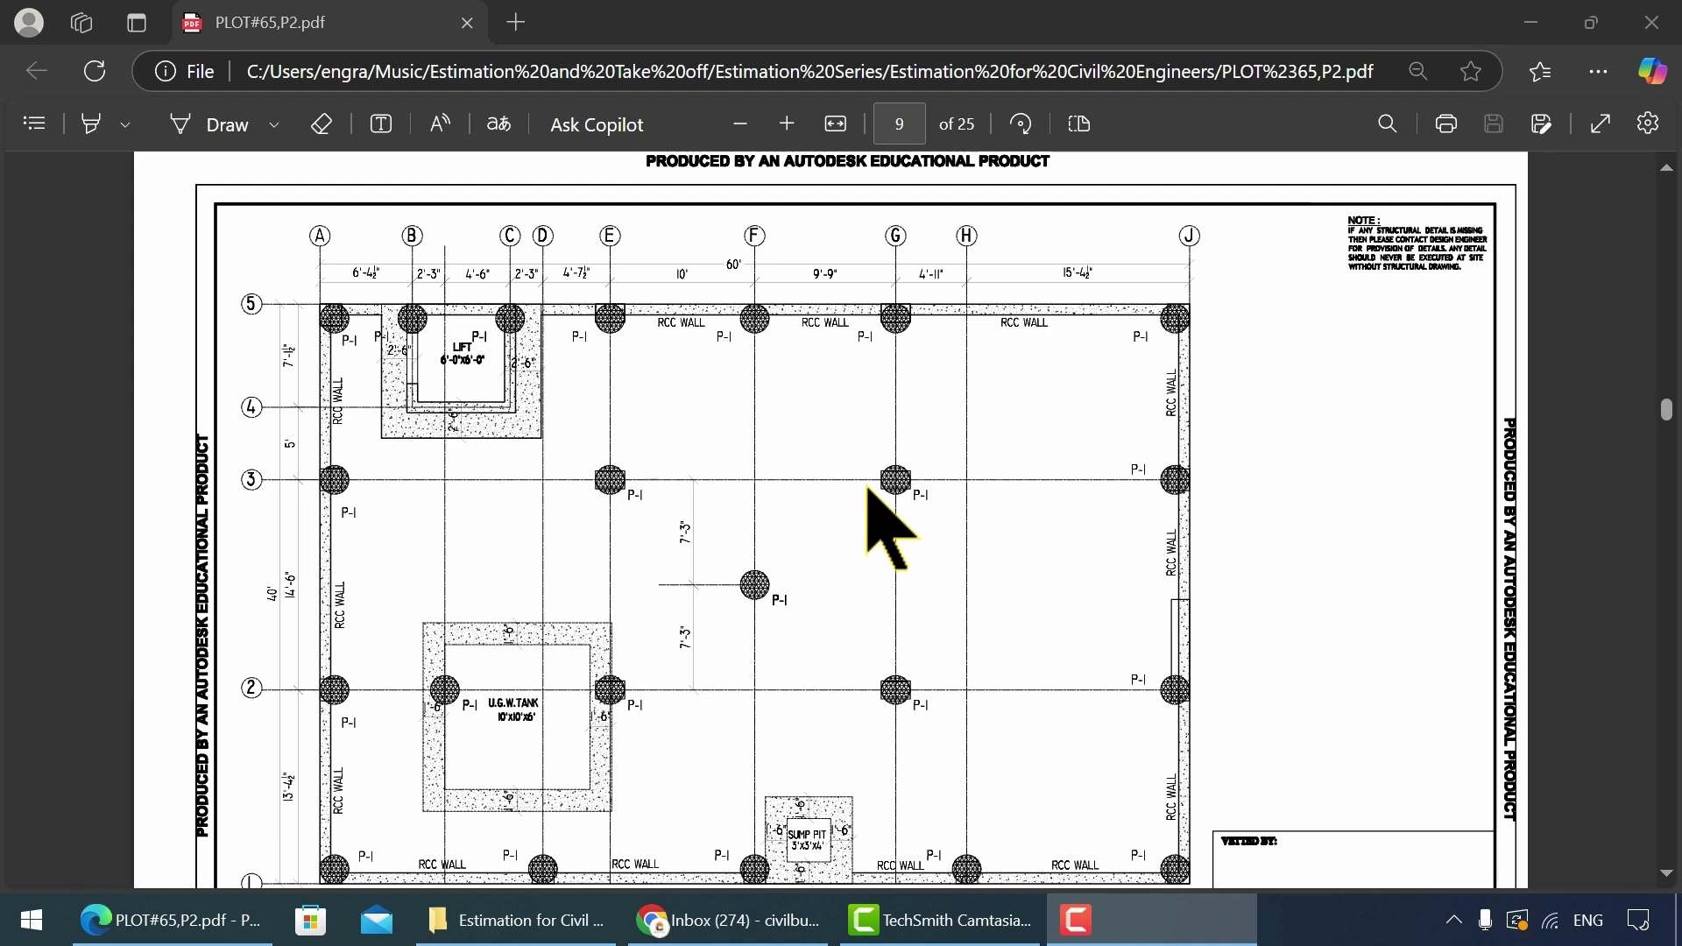
Step: On page 11, circle the COLUMNS LAYOUT PLAN title and the C-1 and C-4 labels in ink
{"action": "scroll", "coordinate": [886, 525], "scroll_direction": "down", "scroll_amount": 20}
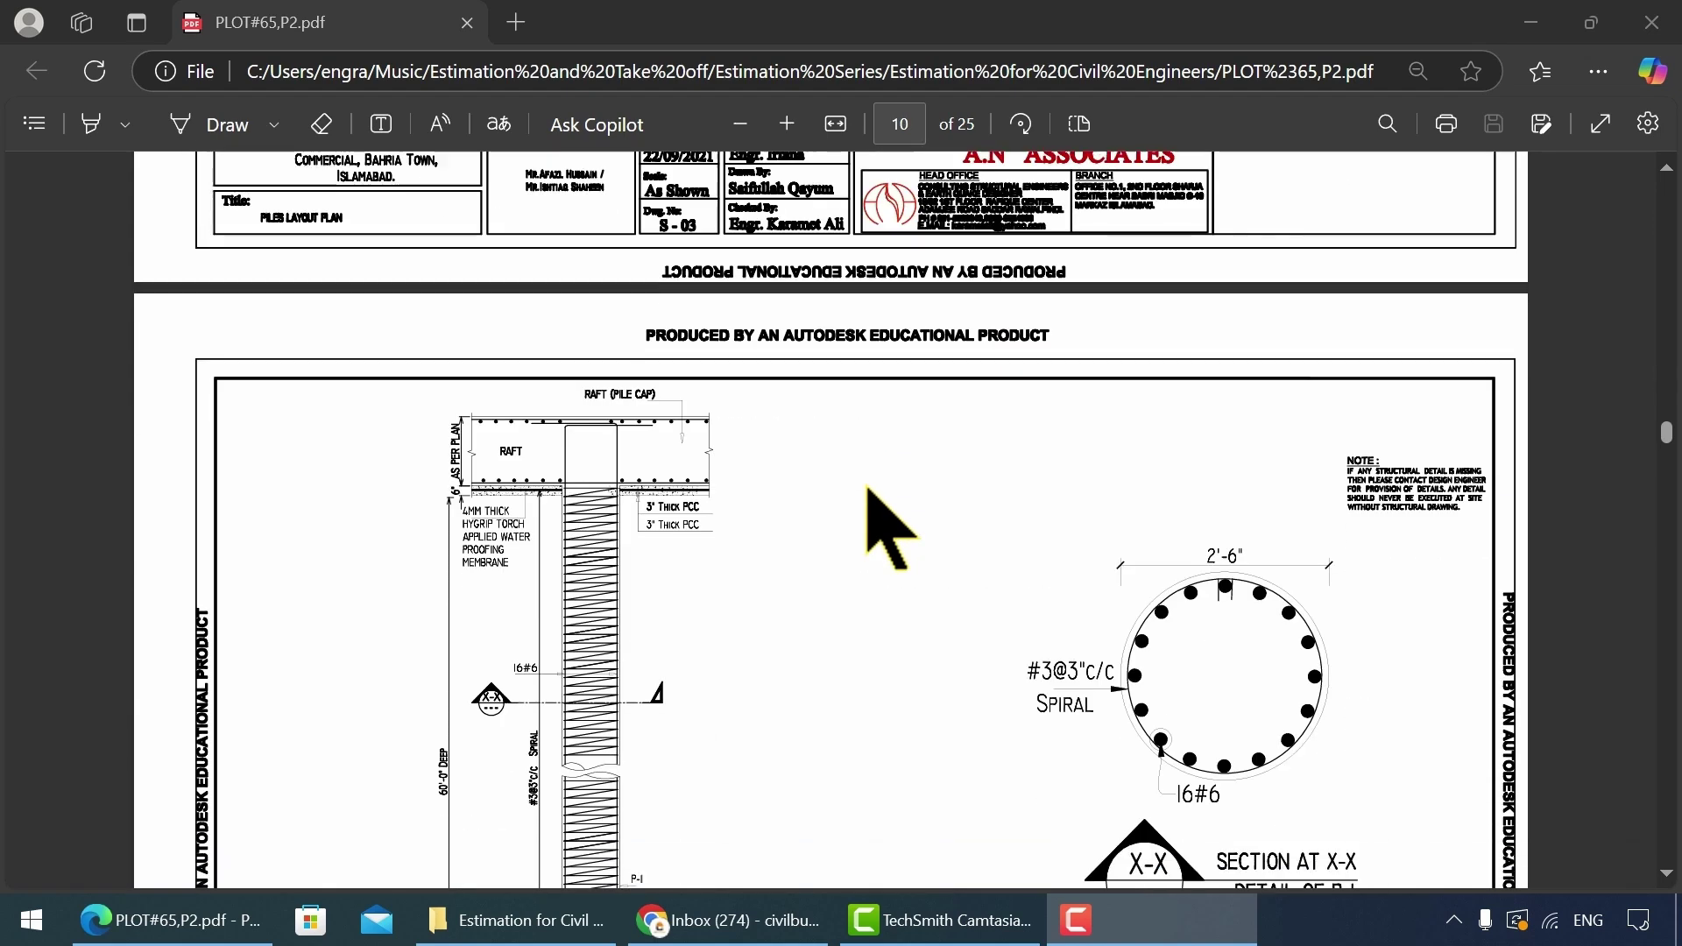
{"action": "scroll", "coordinate": [886, 525], "scroll_direction": "down", "scroll_amount": 3}
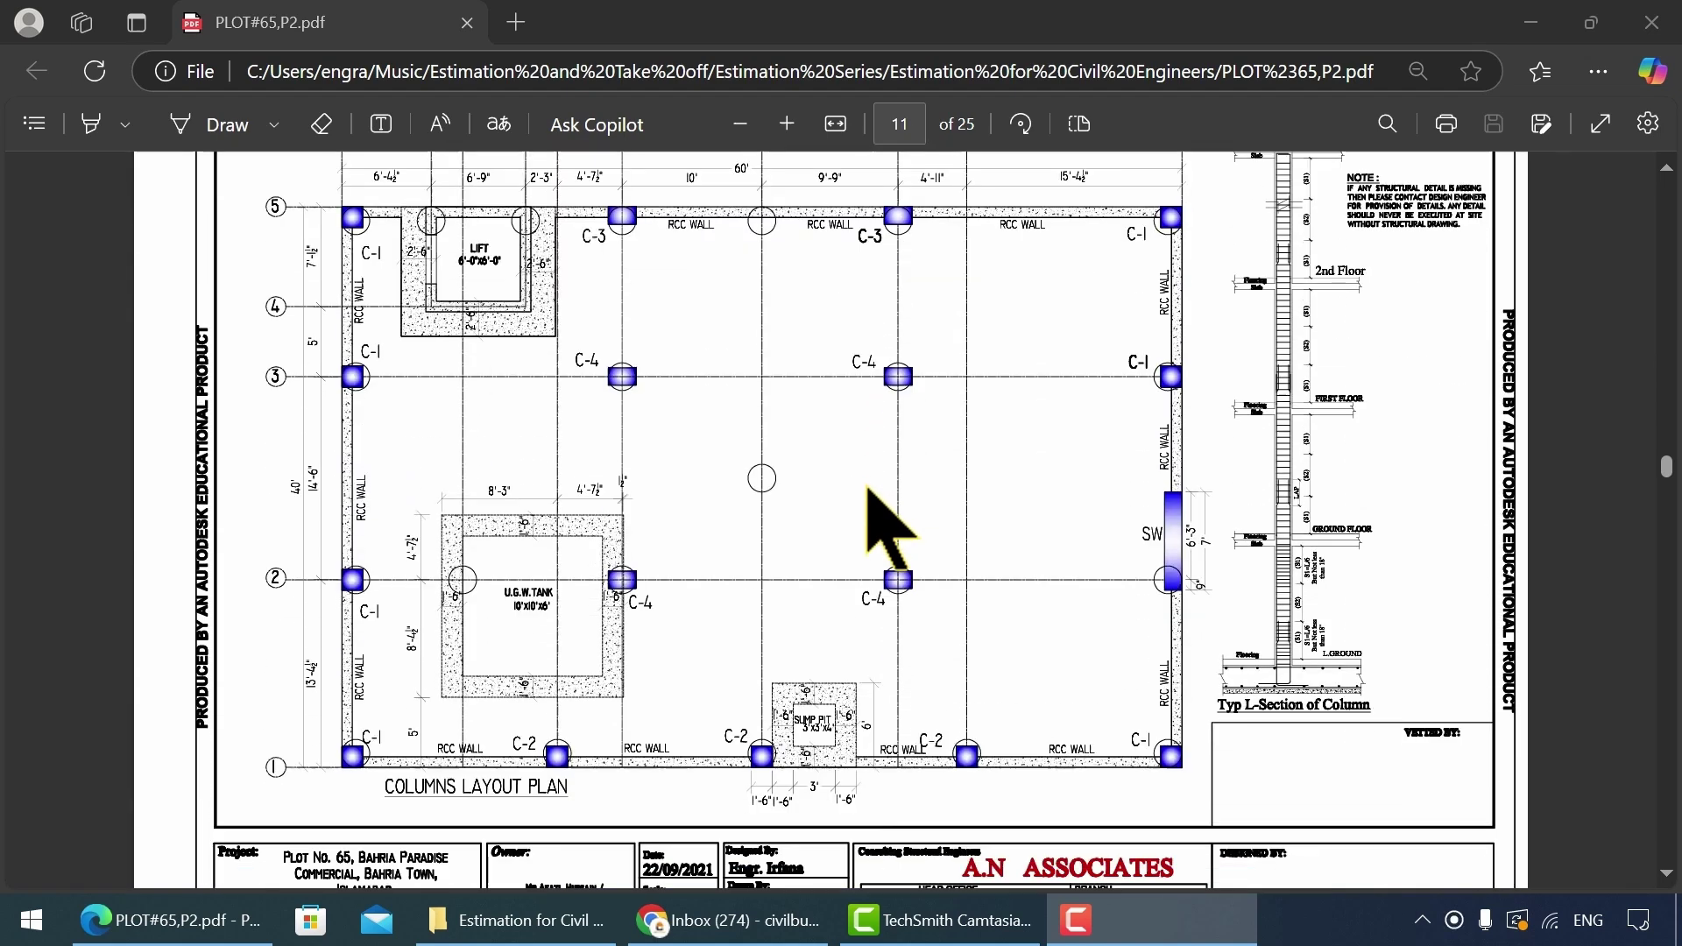
{"action": "key", "text": "alt+d"}
{"action": "left_click_drag", "start_coordinate": [568, 765], "coordinate": [418, 831]}
{"action": "left_click_drag", "start_coordinate": [563, 825], "coordinate": [560, 729]}
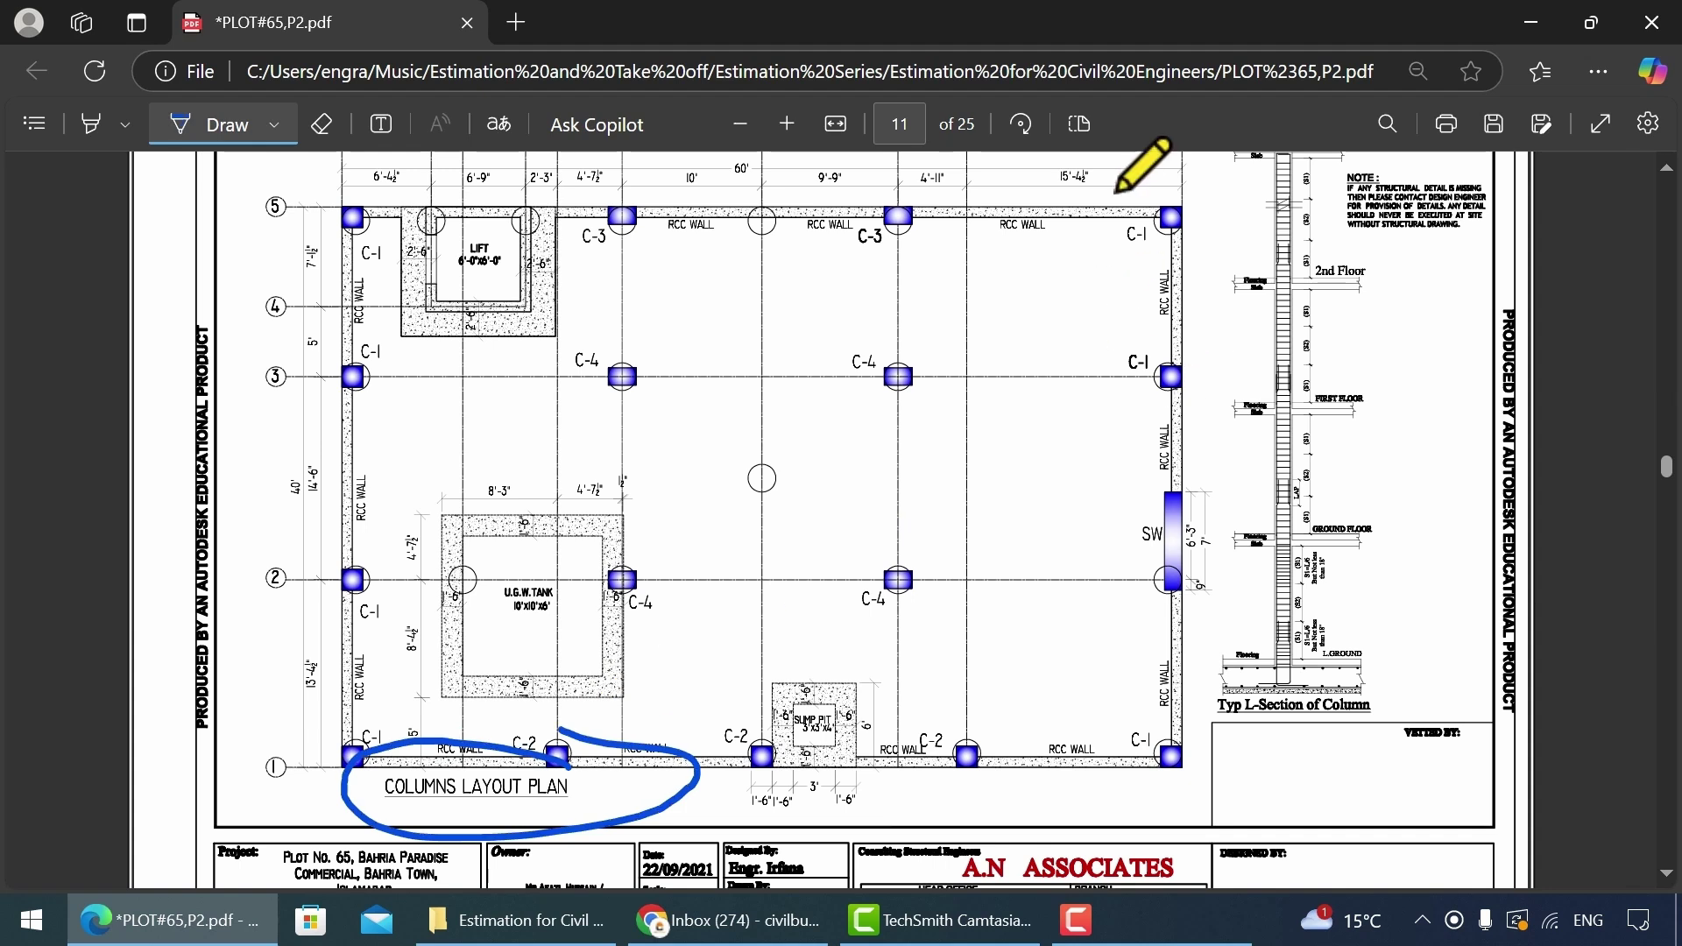
{"action": "mouse_move", "coordinate": [1154, 208]}
{"action": "left_mouse_down"}
{"action": "mouse_move", "coordinate": [1102, 259]}
{"action": "mouse_move", "coordinate": [1164, 220]}
{"action": "left_mouse_up"}
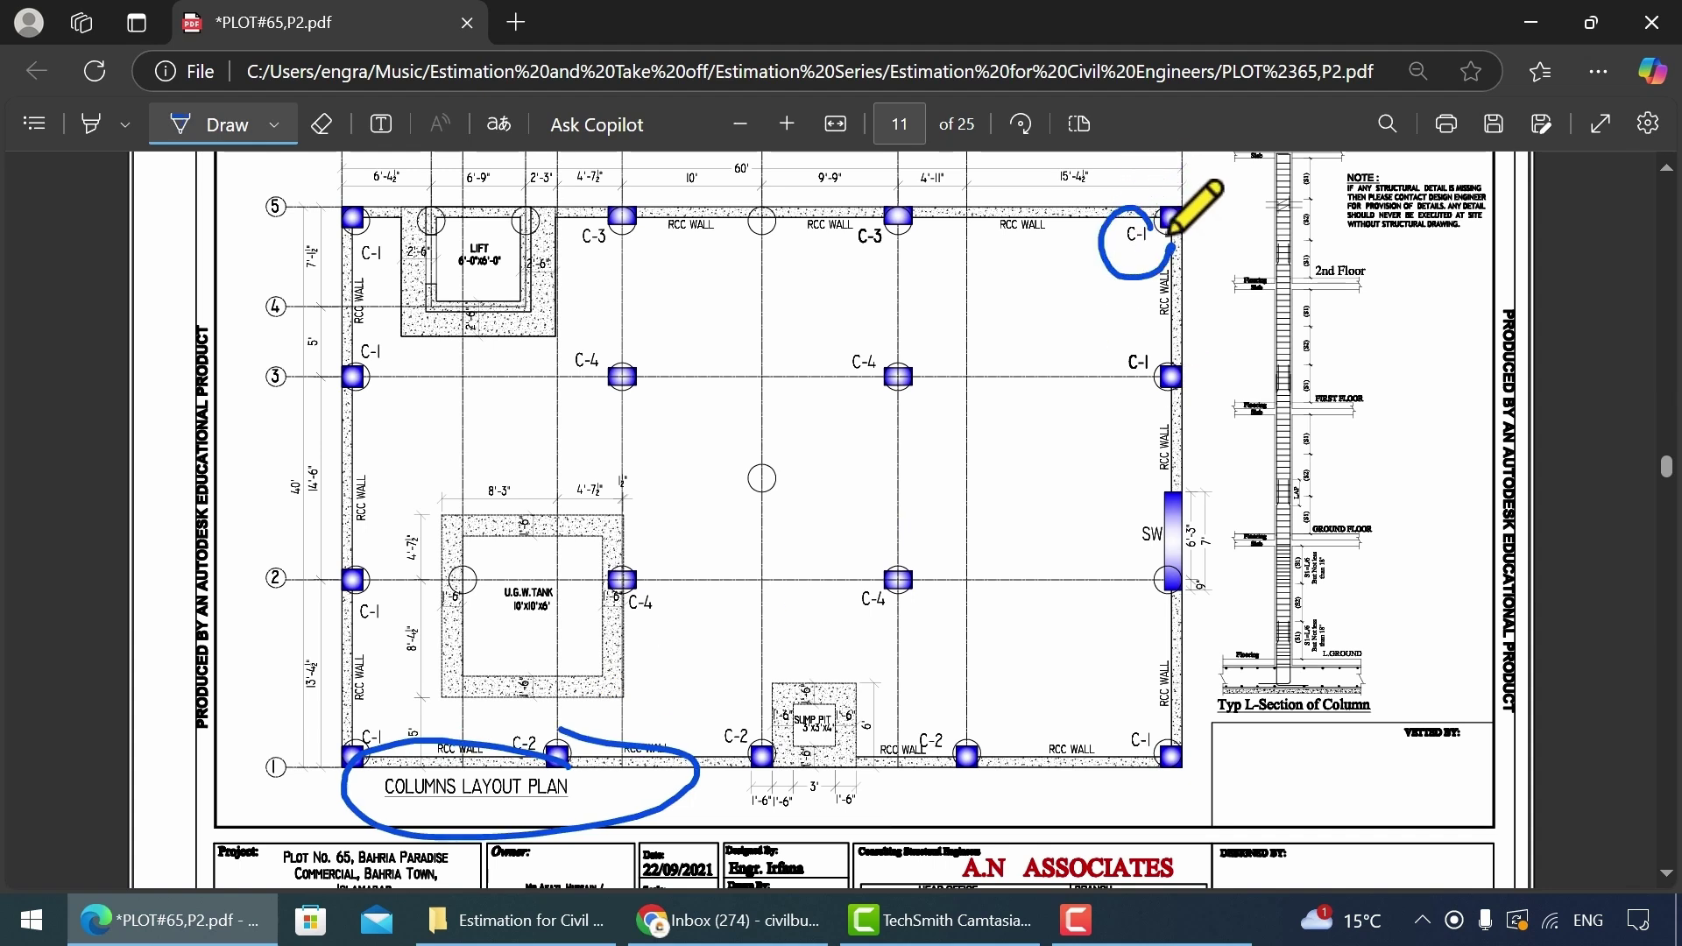
{"action": "mouse_move", "coordinate": [872, 354]}
{"action": "left_mouse_down"}
{"action": "mouse_move", "coordinate": [842, 334]}
{"action": "mouse_move", "coordinate": [873, 392]}
{"action": "mouse_move", "coordinate": [877, 319]}
{"action": "mouse_move", "coordinate": [817, 363]}
{"action": "left_mouse_up"}
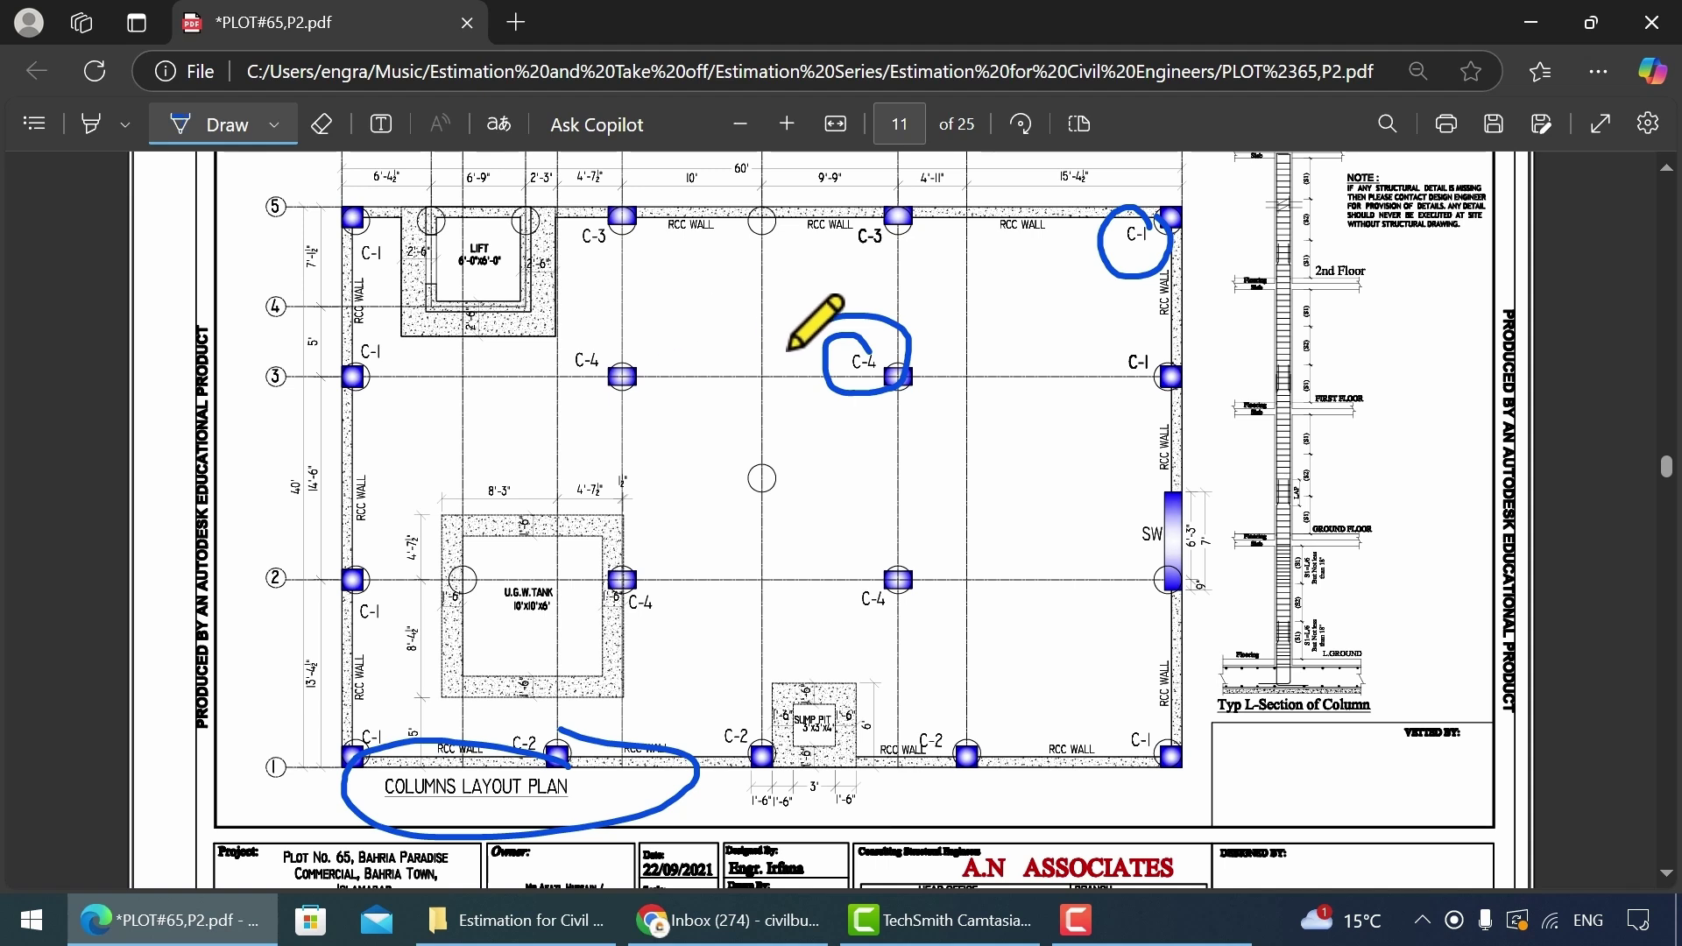
Step: Scroll down to the Schedule of Columns on page 12
{"action": "scroll", "coordinate": [876, 394], "scroll_direction": "up", "scroll_amount": 3}
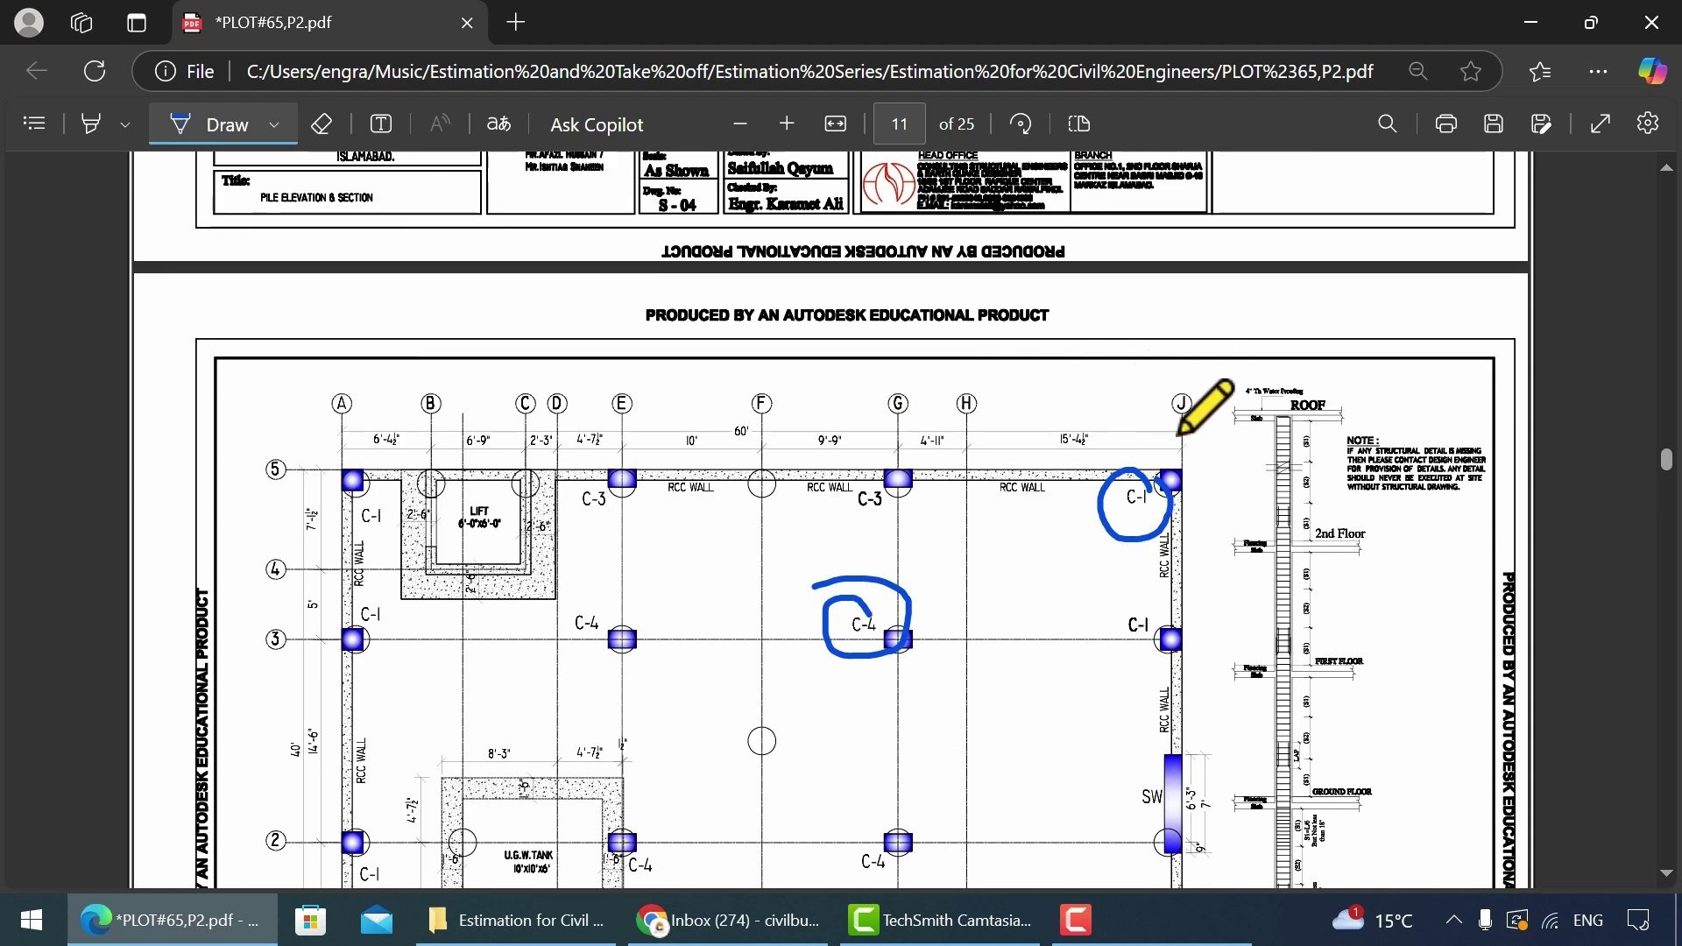
{"action": "scroll", "coordinate": [613, 412], "scroll_direction": "down", "scroll_amount": 2}
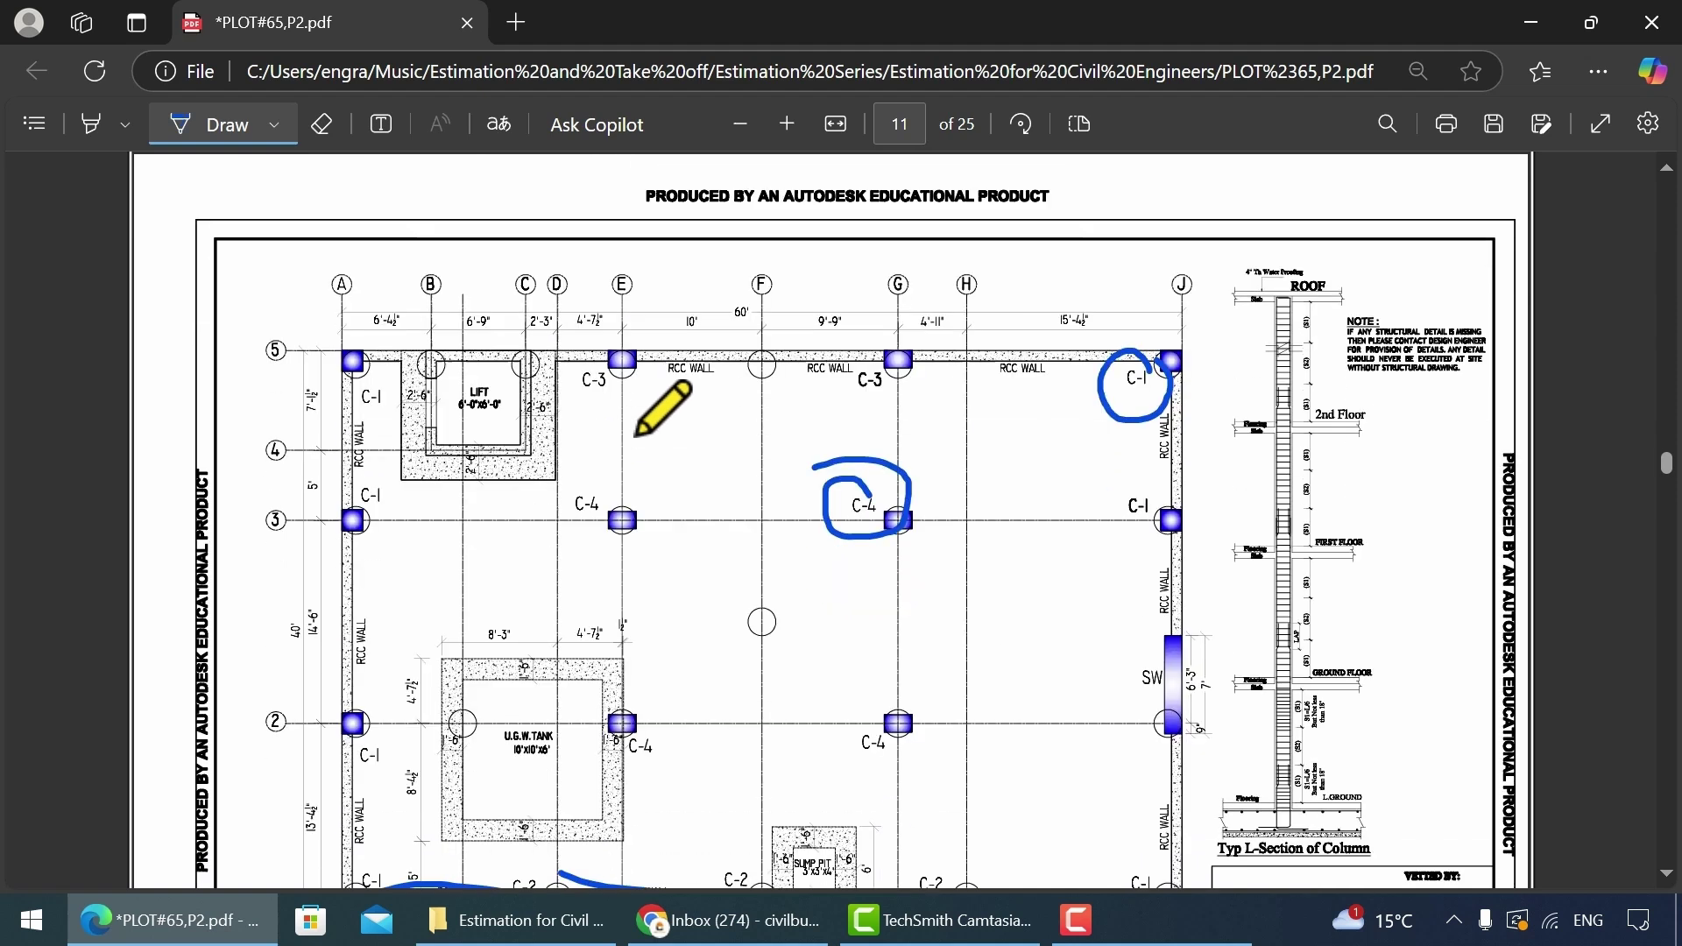
{"action": "scroll", "coordinate": [802, 482], "scroll_direction": "down", "scroll_amount": 2}
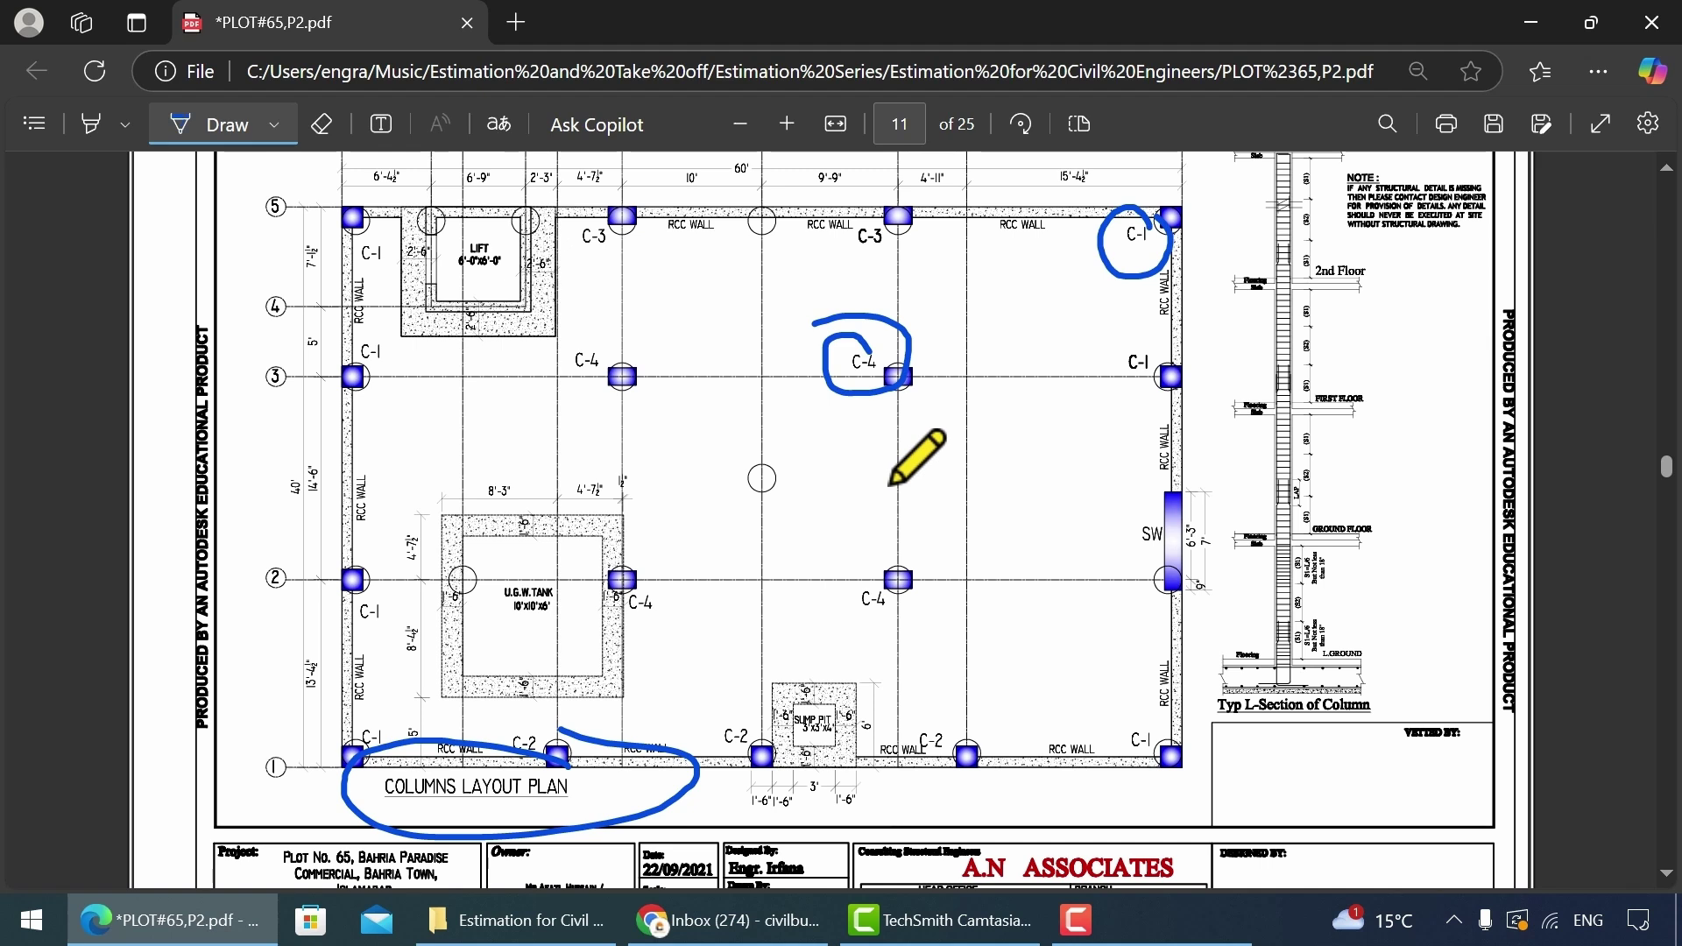
{"action": "scroll", "coordinate": [890, 484], "scroll_direction": "up", "scroll_amount": 2}
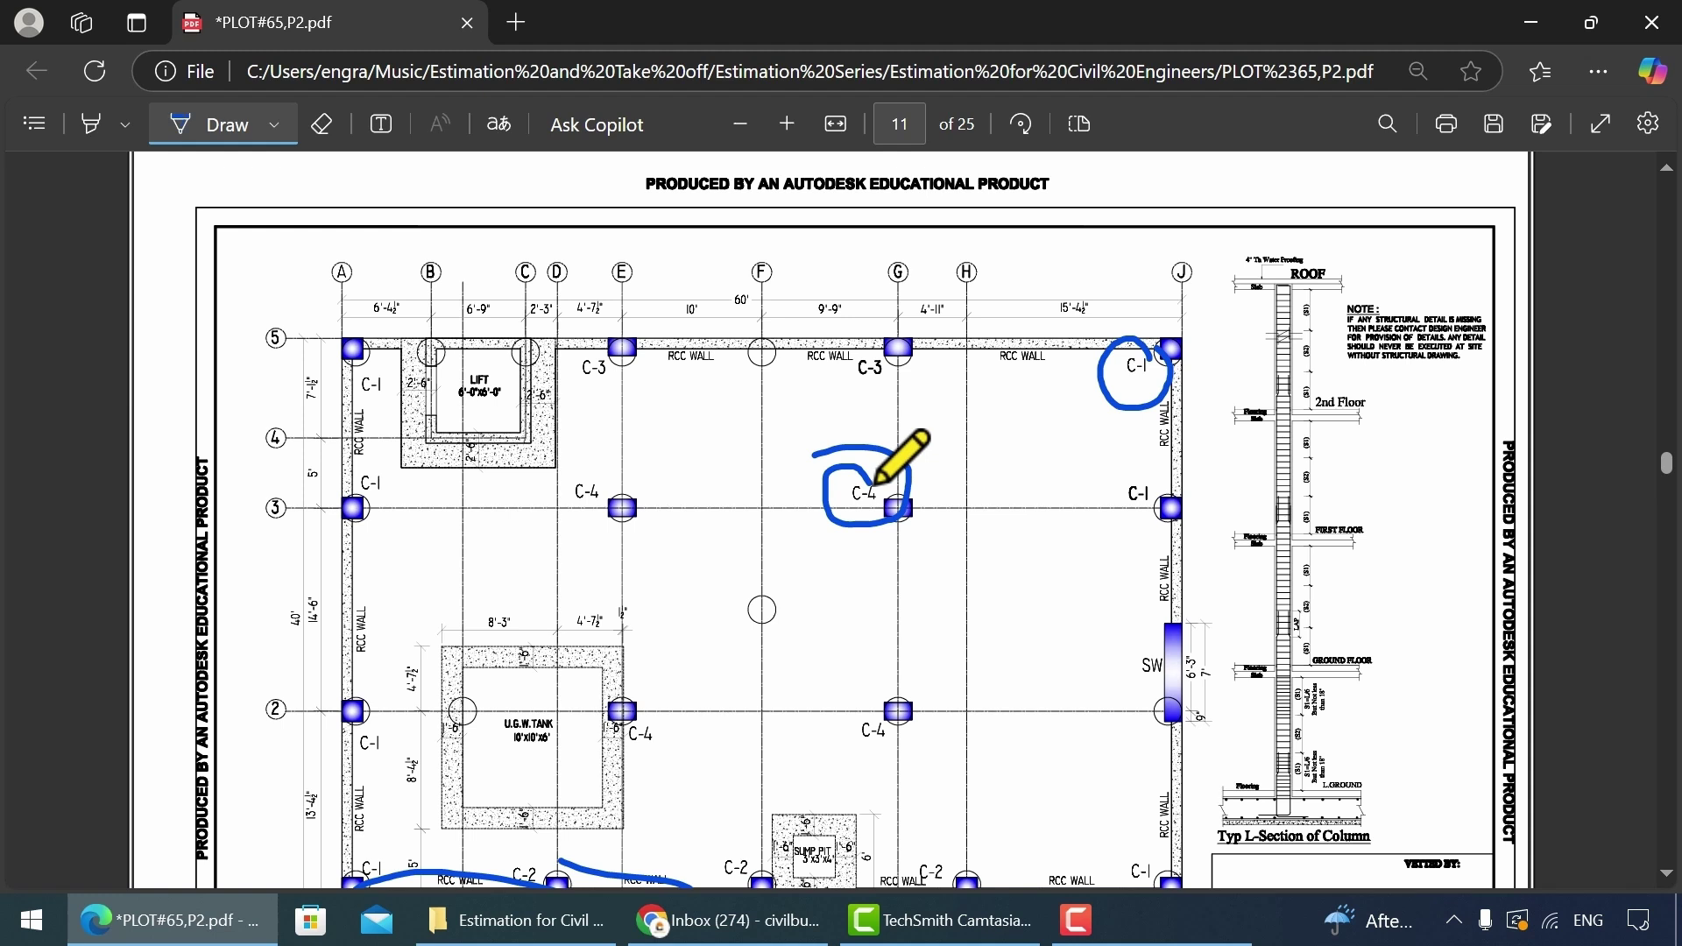
{"action": "scroll", "coordinate": [875, 481], "scroll_direction": "down", "scroll_amount": 10}
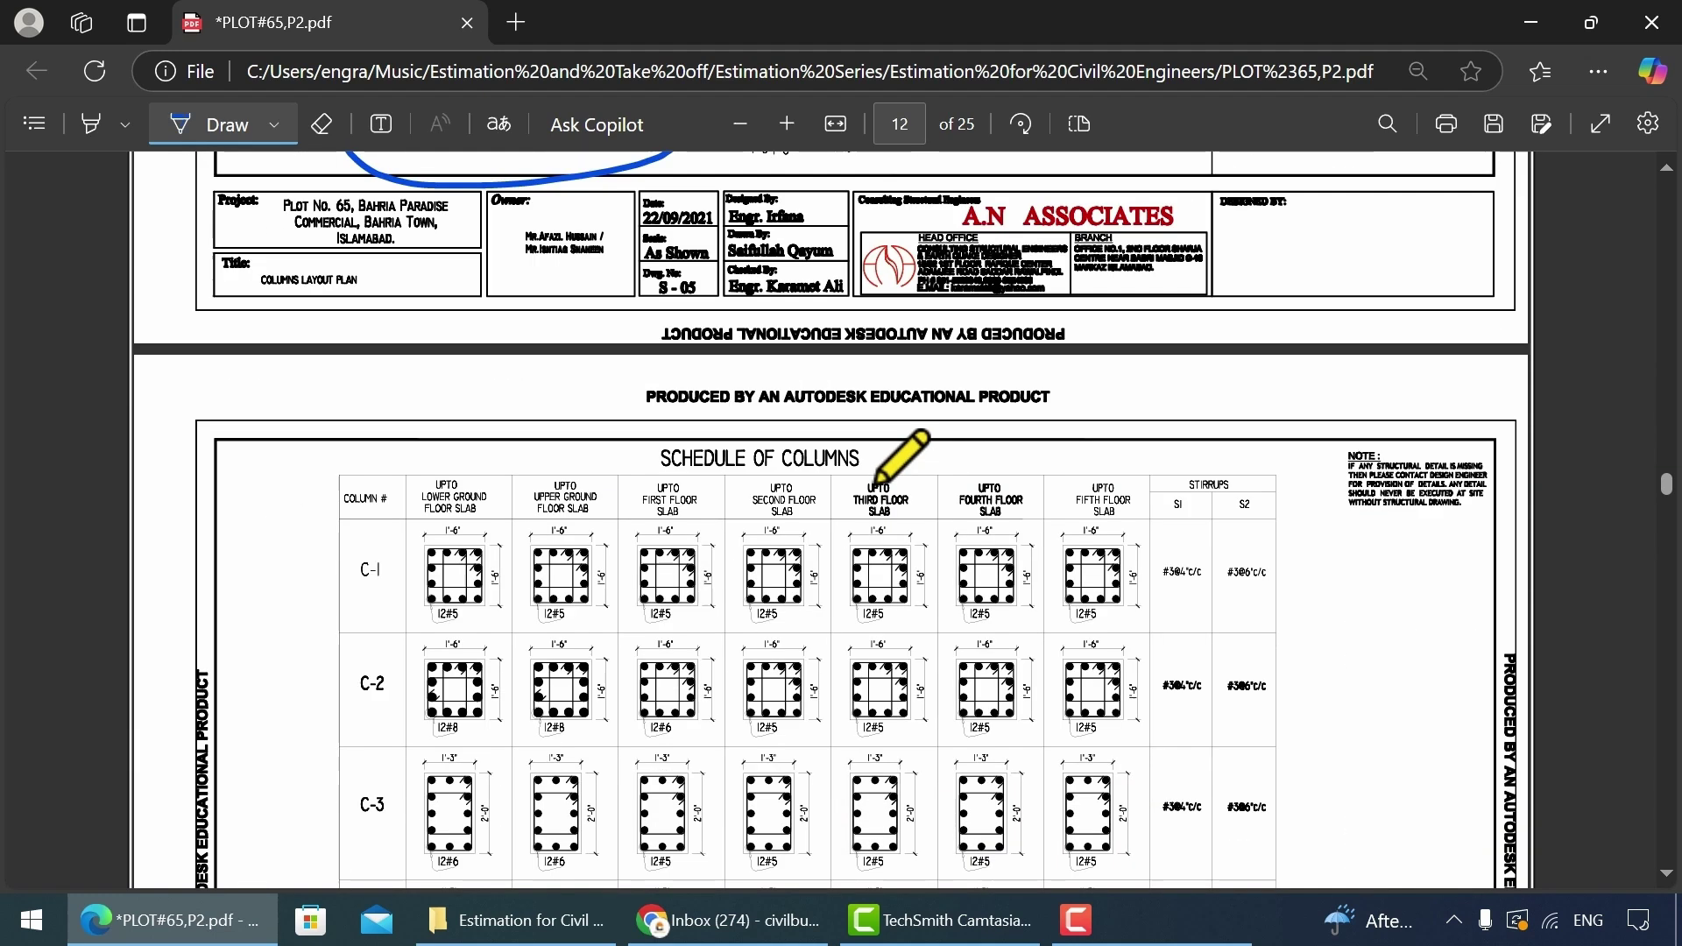
Step: Circle C-1's horizontal and vertical 1'-6" dimensions in the Schedule of Columns
{"action": "scroll", "coordinate": [385, 454], "scroll_direction": "up", "scroll_amount": 3, "text": "ctrl"}
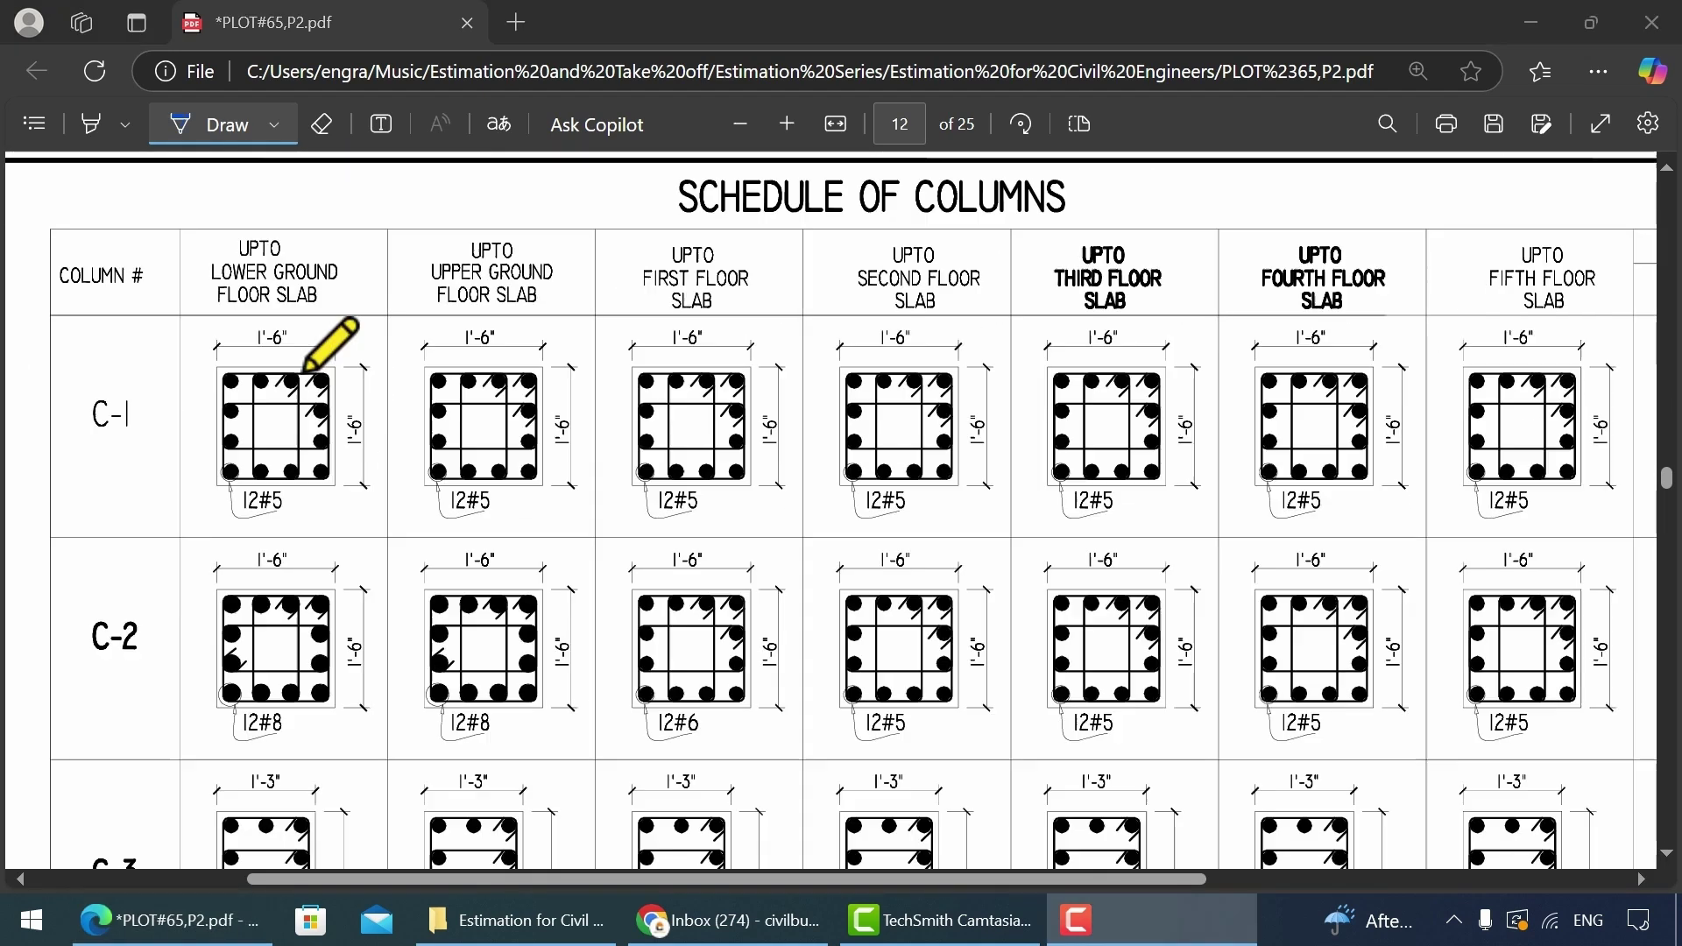
{"action": "left_click_drag", "start_coordinate": [295, 296], "coordinate": [279, 290]}
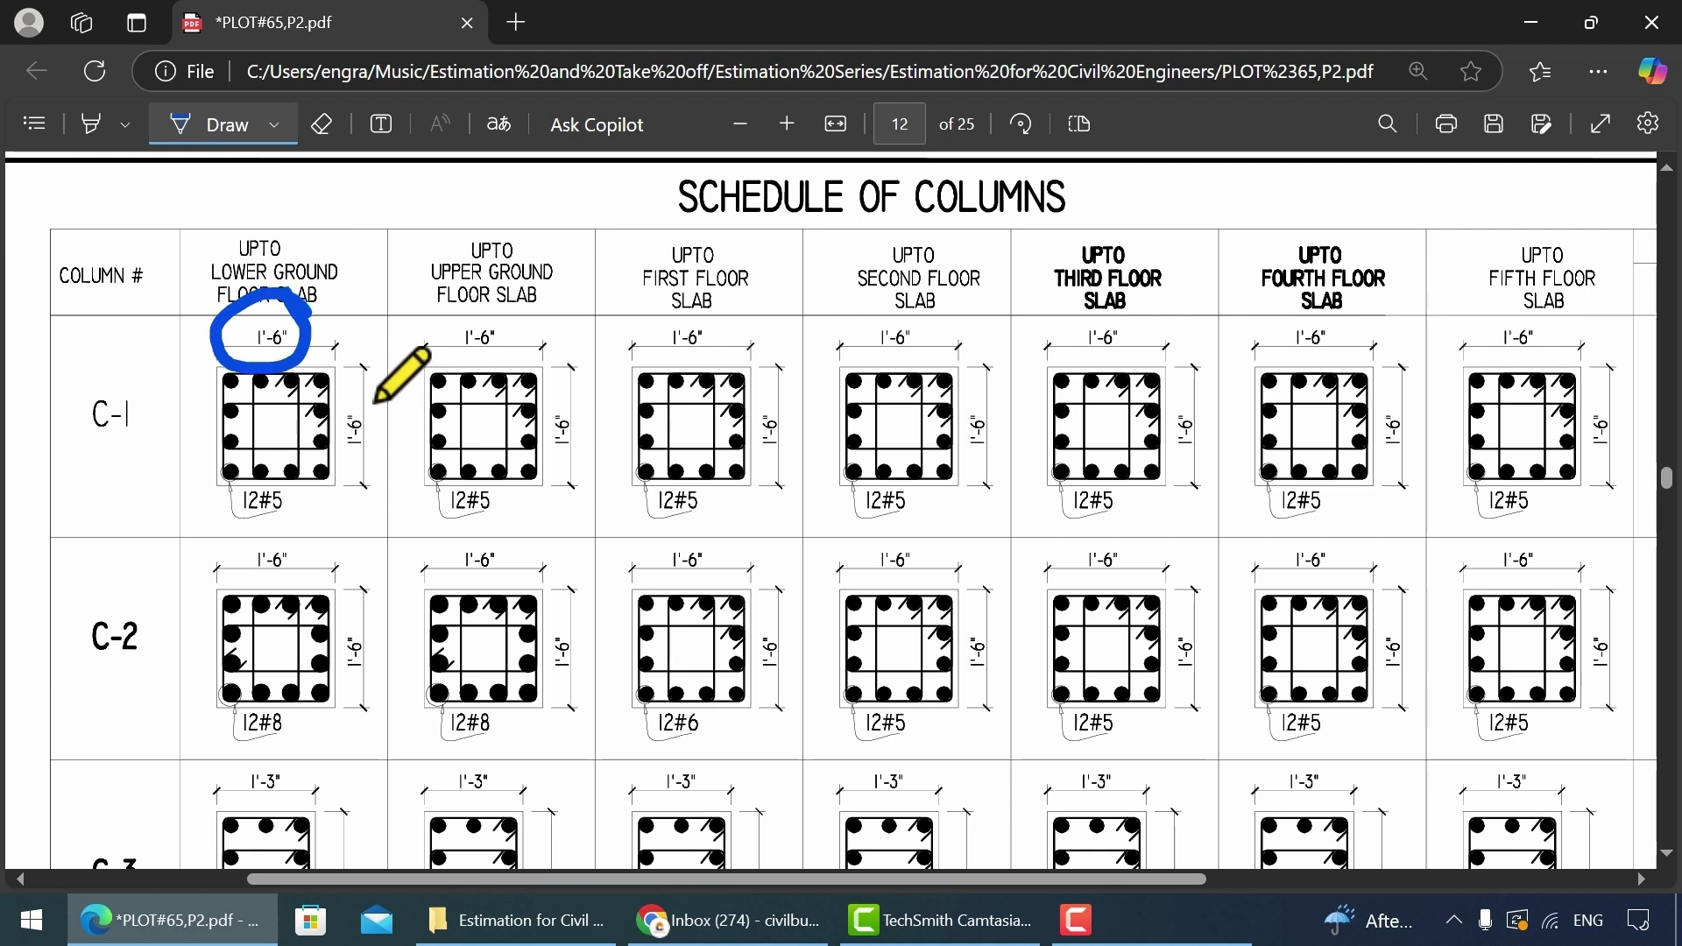
{"action": "mouse_move", "coordinate": [375, 394]}
{"action": "left_mouse_down"}
{"action": "mouse_move", "coordinate": [394, 405]}
{"action": "mouse_move", "coordinate": [360, 367]}
{"action": "left_mouse_up"}
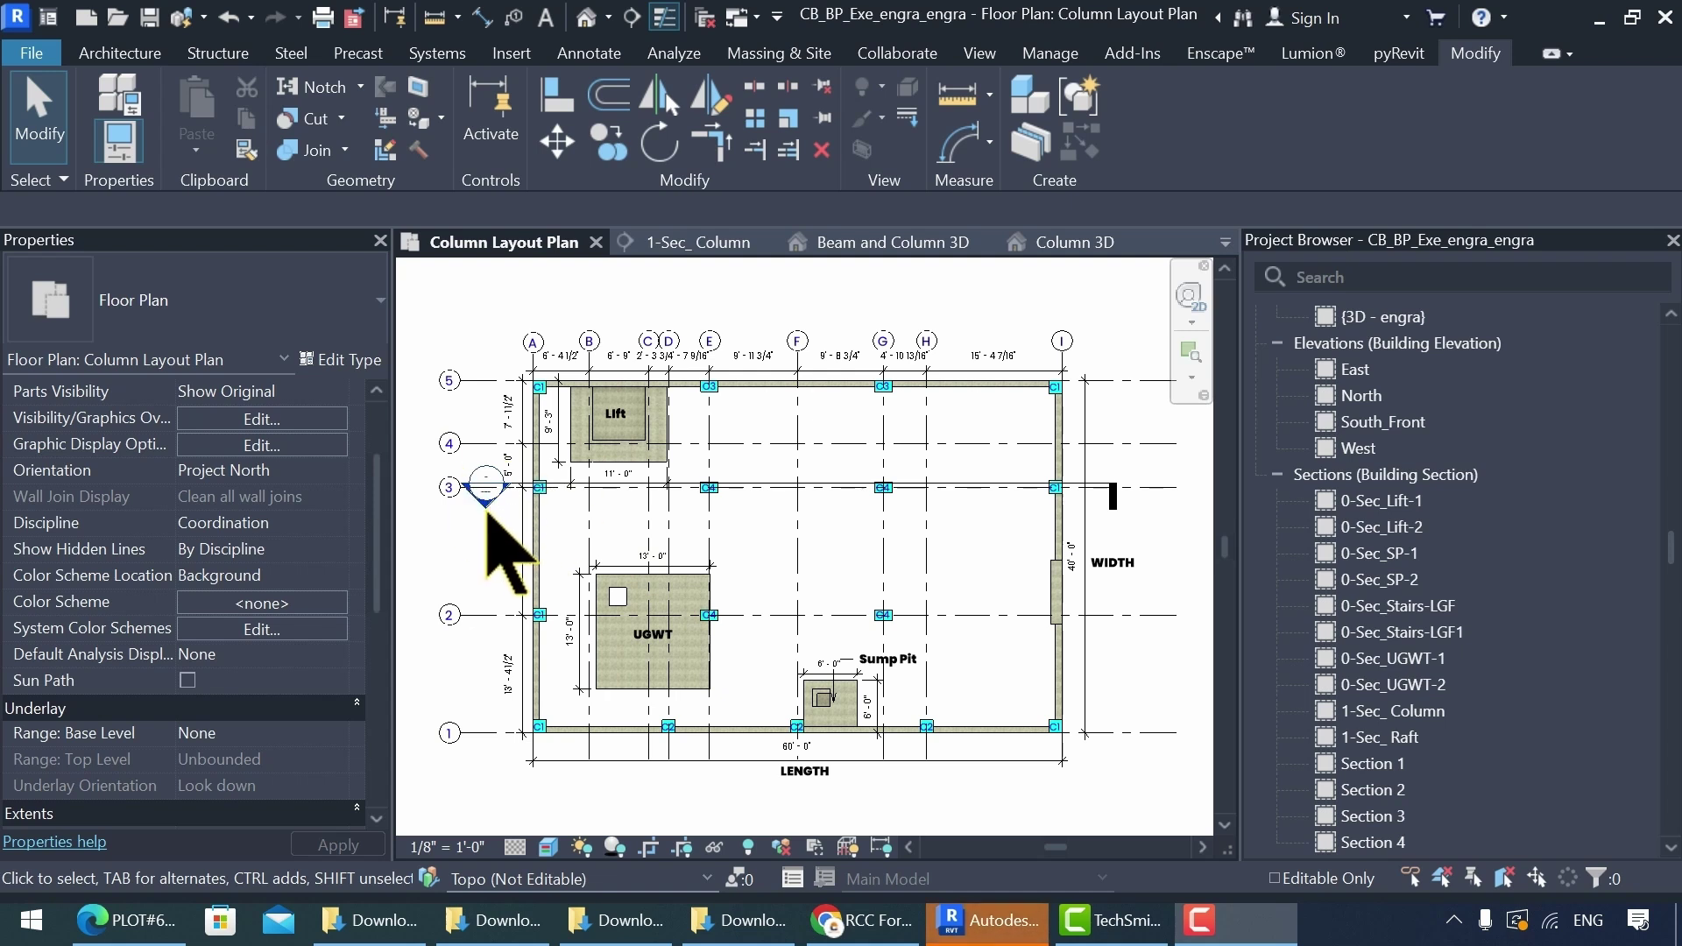
Step: Open the grid-3 column section and zoom to check the 13'-6" depth
{"action": "double_click", "coordinate": [487, 501]}
{"action": "scroll", "coordinate": [732, 563], "scroll_direction": "down", "scroll_amount": 5}
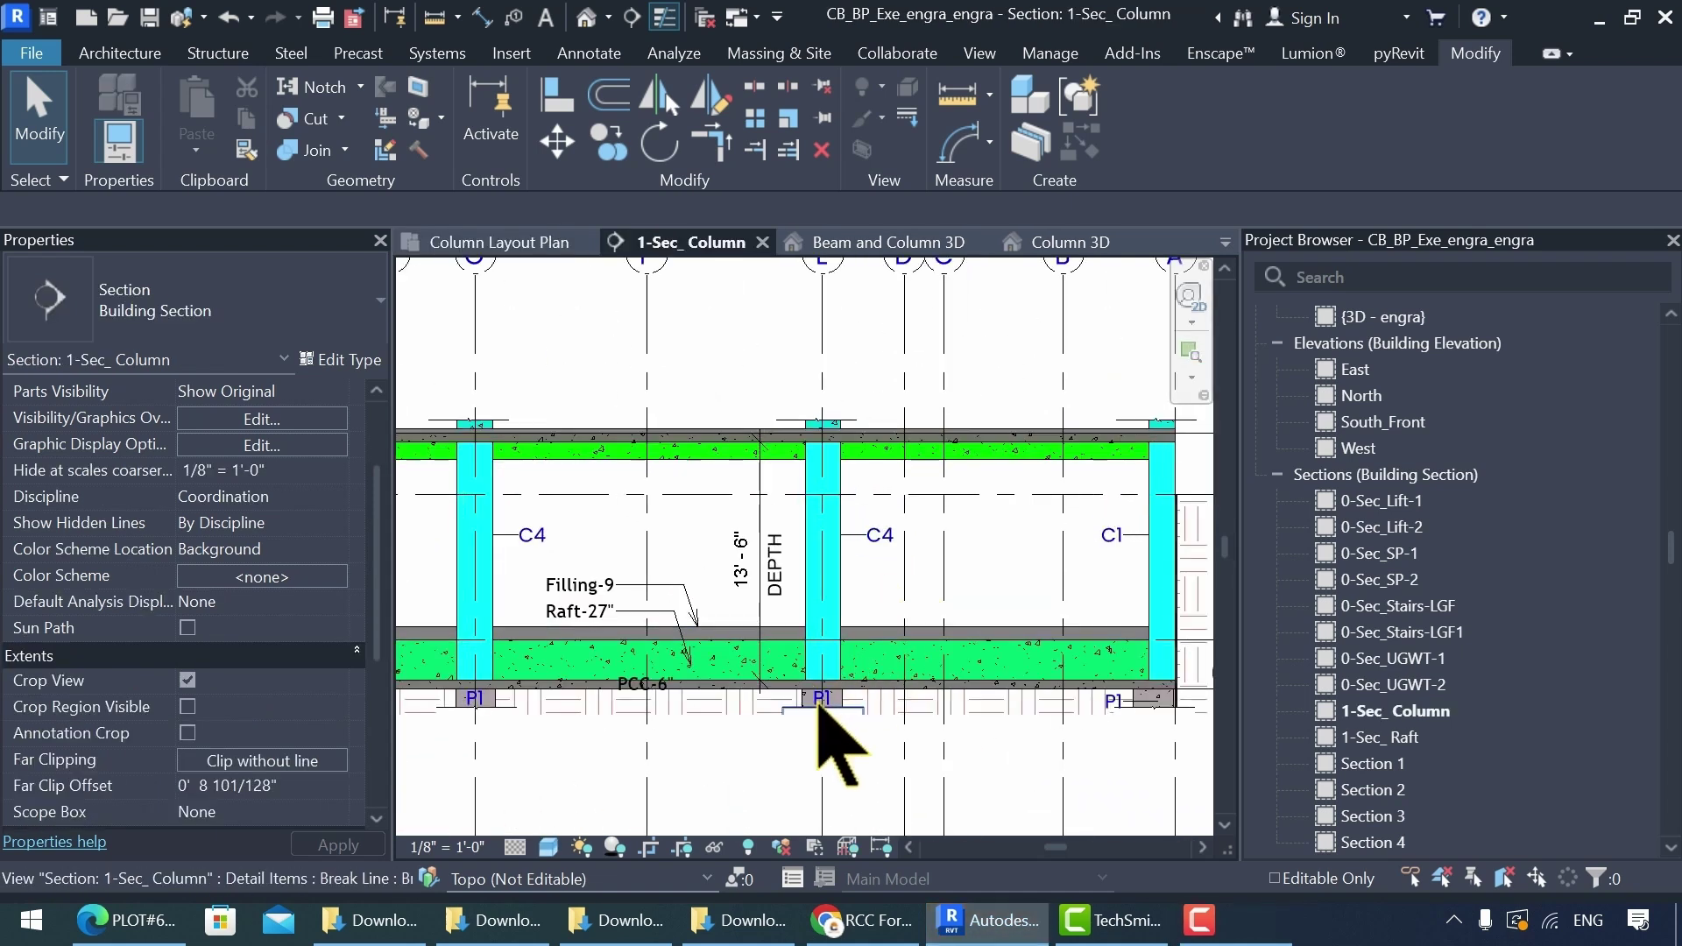
{"action": "scroll", "coordinate": [792, 503], "scroll_direction": "up", "scroll_amount": 3}
{"action": "scroll", "coordinate": [555, 666], "scroll_direction": "up", "scroll_amount": 3}
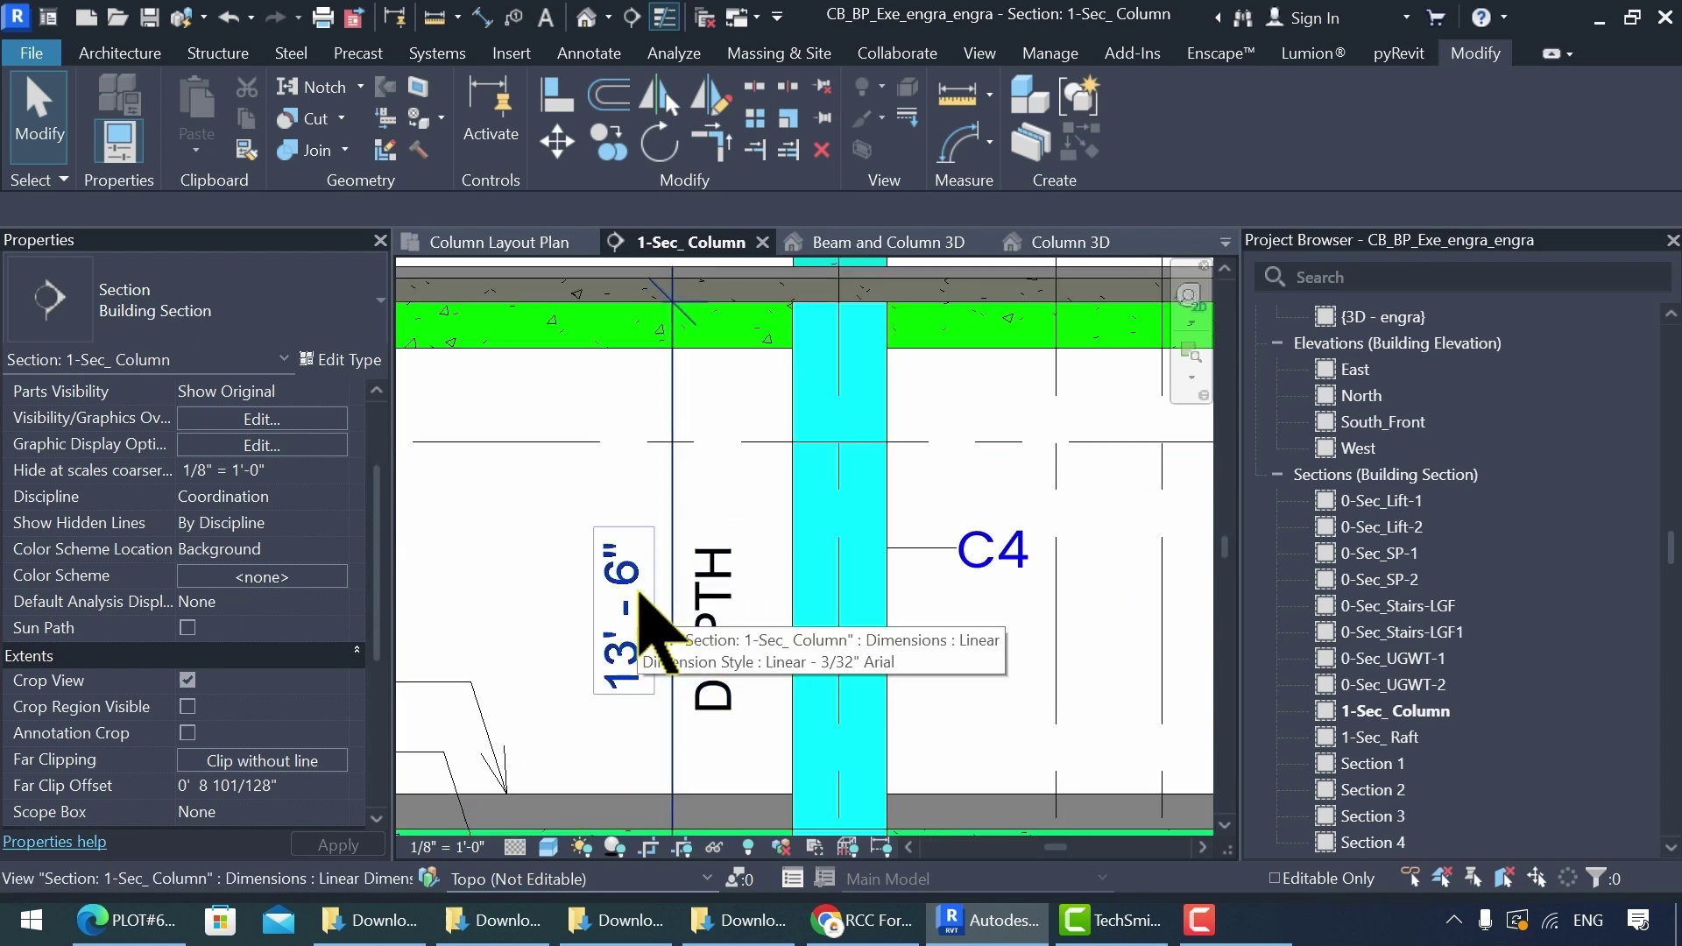
{"action": "scroll", "coordinate": [833, 408], "scroll_direction": "down", "scroll_amount": 5}
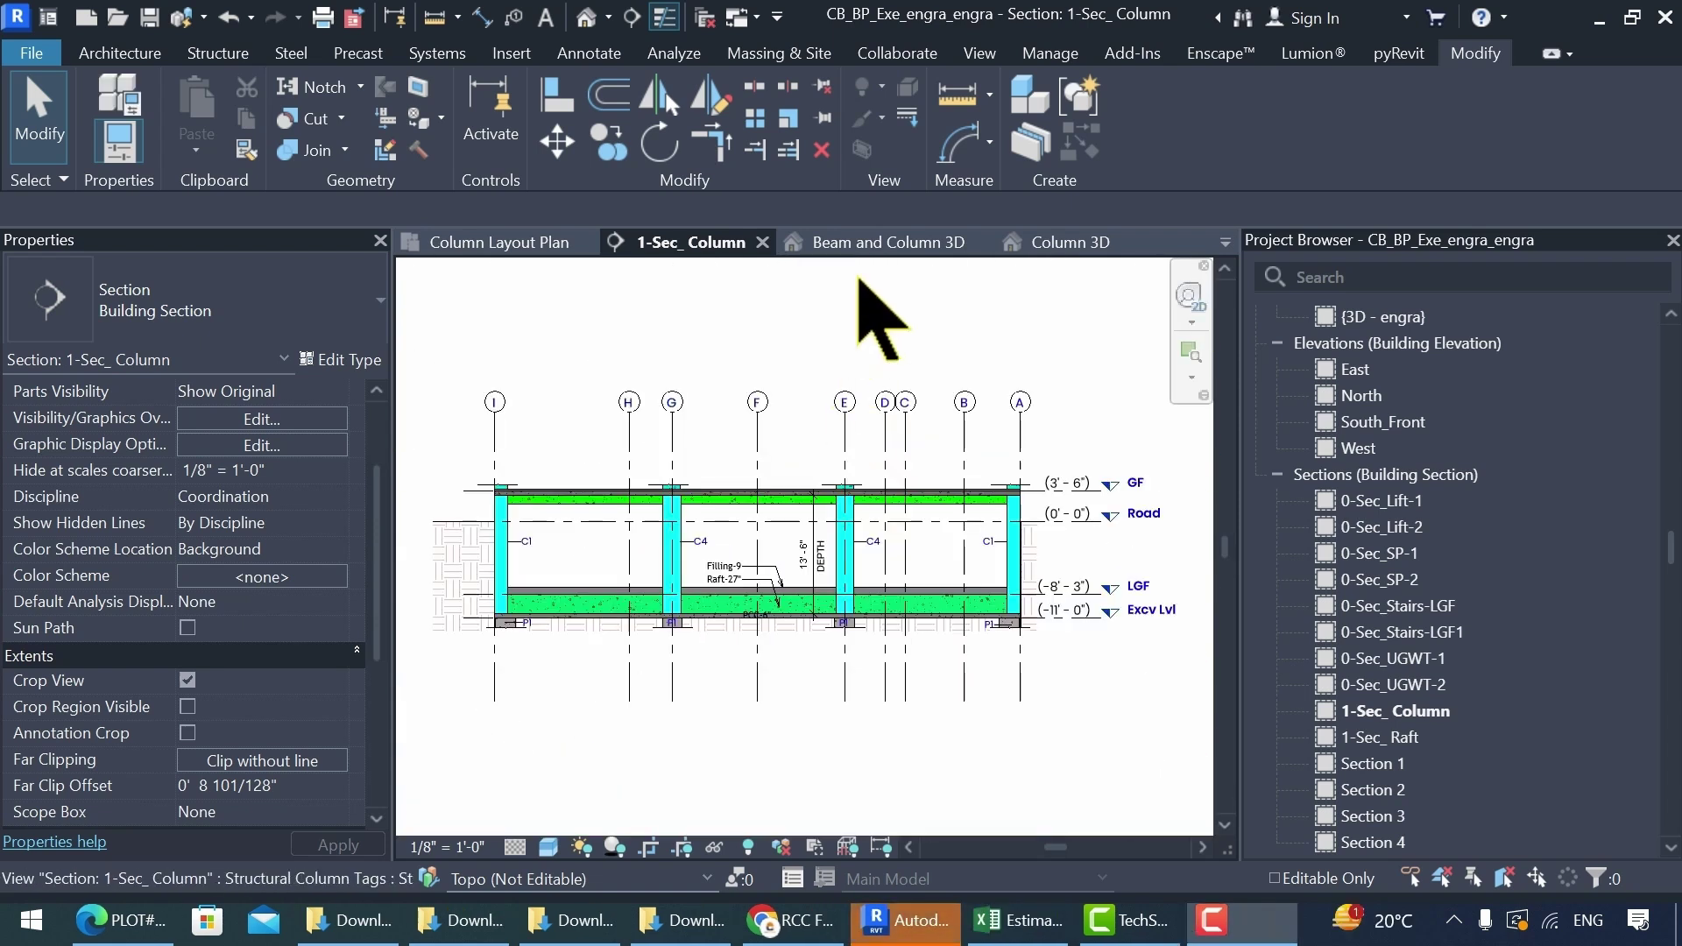
Step: Bring up the Beam and Column 3D view, then the single Column 3D view of C4
{"action": "left_click", "coordinate": [885, 243]}
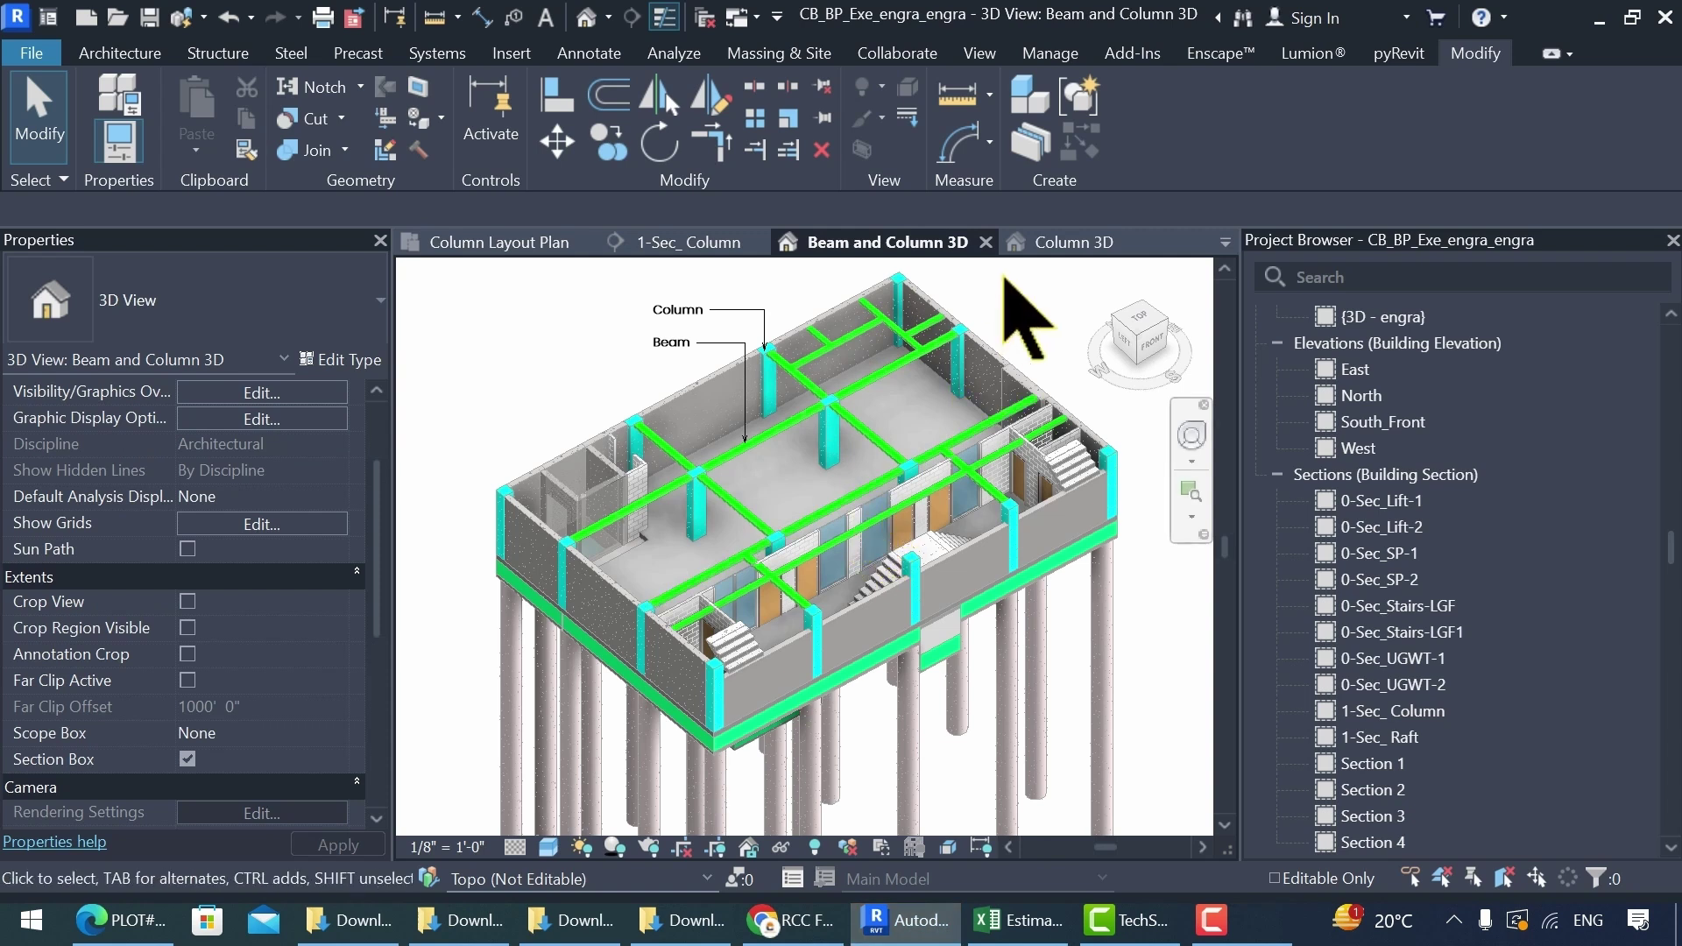
{"action": "left_click", "coordinate": [1042, 243]}
{"action": "scroll", "coordinate": [876, 404], "scroll_direction": "up", "scroll_amount": 5}
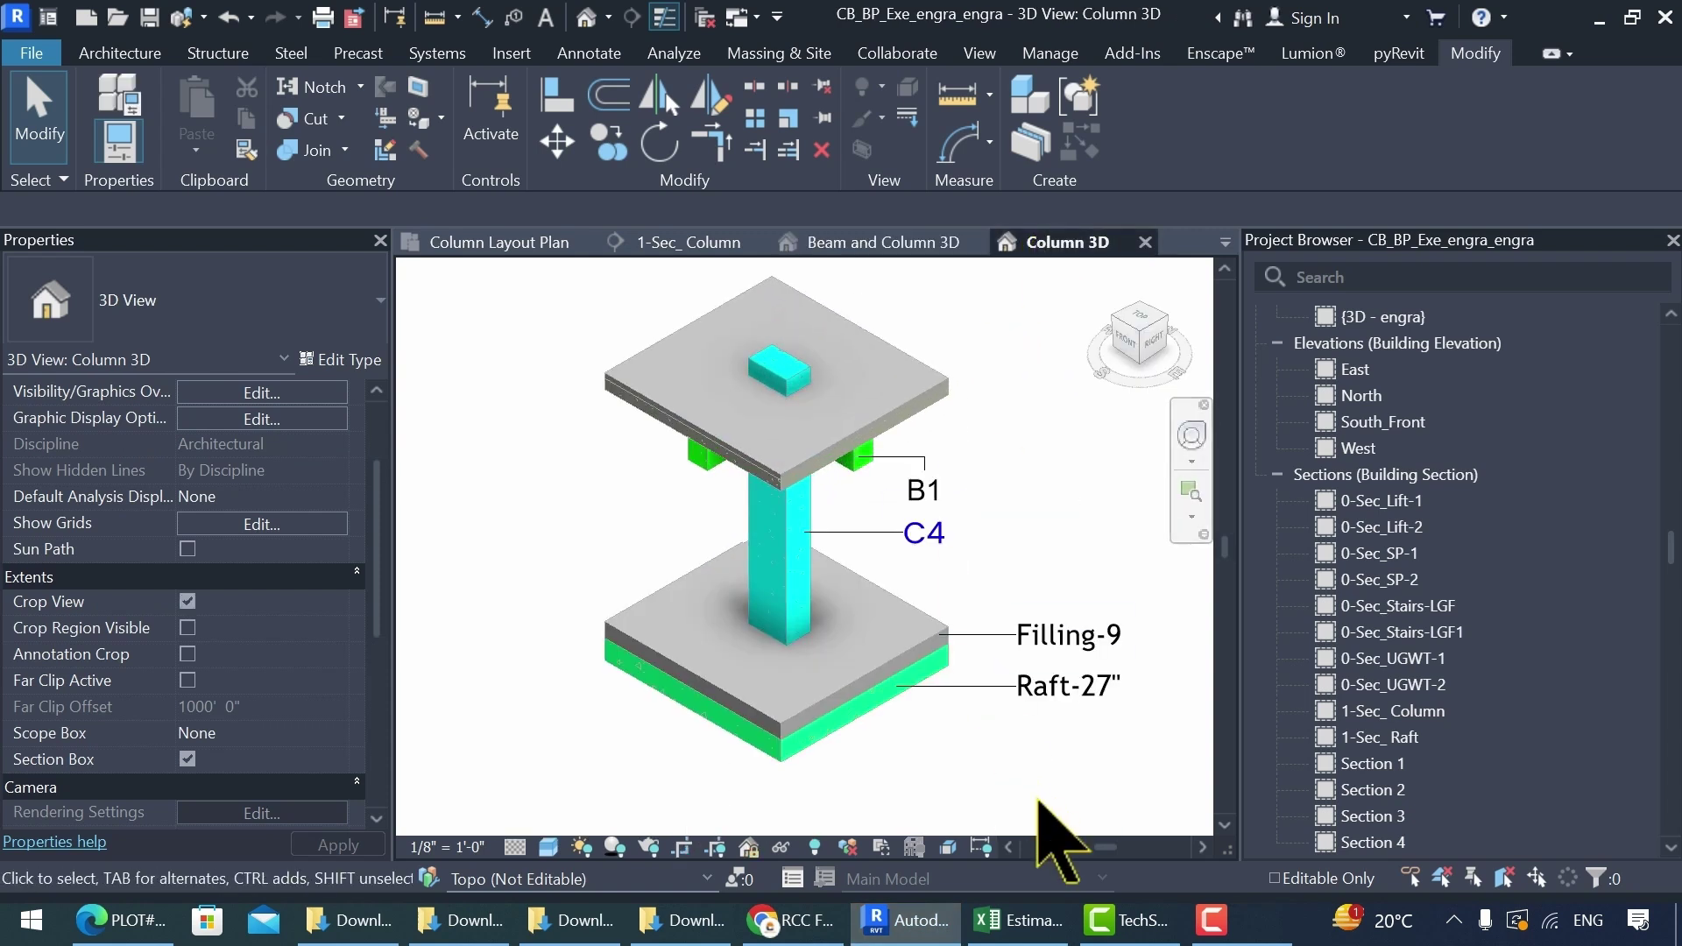
Step: Enter the C1 row with its length and width values and a 13.50 depth
{"action": "left_click", "coordinate": [1020, 921]}
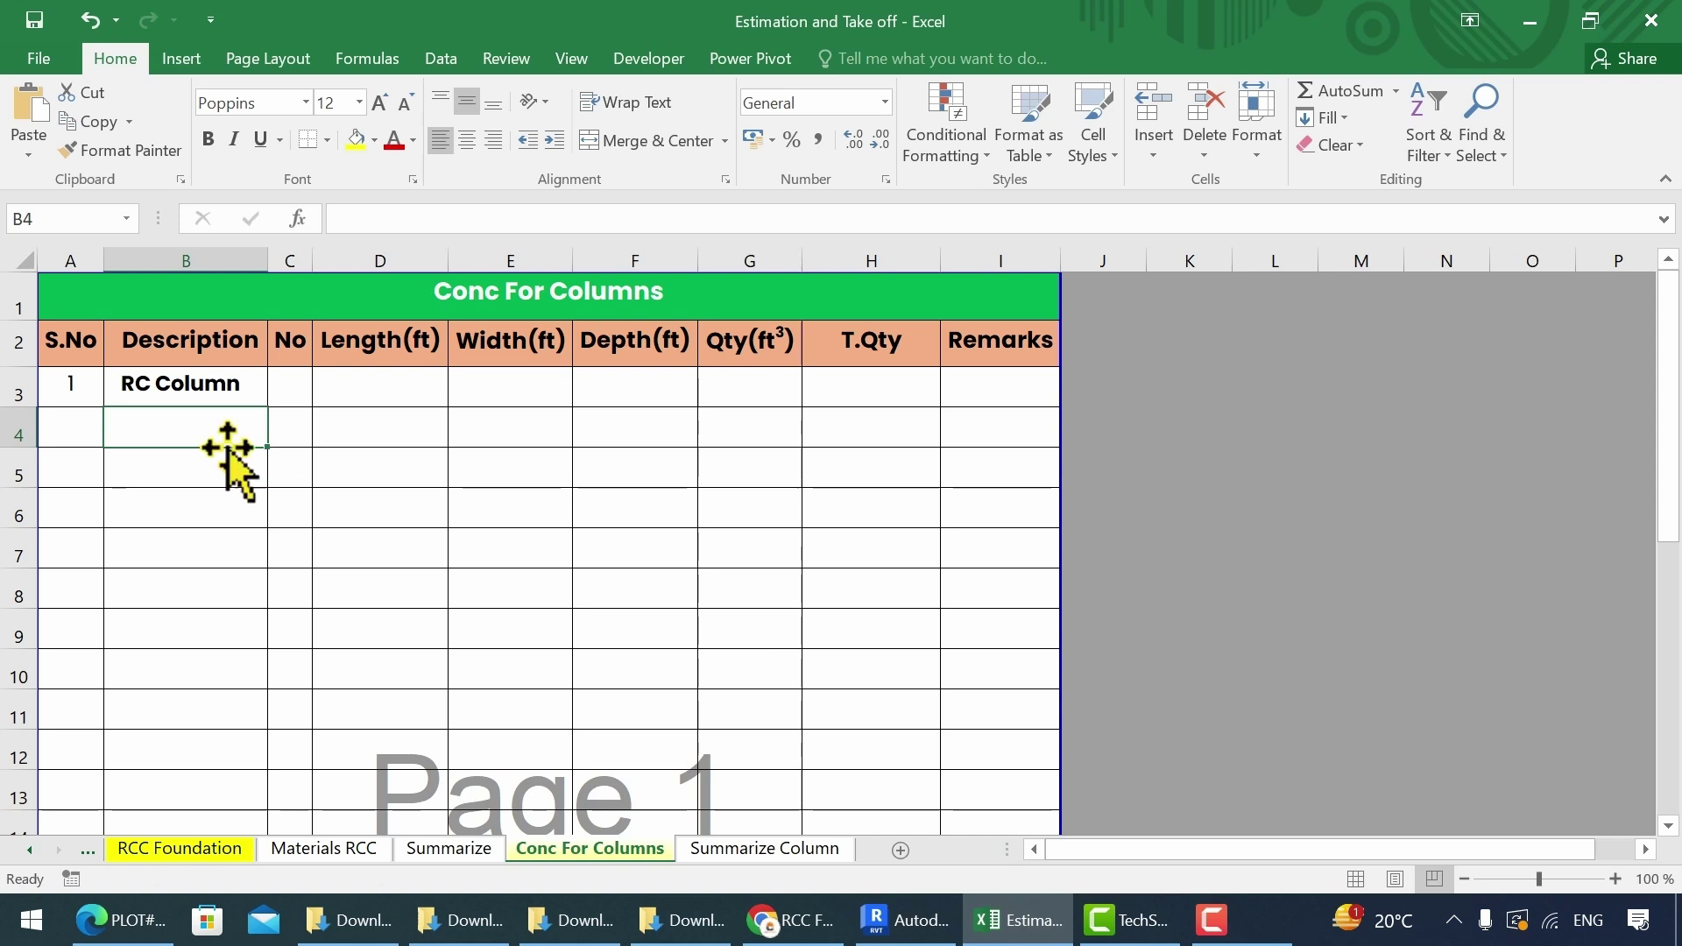
{"action": "type", "text": "C"}
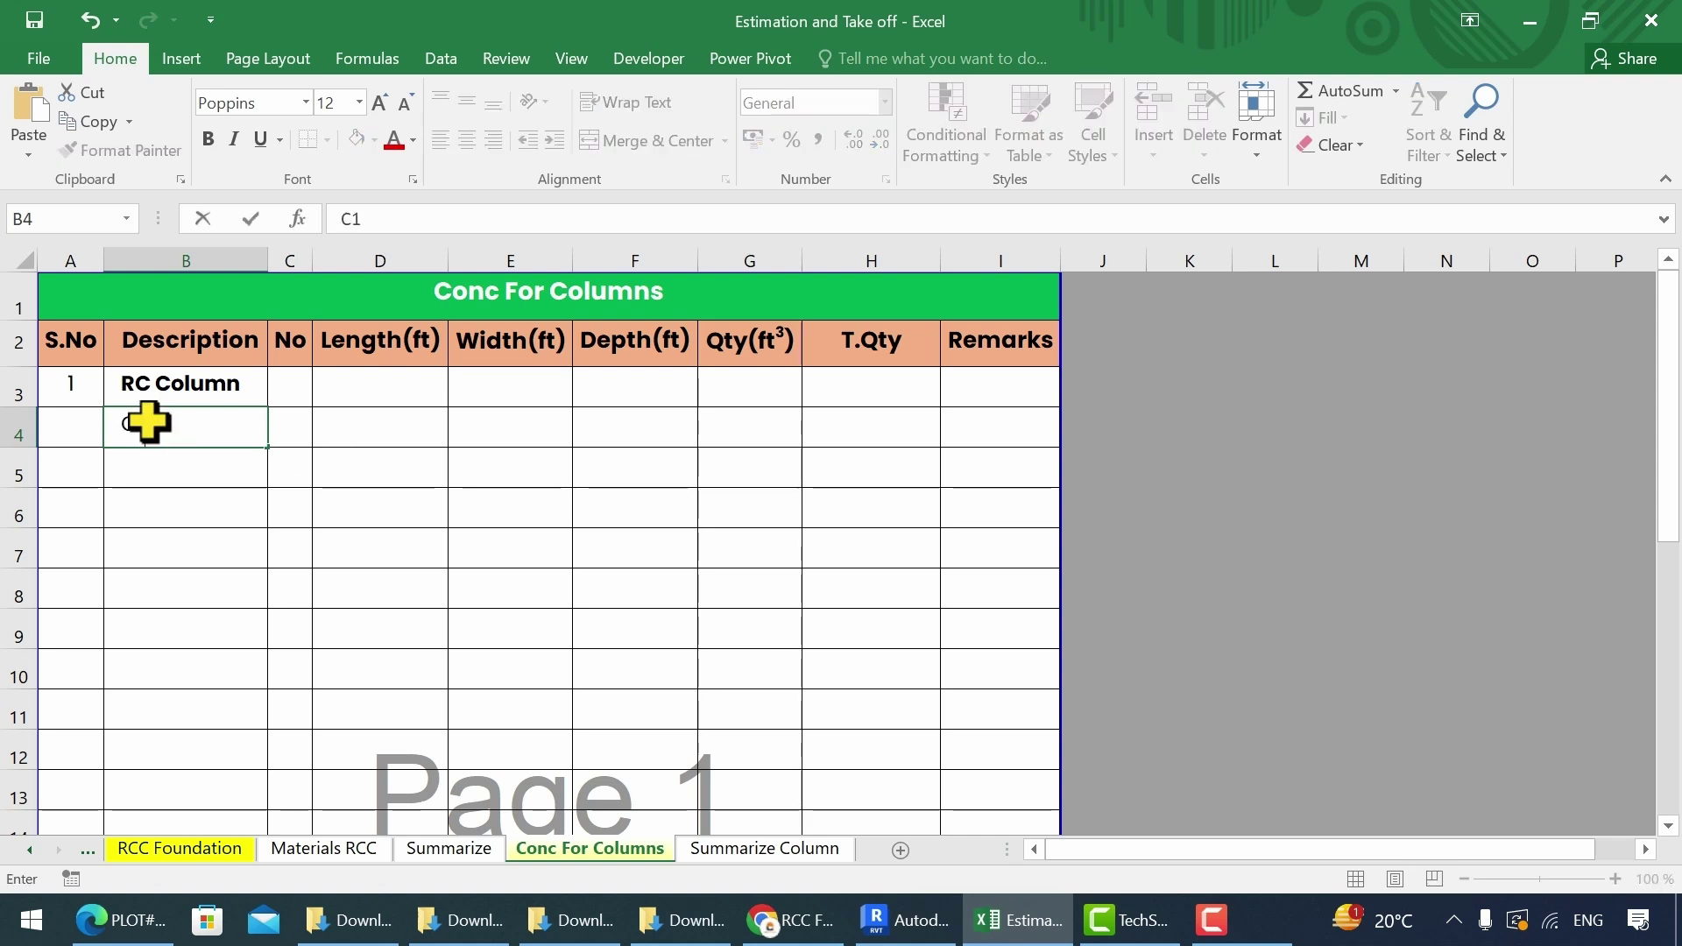
{"action": "type", "text": "1"}
{"action": "key", "text": "Return"}
{"action": "left_click", "coordinate": [381, 427]}
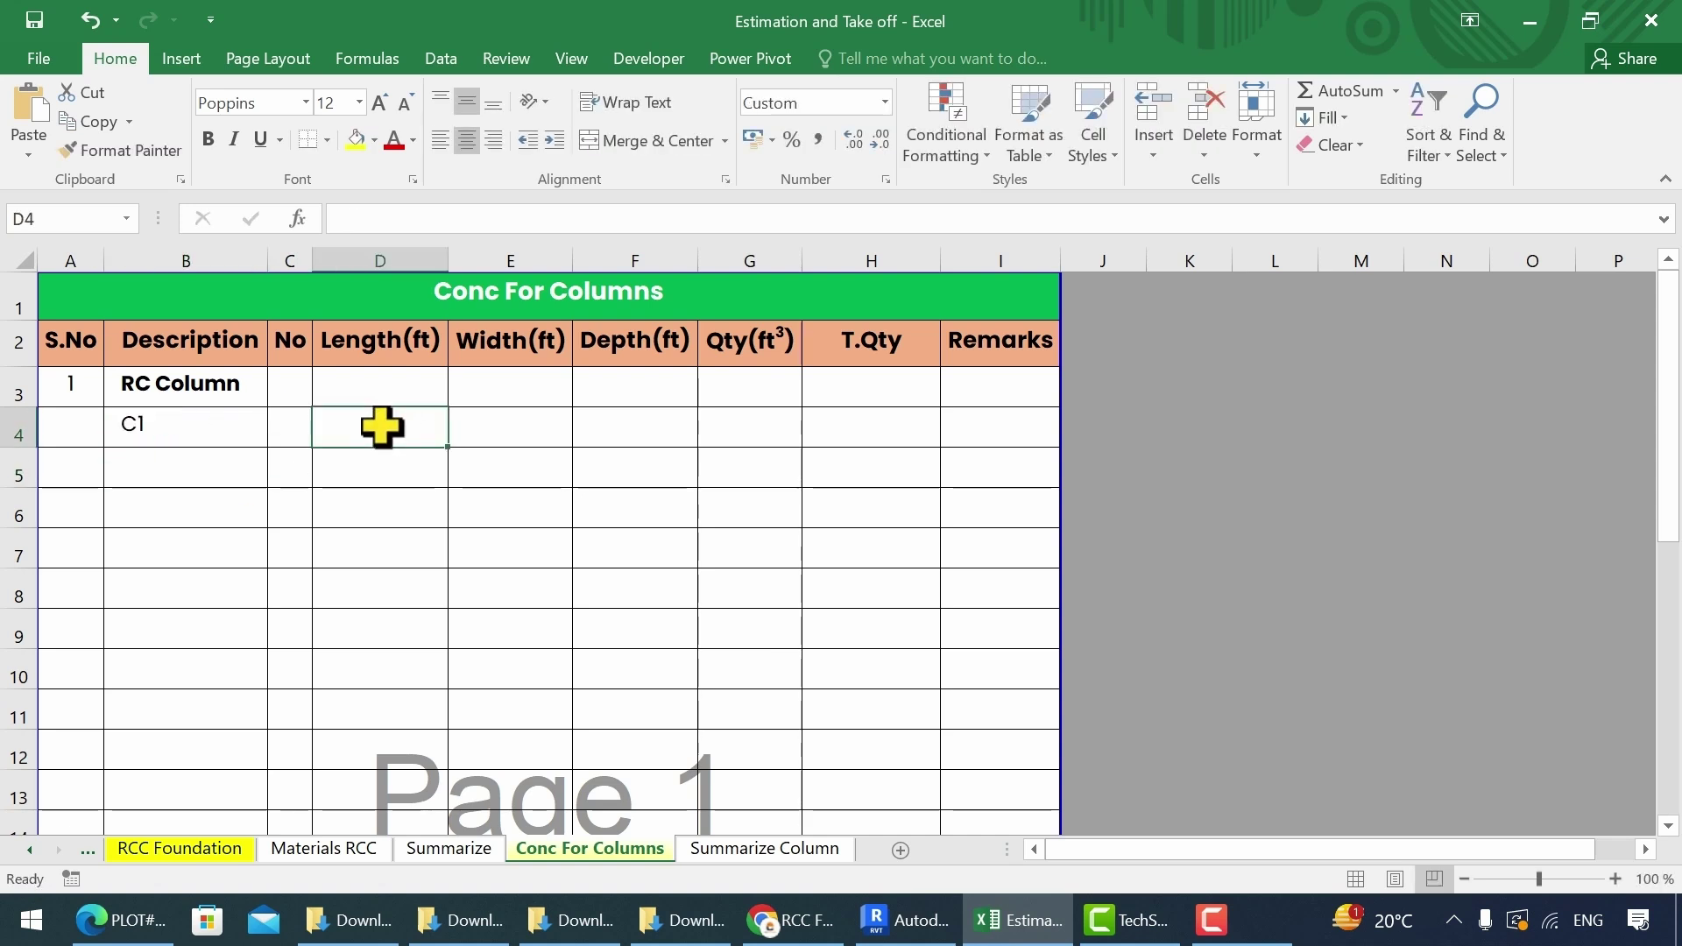
{"action": "type", "text": "=18/12"}
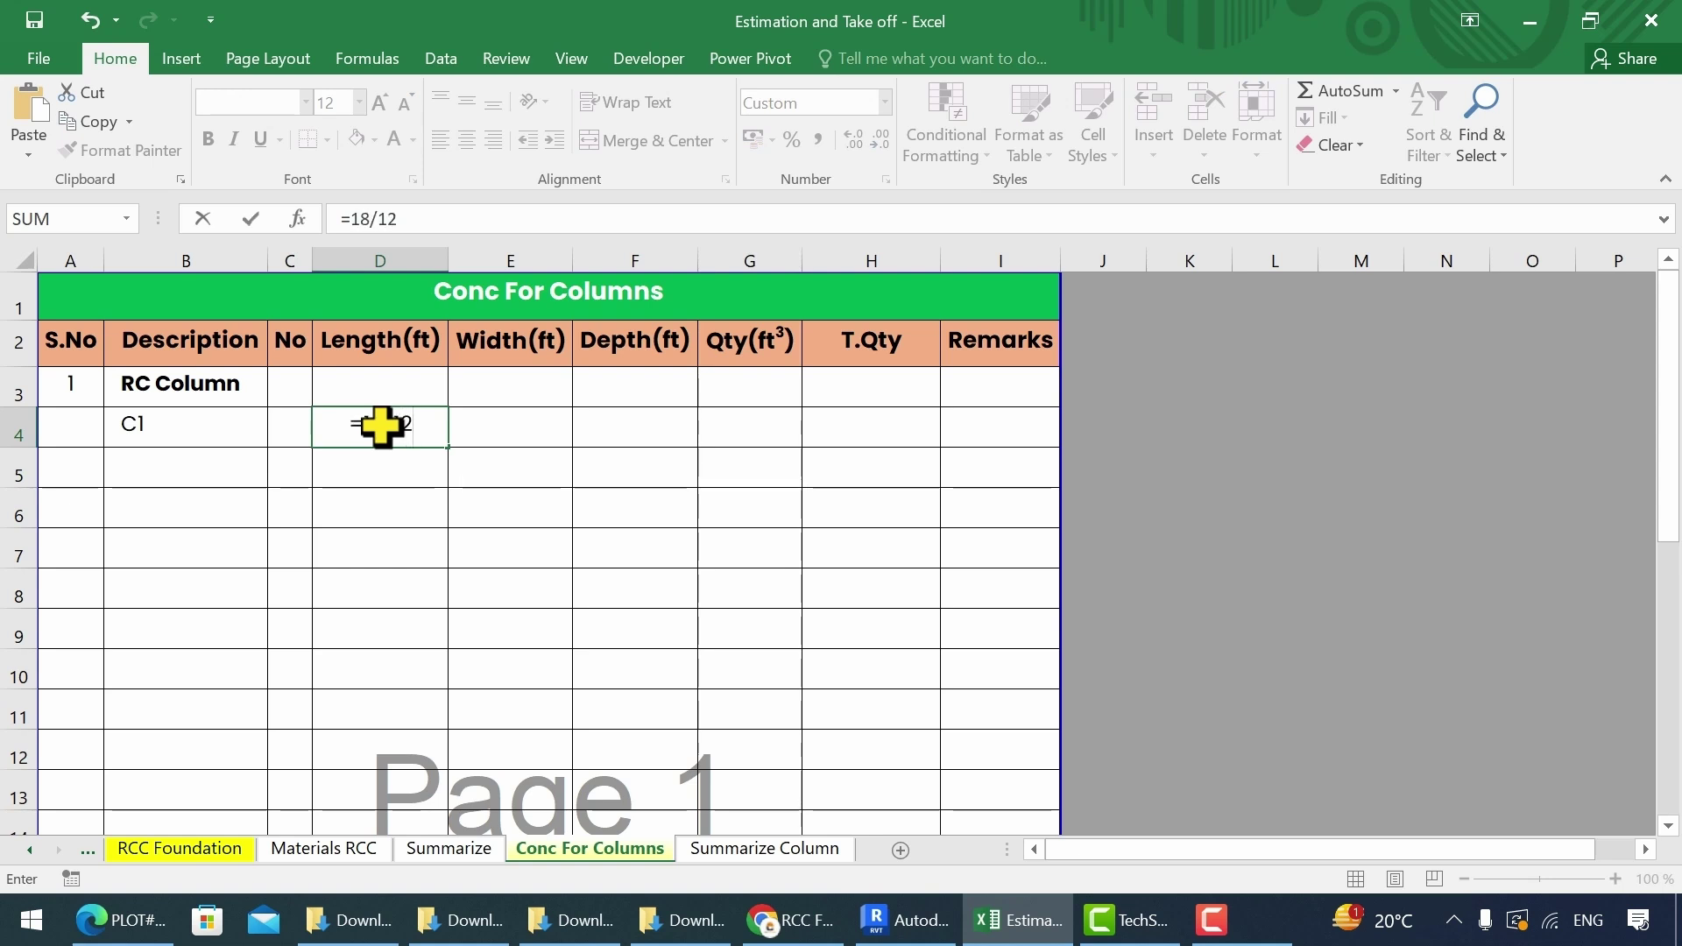
{"action": "left_click", "coordinate": [505, 434]}
{"action": "type", "text": "=18/12"}
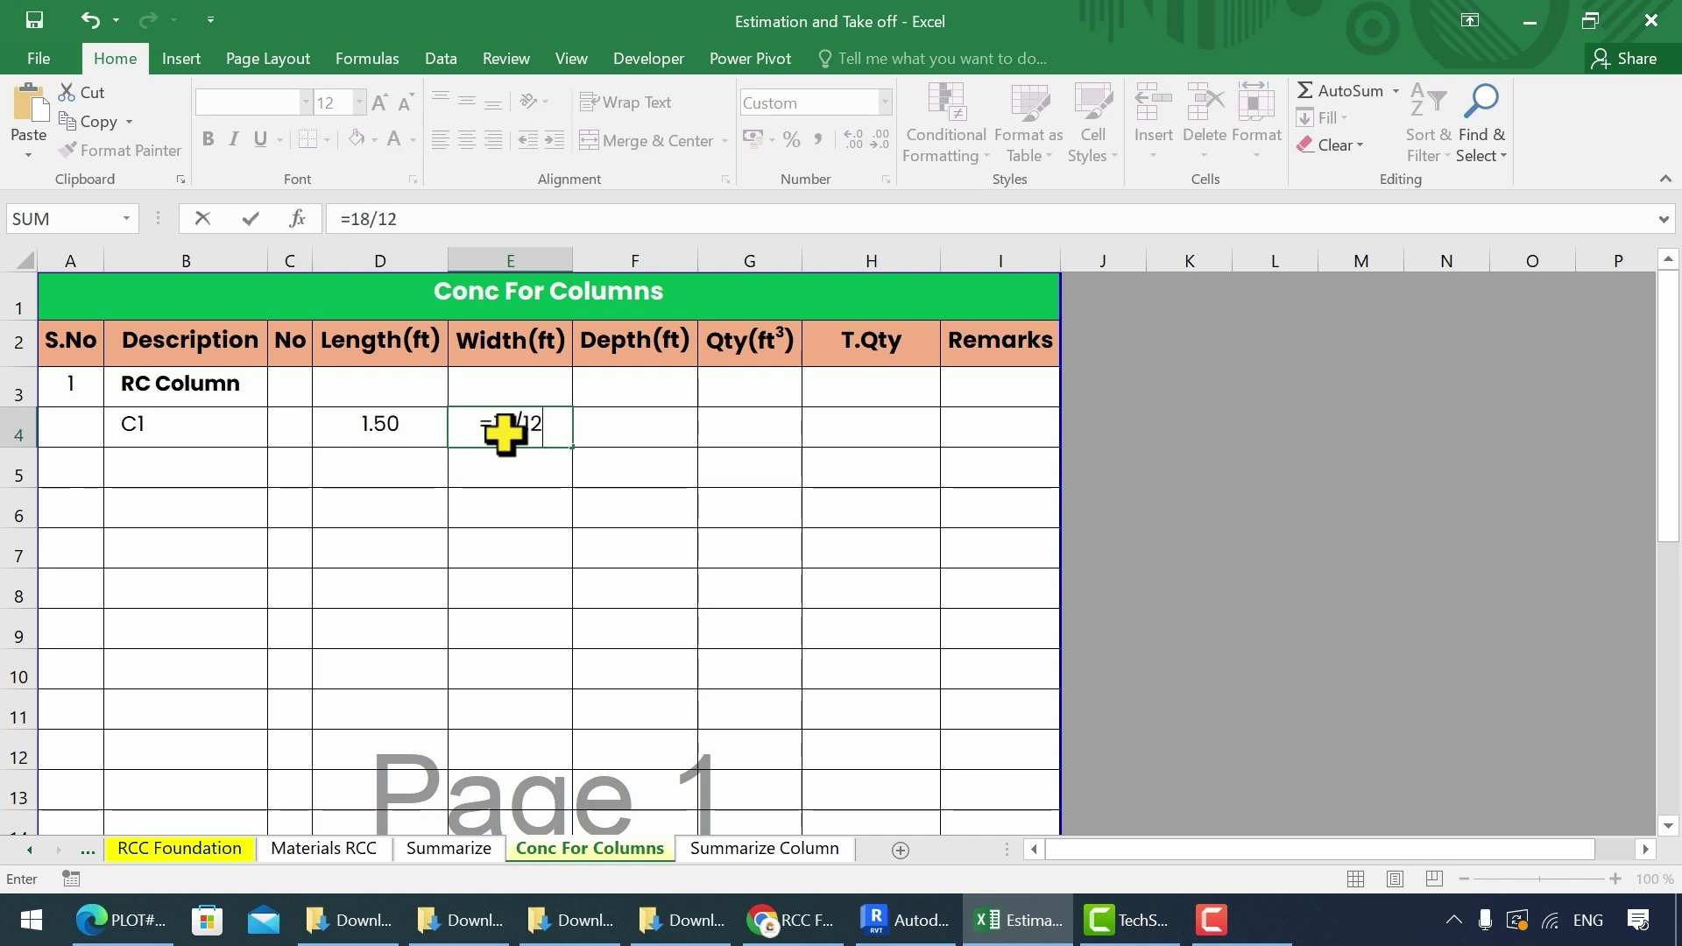
{"action": "key", "text": "Return"}
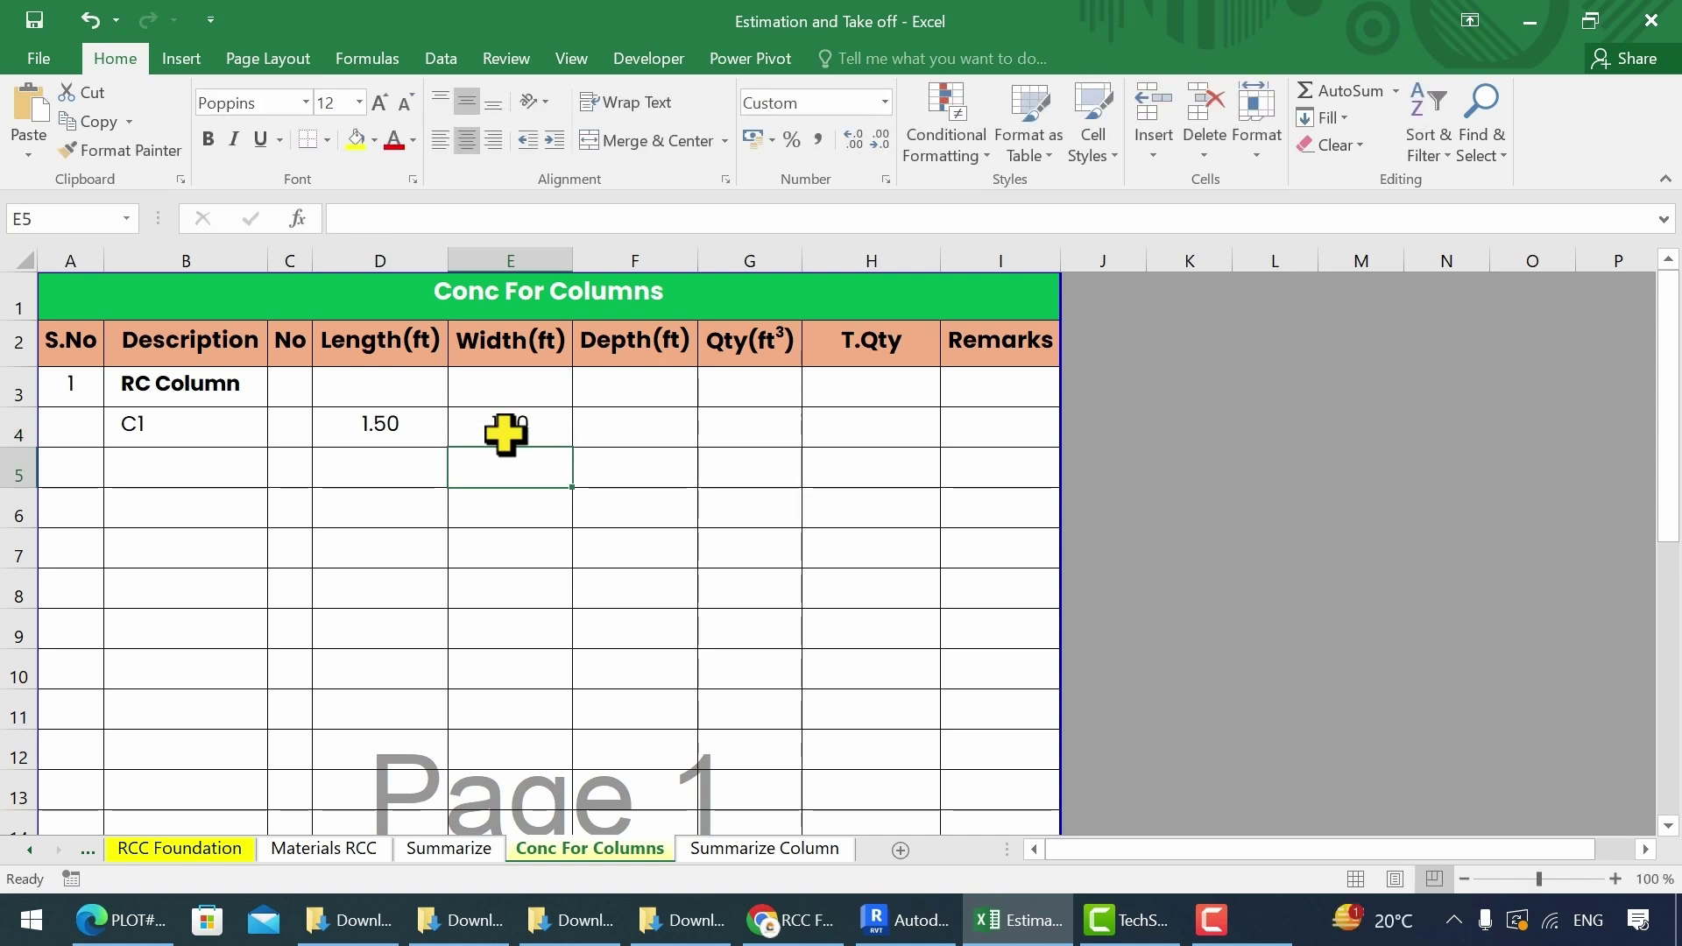
{"action": "left_click", "coordinate": [648, 427]}
{"action": "type", "text": "13"}
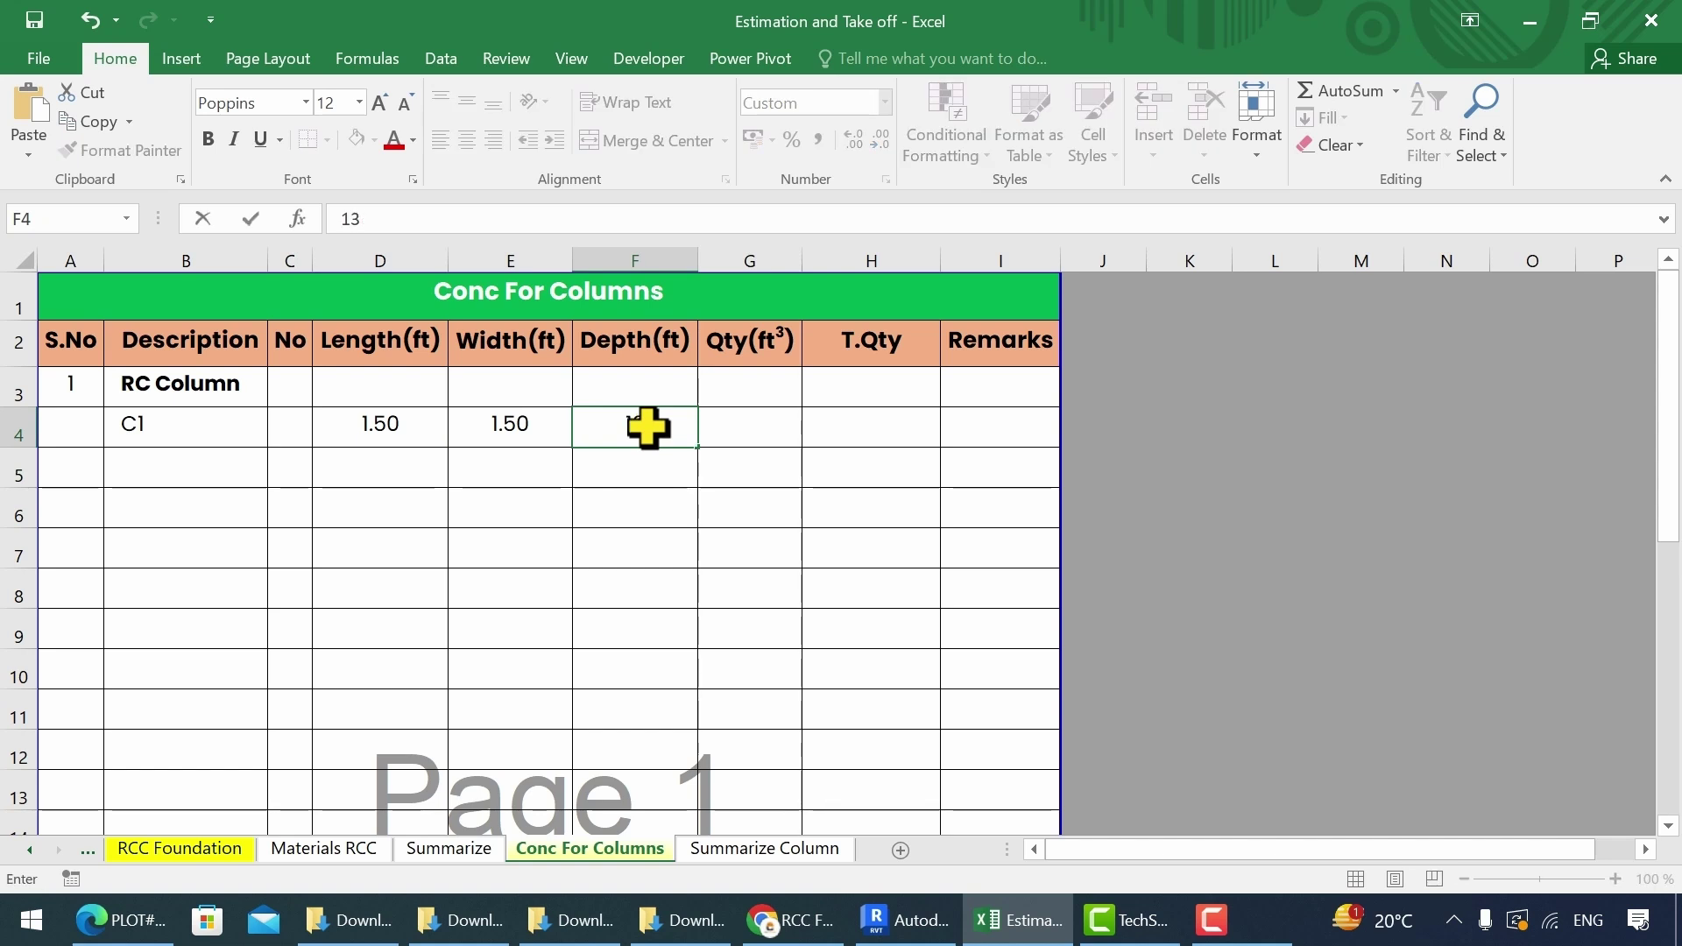
{"action": "type", "text": ".5"}
{"action": "key", "text": "Return"}
Step: Compute C1's volume as =D4*E4*F4, giving 30.38 ft³
{"action": "left_click", "coordinate": [738, 423]}
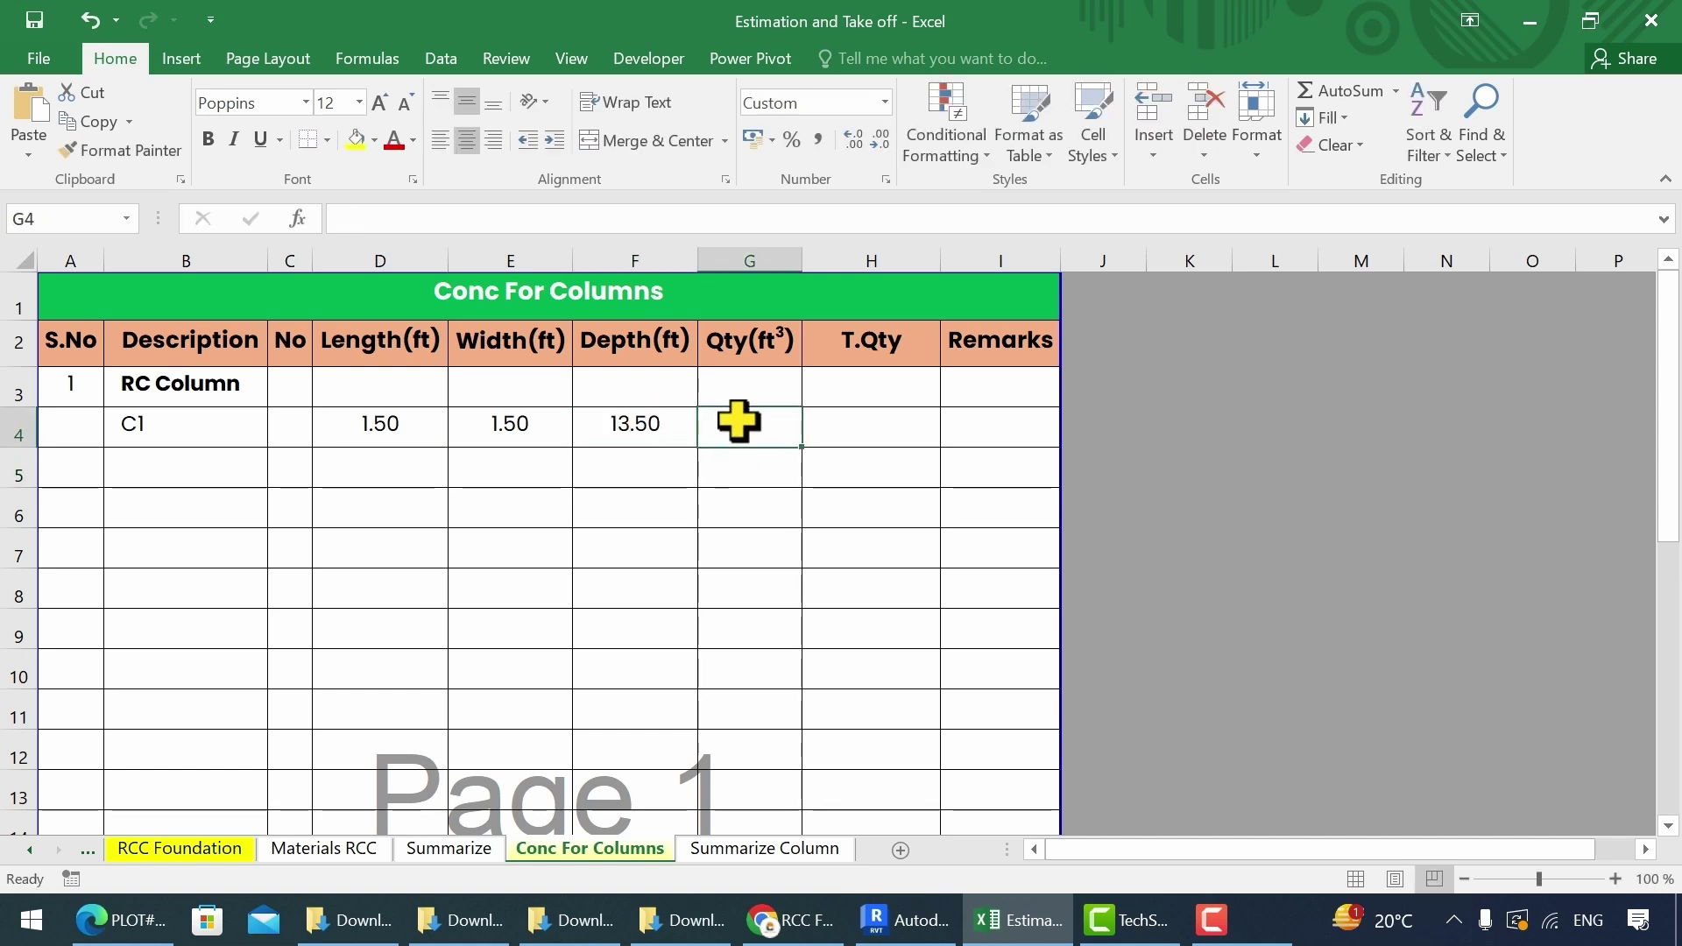
{"action": "type", "text": "="}
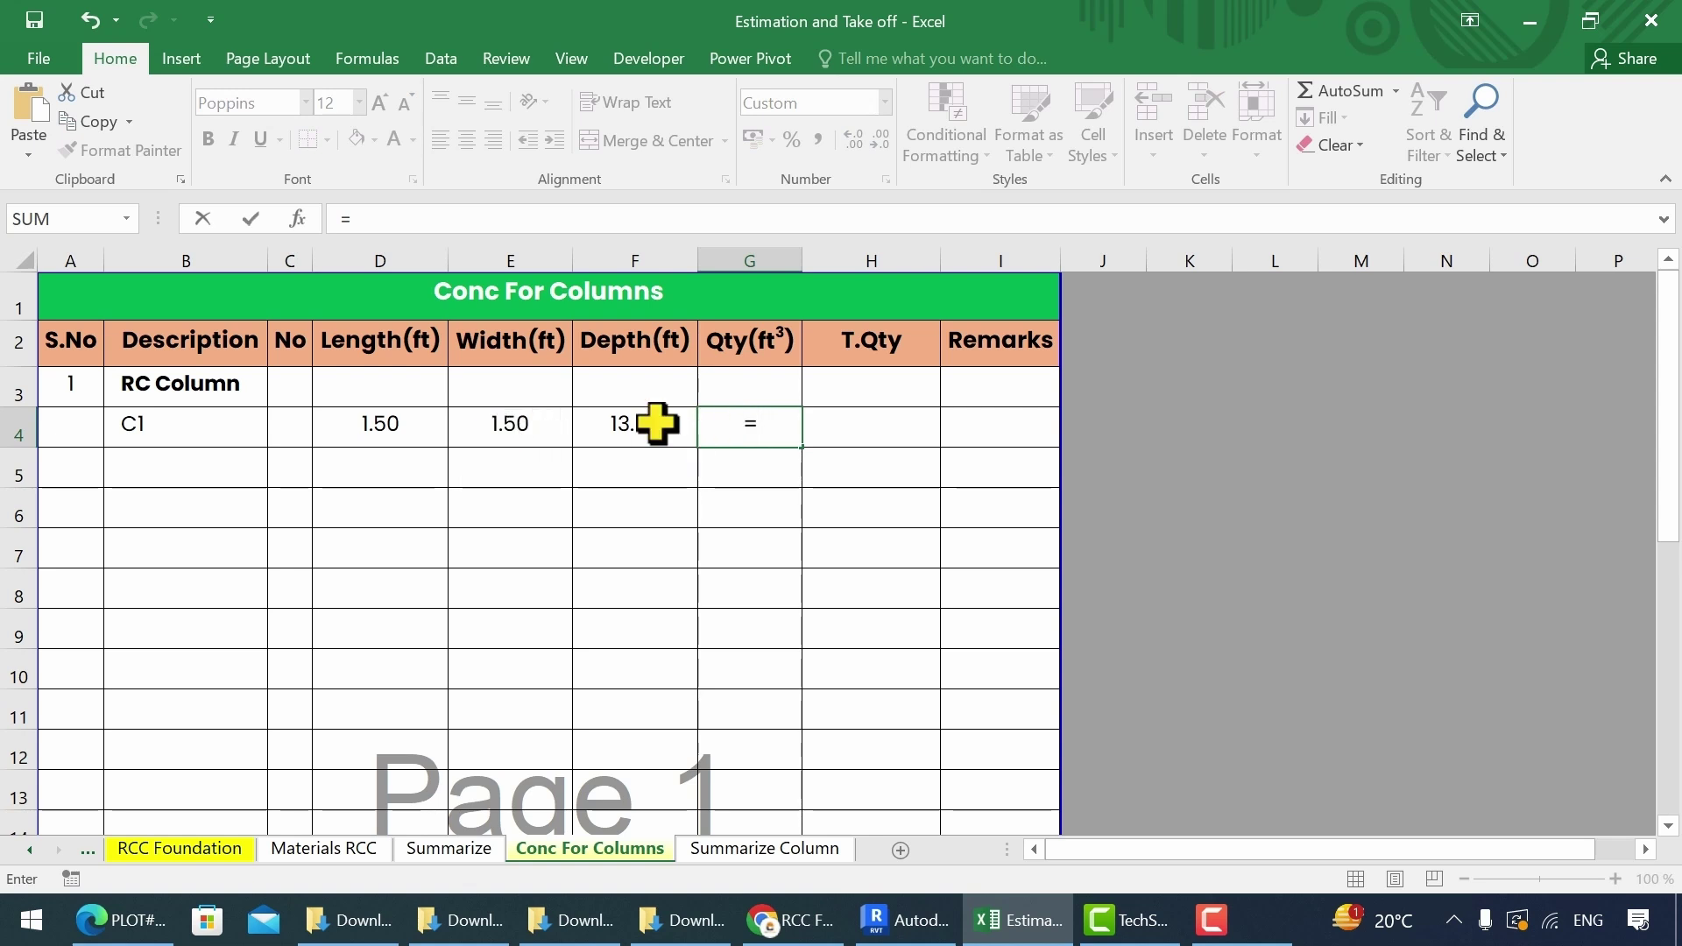
{"action": "left_click", "coordinate": [359, 428]}
{"action": "type", "text": "*"}
{"action": "left_click", "coordinate": [550, 429]}
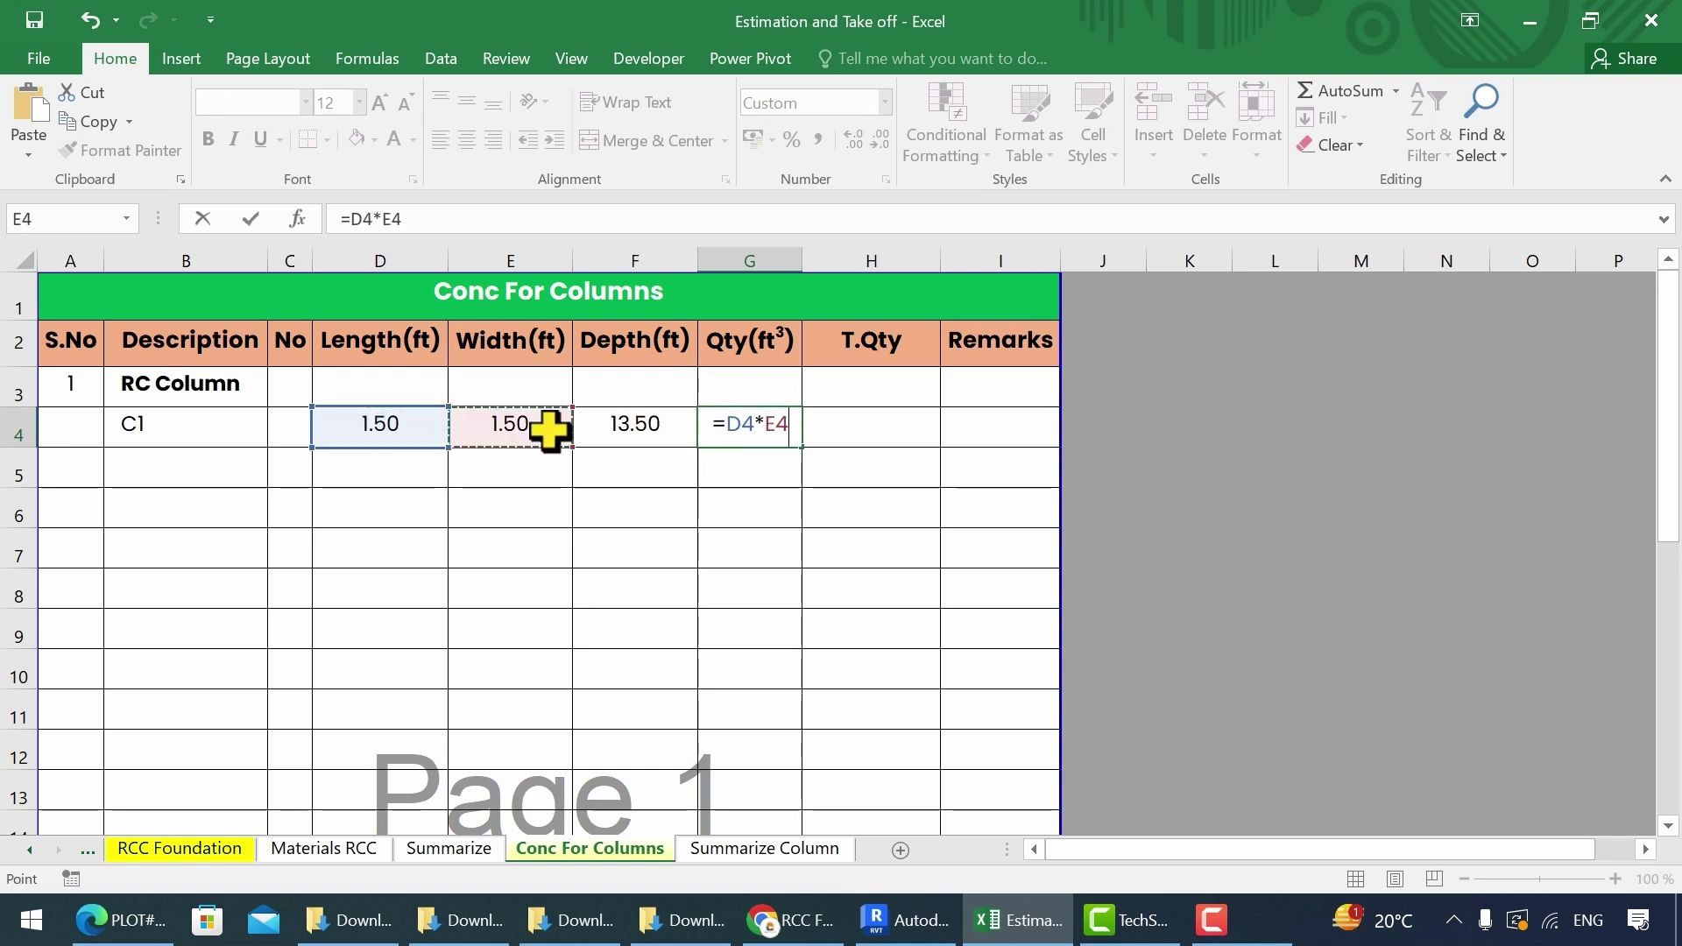
{"action": "type", "text": "*"}
{"action": "left_click", "coordinate": [635, 424]}
{"action": "key", "text": "Return"}
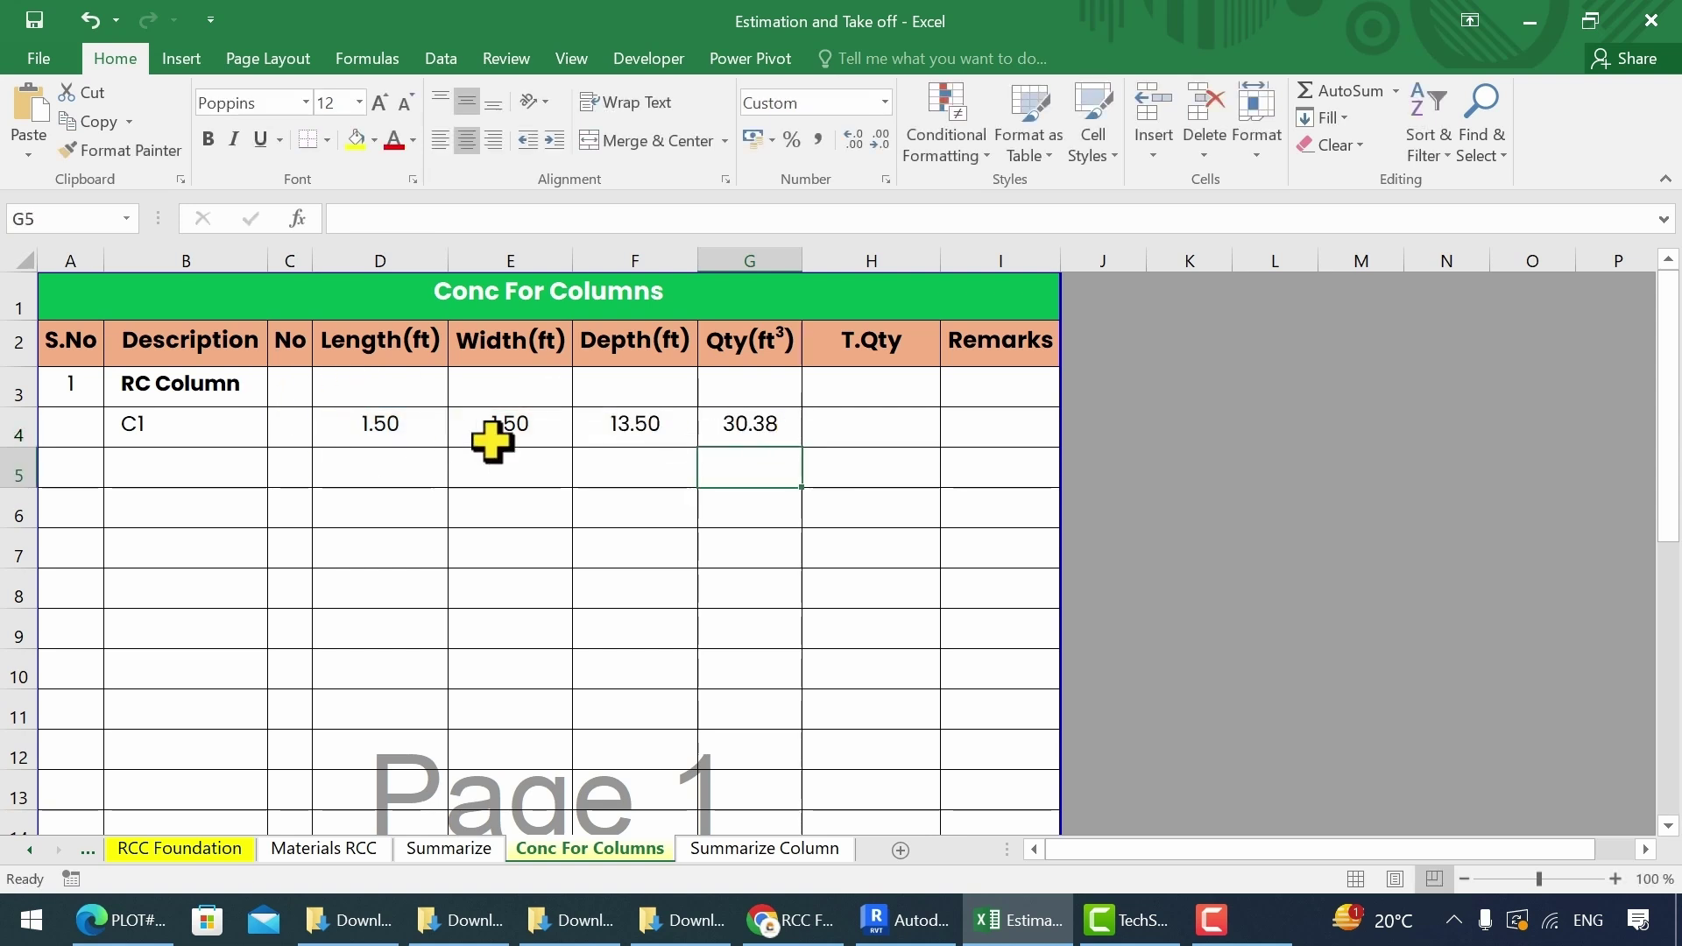
Step: Compute C1's total quantity as =C4*G4
{"action": "left_click", "coordinate": [886, 429]}
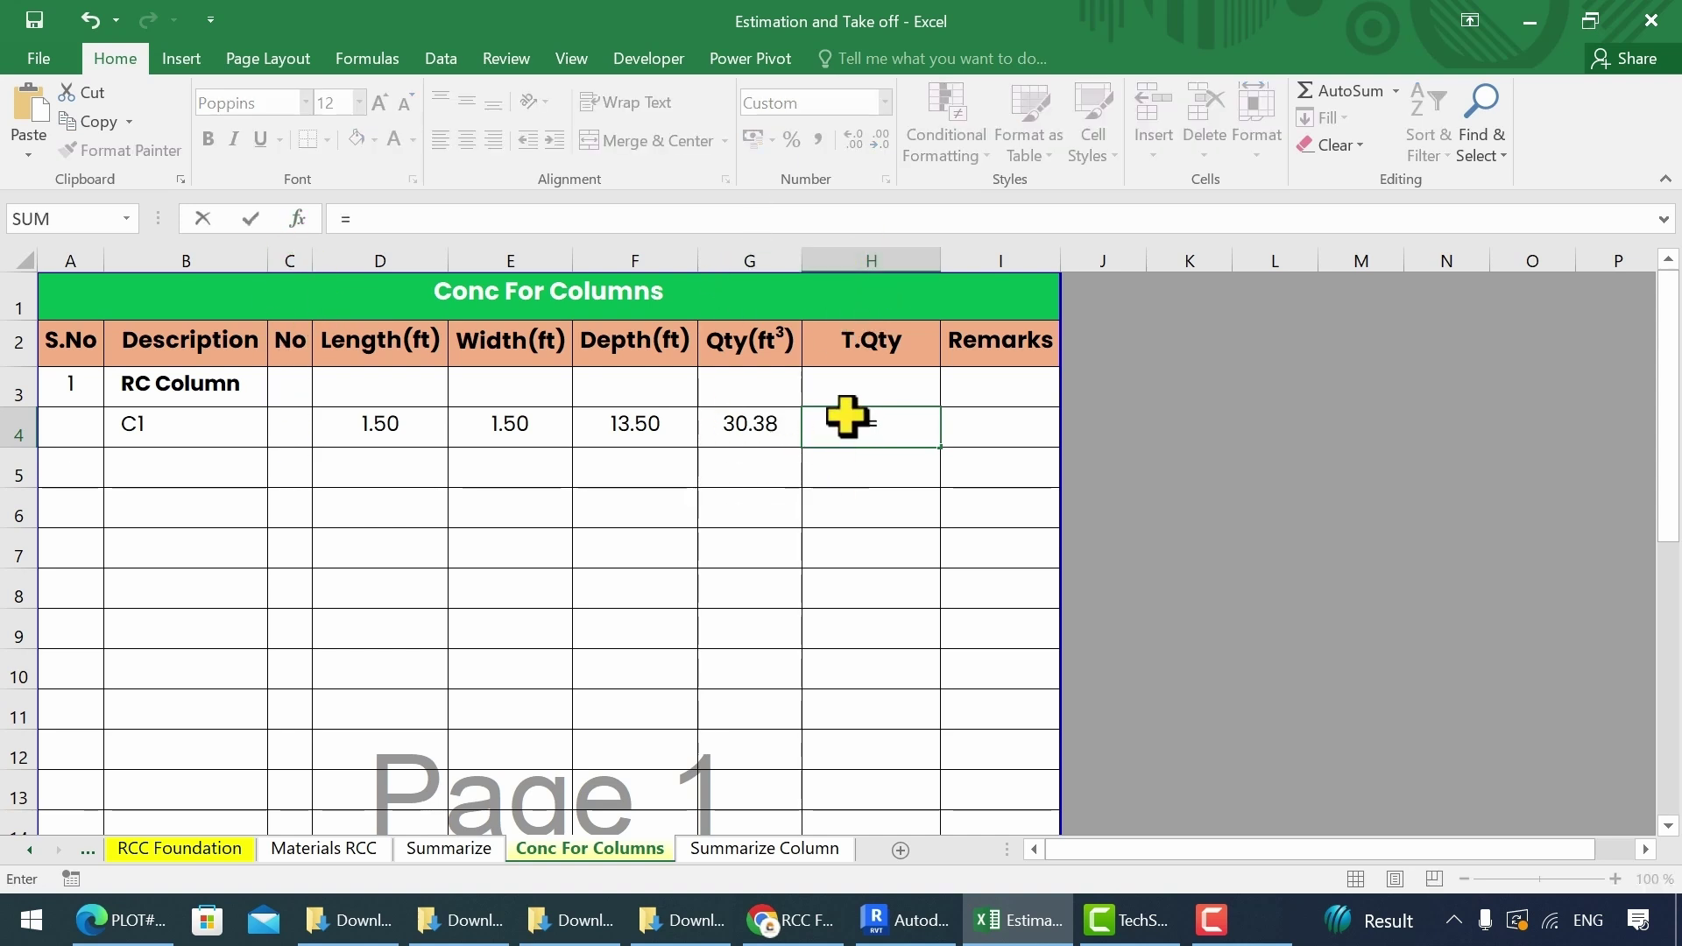
{"action": "left_click", "coordinate": [291, 429]}
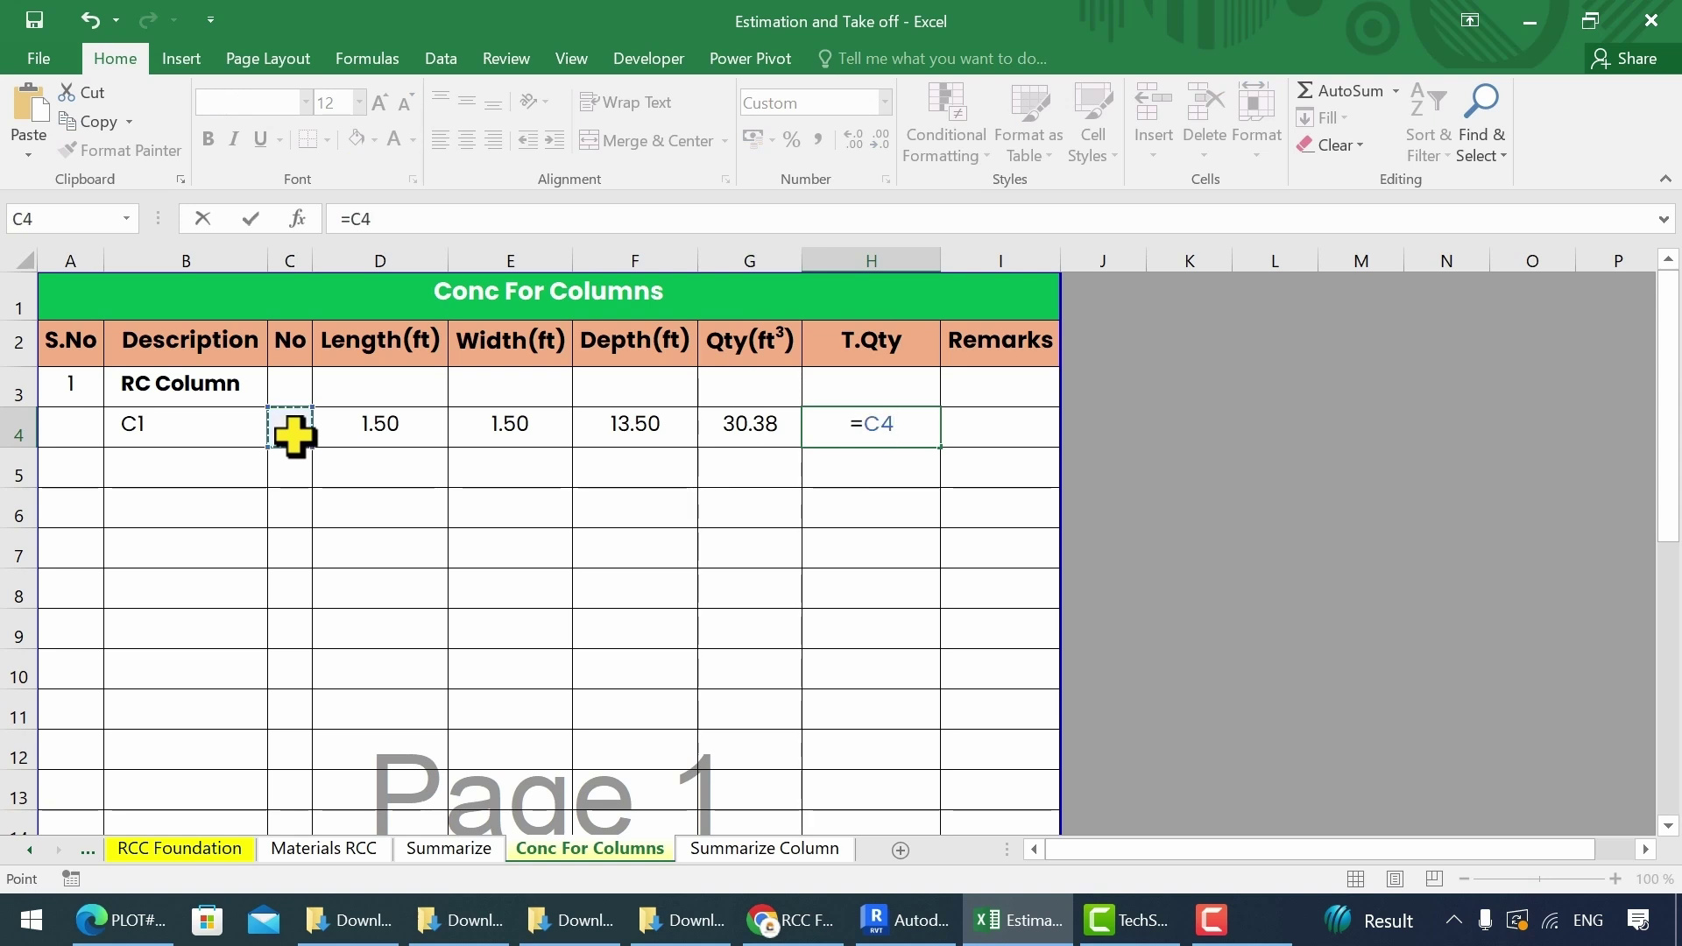
{"action": "type", "text": "*"}
{"action": "left_click", "coordinate": [753, 423]}
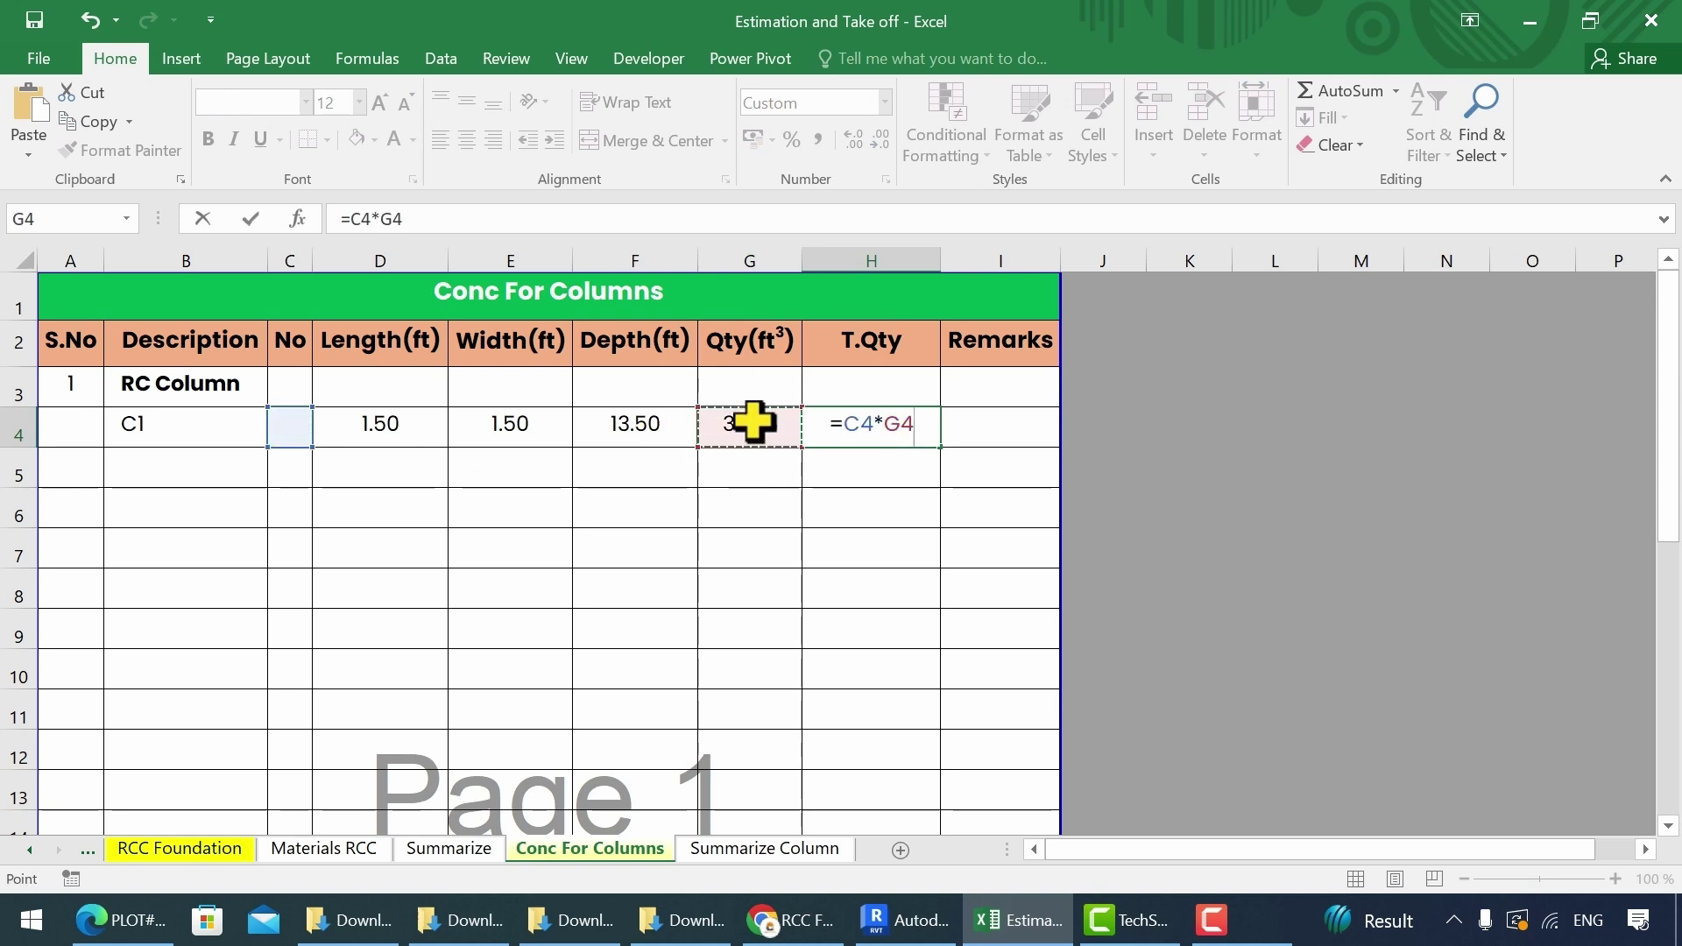
{"action": "key", "text": "Return"}
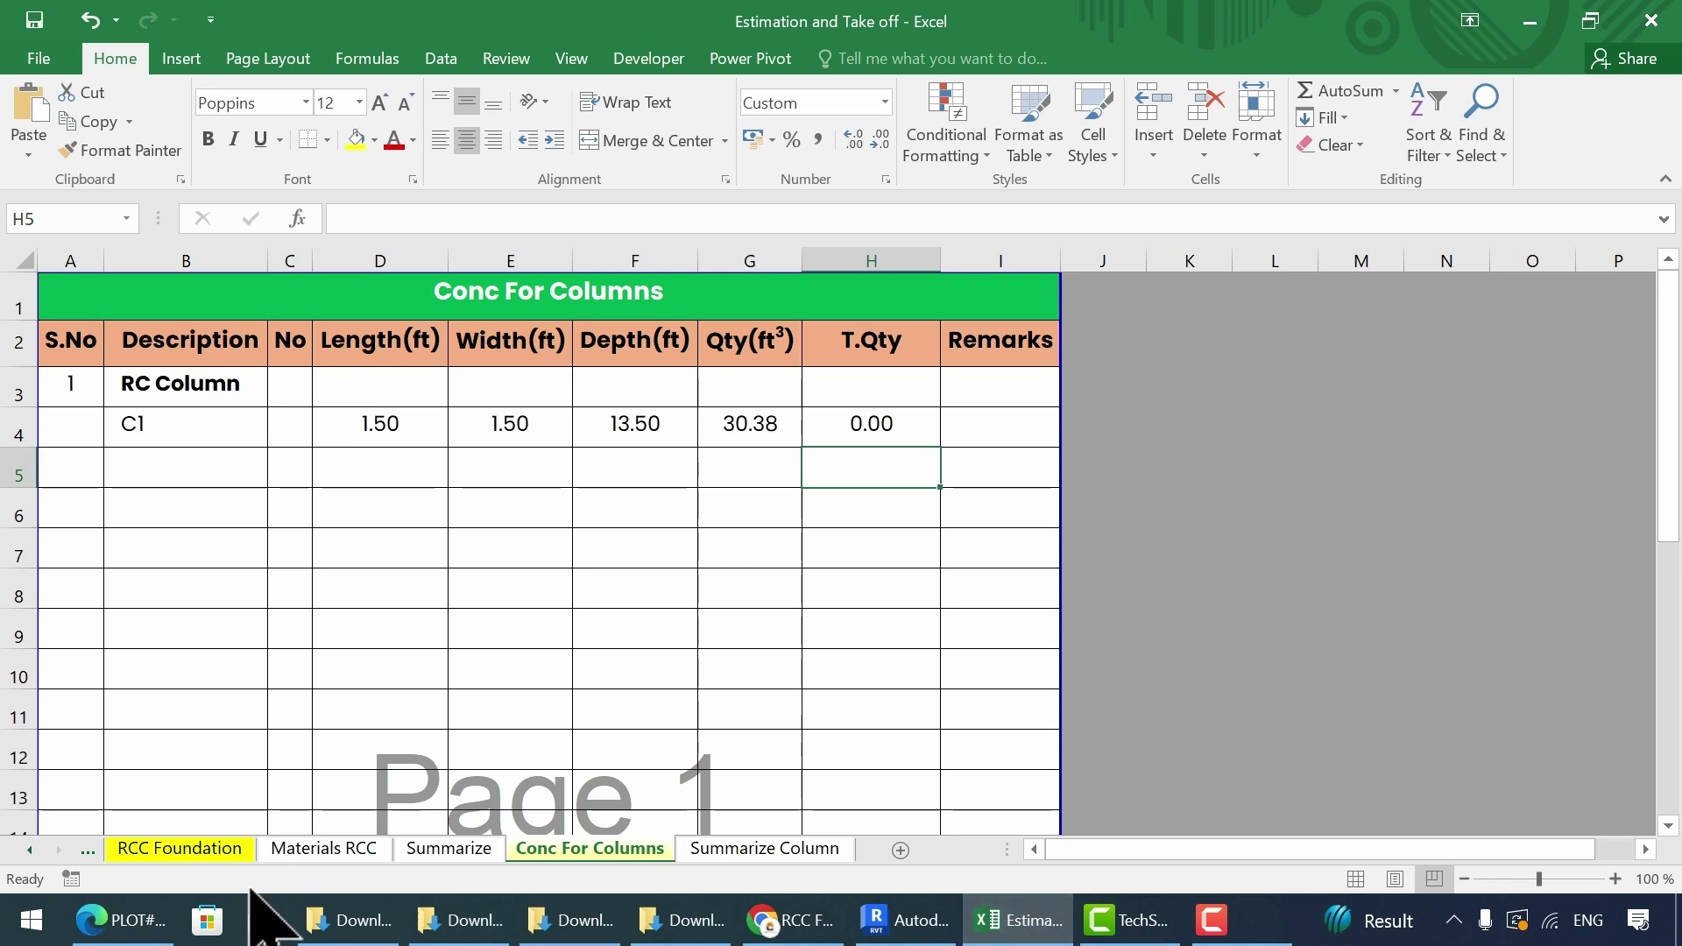
Step: Circle the six C-1 columns on the column layout plan PDF
{"action": "left_click", "coordinate": [127, 919]}
{"action": "left_click_drag", "start_coordinate": [304, 375], "coordinate": [333, 379]}
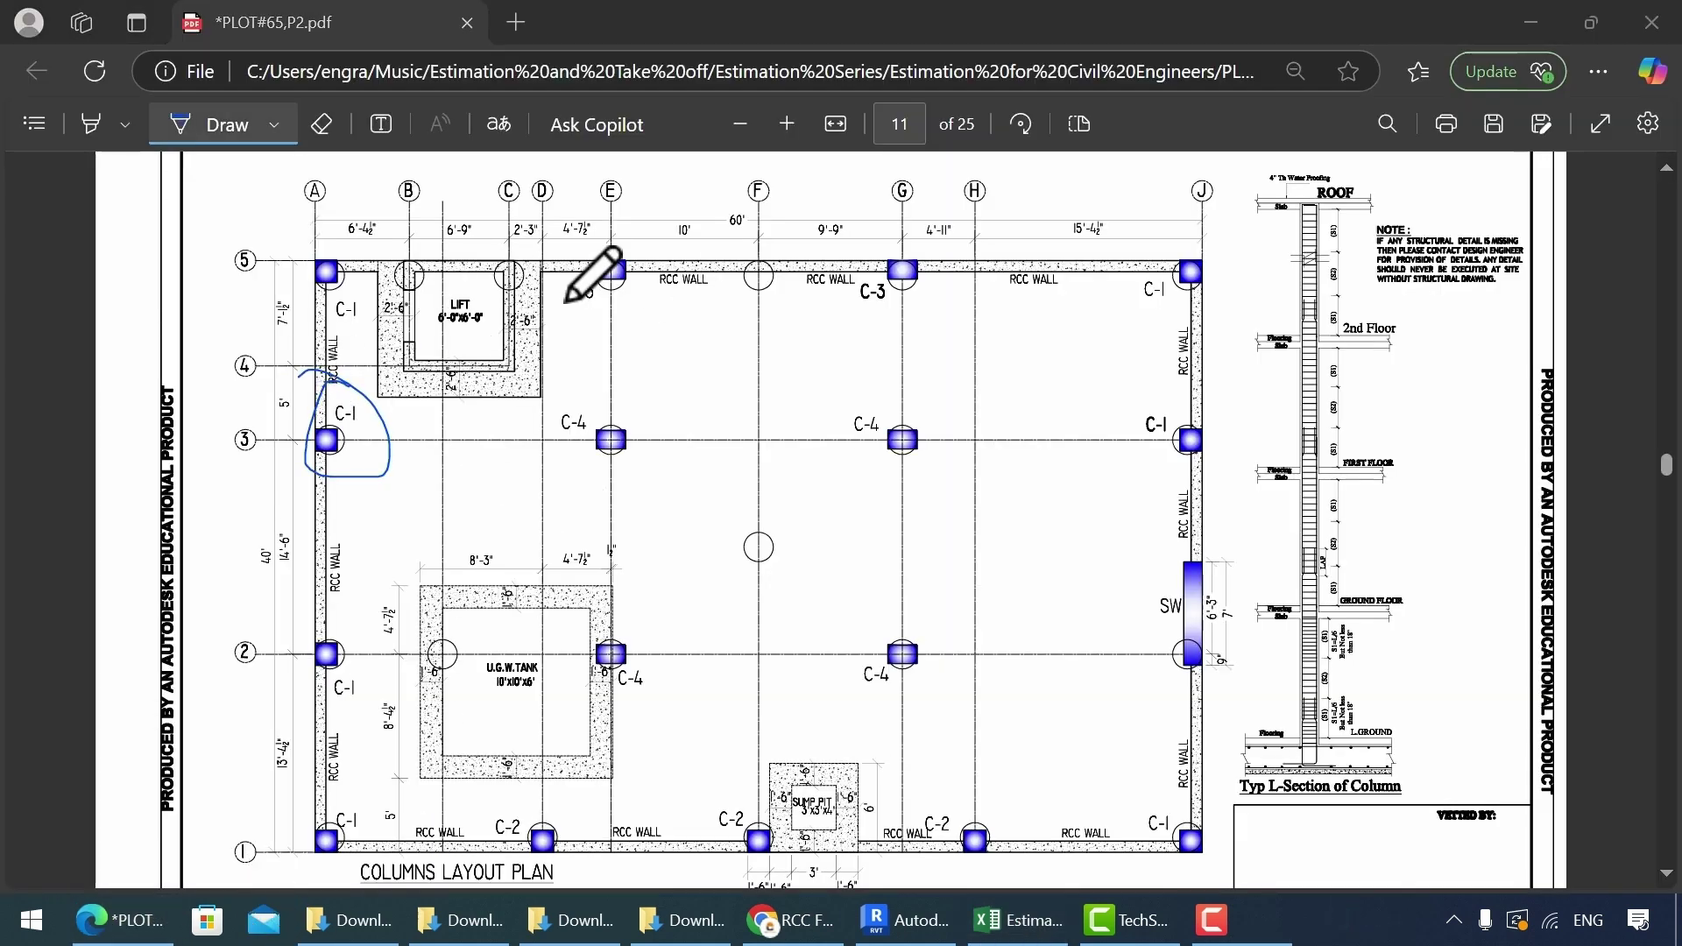
{"action": "left_click_drag", "start_coordinate": [341, 236], "coordinate": [360, 237]}
{"action": "left_click_drag", "start_coordinate": [1142, 223], "coordinate": [1129, 263]}
{"action": "left_click_drag", "start_coordinate": [1209, 407], "coordinate": [1227, 499]}
{"action": "left_click_drag", "start_coordinate": [350, 606], "coordinate": [383, 601]}
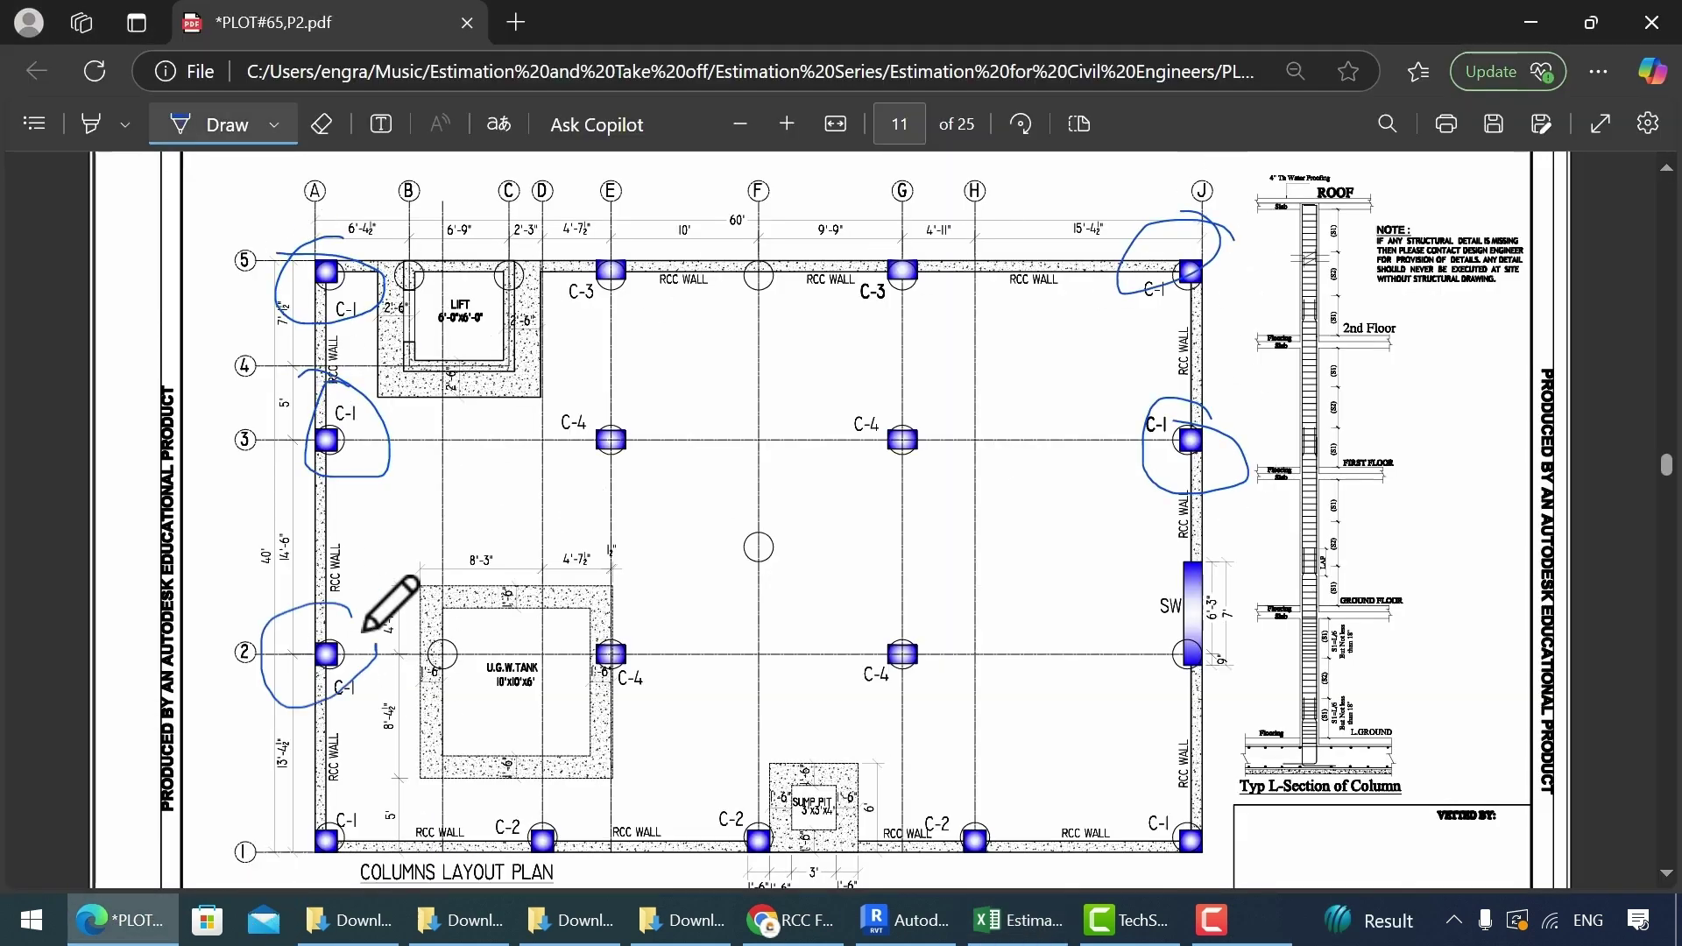
{"action": "left_click_drag", "start_coordinate": [1156, 766], "coordinate": [1226, 804]}
Step: Record 7 C1 columns and fill the label C2 into row 5
{"action": "key", "text": "alt+Tab"}
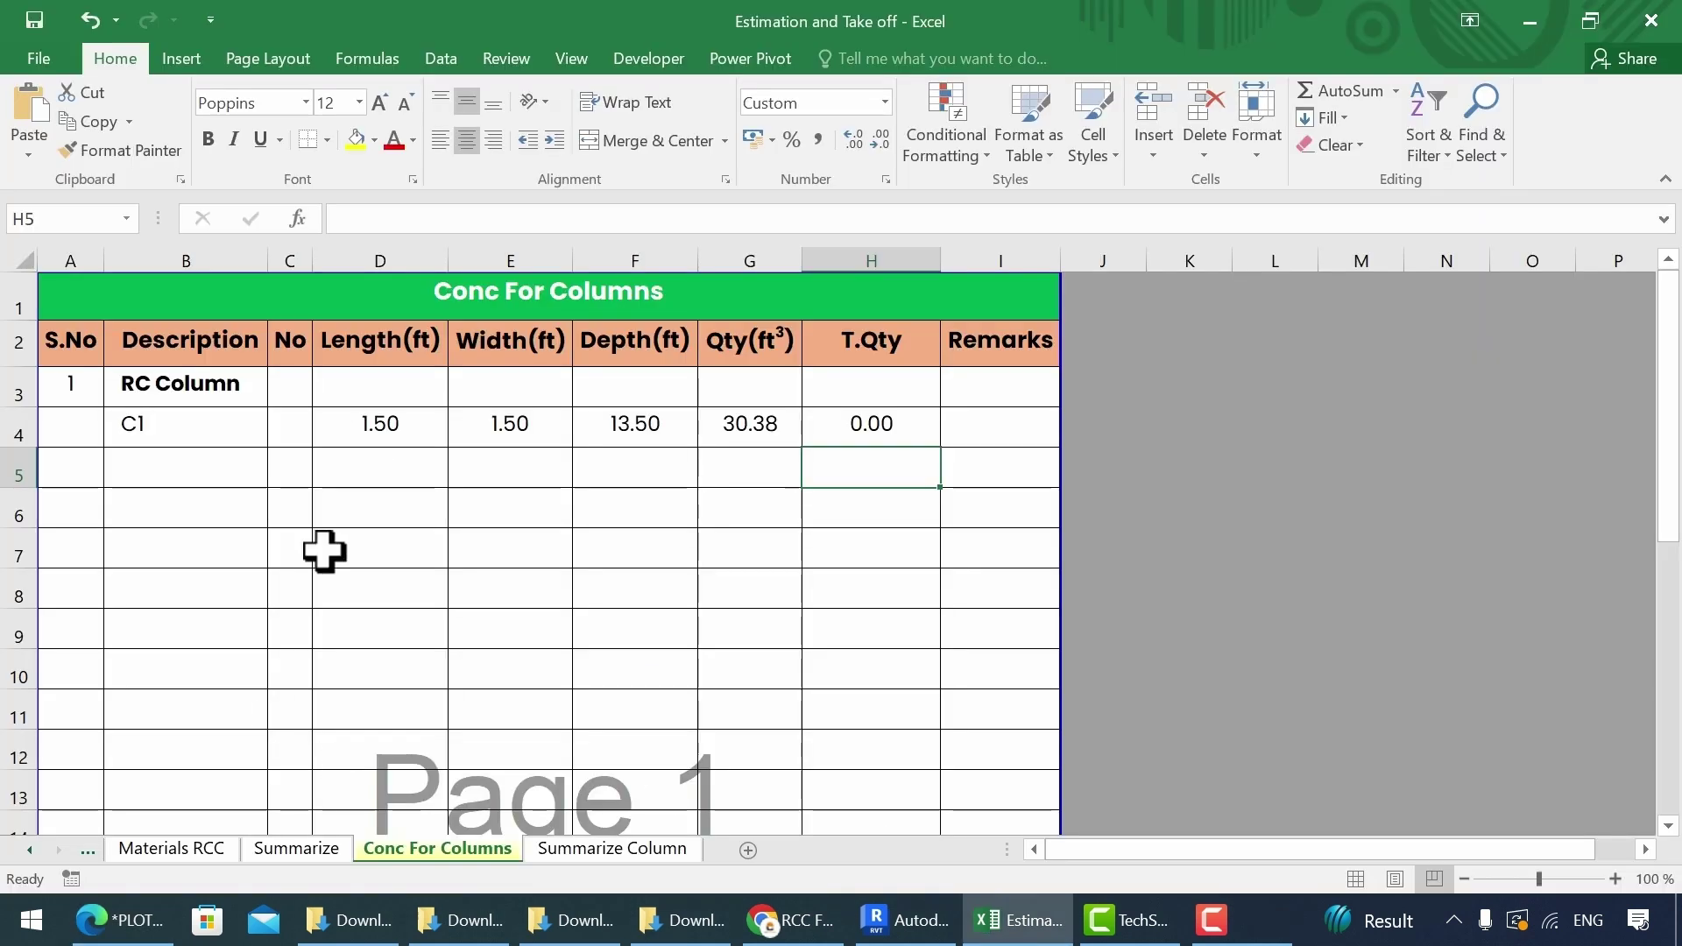
{"action": "left_click", "coordinate": [289, 427]}
{"action": "type", "text": "7"}
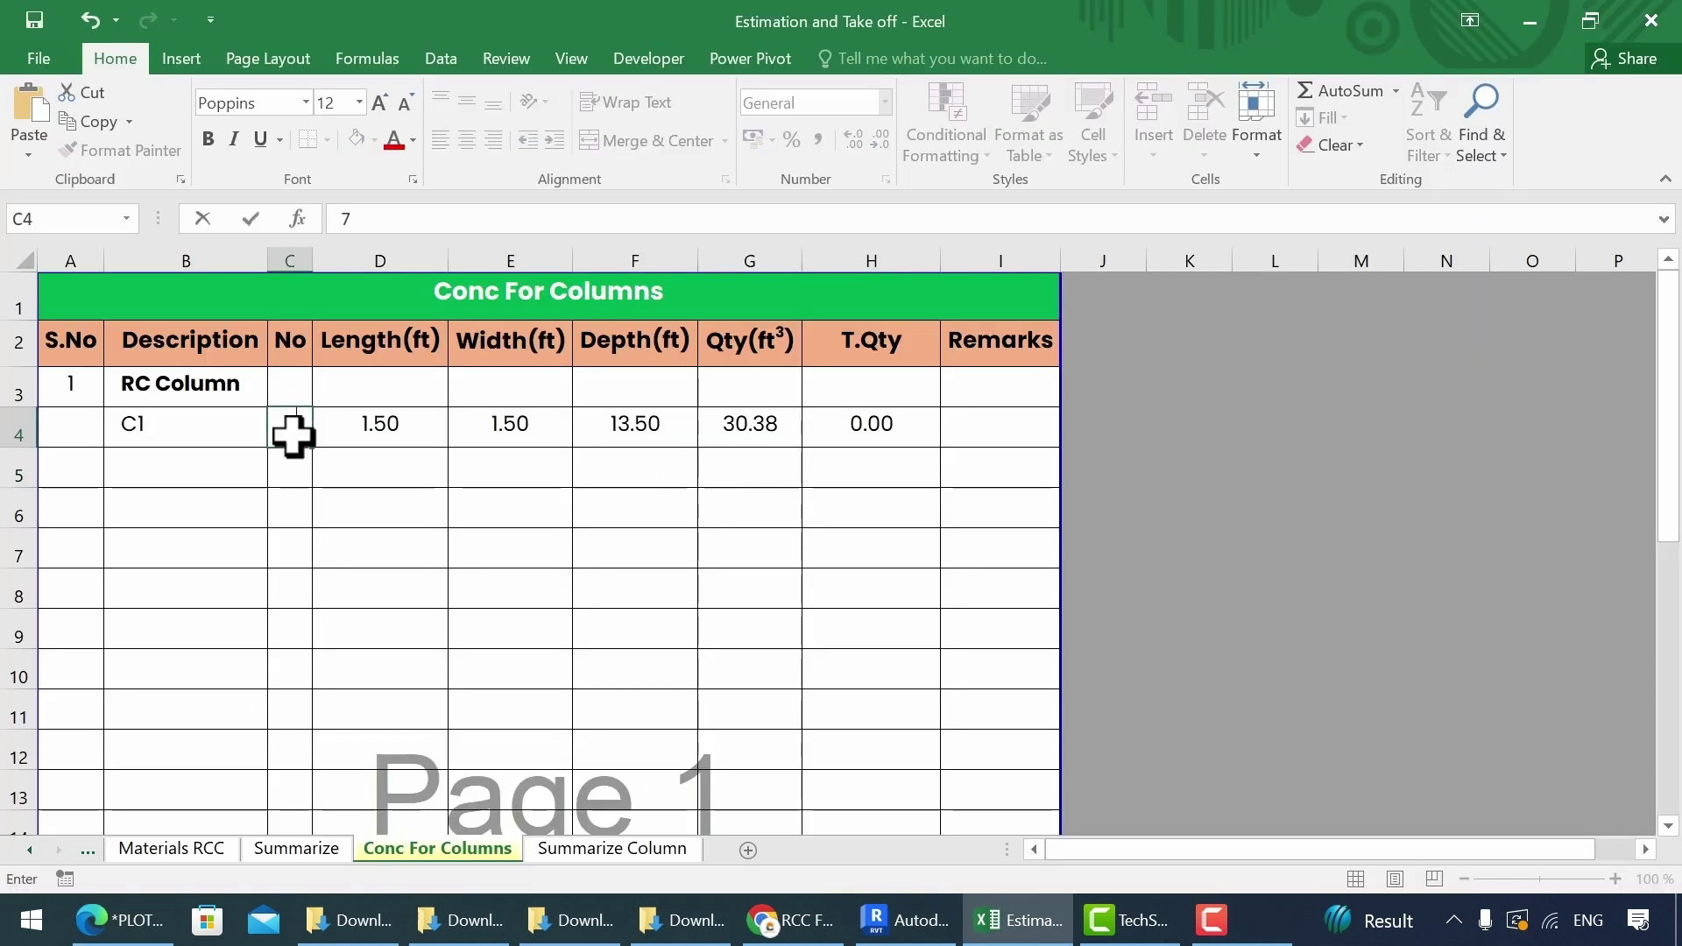
{"action": "key", "text": "Return"}
{"action": "key", "text": "Left"}
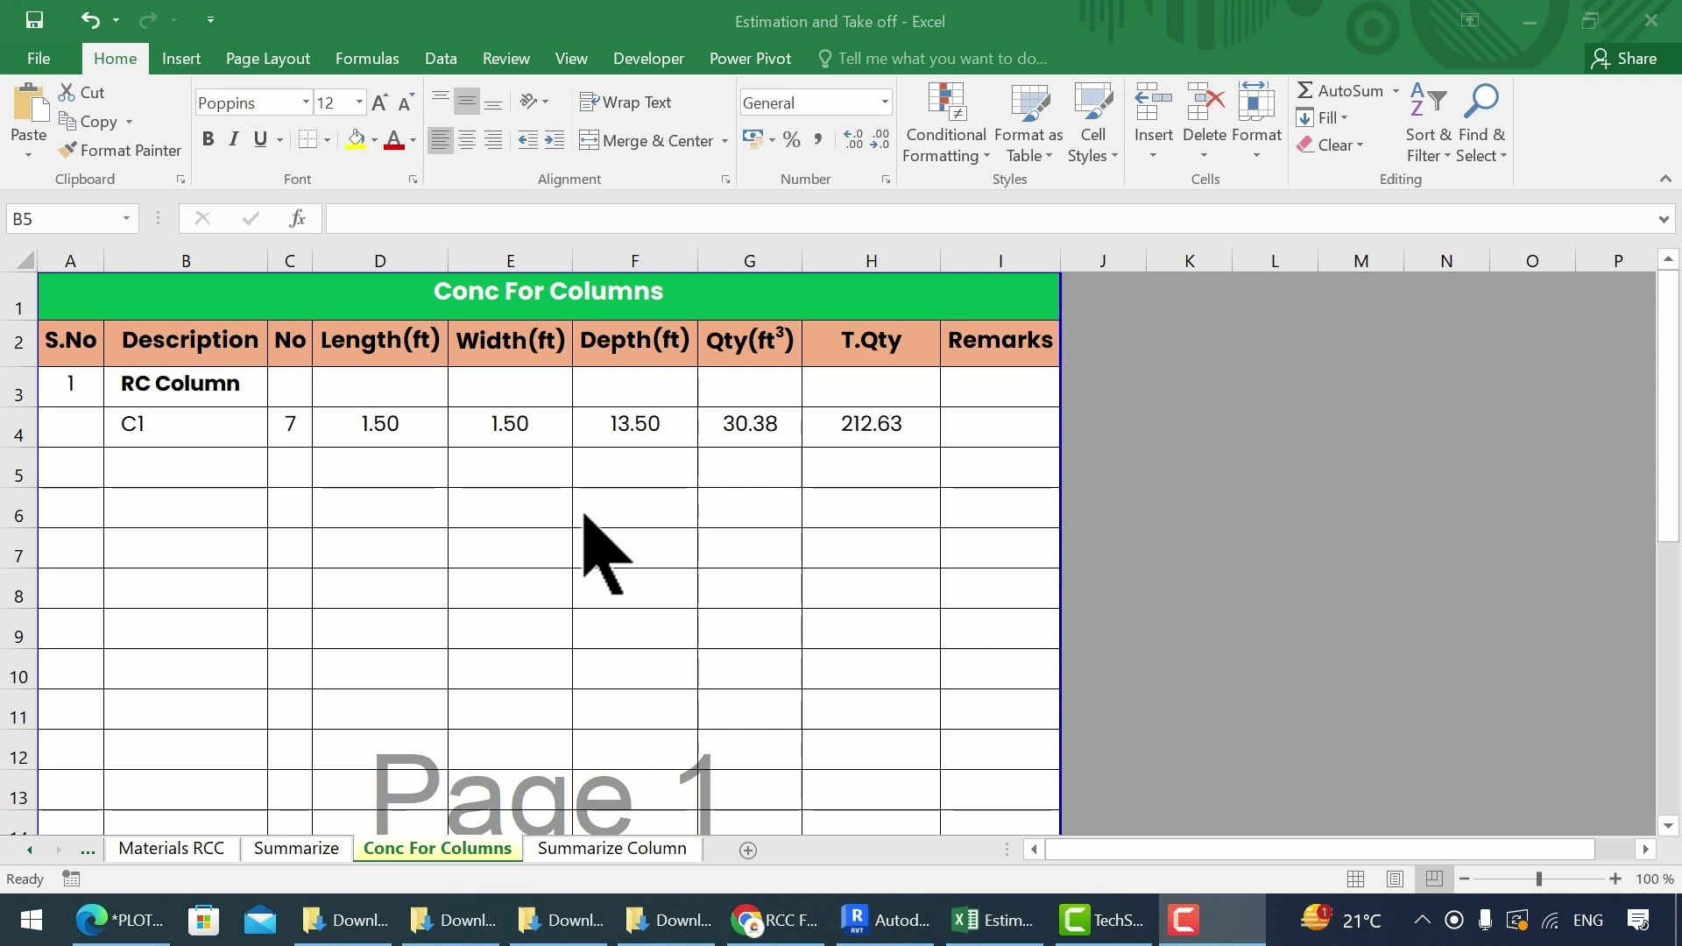
{"action": "left_click", "coordinate": [240, 436]}
{"action": "left_click_drag", "start_coordinate": [267, 446], "coordinate": [265, 483]}
Step: Circle C-2's dimensions on the schedule and enter 1.50 × 1.50 × 13.50 for C2
{"action": "left_click", "coordinate": [113, 920]}
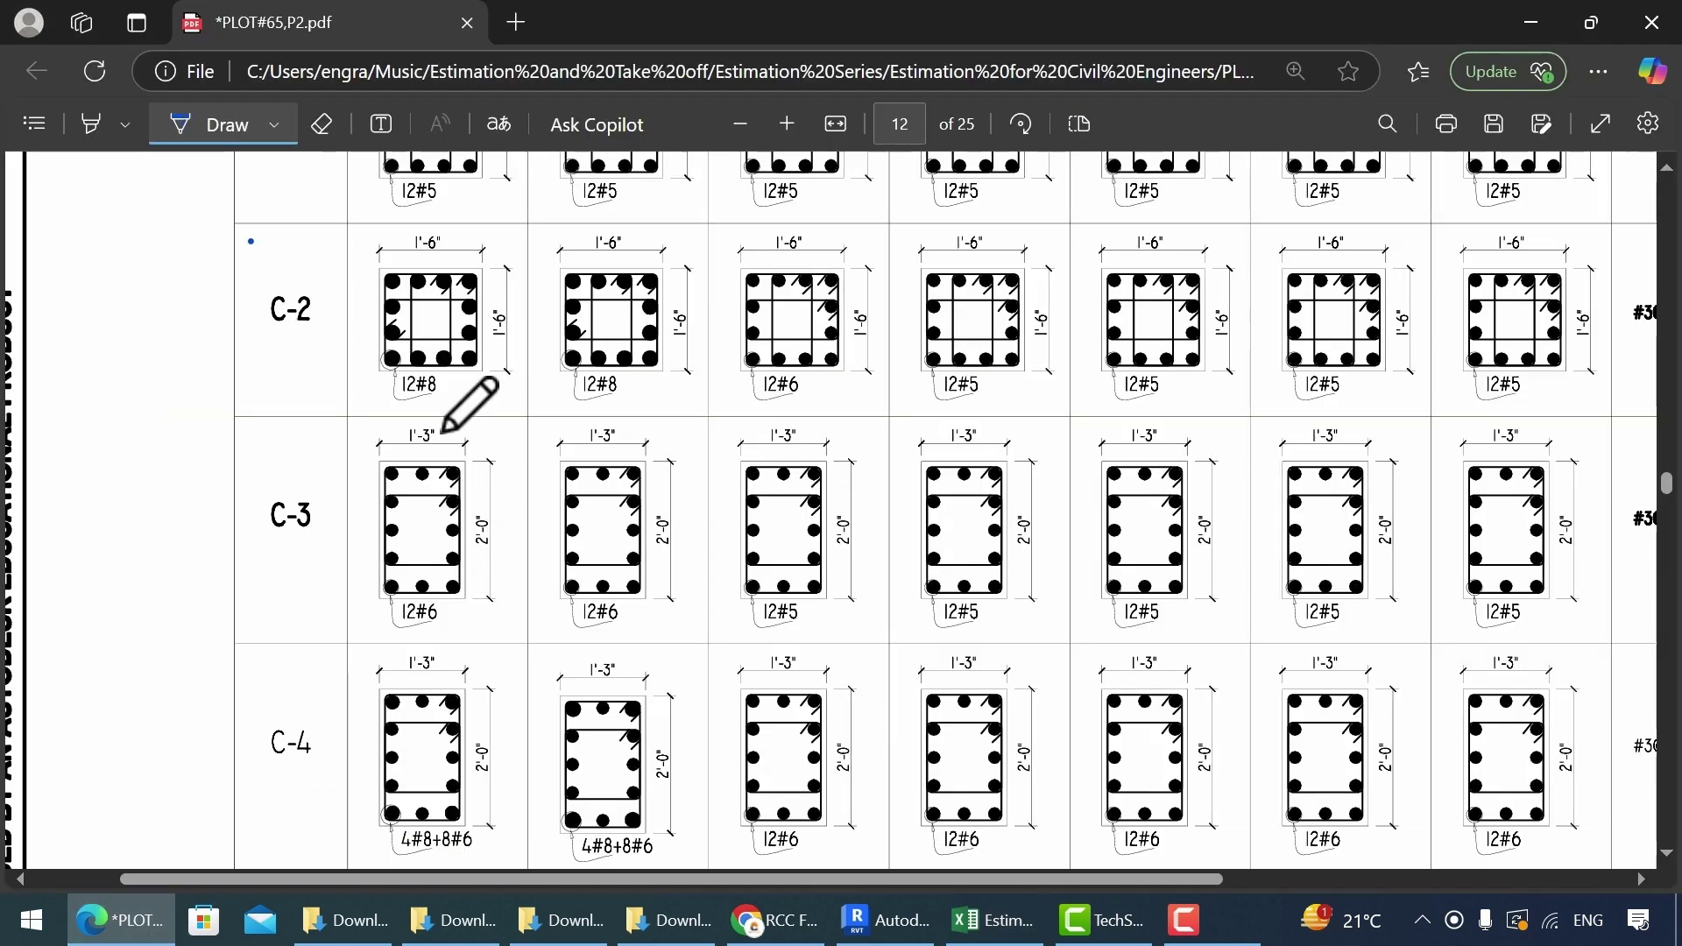
{"action": "mouse_move", "coordinate": [445, 226]}
{"action": "left_mouse_down"}
{"action": "mouse_move", "coordinate": [405, 207]}
{"action": "mouse_move", "coordinate": [443, 231]}
{"action": "left_mouse_up"}
{"action": "left_click_drag", "start_coordinate": [516, 278], "coordinate": [481, 263]}
{"action": "key", "text": "alt+Tab"}
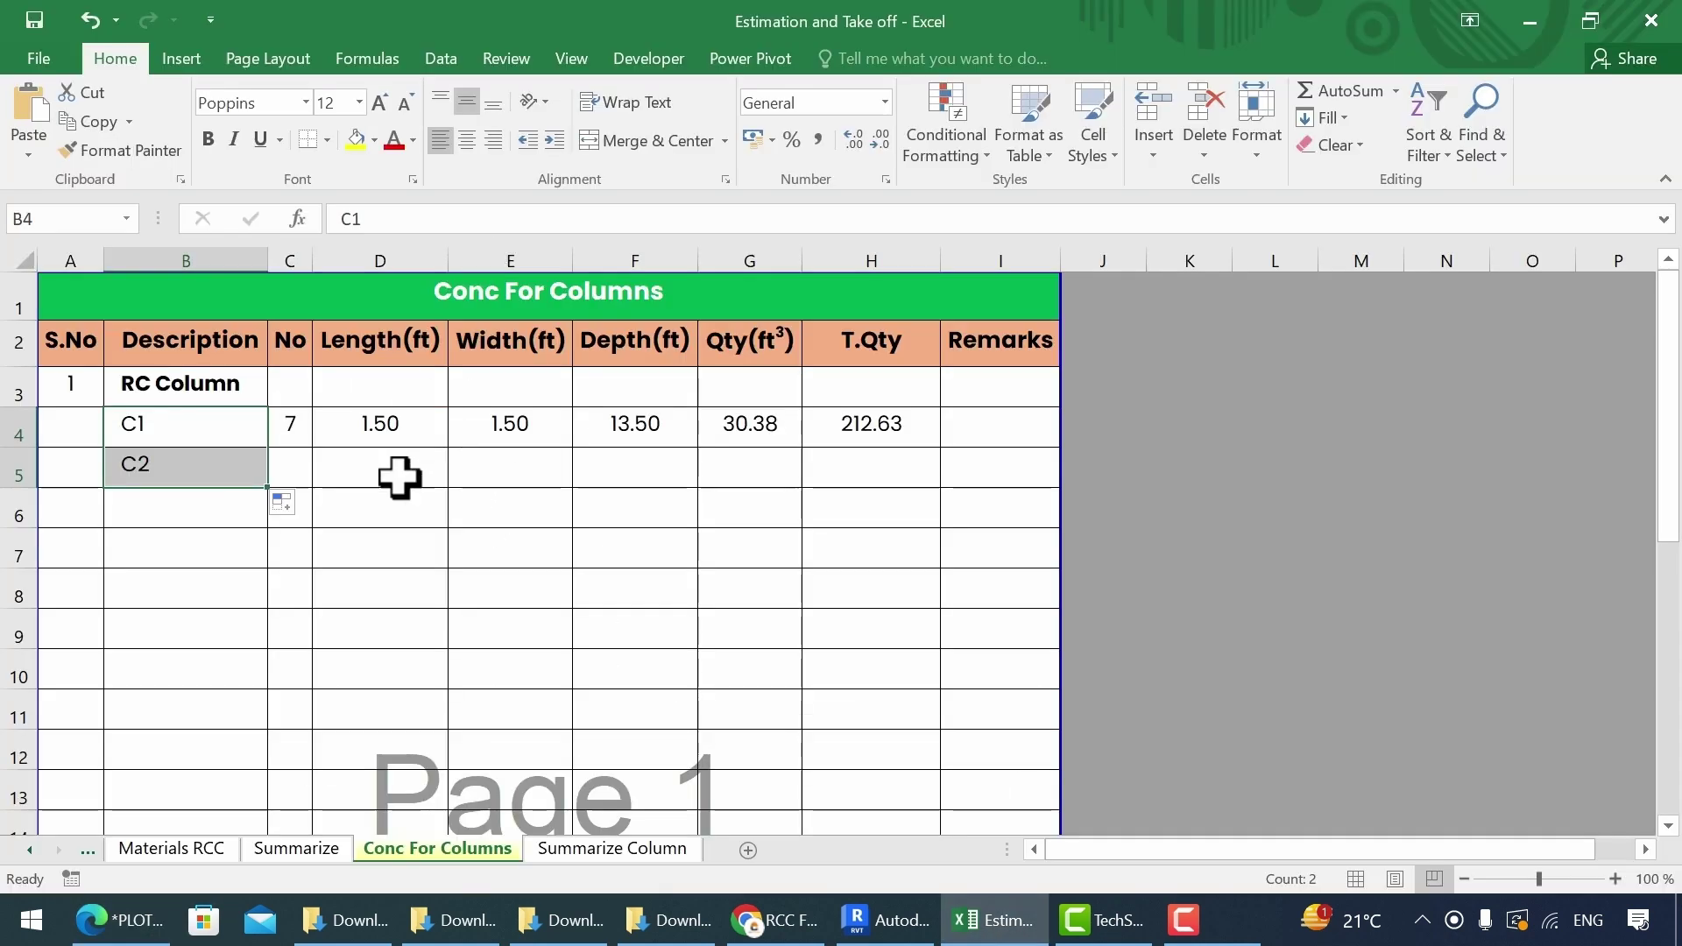
{"action": "left_click", "coordinate": [398, 473]}
{"action": "type", "text": "1.50"}
{"action": "left_click", "coordinate": [488, 461]}
{"action": "type", "text": "1.5"}
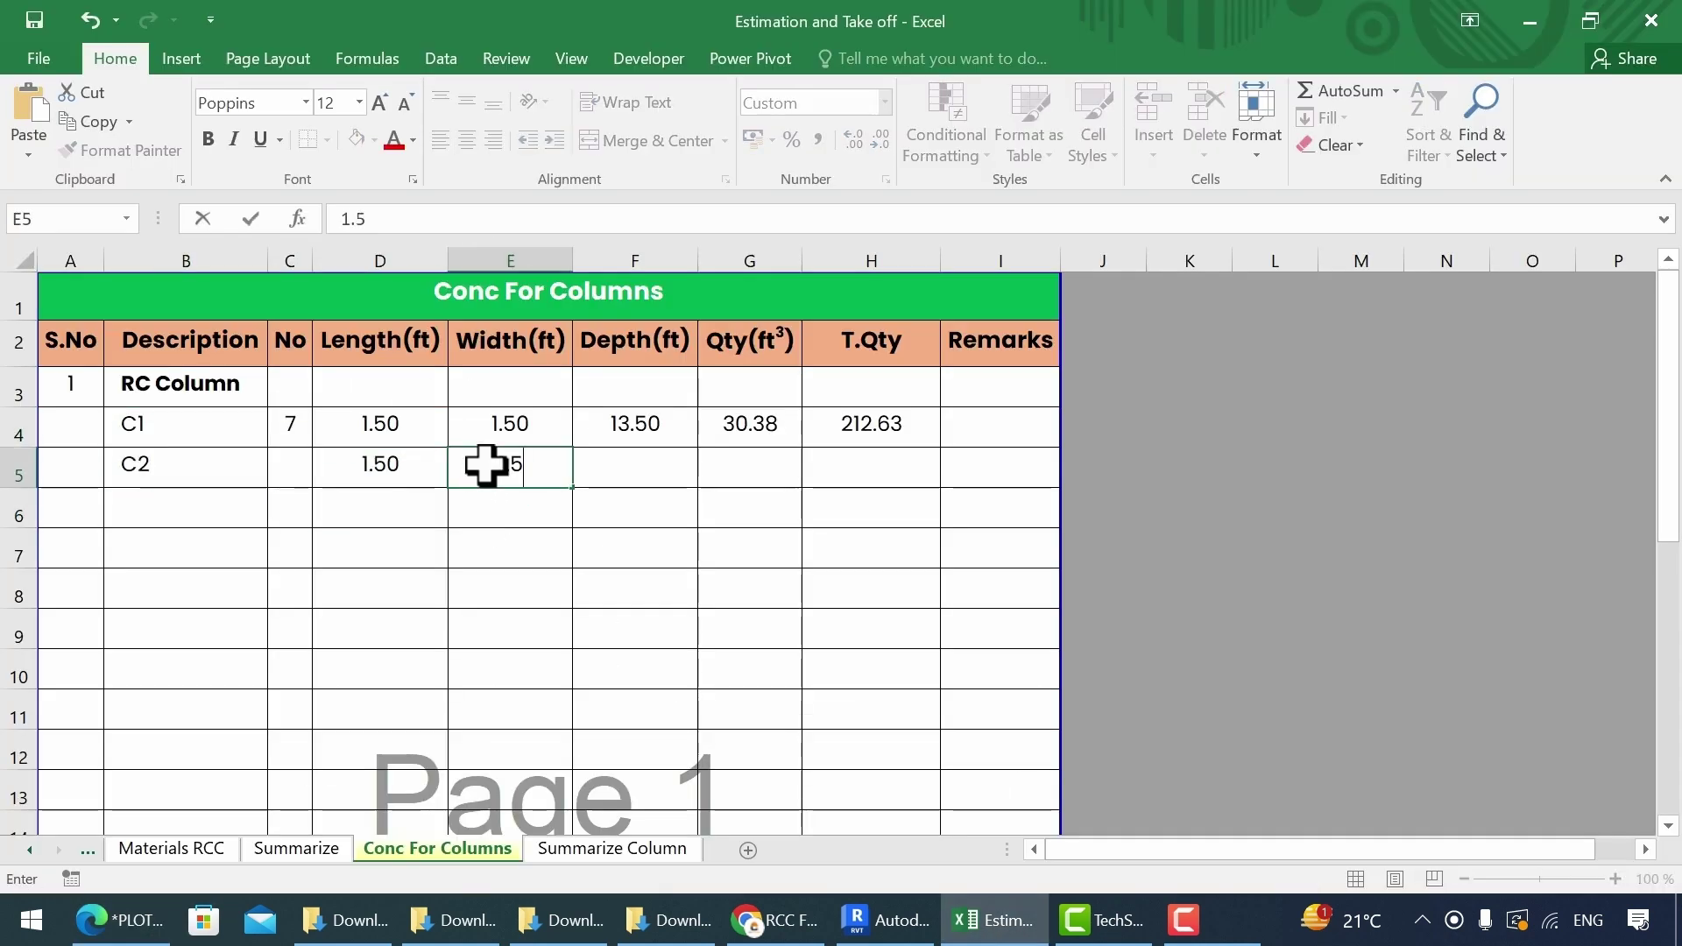
{"action": "left_click", "coordinate": [649, 465]}
{"action": "type", "text": "13.5"}
{"action": "key", "text": "Return"}
Step: Copy the C1 volume and total formulas down to the C2 row
{"action": "left_click", "coordinate": [713, 424]}
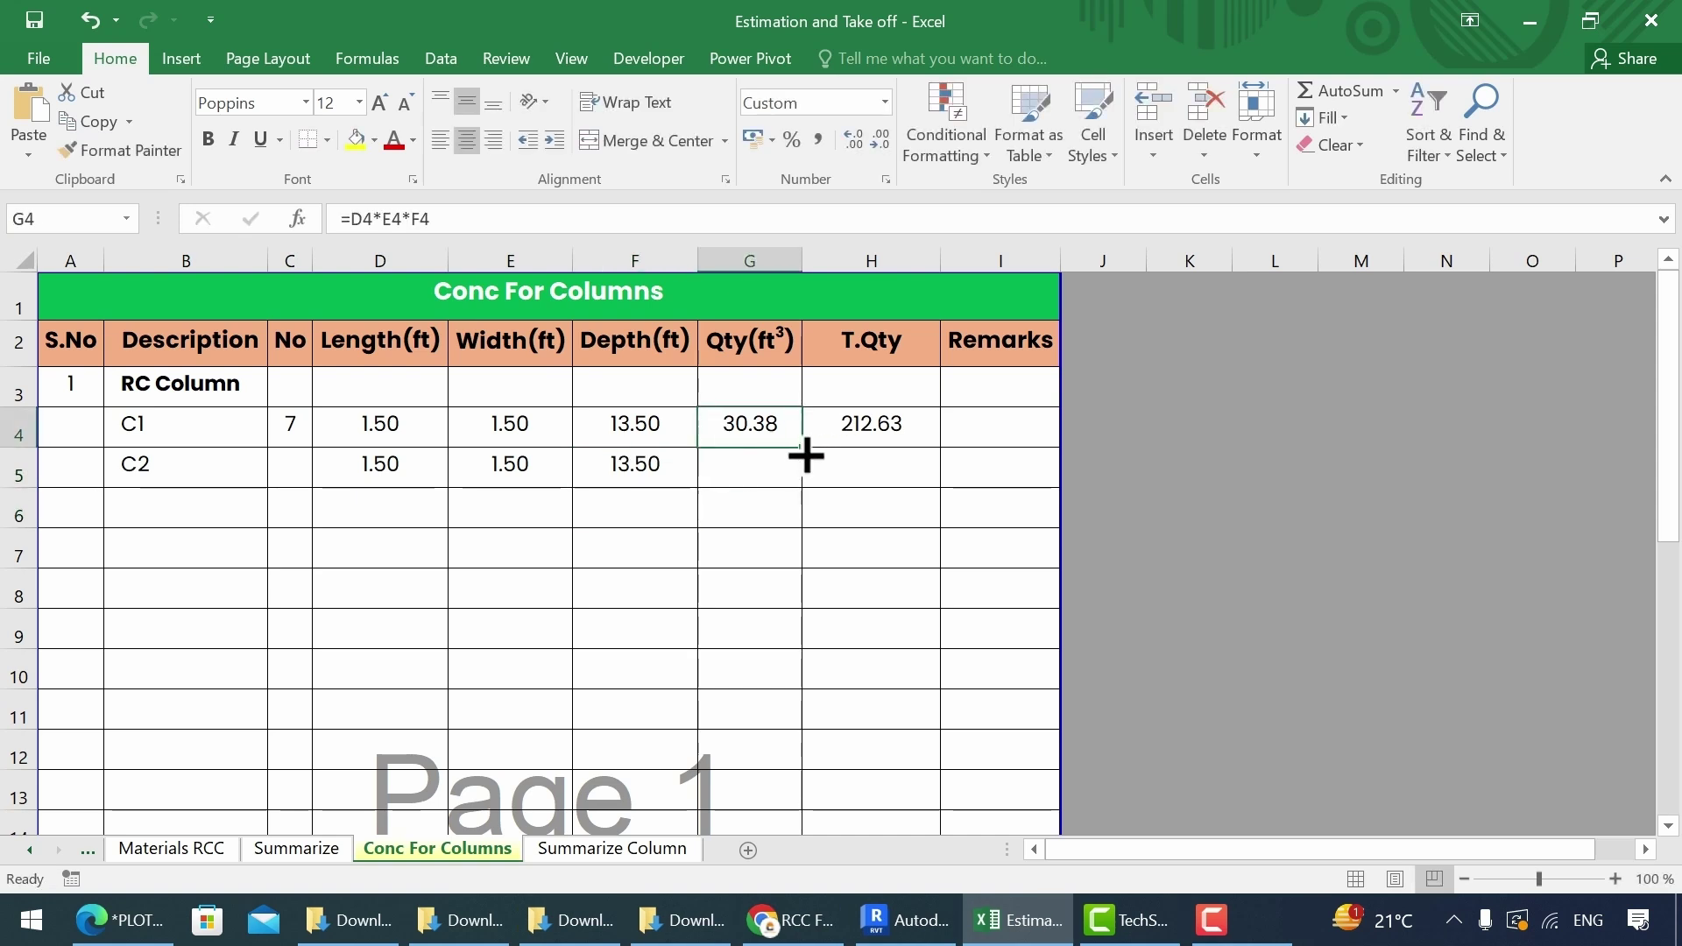
{"action": "left_click_drag", "start_coordinate": [803, 447], "coordinate": [804, 482]}
{"action": "left_click", "coordinate": [890, 422]}
{"action": "left_click_drag", "start_coordinate": [940, 445], "coordinate": [934, 496]}
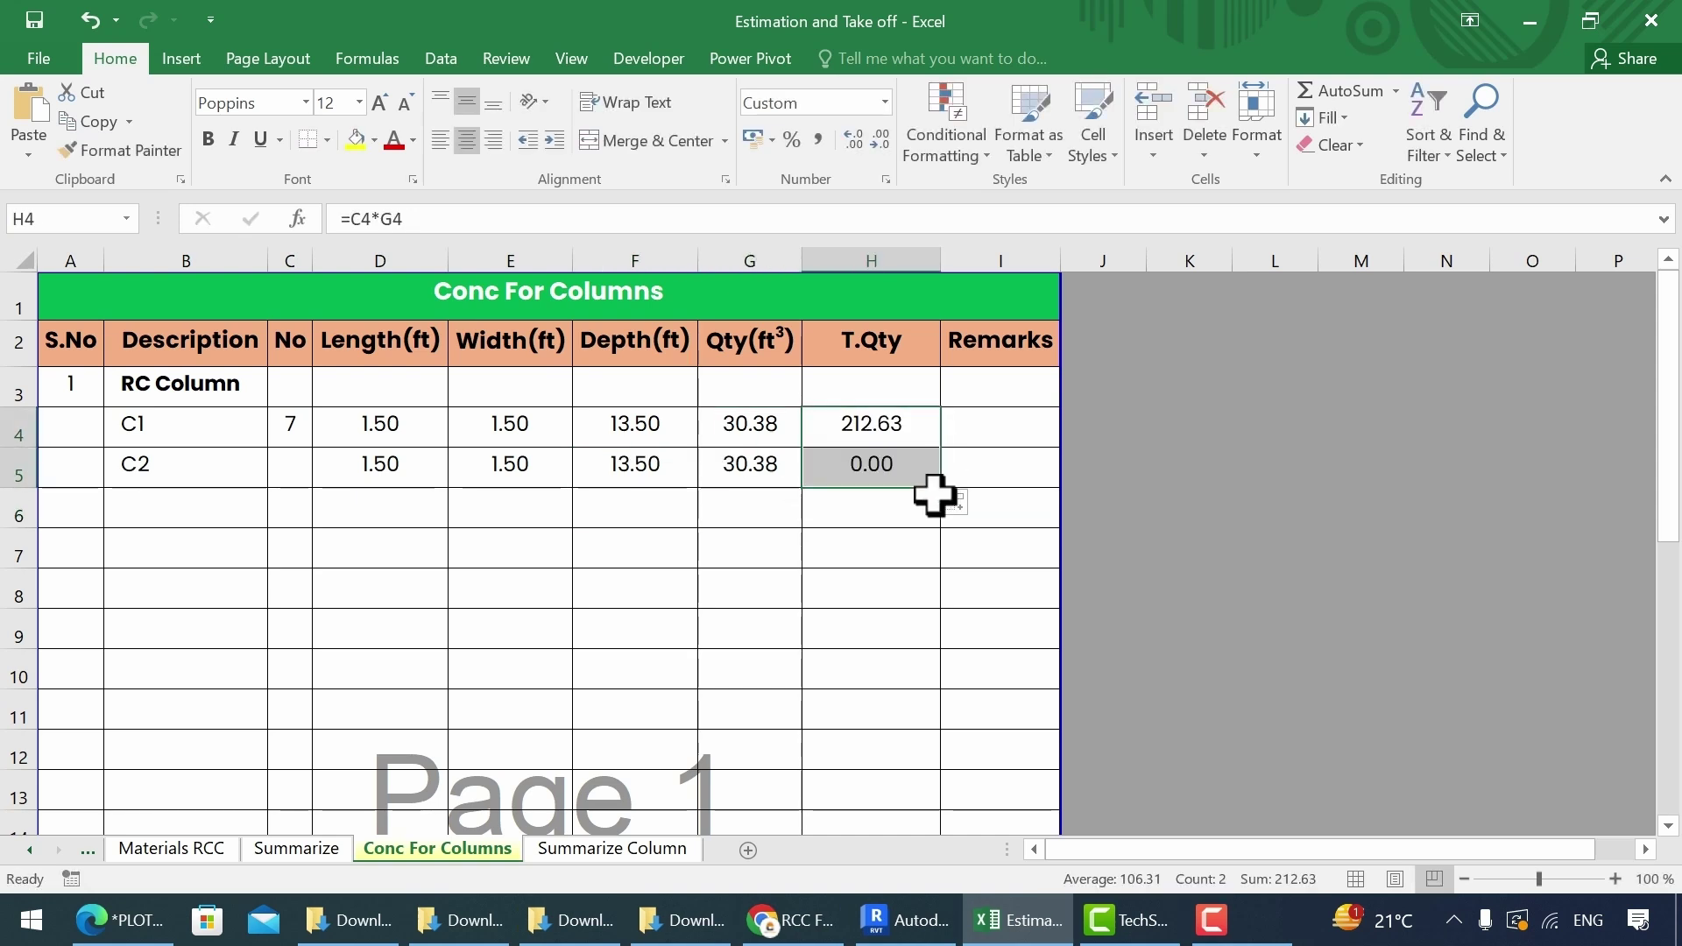
Step: Mark the C-2 columns on the plan, record 3 for C2, and fill labels C3 and C4
{"action": "key", "text": "alt+Tab"}
{"action": "left_click_drag", "start_coordinate": [529, 766], "coordinate": [828, 775]}
{"action": "left_click_drag", "start_coordinate": [911, 722], "coordinate": [1029, 774]}
{"action": "scroll", "coordinate": [1043, 614], "scroll_direction": "up", "scroll_amount": 1}
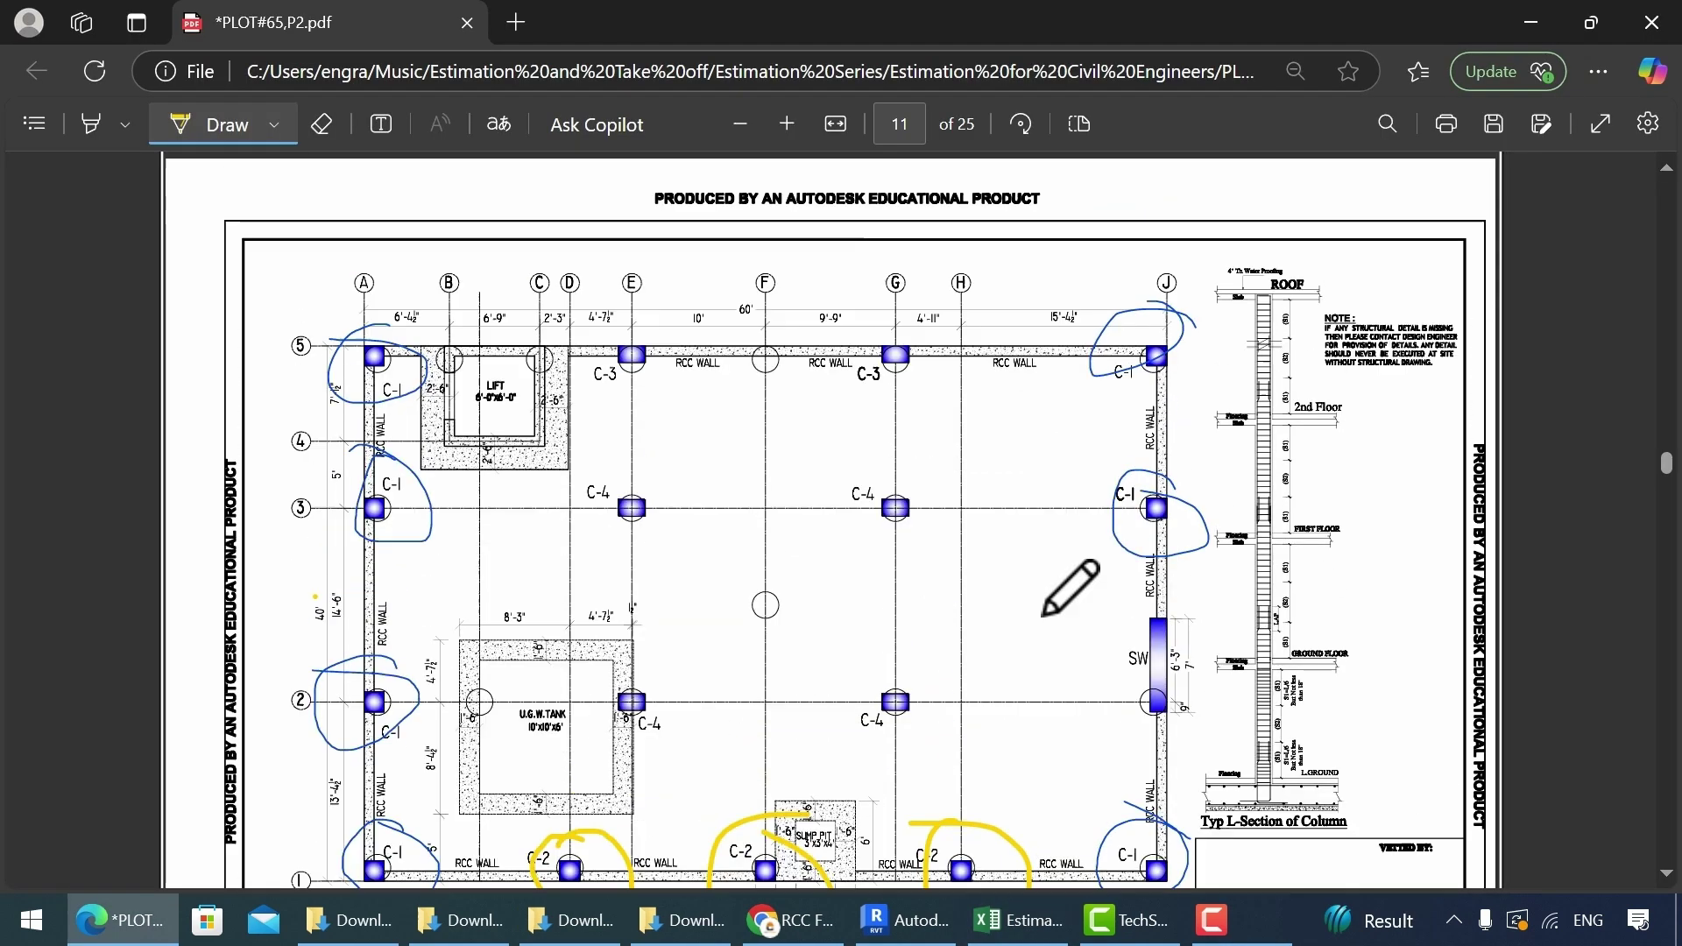
{"action": "key", "text": "alt+Tab"}
{"action": "type", "text": "3"}
{"action": "key", "text": "Return"}
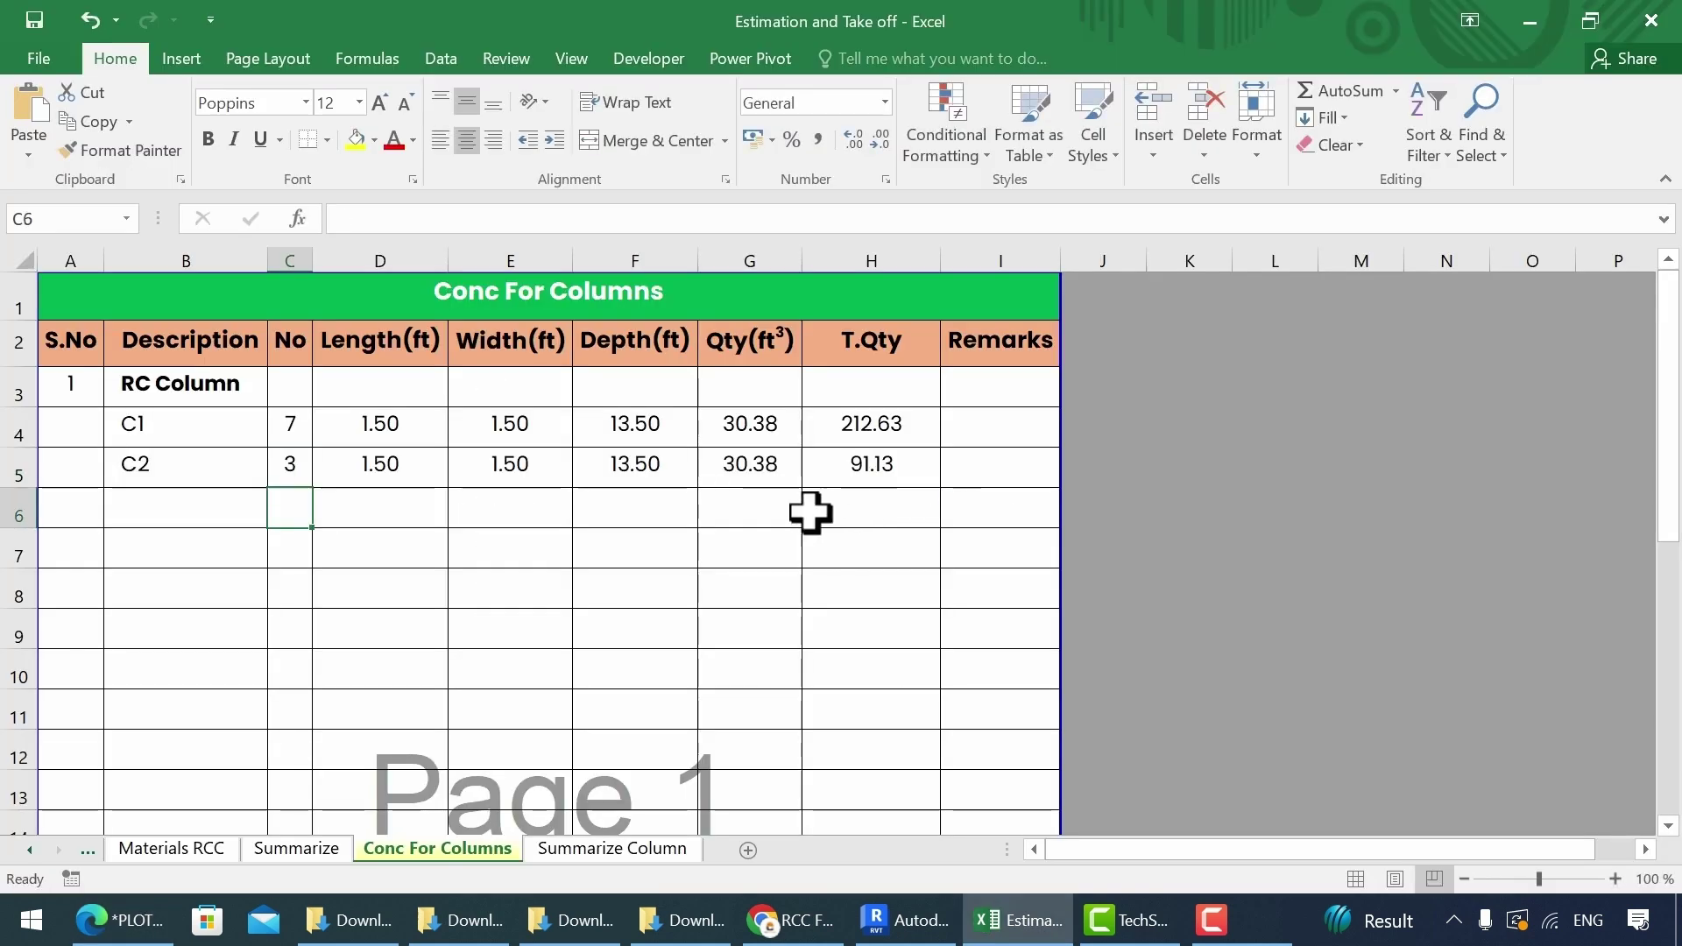
{"action": "left_click", "coordinate": [219, 469]}
{"action": "left_click_drag", "start_coordinate": [268, 487], "coordinate": [267, 556]}
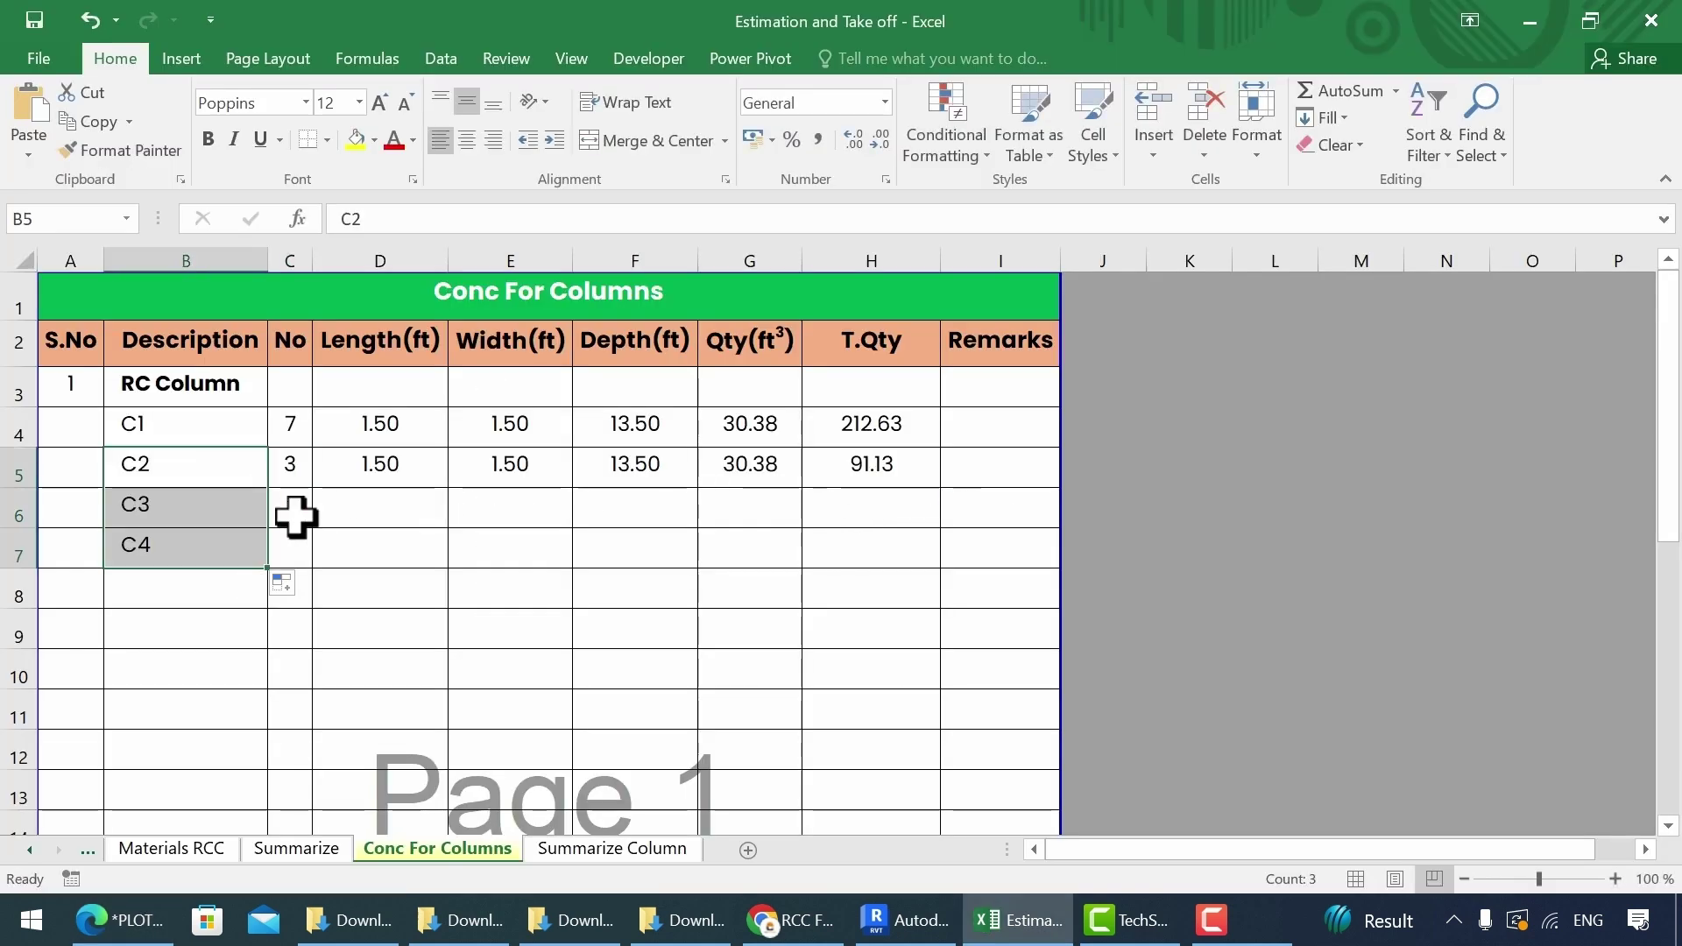
Step: Circle C-3's width and depth dimensions on the column drawing
{"action": "key", "text": "alt+Tab"}
{"action": "scroll", "coordinate": [443, 465], "scroll_direction": "down", "scroll_amount": 10}
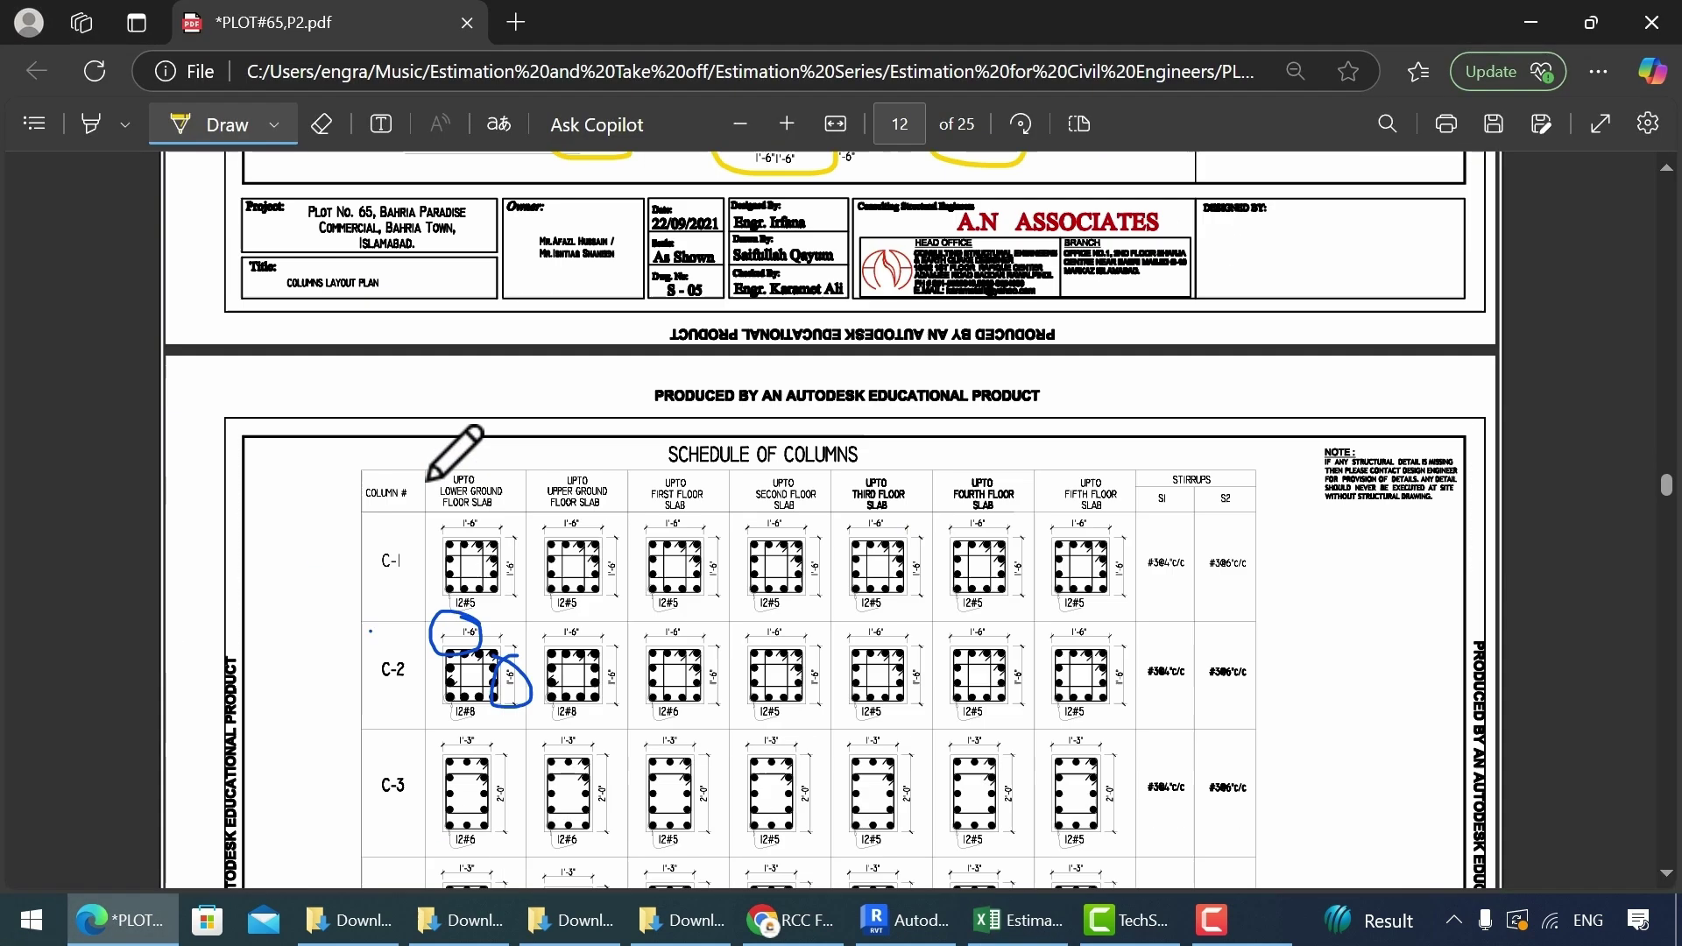
{"action": "scroll", "coordinate": [455, 464], "scroll_direction": "up", "scroll_amount": 3, "text": "ctrl"}
{"action": "scroll", "coordinate": [1115, 780], "scroll_direction": "up", "scroll_amount": 3, "text": "ctrl"}
{"action": "scroll", "coordinate": [769, 613], "scroll_direction": "up", "scroll_amount": 2}
{"action": "scroll", "coordinate": [770, 613], "scroll_direction": "left", "scroll_amount": 5}
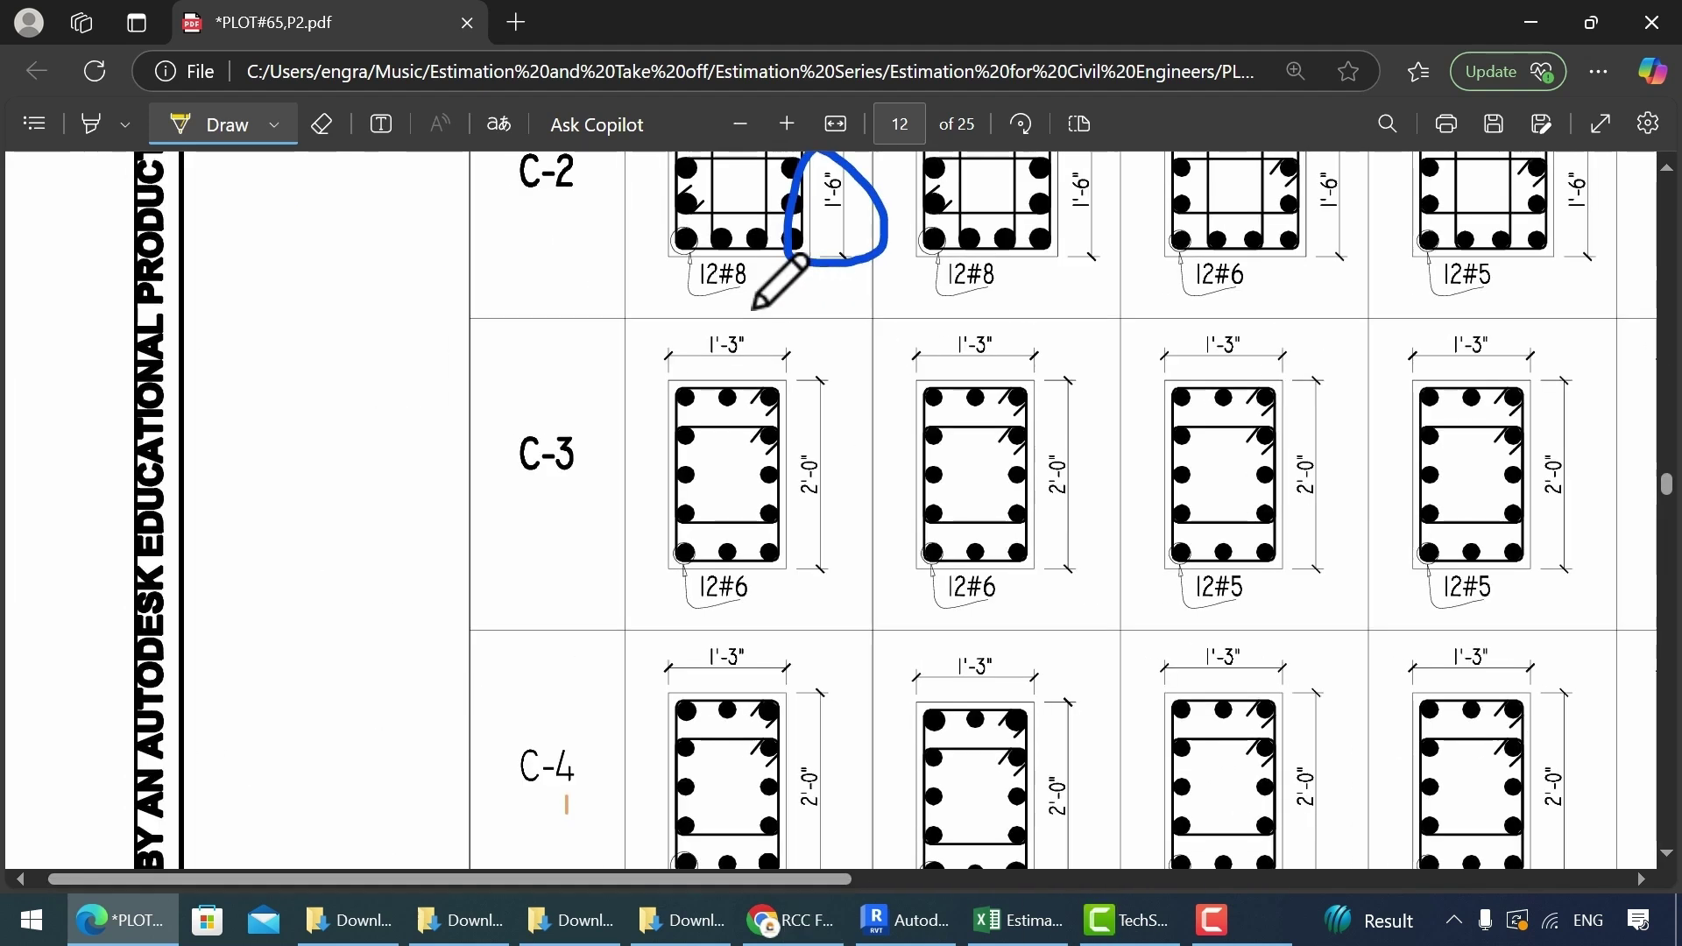
{"action": "left_click_drag", "start_coordinate": [778, 317], "coordinate": [781, 313]}
{"action": "left_click_drag", "start_coordinate": [826, 437], "coordinate": [793, 392]}
Step: Enter C3's length 1.25 and width 2
{"action": "key", "text": "alt+Tab"}
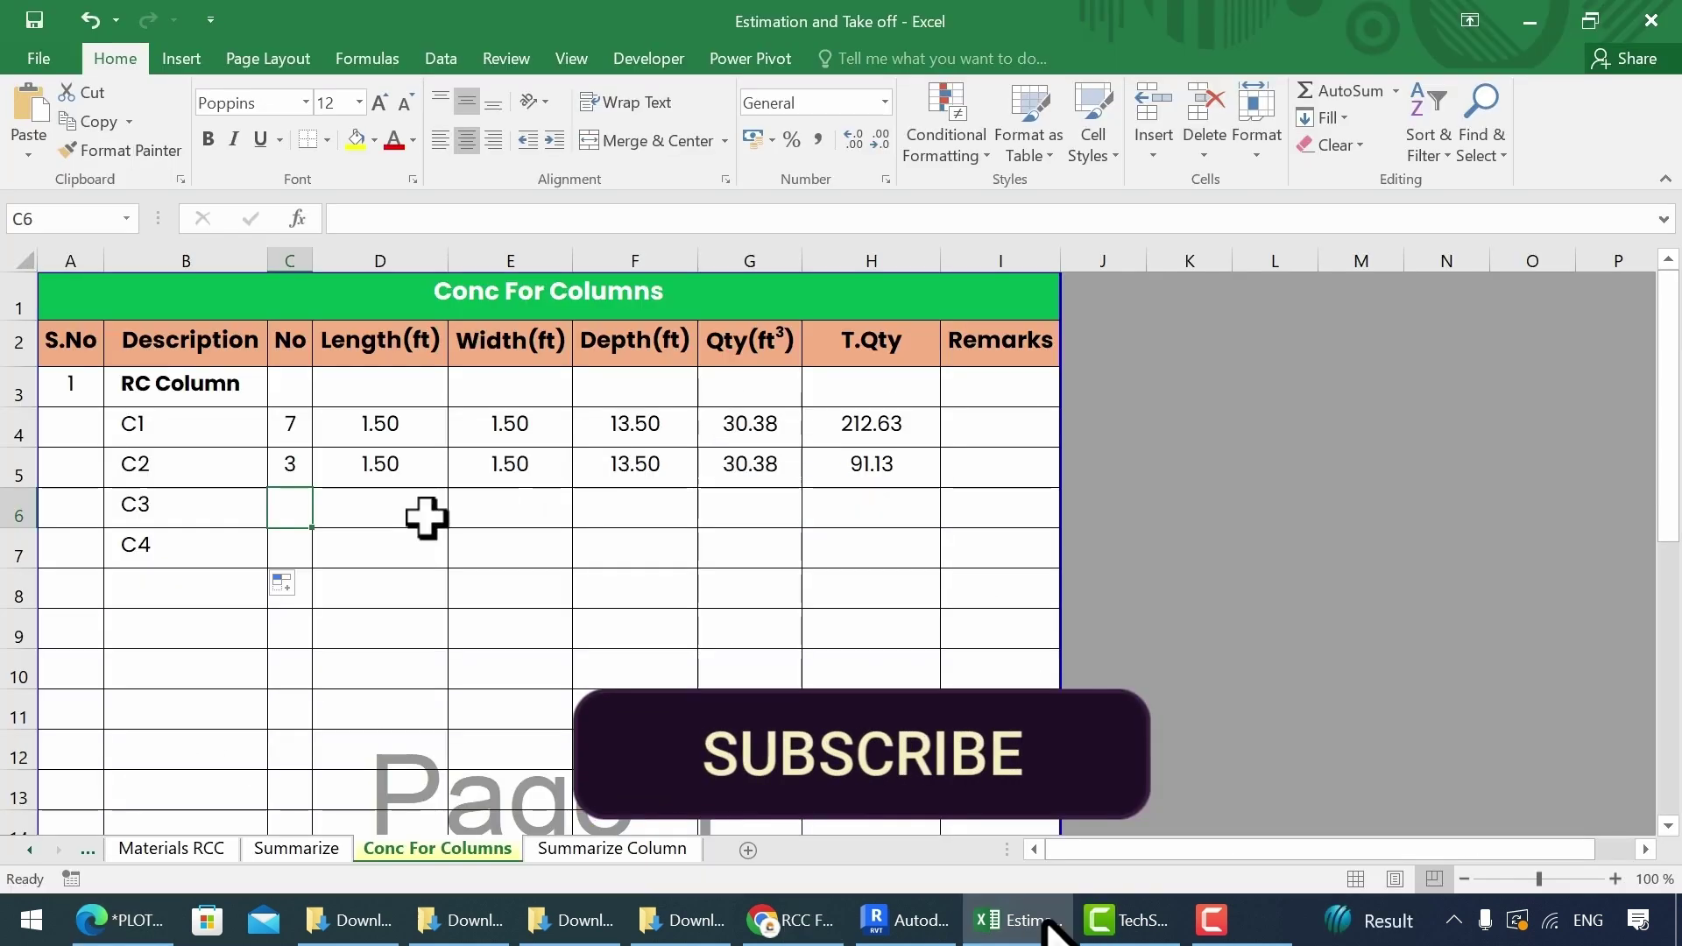
{"action": "left_click", "coordinate": [394, 513]}
{"action": "type", "text": "1.25"}
{"action": "left_click", "coordinate": [496, 499]}
{"action": "type", "text": "2"}
{"action": "key", "text": "Return"}
Step: Copy the 13.50 depth and the volume and total formulas down to rows 6–7
{"action": "left_click", "coordinate": [648, 469]}
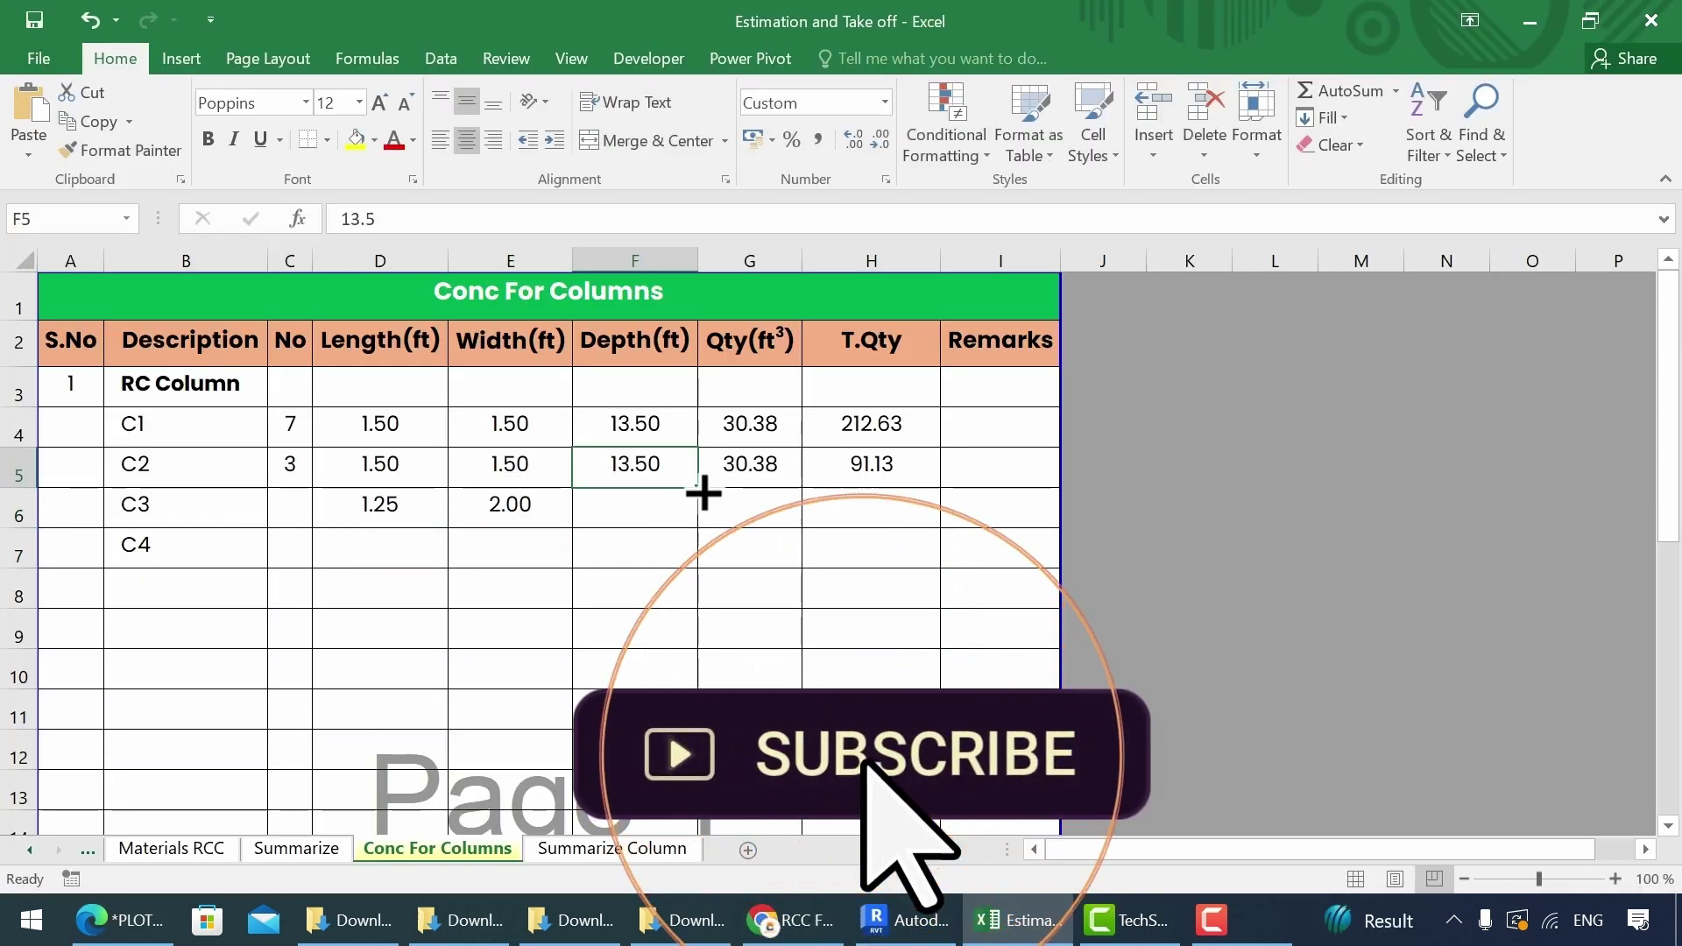
{"action": "left_click_drag", "start_coordinate": [698, 487], "coordinate": [749, 541]}
{"action": "left_click", "coordinate": [762, 469]}
{"action": "double_click", "coordinate": [801, 487]}
{"action": "left_click", "coordinate": [879, 465]}
{"action": "double_click", "coordinate": [940, 487]}
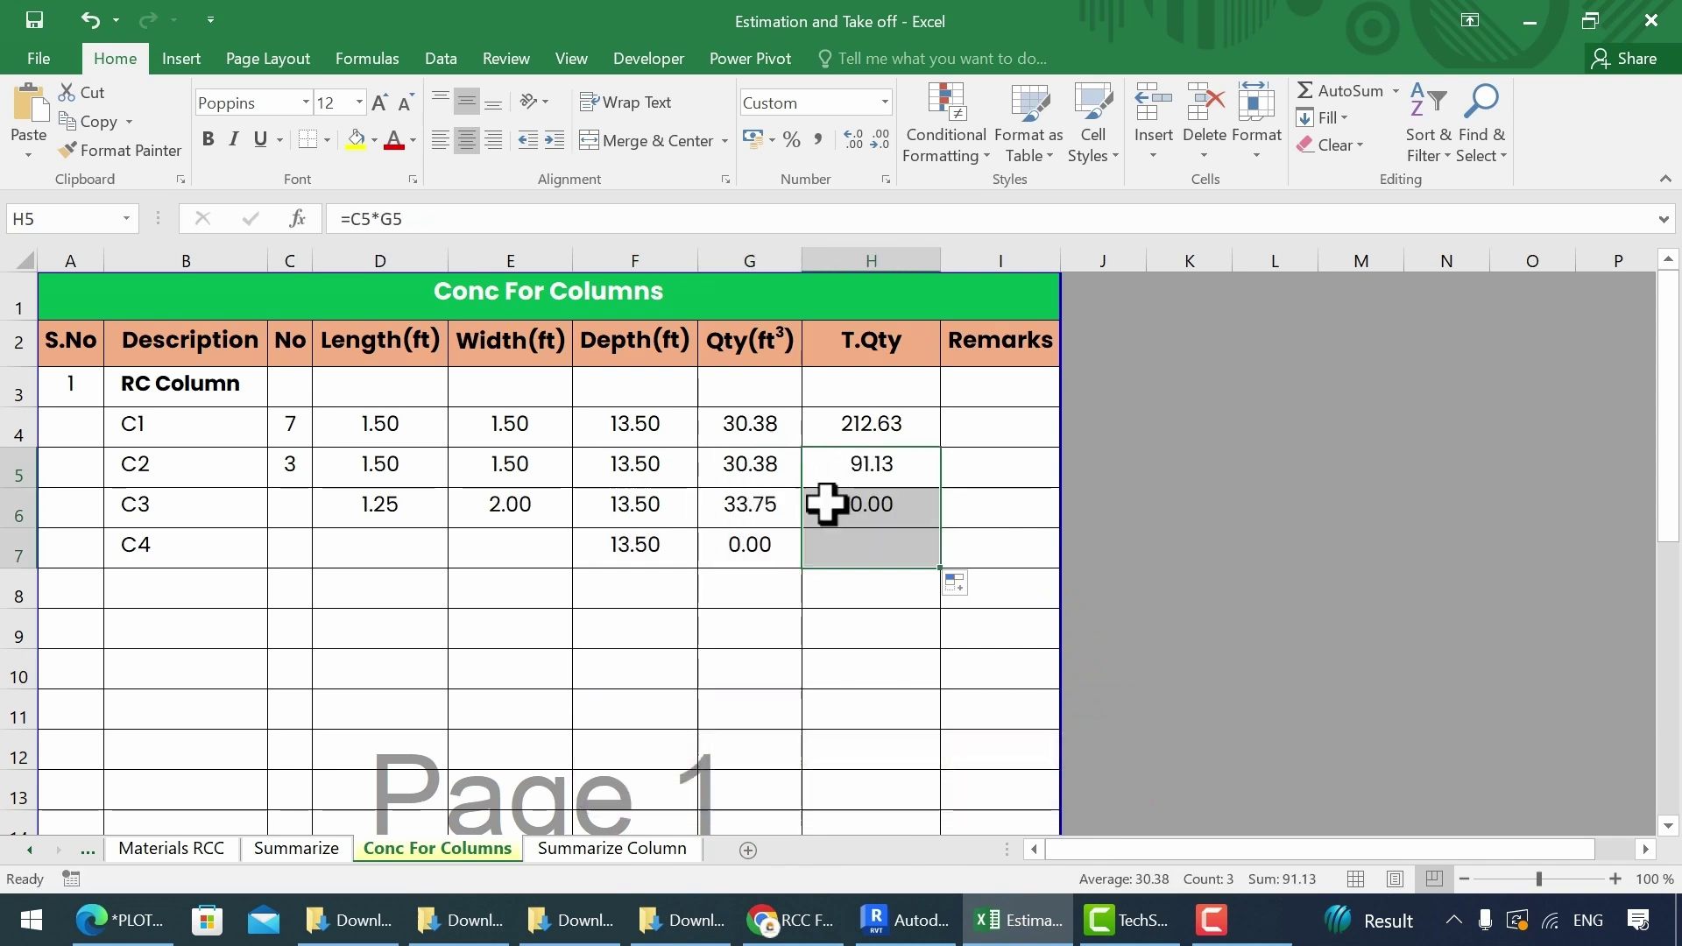
Step: Enter C4's length 1.25 and width 2.00
{"action": "left_click", "coordinate": [397, 550]}
{"action": "type", "text": "1.25"}
{"action": "left_click", "coordinate": [491, 546]}
{"action": "type", "text": "2"}
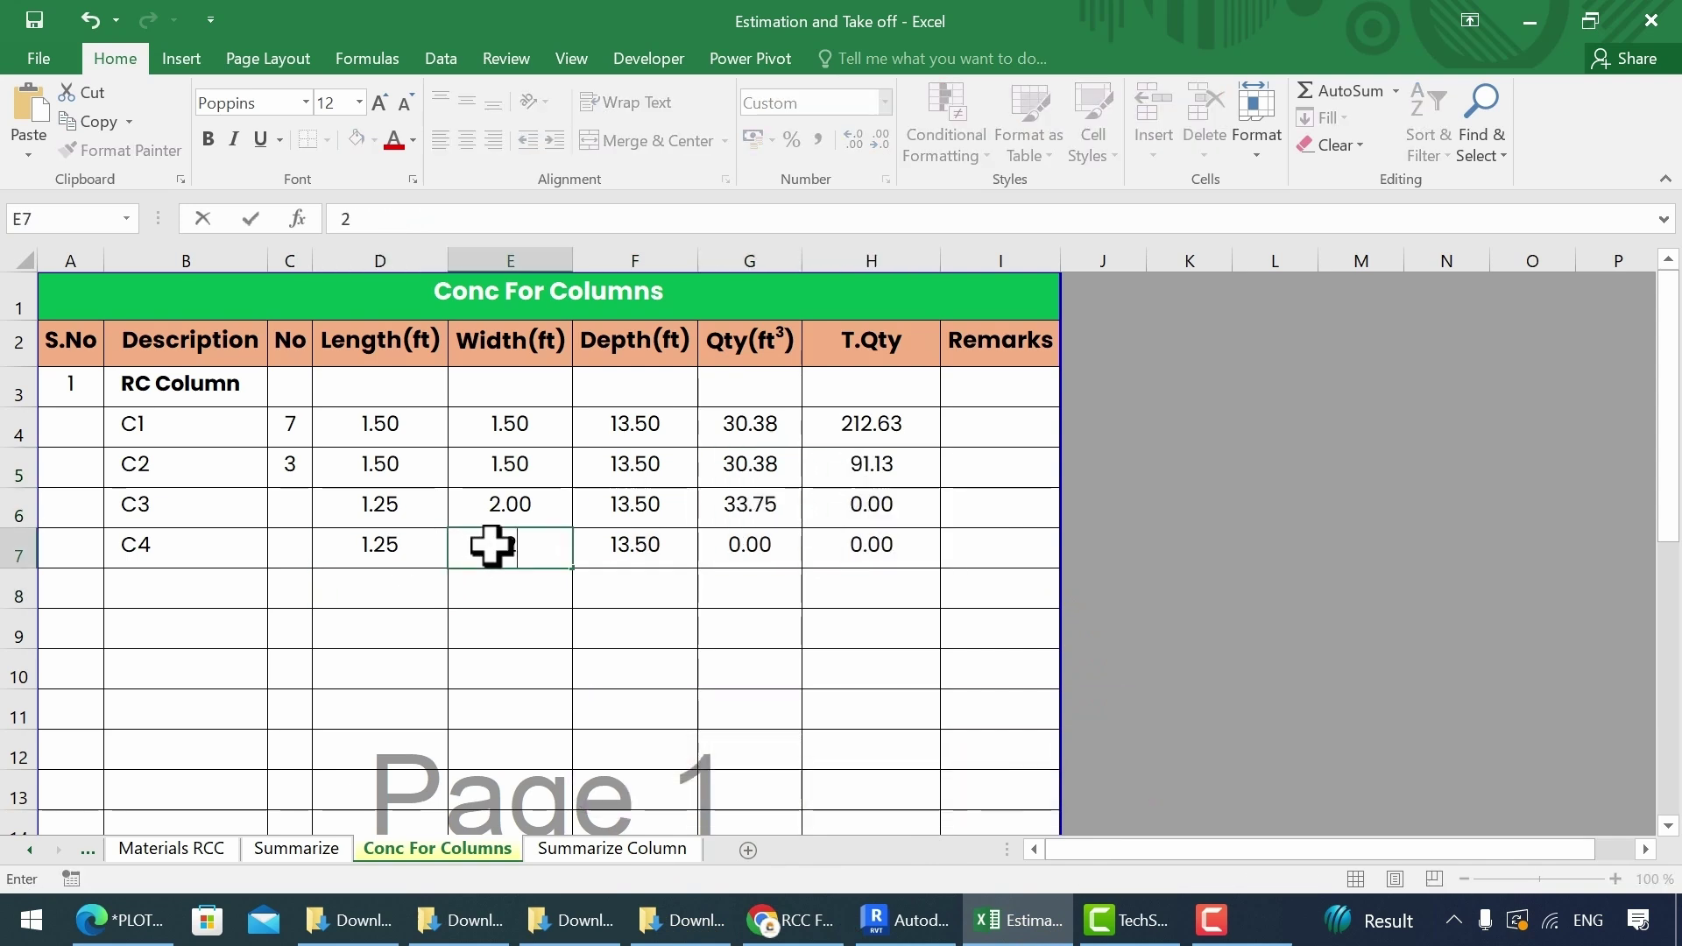
{"action": "key", "text": "Return"}
Step: Circle the two C-3 columns on the plan and record 2 for C3
{"action": "key", "text": "alt+Tab"}
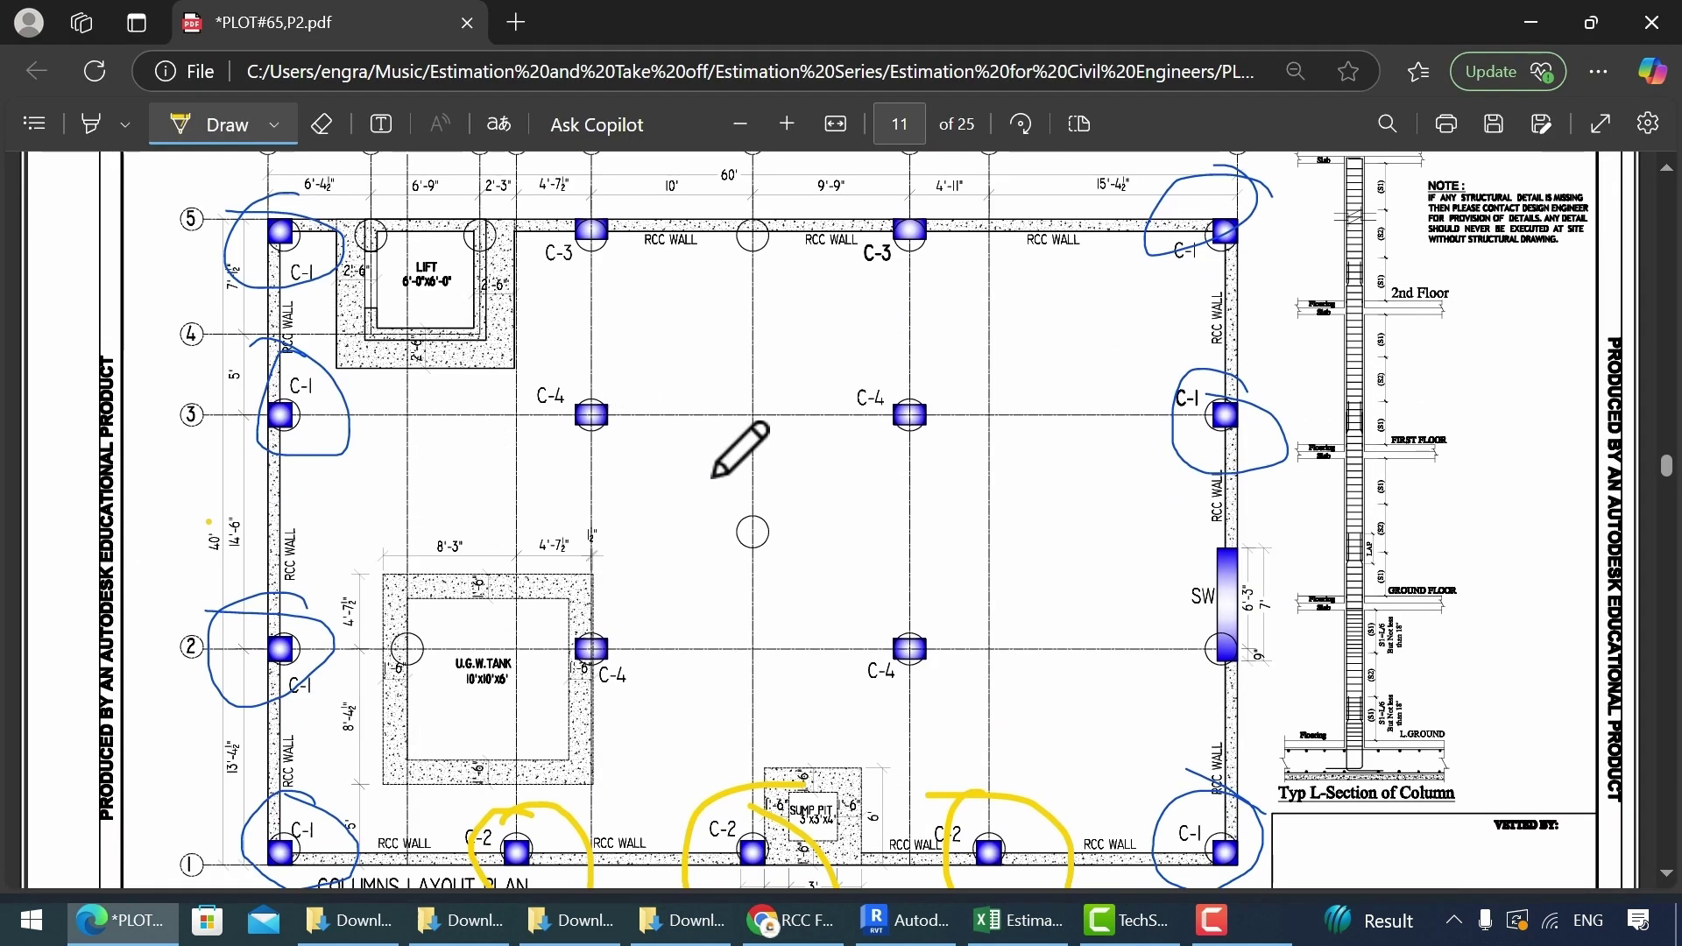
{"action": "scroll", "coordinate": [613, 456], "scroll_direction": "up", "scroll_amount": 3}
{"action": "mouse_move", "coordinate": [626, 464]}
{"action": "left_mouse_down"}
{"action": "mouse_move", "coordinate": [512, 478]}
{"action": "mouse_move", "coordinate": [604, 508]}
{"action": "left_mouse_up"}
{"action": "mouse_move", "coordinate": [946, 442]}
{"action": "left_mouse_down"}
{"action": "mouse_move", "coordinate": [884, 557]}
{"action": "mouse_move", "coordinate": [950, 447]}
{"action": "left_mouse_up"}
{"action": "scroll", "coordinate": [885, 543], "scroll_direction": "down", "scroll_amount": 3}
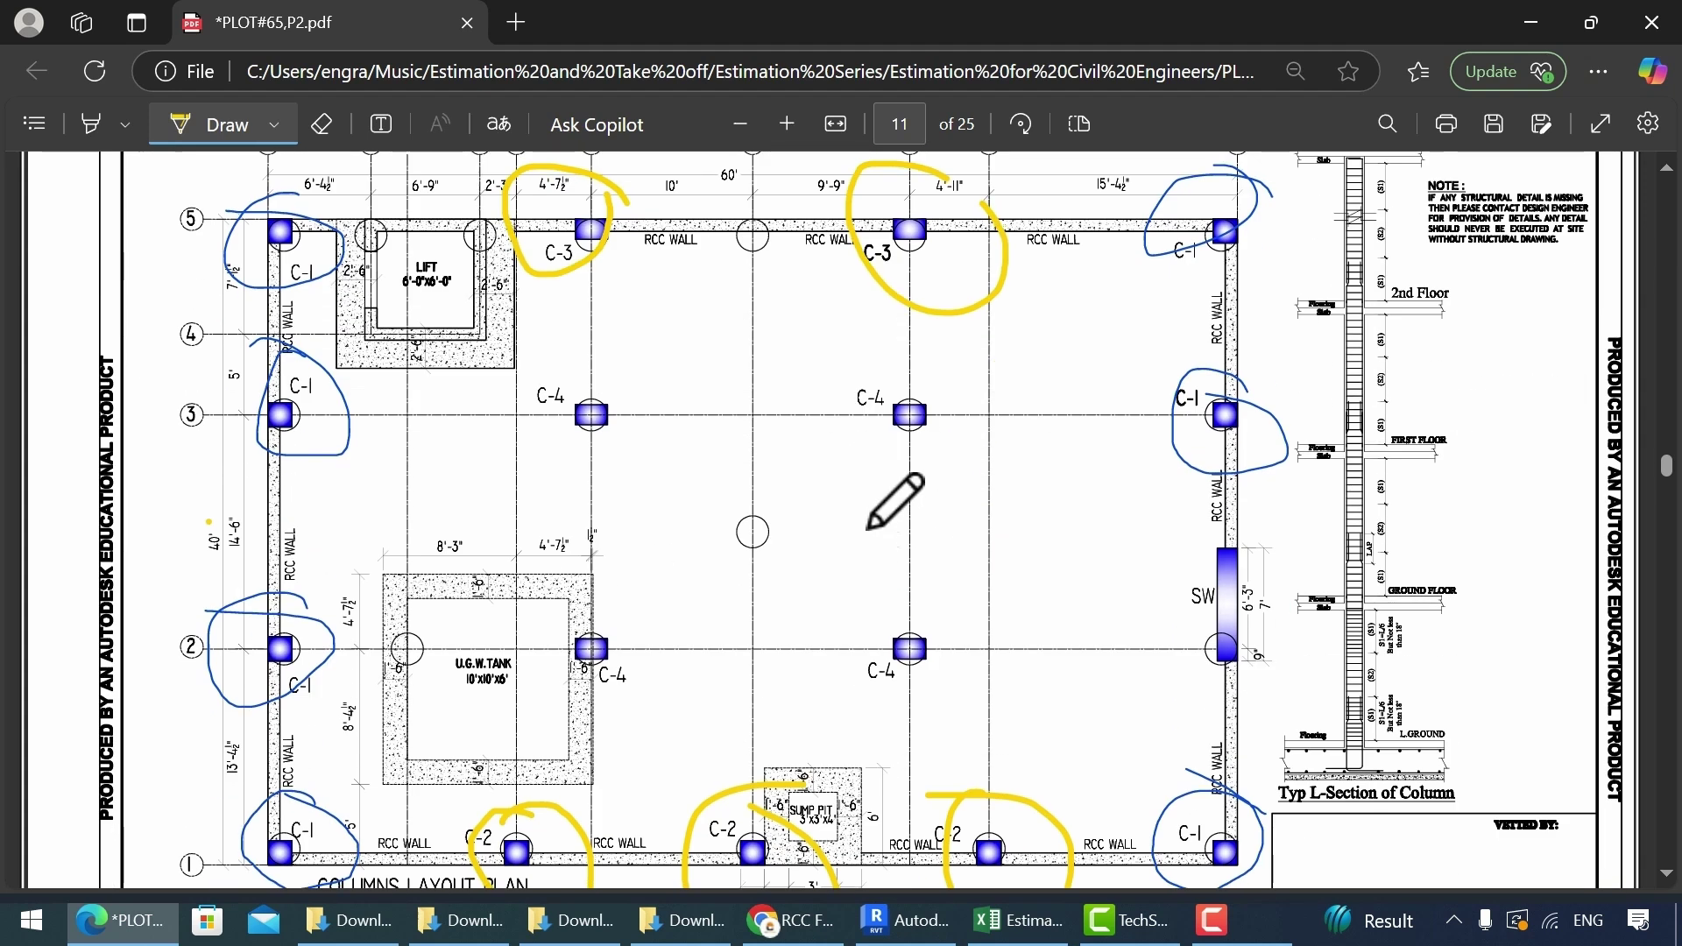
{"action": "key", "text": "alt+Tab"}
{"action": "left_click", "coordinate": [276, 512]}
{"action": "type", "text": "2"}
{"action": "key", "text": "Return"}
Step: Circle the four C-4 columns on the layout plan in yellow
{"action": "key", "text": "alt+Tab"}
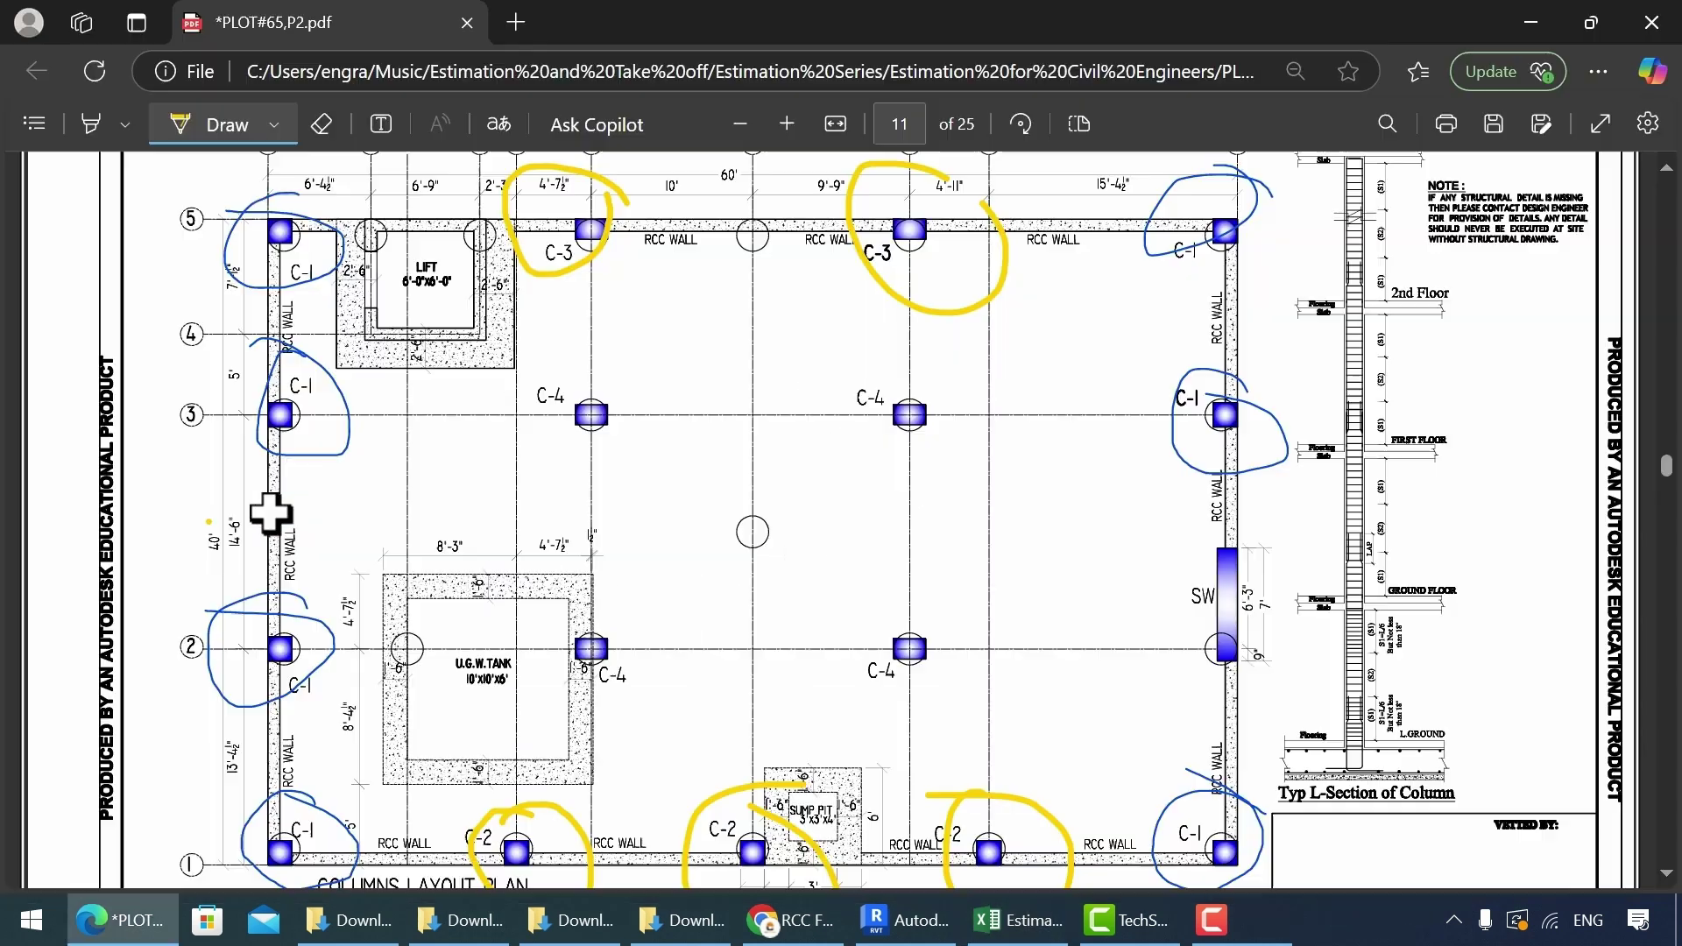
{"action": "left_click_drag", "start_coordinate": [639, 419], "coordinate": [655, 396]}
{"action": "left_click_drag", "start_coordinate": [953, 373], "coordinate": [919, 366]}
{"action": "left_click_drag", "start_coordinate": [613, 607], "coordinate": [628, 582]}
{"action": "left_click_drag", "start_coordinate": [937, 594], "coordinate": [889, 574]}
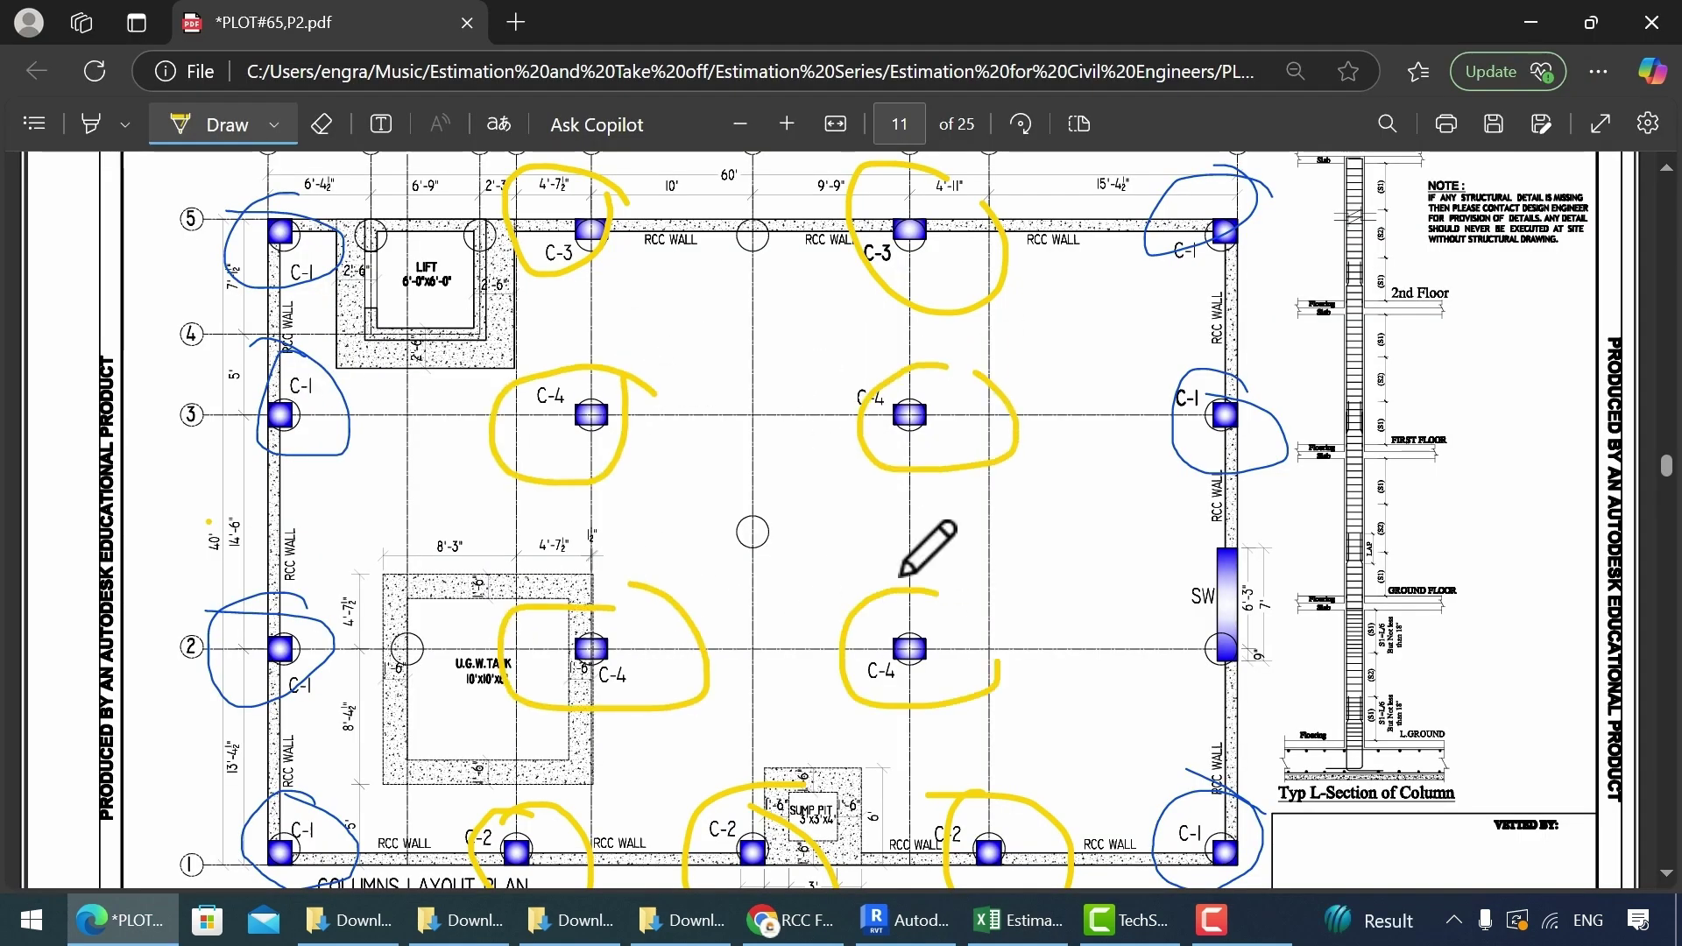
Step: Record 4 as the number of C4 columns
{"action": "left_click", "coordinate": [821, 605]}
{"action": "key", "text": "alt+Tab"}
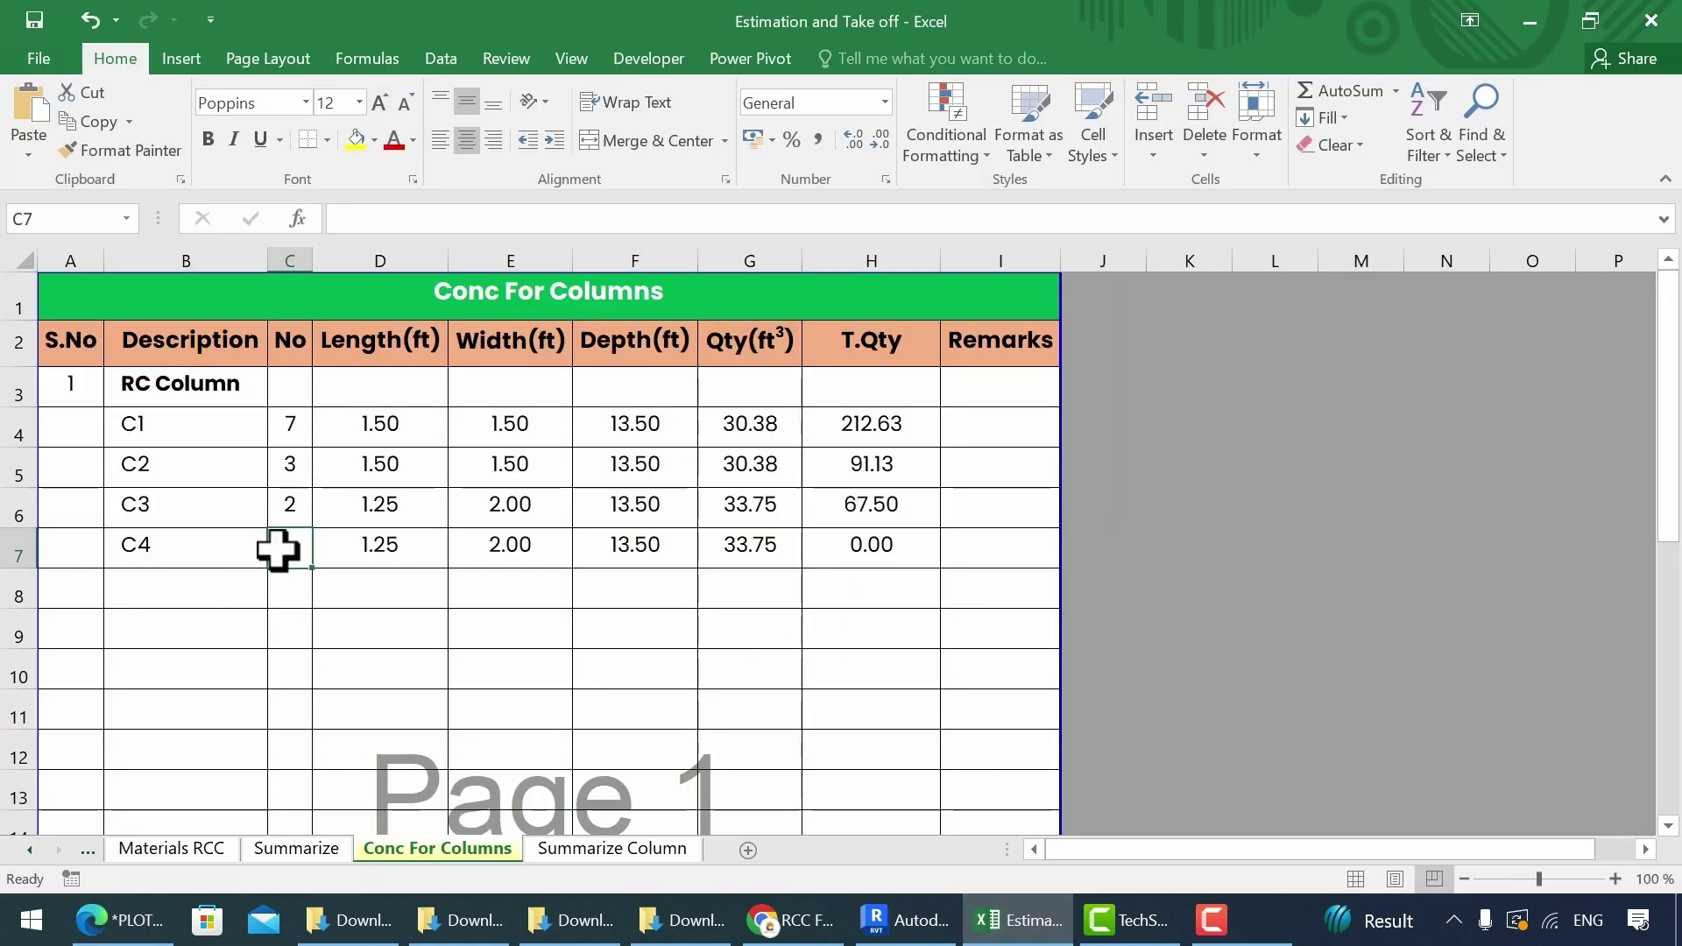
{"action": "type", "text": "4"}
{"action": "key", "text": "Return"}
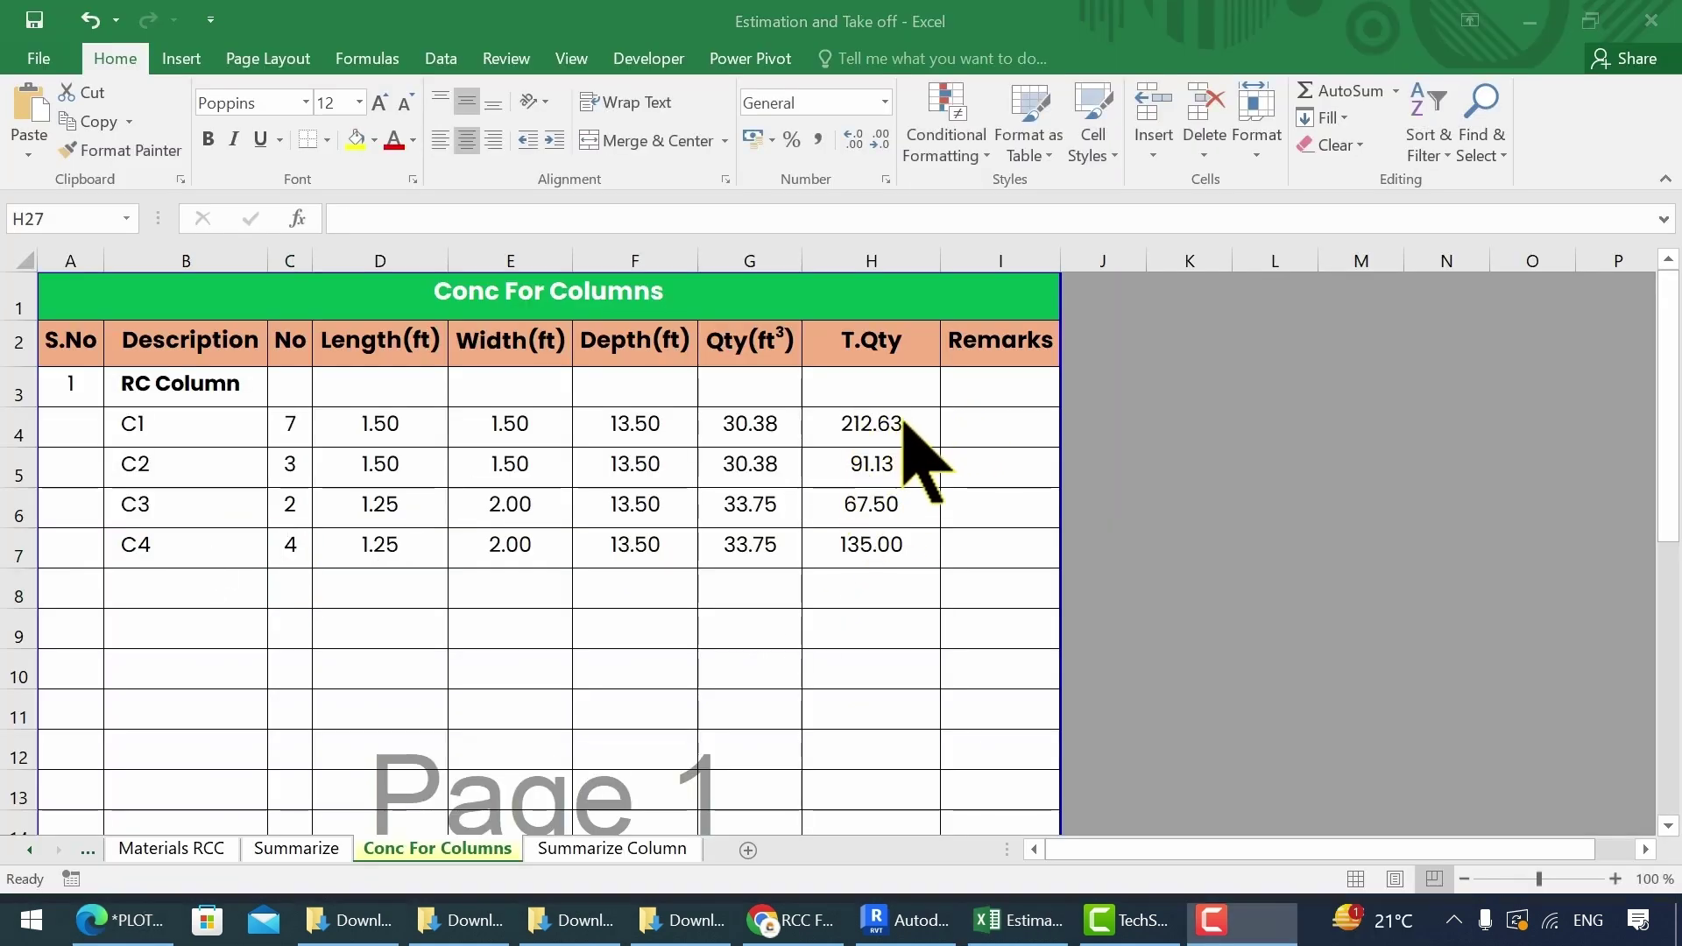
Step: Sum T.Qty H4:H25 with =SUM() in the Total Qty row, giving 506.25
{"action": "scroll", "coordinate": [889, 464], "scroll_direction": "down", "scroll_amount": 6}
{"action": "left_click", "coordinate": [878, 576]}
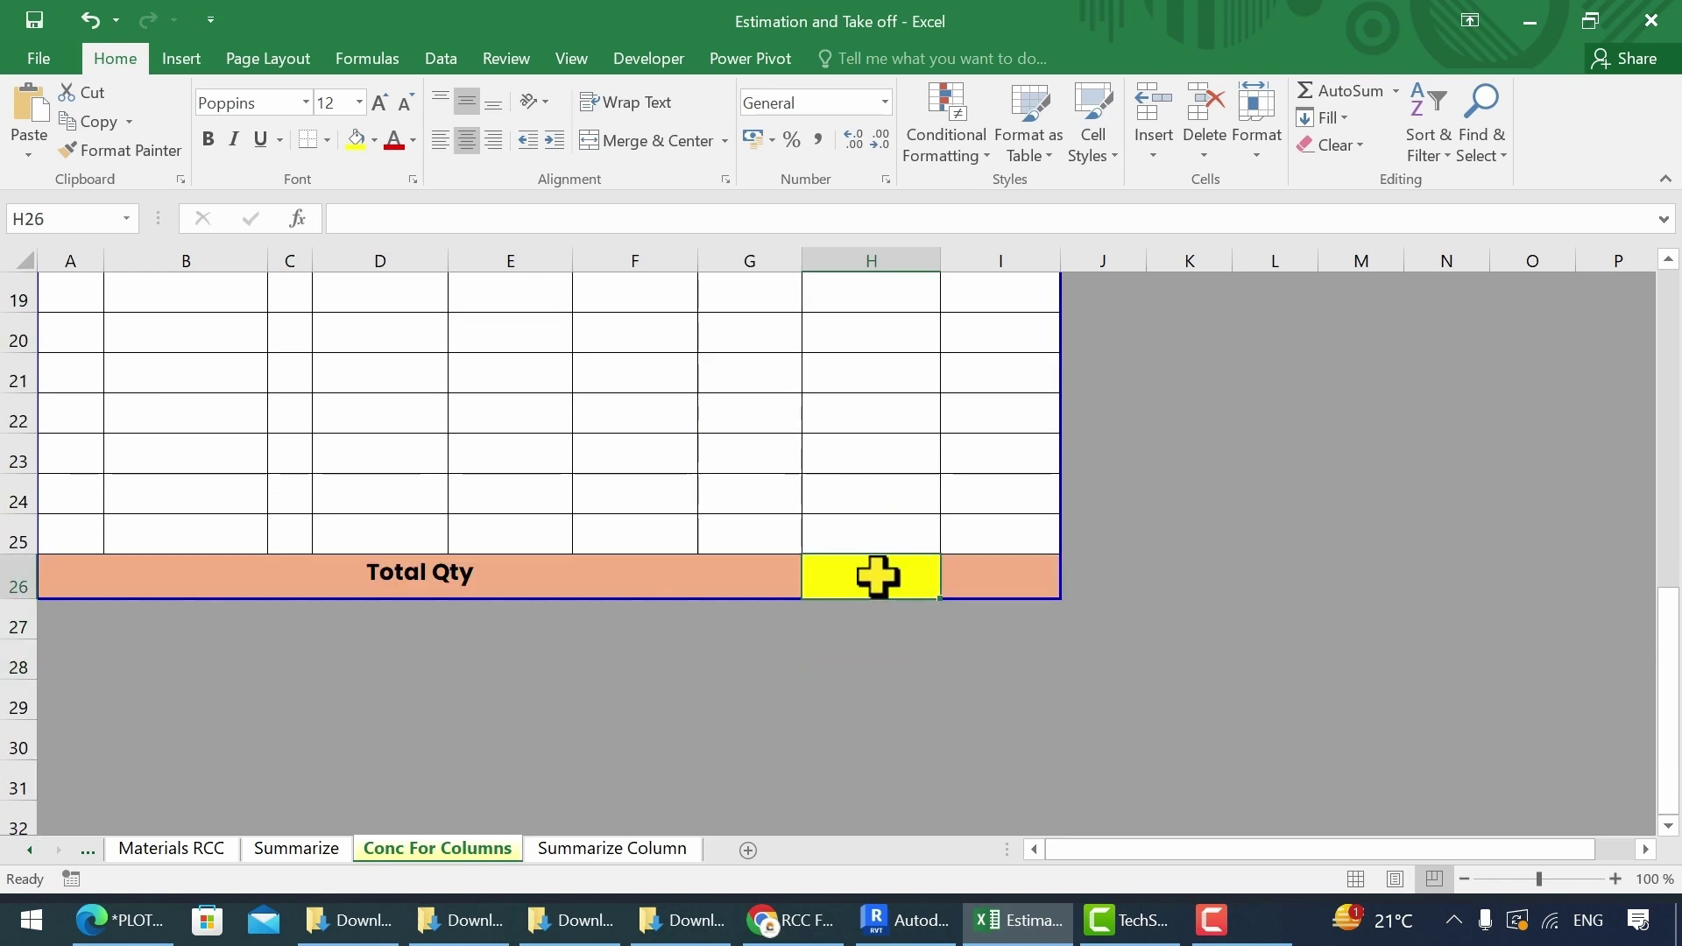
{"action": "type", "text": "="}
{"action": "key", "text": "BackSpace"}
{"action": "key", "text": "BackSpace"}
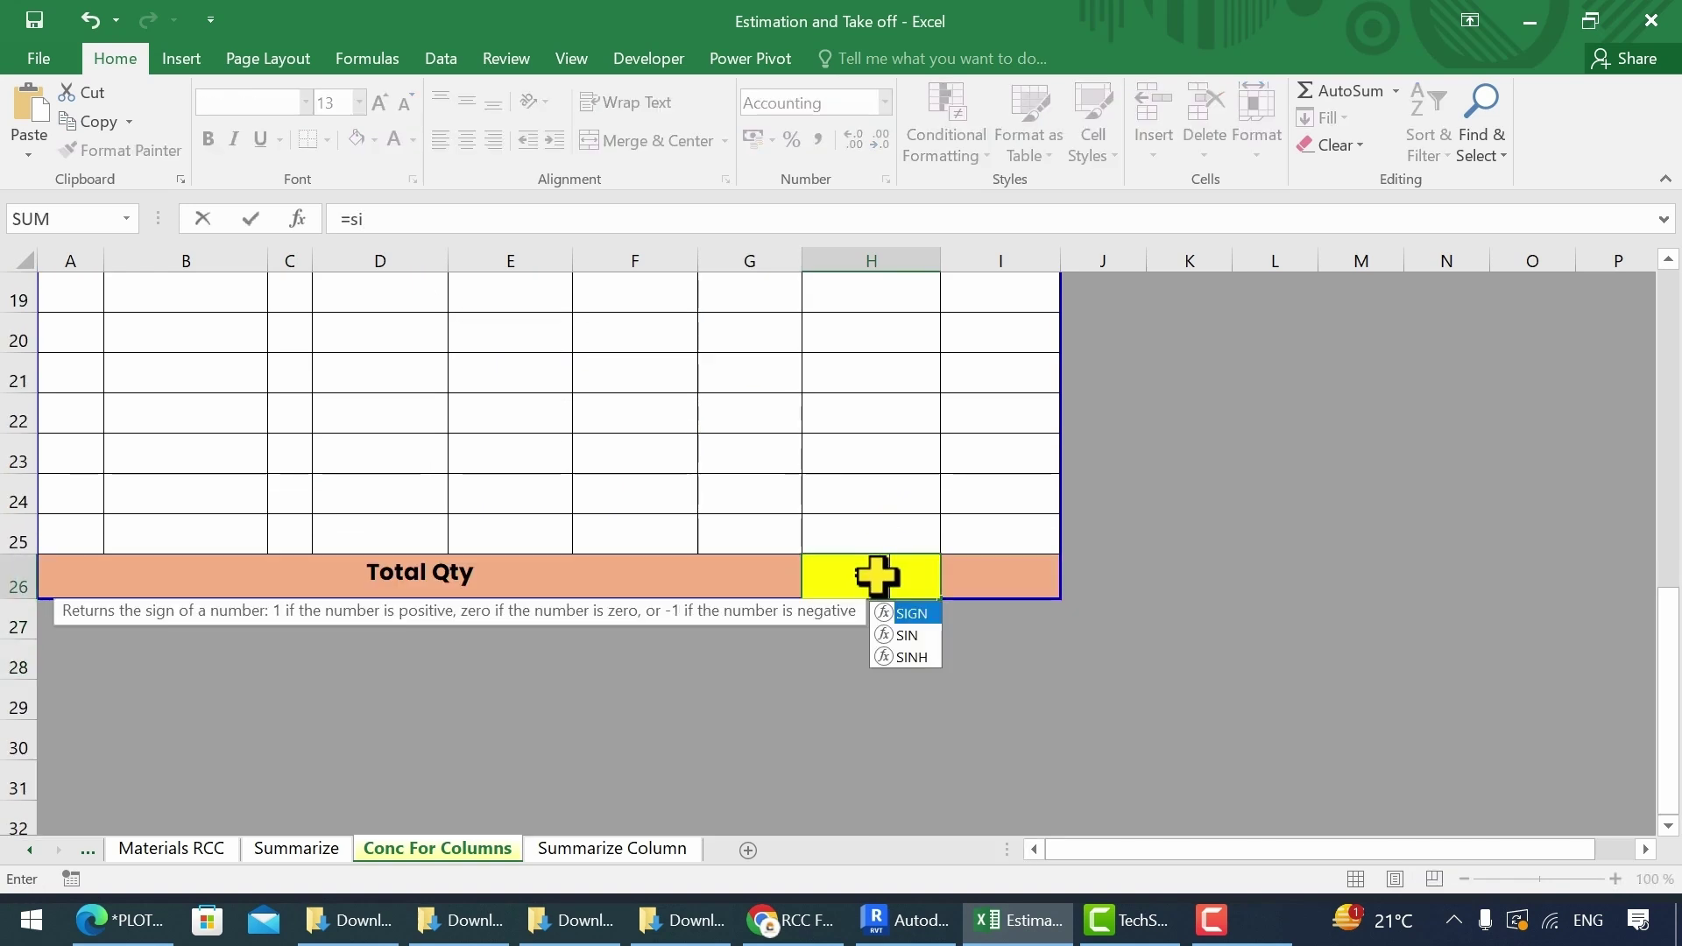
{"action": "type", "text": "um("}
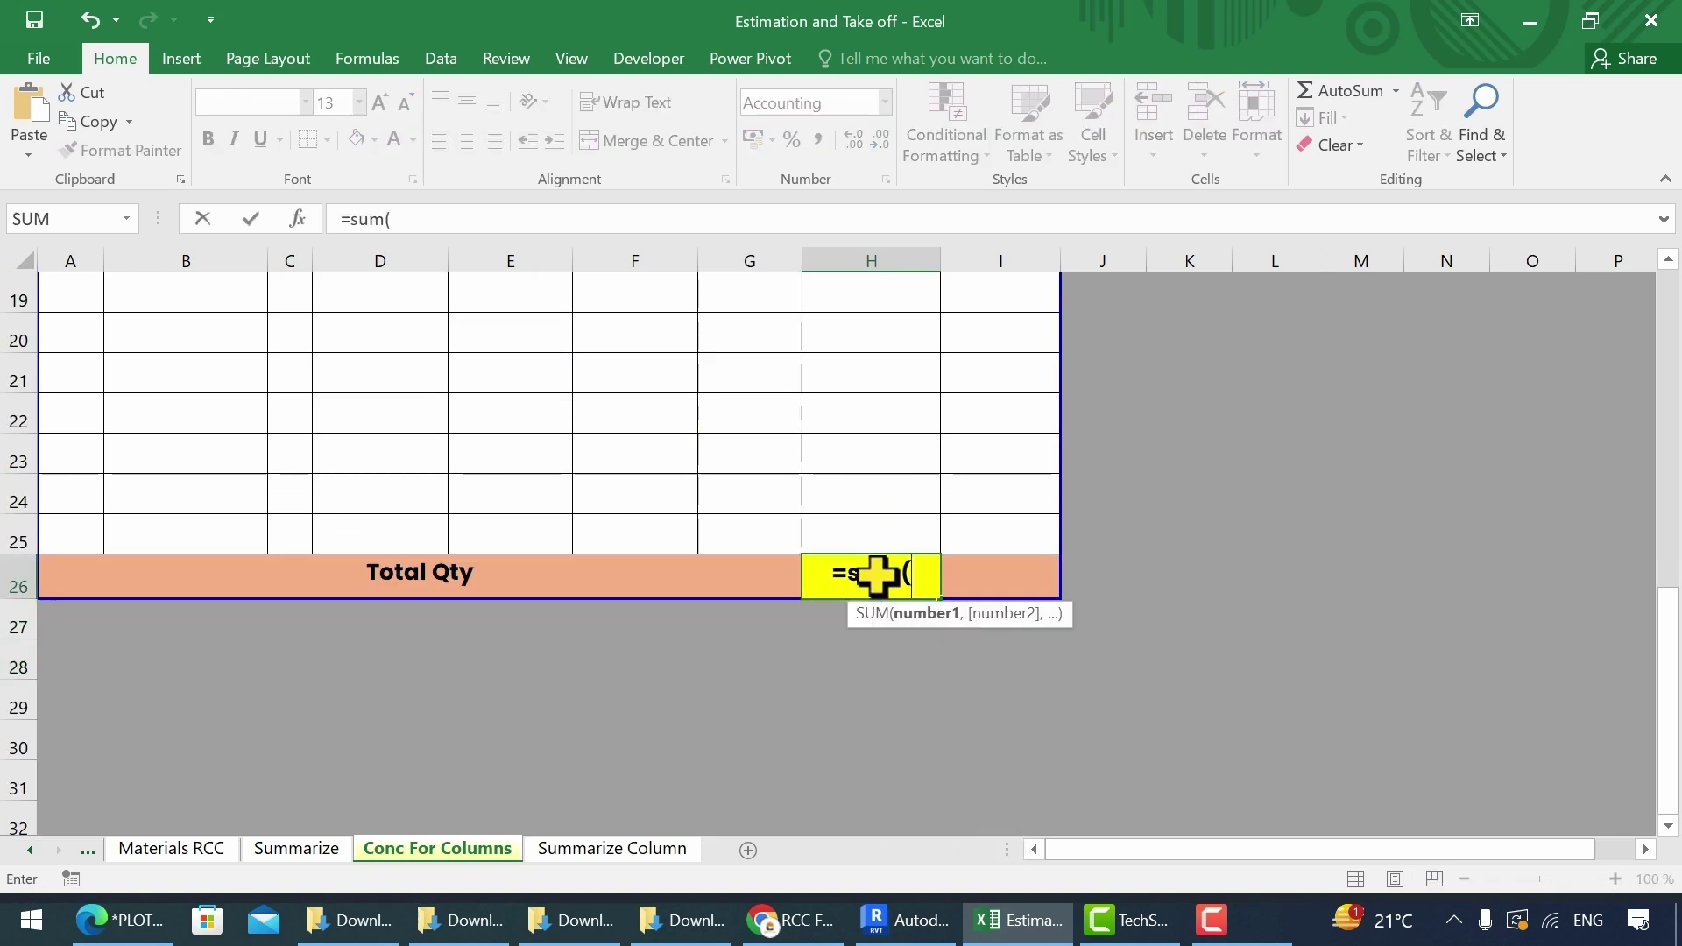
{"action": "scroll", "coordinate": [927, 623], "scroll_direction": "up", "scroll_amount": 6}
{"action": "left_click_drag", "start_coordinate": [872, 423], "coordinate": [905, 778]}
{"action": "type", "text": ")"}
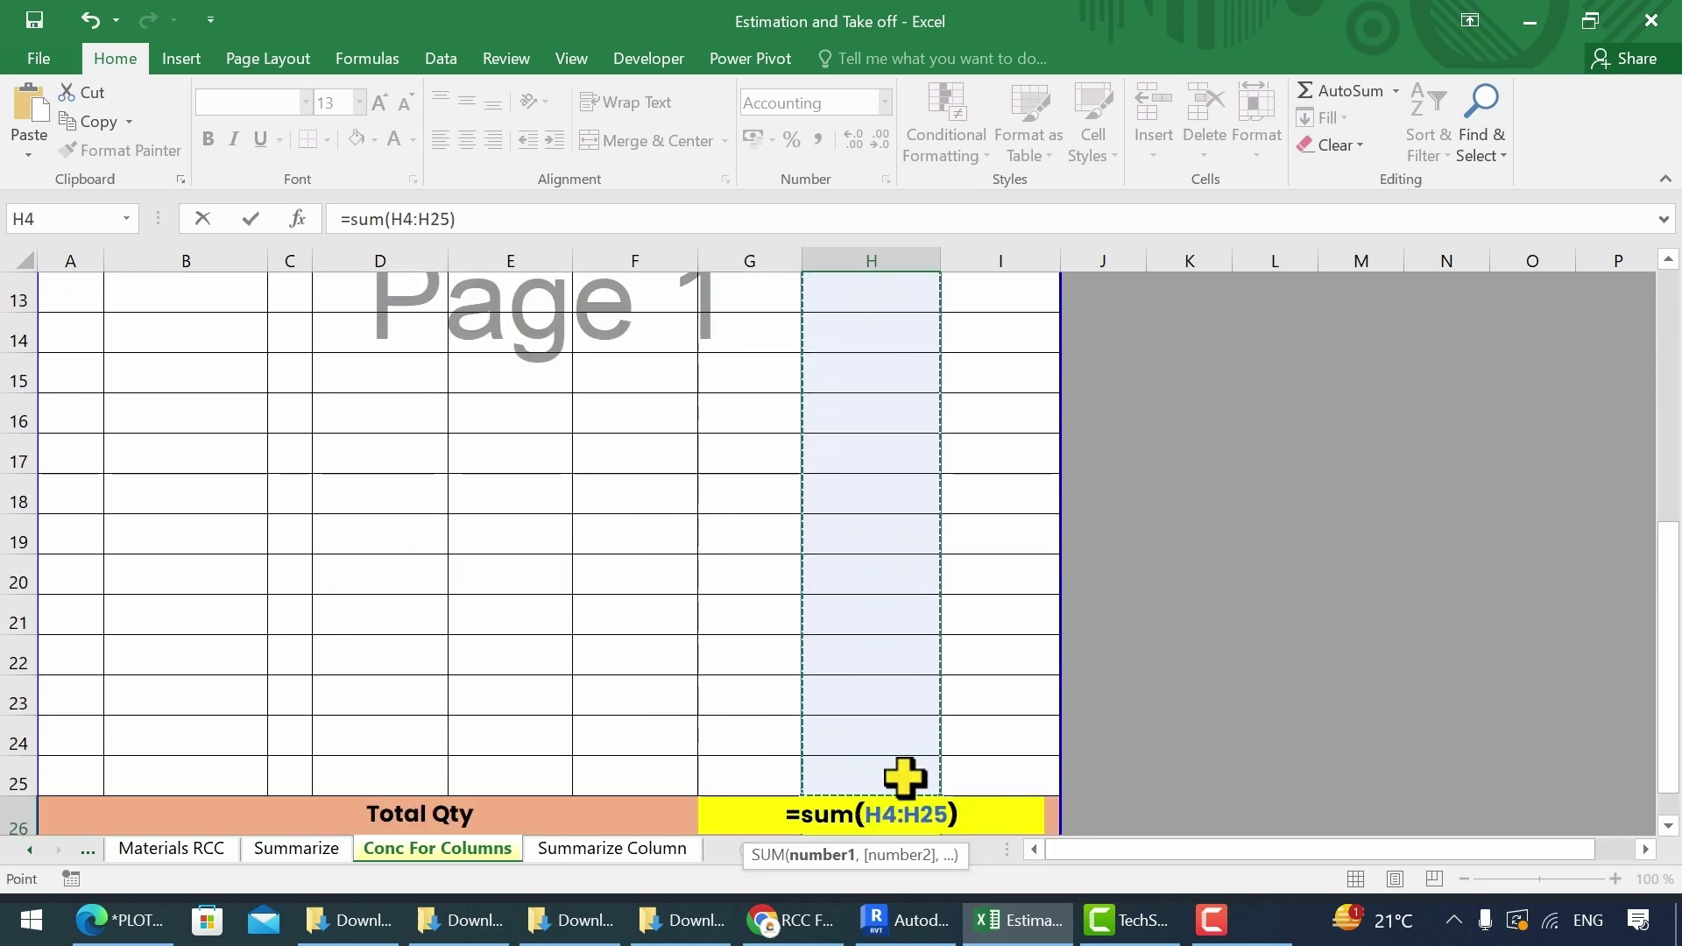
{"action": "key", "text": "Return"}
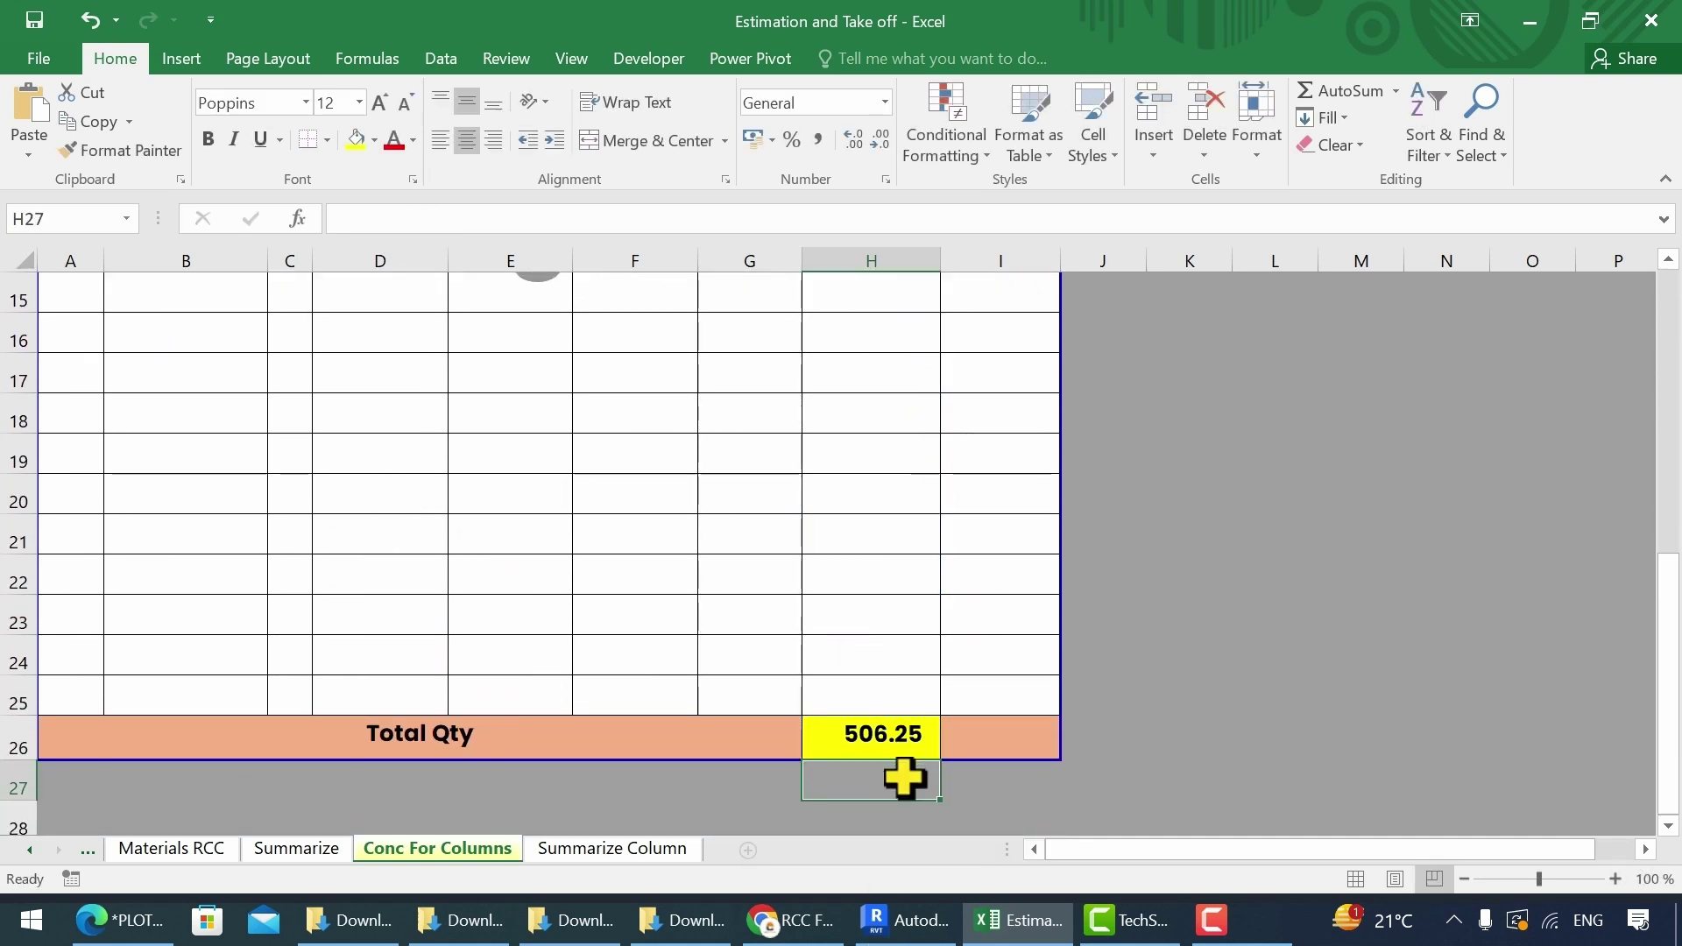
{"action": "scroll", "coordinate": [613, 666], "scroll_direction": "up", "scroll_amount": 5}
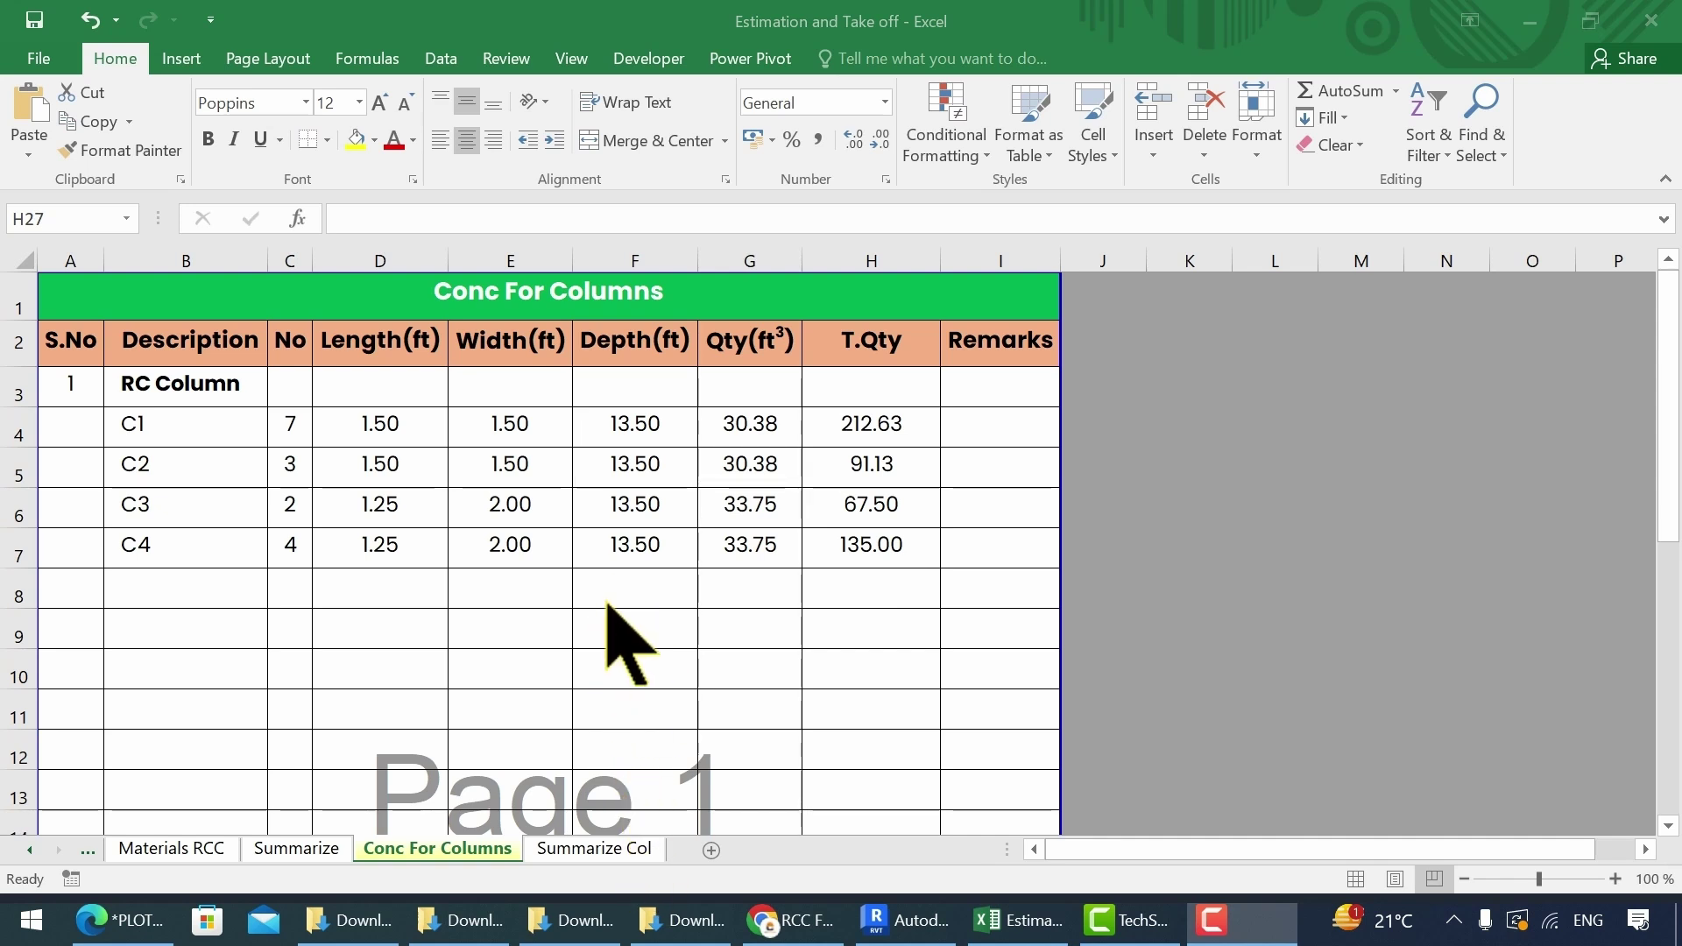
{"action": "scroll", "coordinate": [869, 582], "scroll_direction": "down", "scroll_amount": 4}
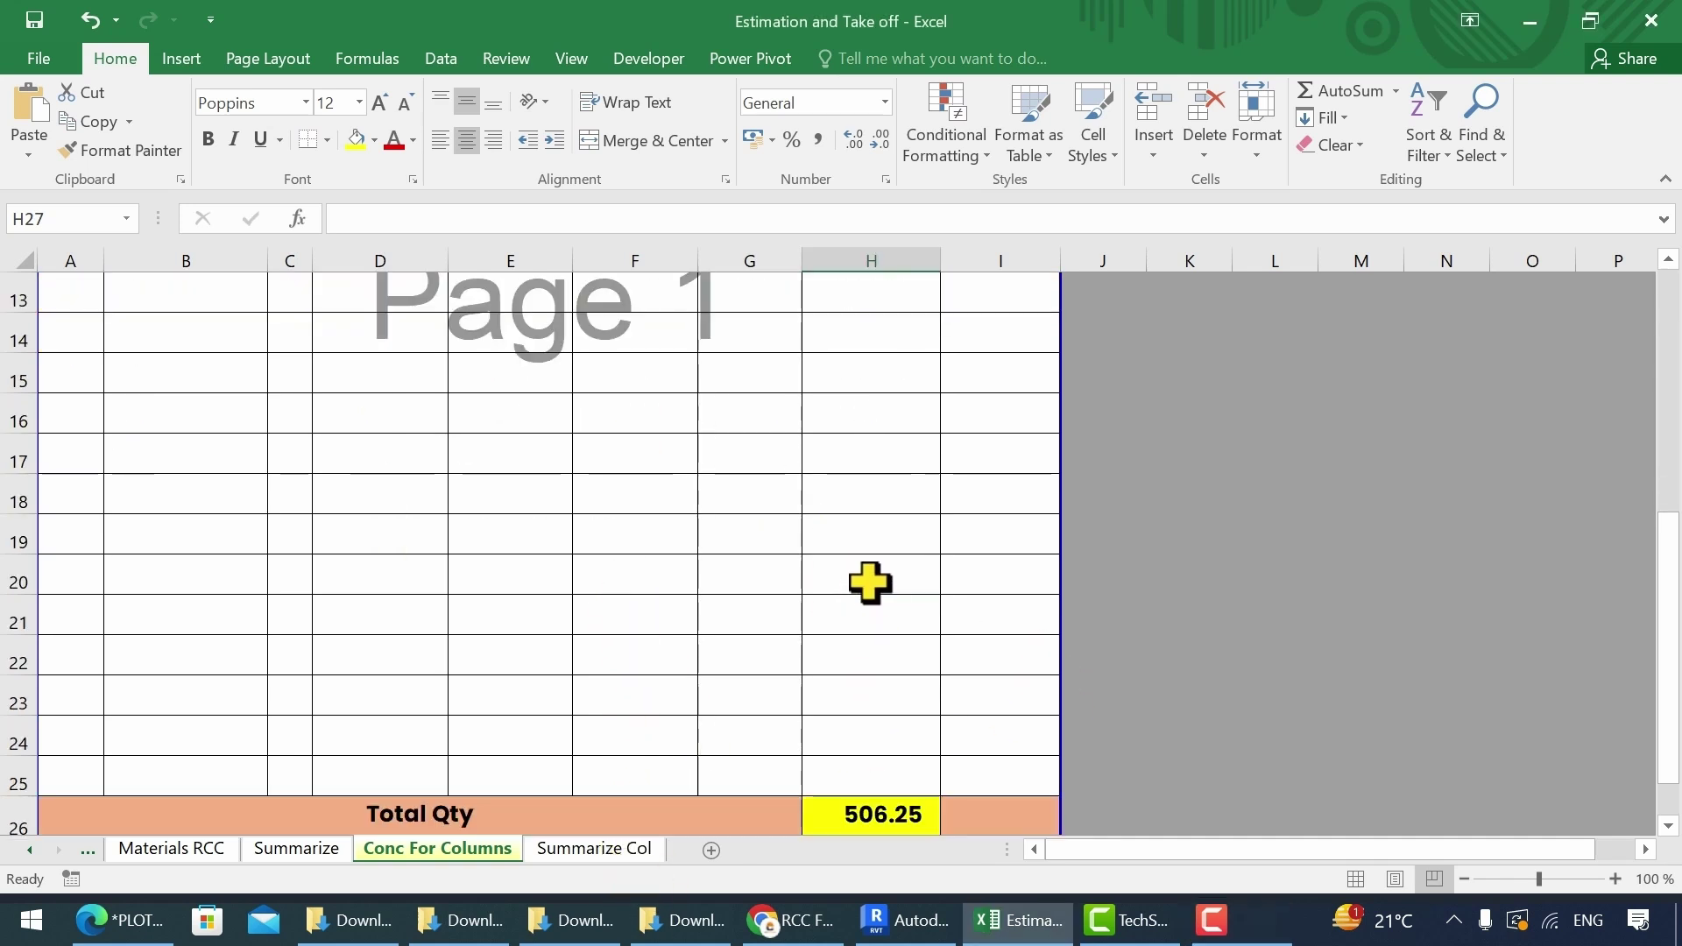
Step: On the Summarize Col sheet, start I4's cement formula as D4 over the ratio total D4+F4+H4
{"action": "left_click", "coordinate": [604, 848]}
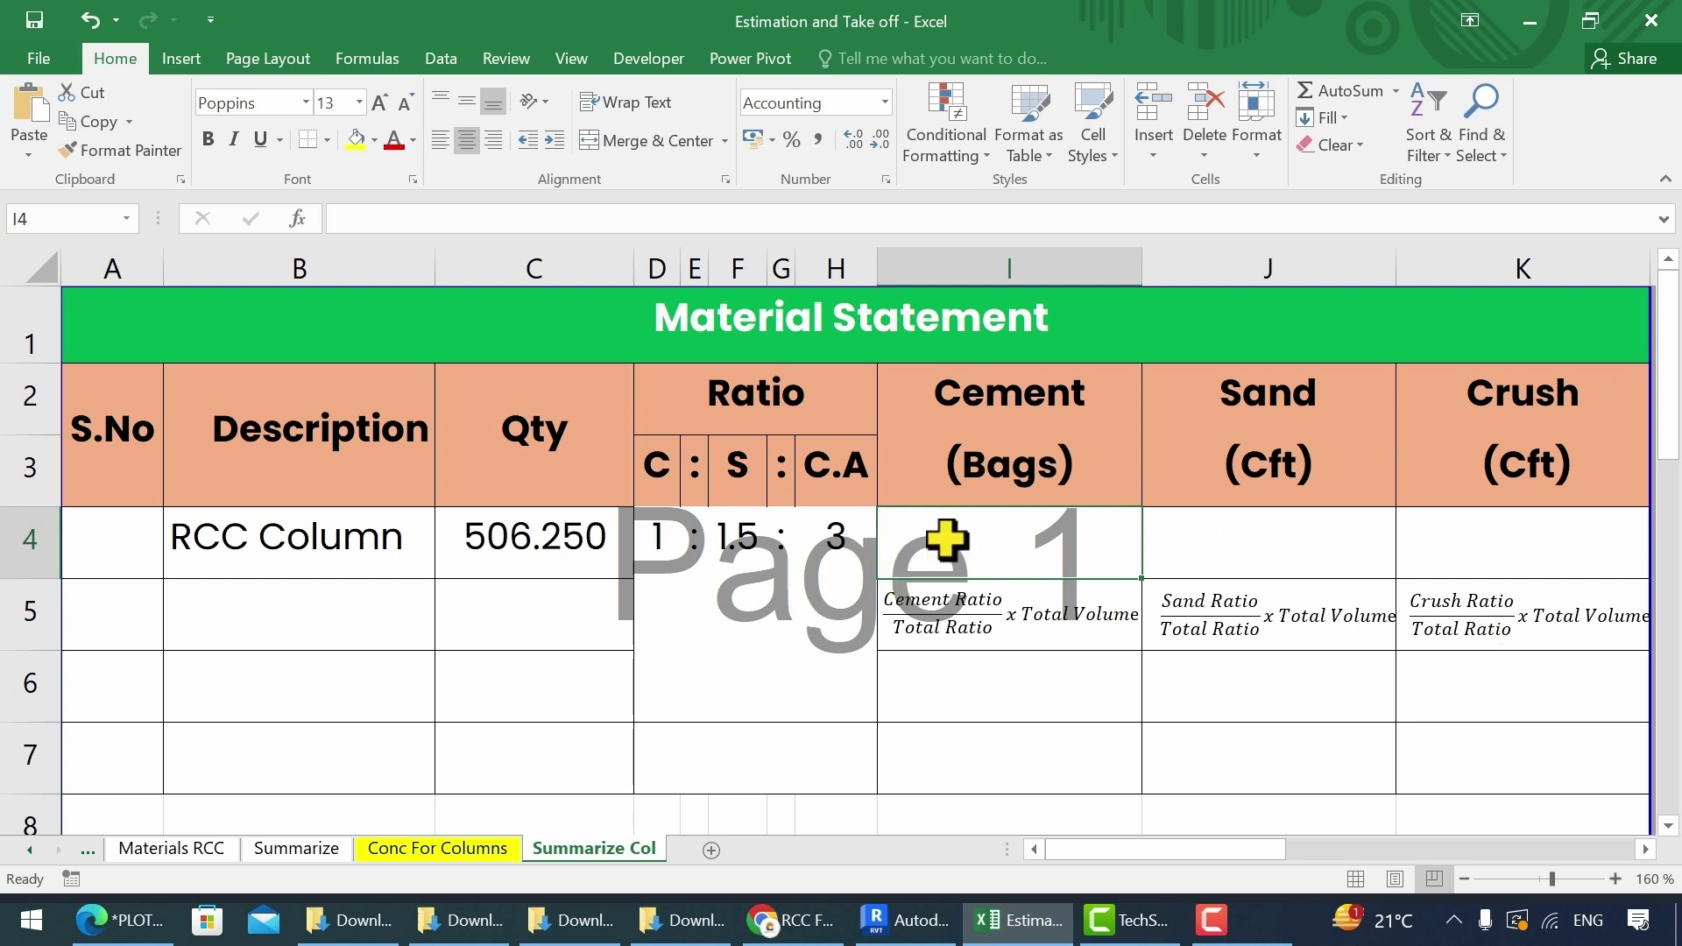
{"action": "type", "text": "="}
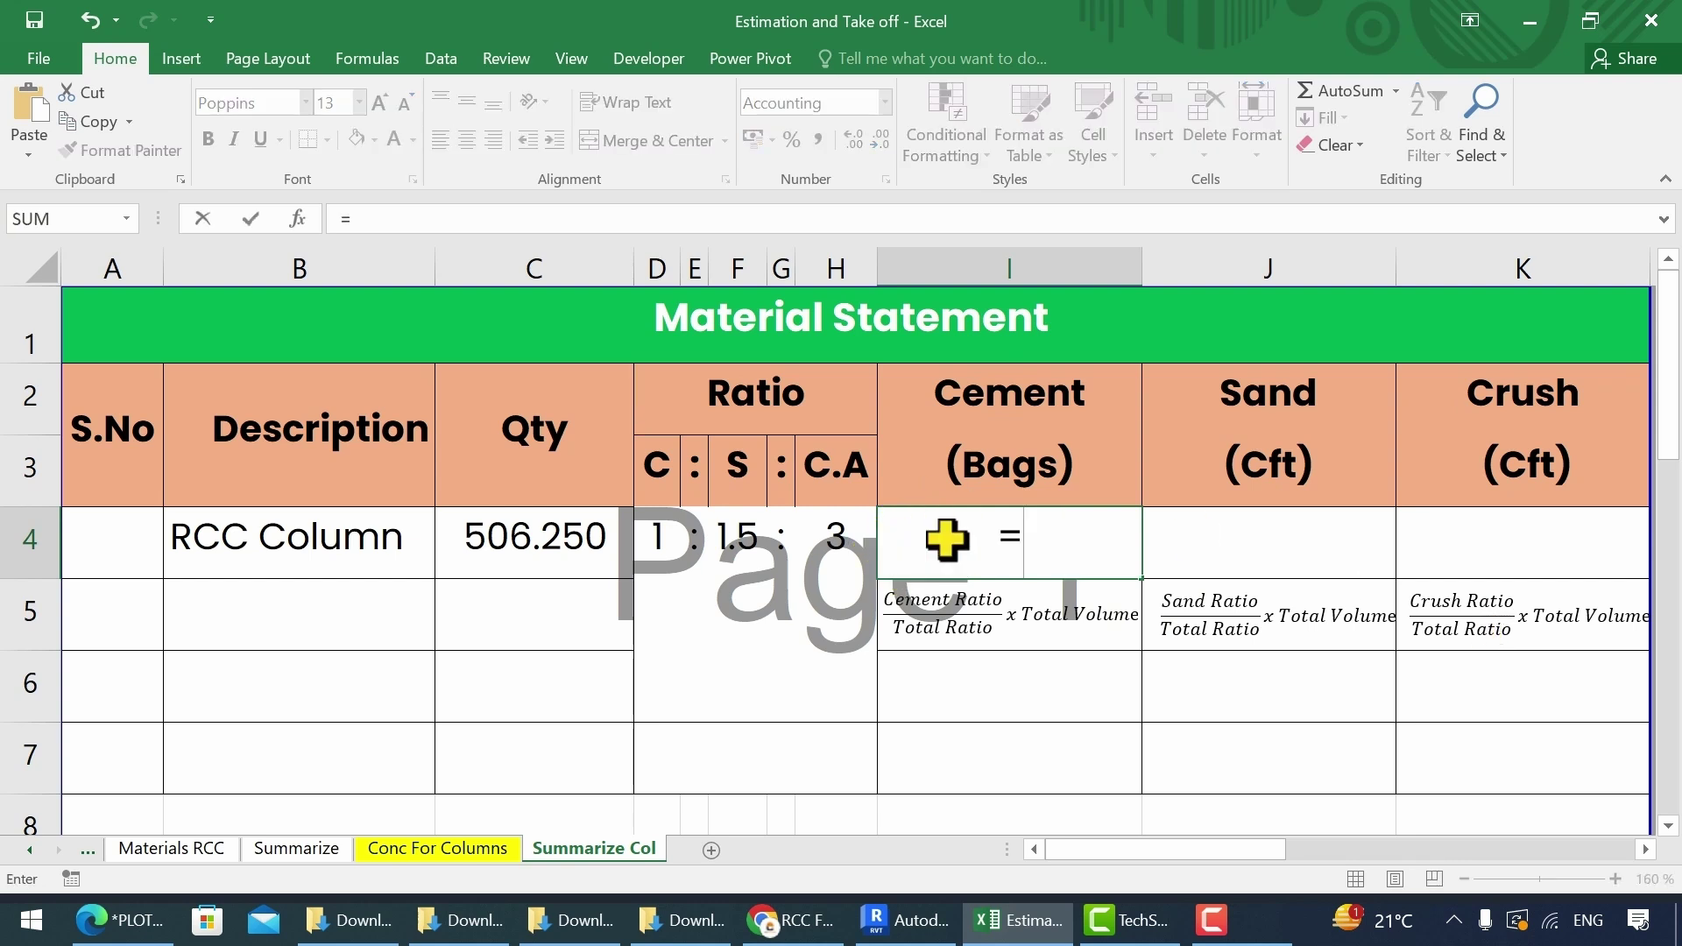
{"action": "left_click", "coordinate": [648, 528]}
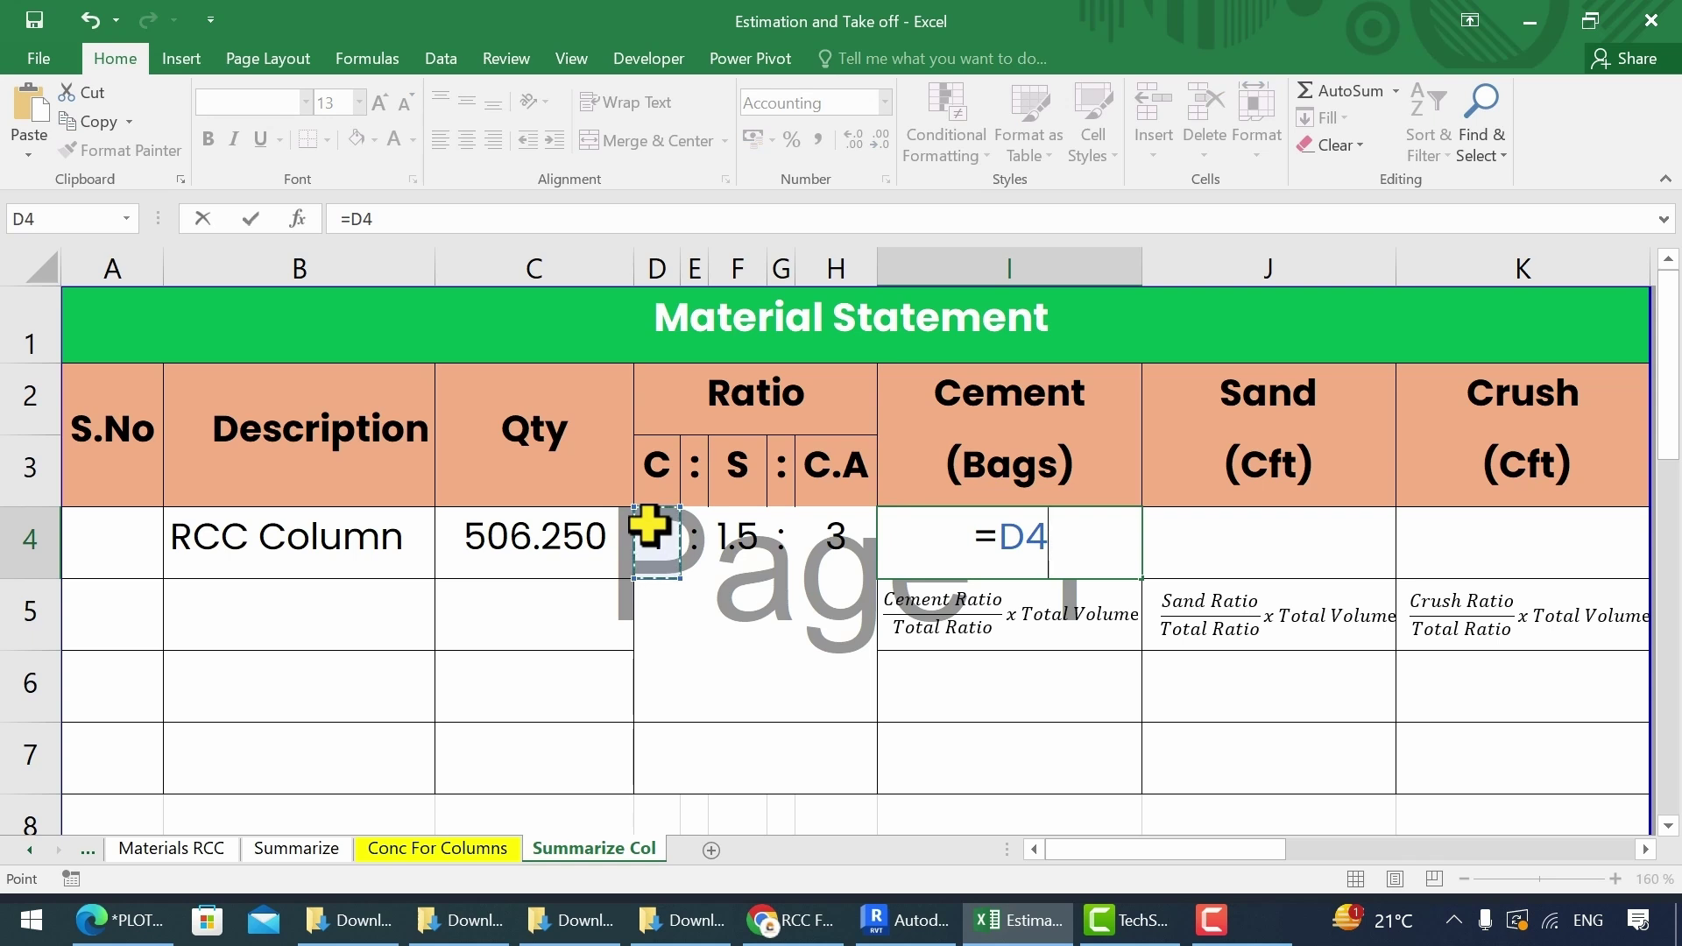
{"action": "type", "text": "/("}
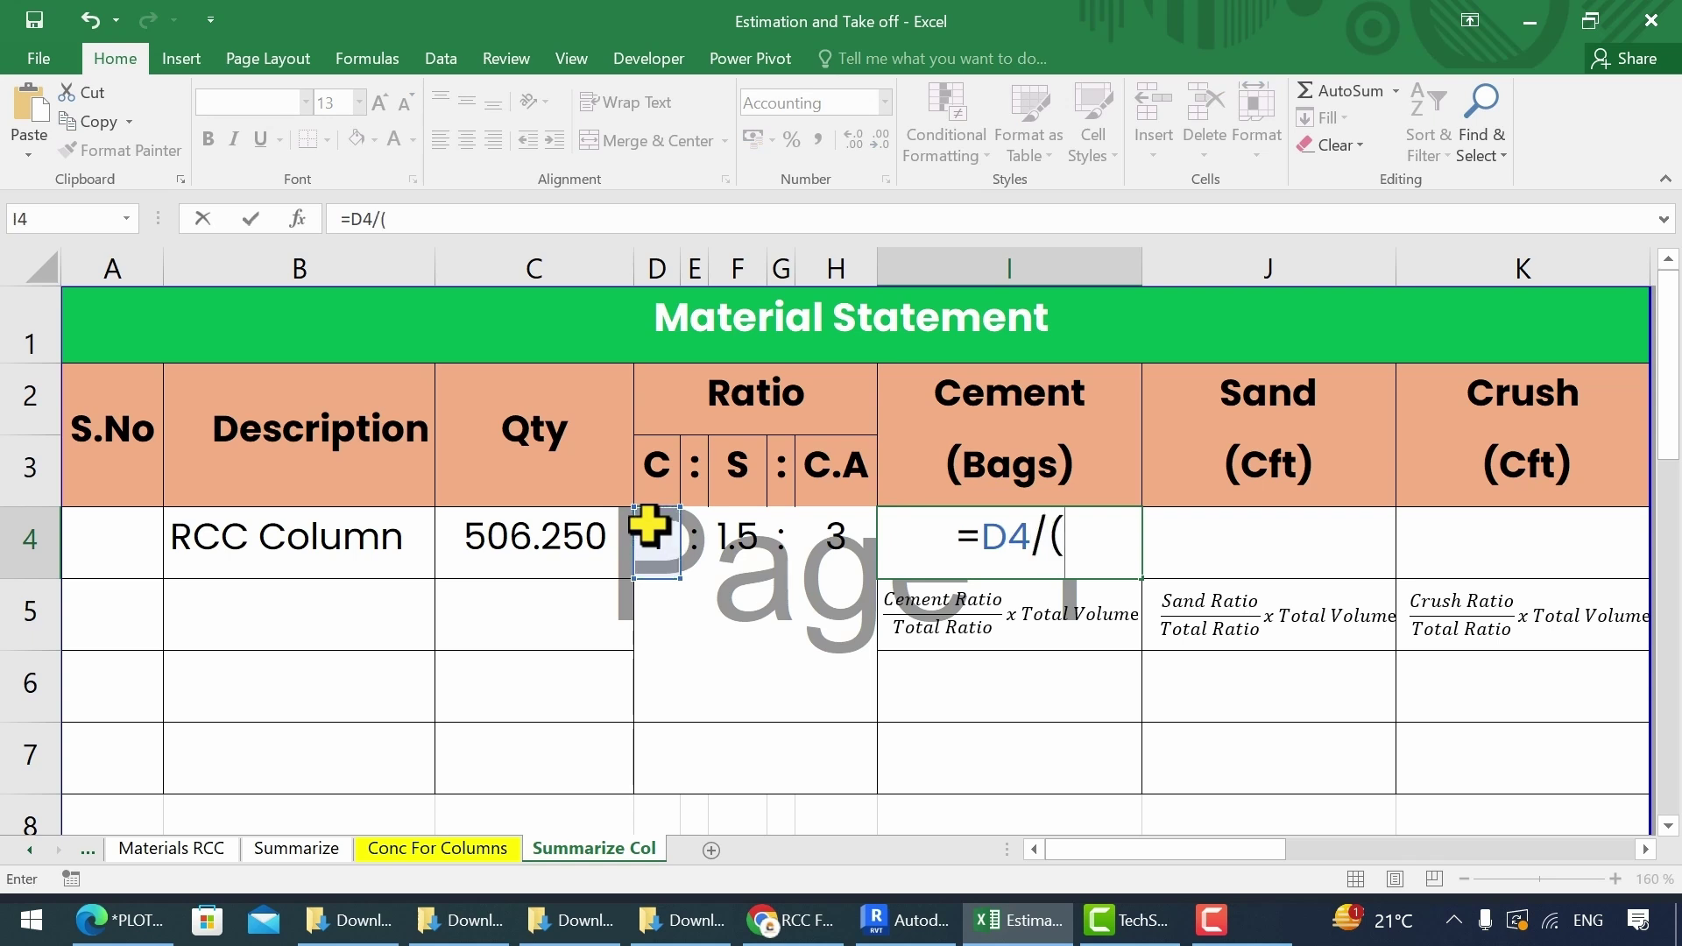
{"action": "left_click", "coordinate": [648, 530]}
{"action": "type", "text": "+"}
{"action": "left_click", "coordinate": [735, 536]}
{"action": "type", "text": "+"}
{"action": "left_click", "coordinate": [854, 535]}
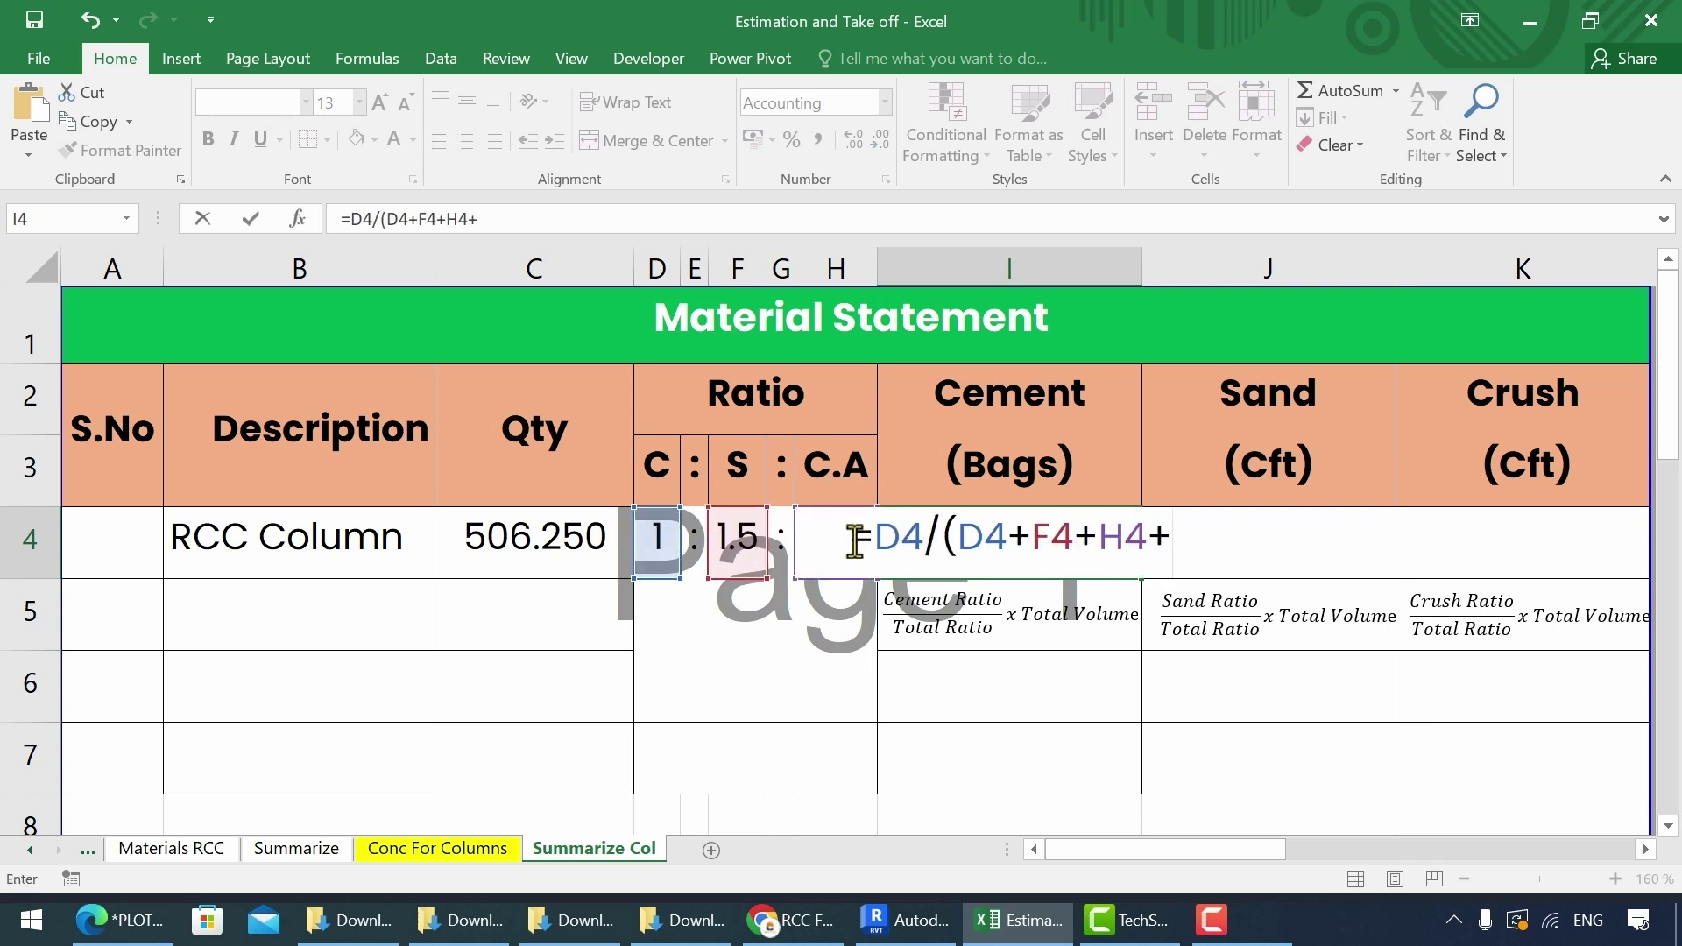
Step: Multiply by the C4 quantity and 1.54/1.226 to get 115.62 cement bags
{"action": "type", "text": ")"}
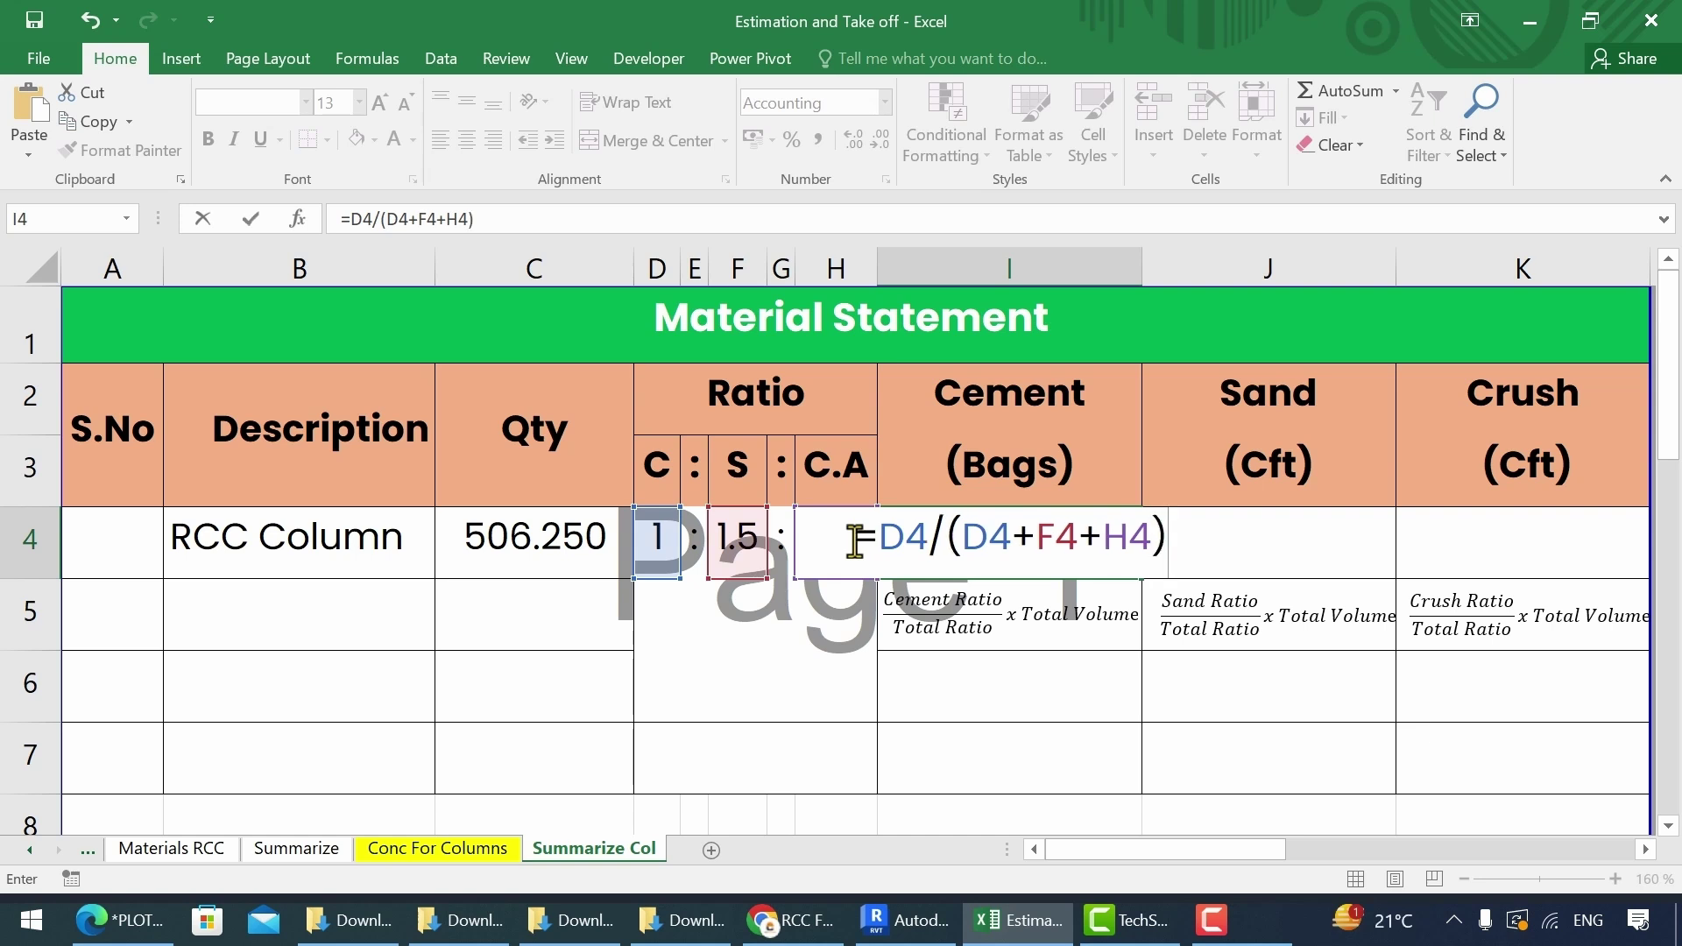
{"action": "type", "text": "*"}
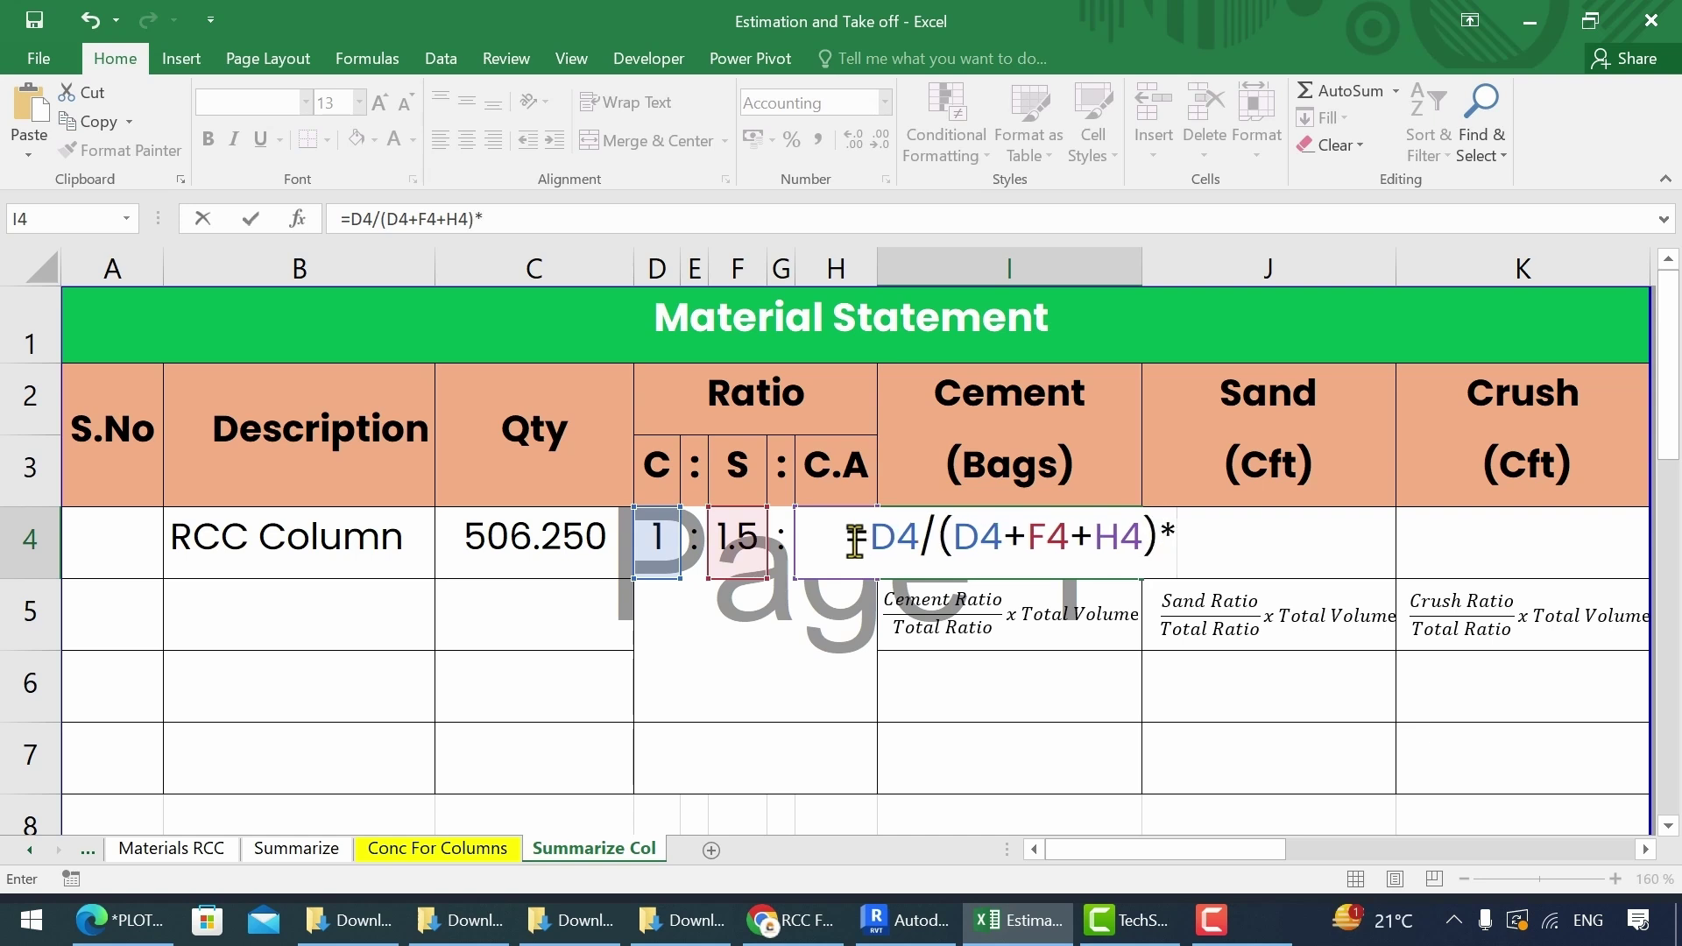
{"action": "left_click", "coordinate": [495, 550]}
{"action": "type", "text": "*1.5"}
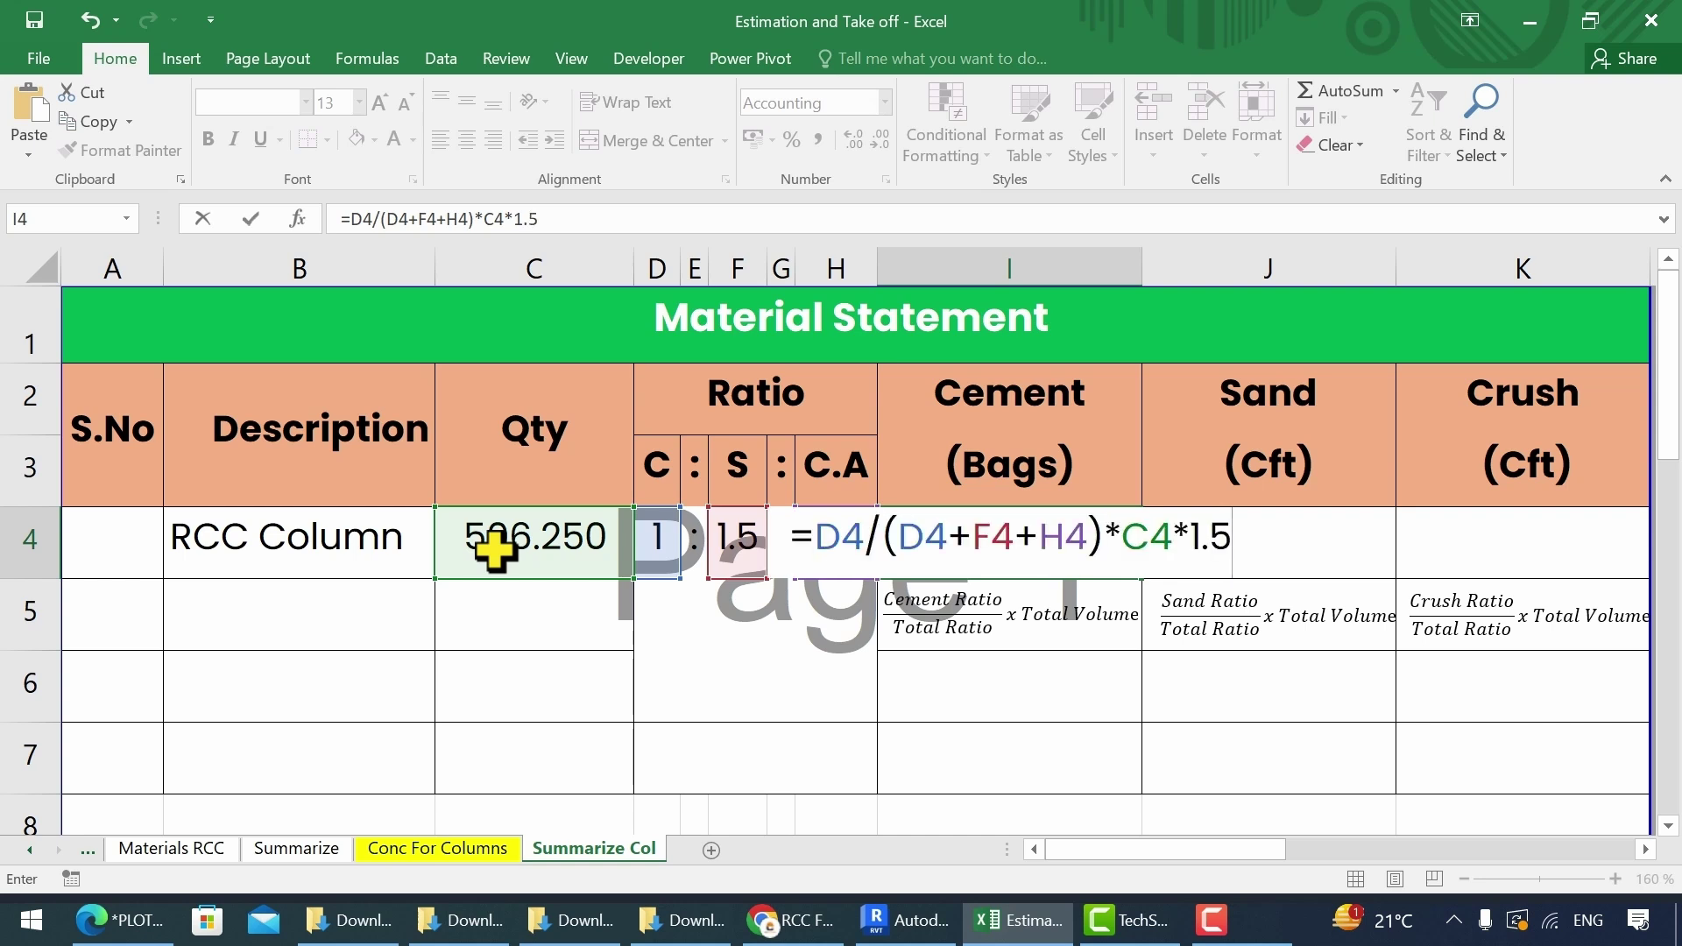
{"action": "type", "text": "4"}
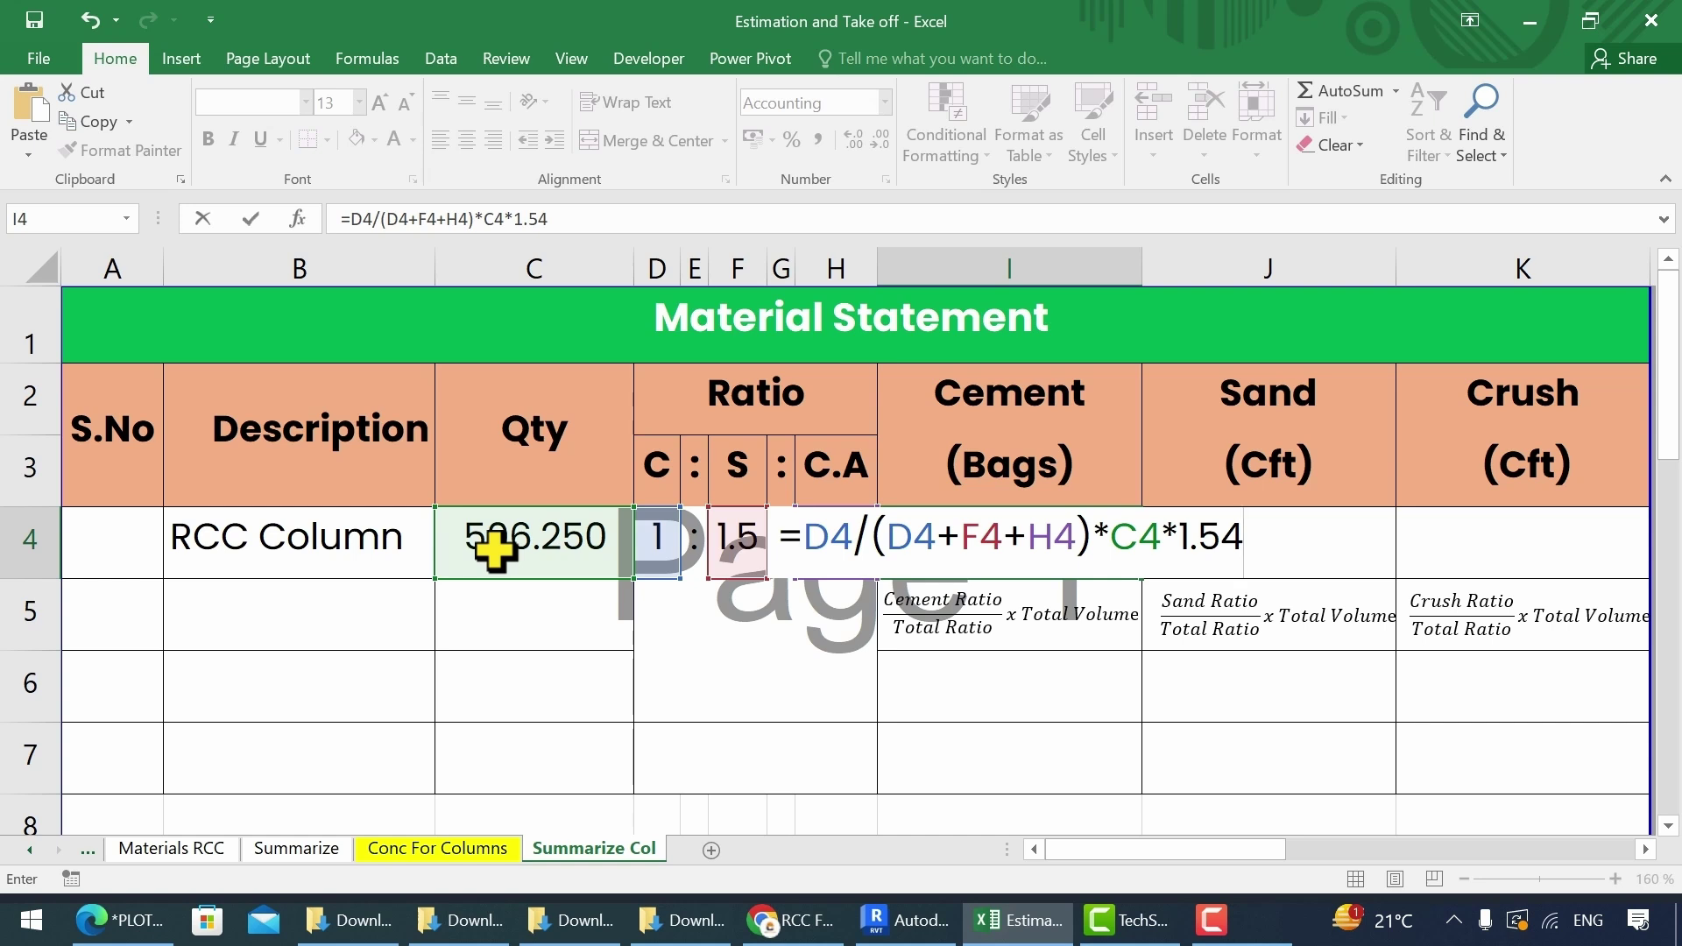
{"action": "type", "text": "/1.226"}
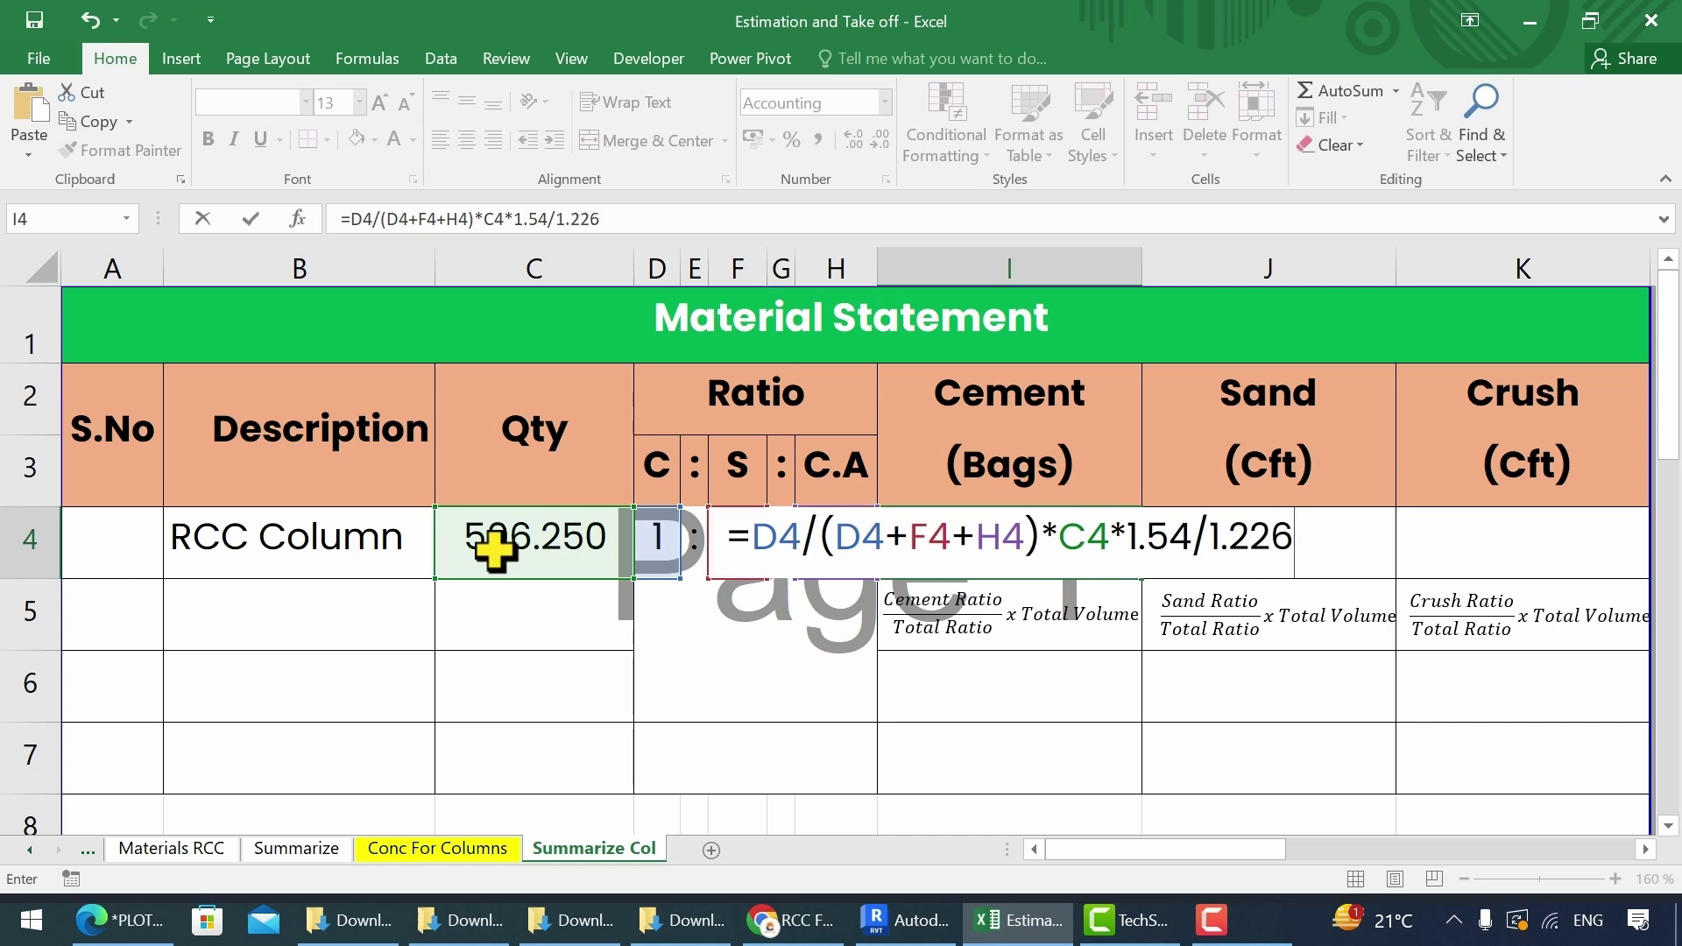
{"action": "key", "text": "Return"}
{"action": "key", "text": "Up"}
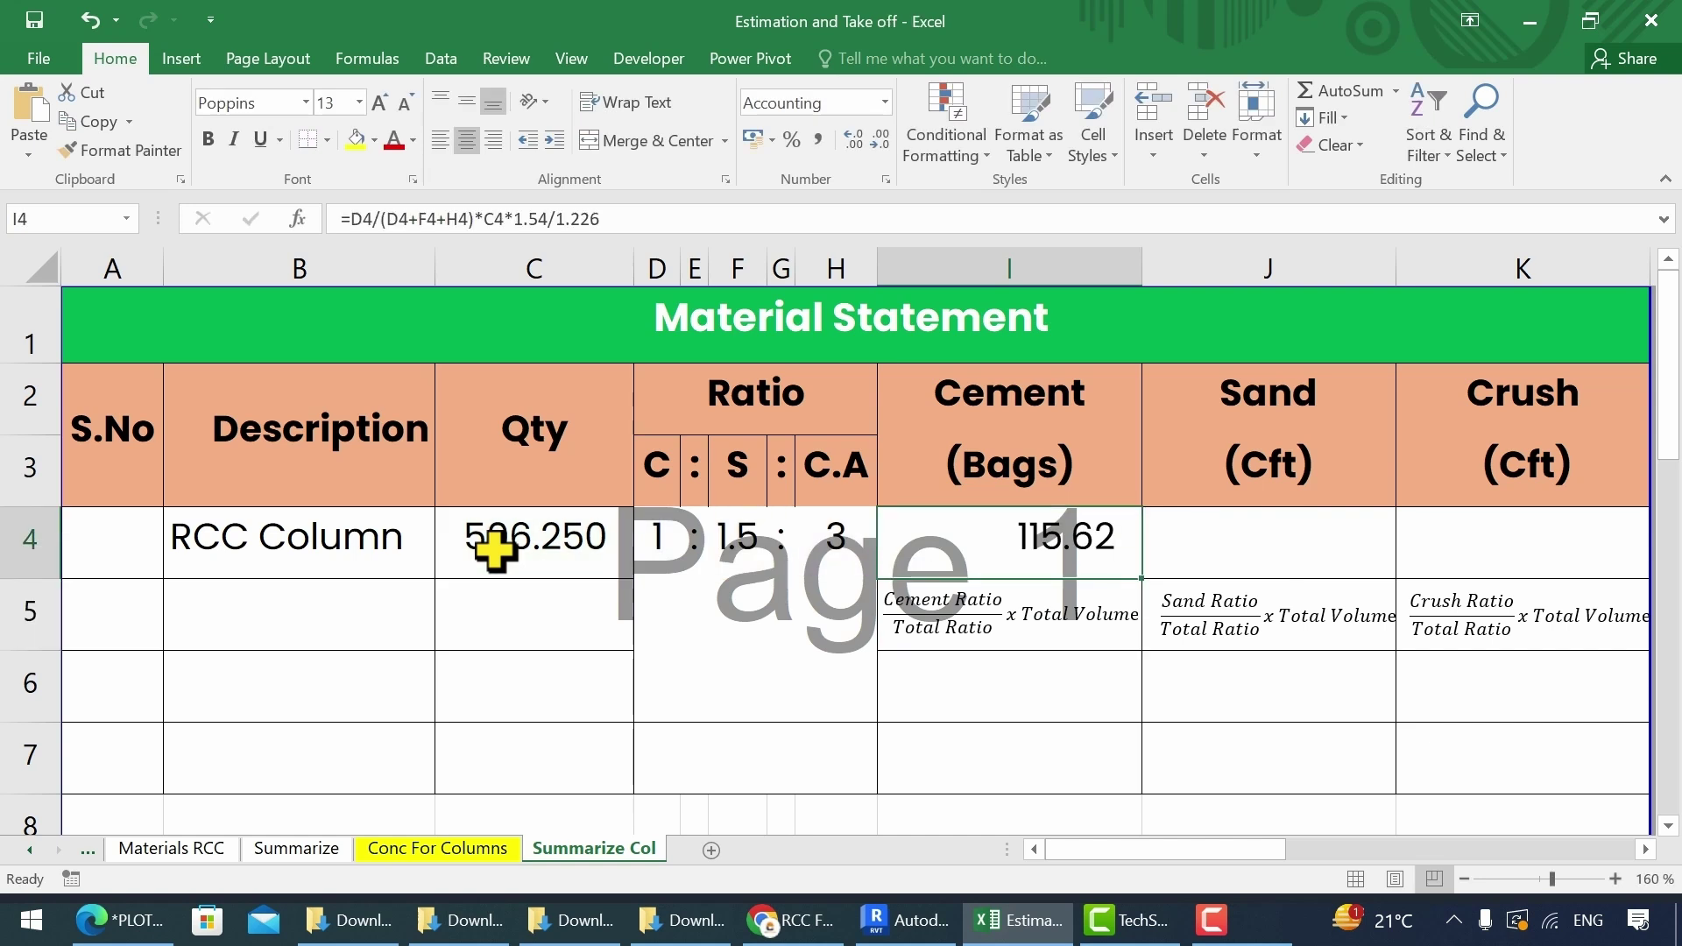
{"action": "left_click", "coordinate": [1194, 548]}
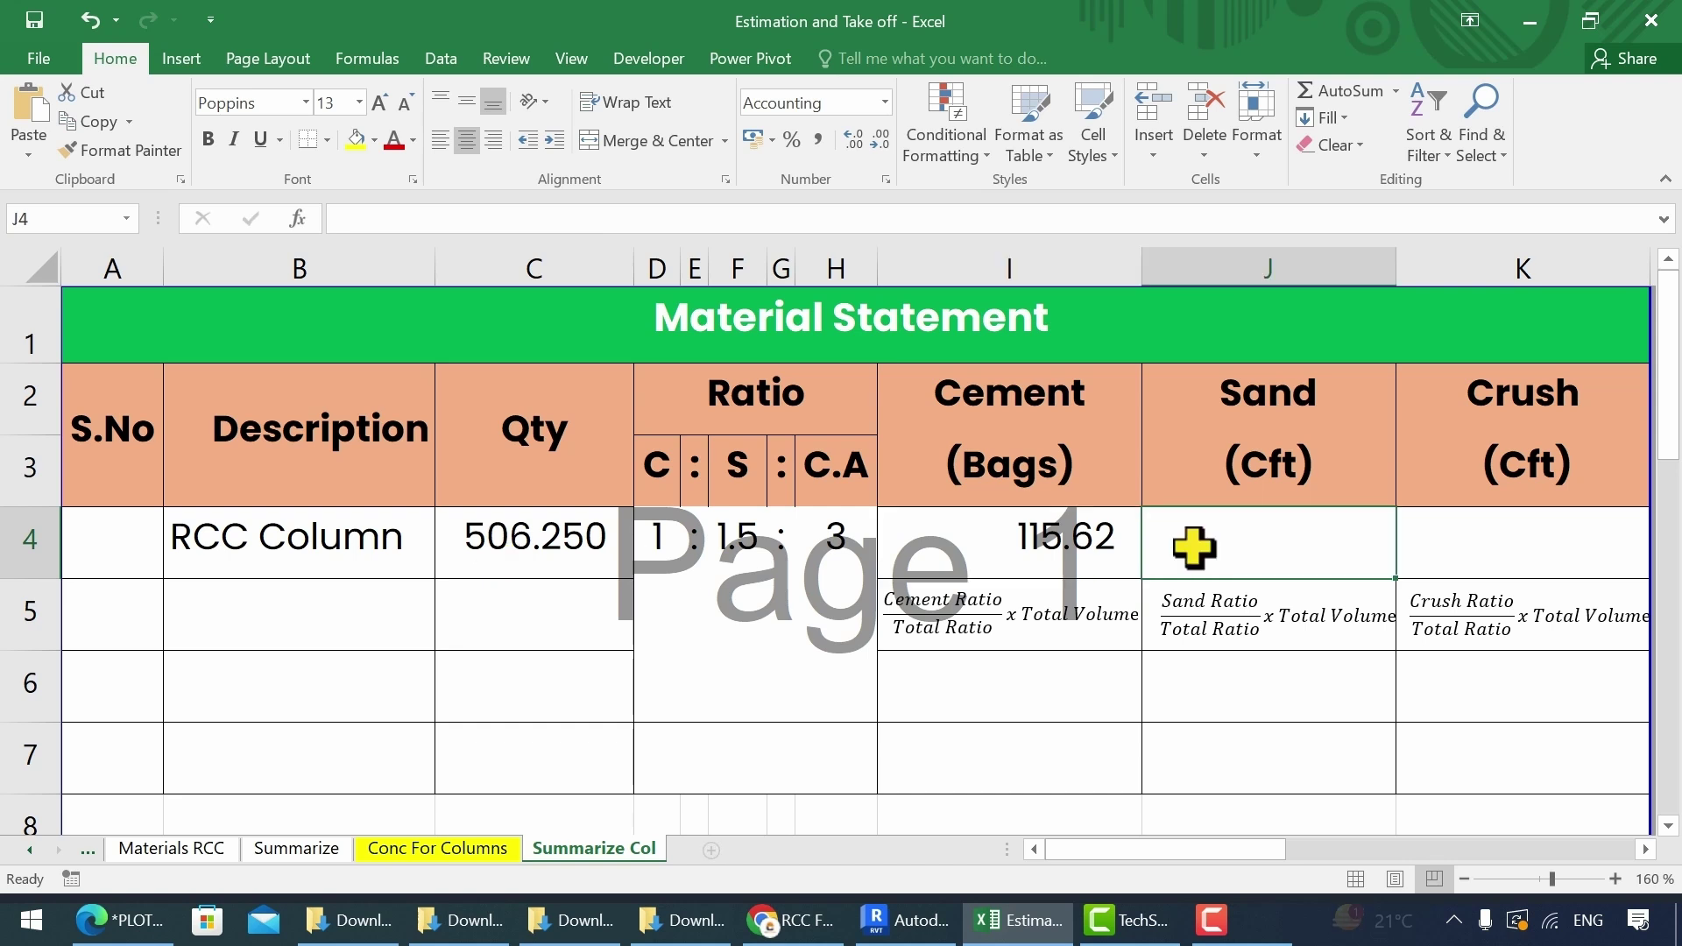
Step: Enter =F4/(D4+F4+H4)*C4*1.54 in J4, giving 212.63 cft of sand
{"action": "type", "text": "="}
{"action": "left_click", "coordinate": [739, 536]}
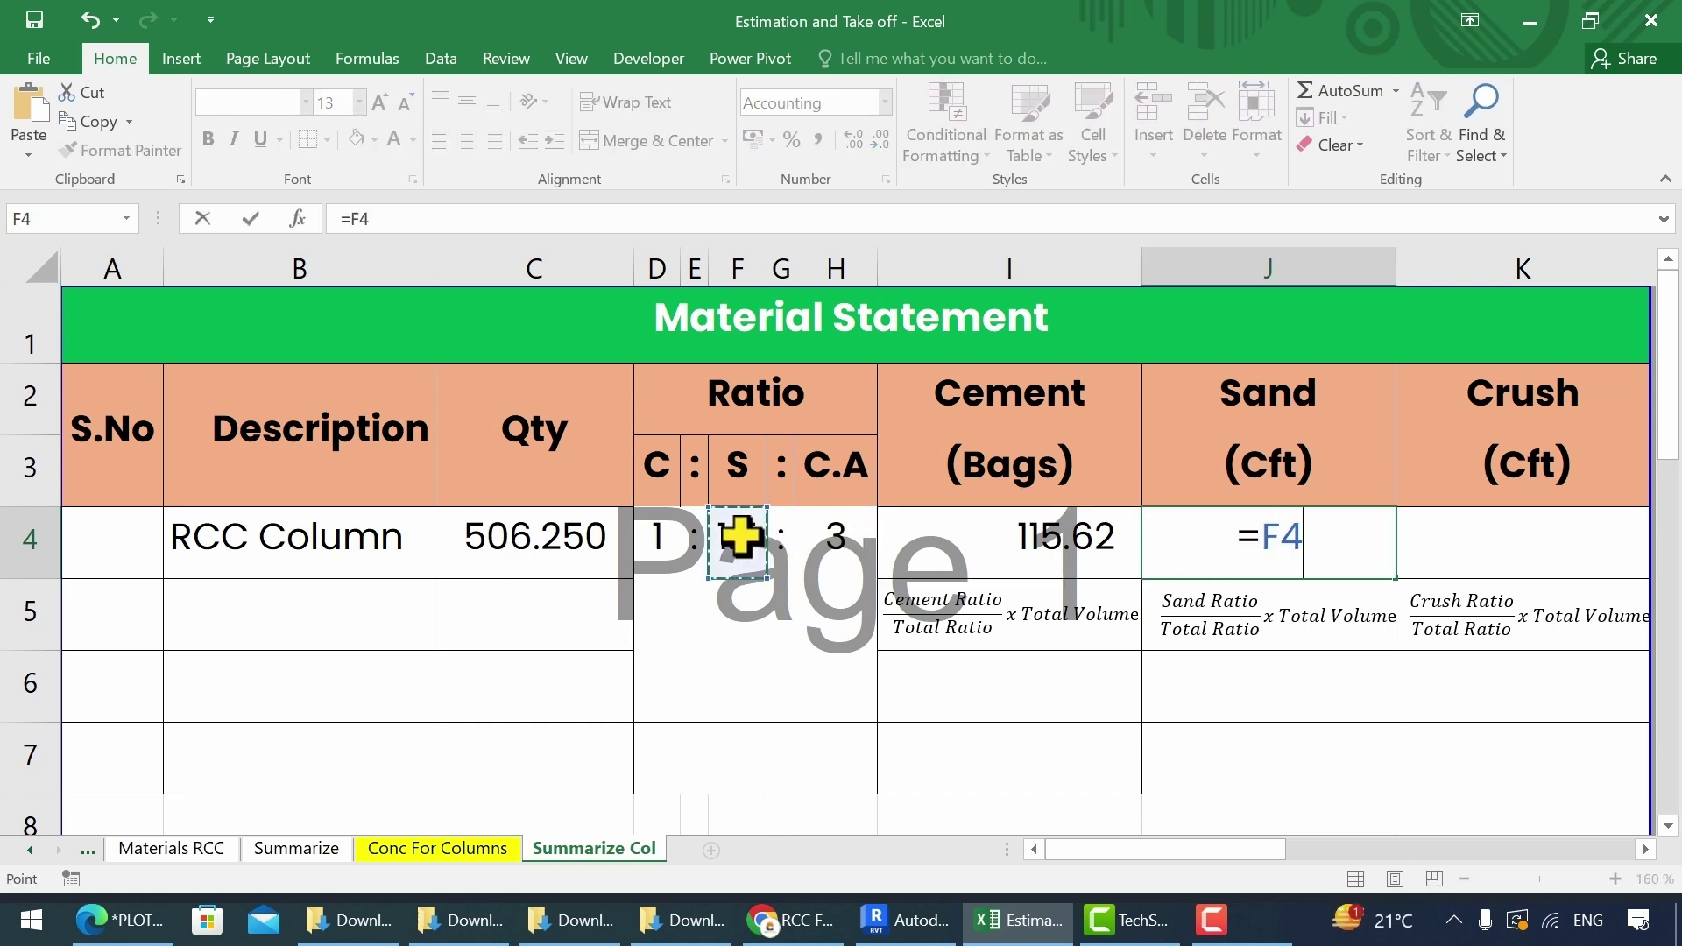
{"action": "type", "text": "/"}
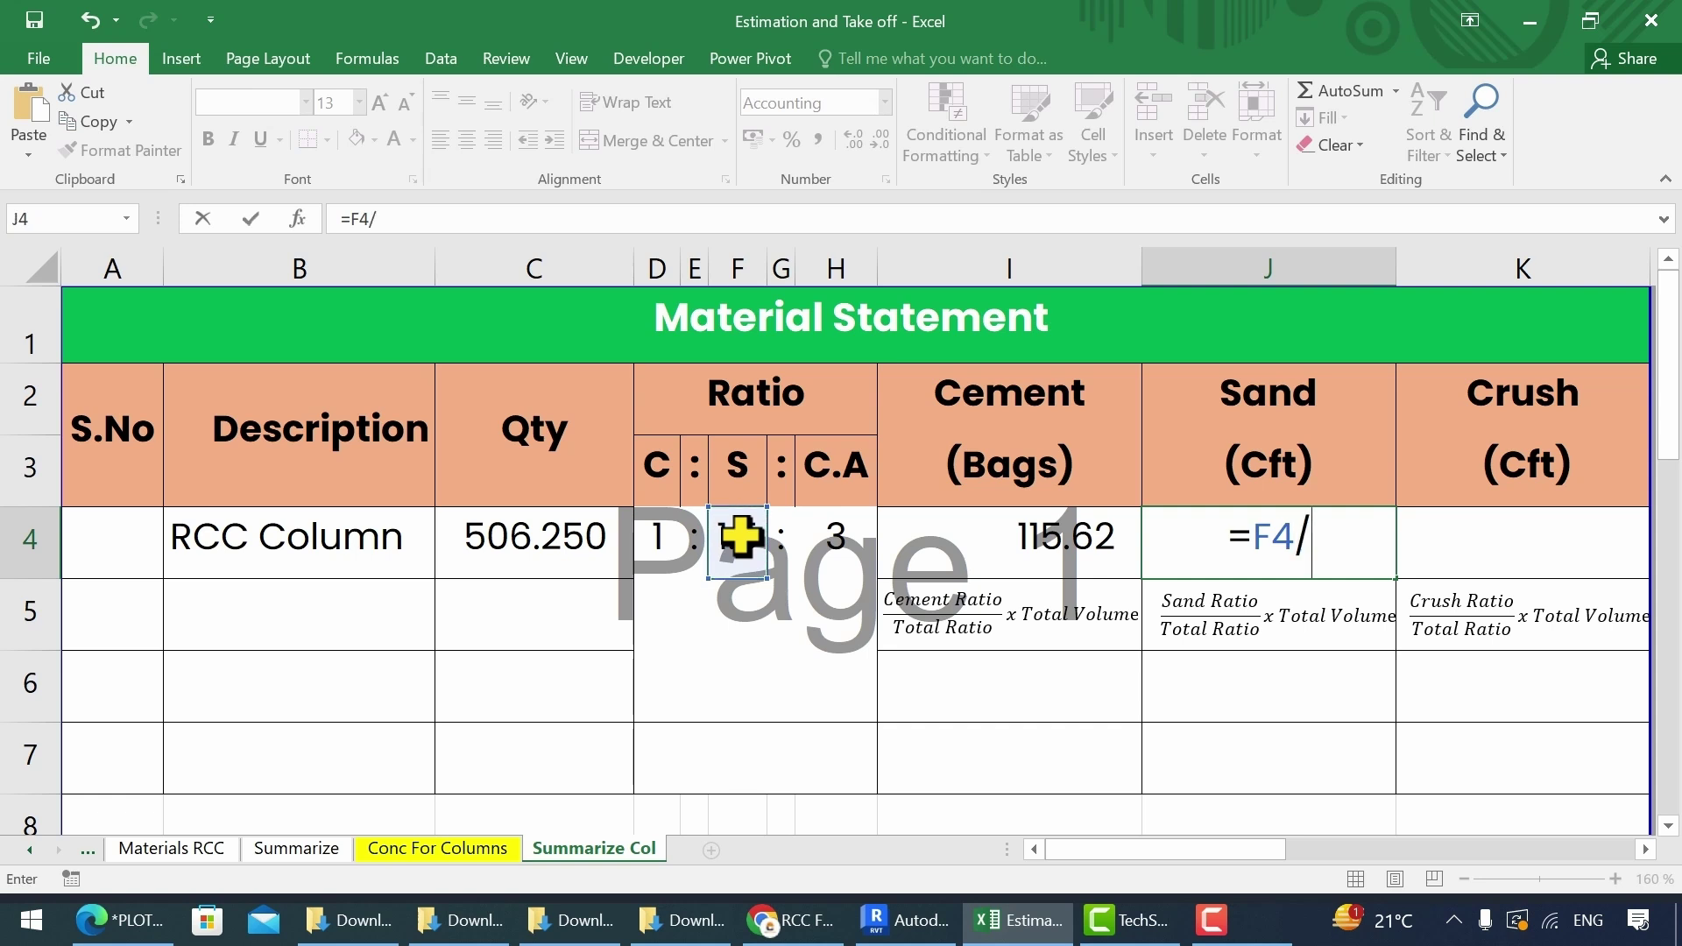
{"action": "type", "text": "("}
{"action": "left_click", "coordinate": [661, 534]}
{"action": "type", "text": "+"}
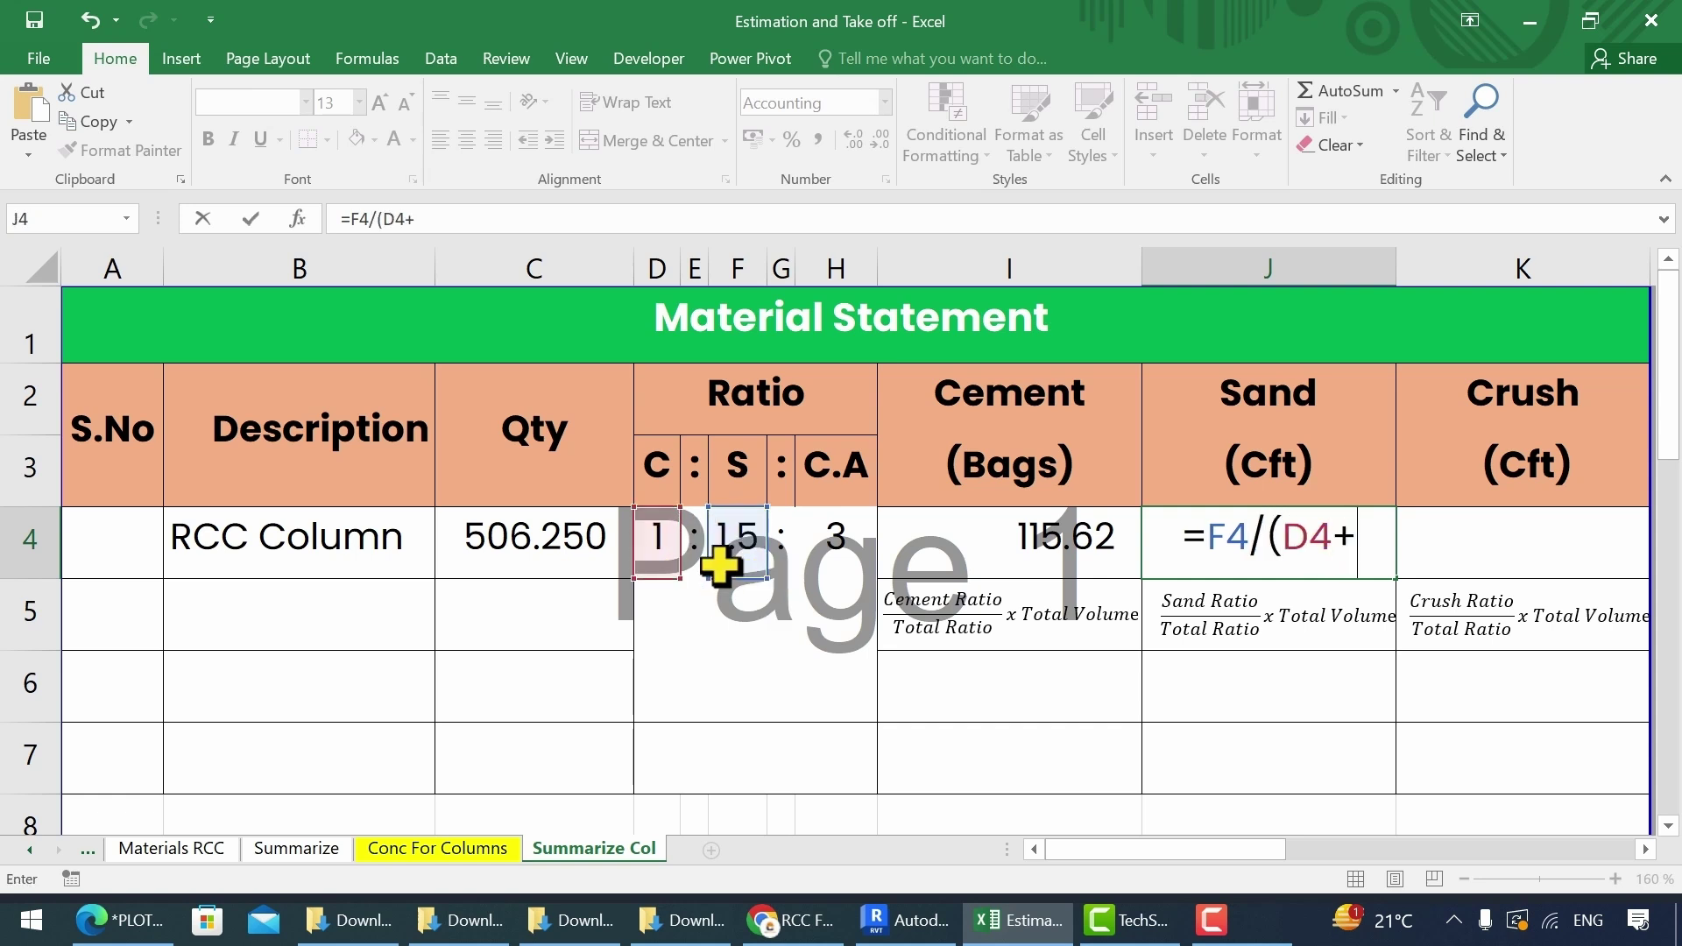
{"action": "left_click", "coordinate": [739, 536]}
{"action": "type", "text": "+"}
{"action": "left_click", "coordinate": [823, 528]}
{"action": "type", "text": ")"}
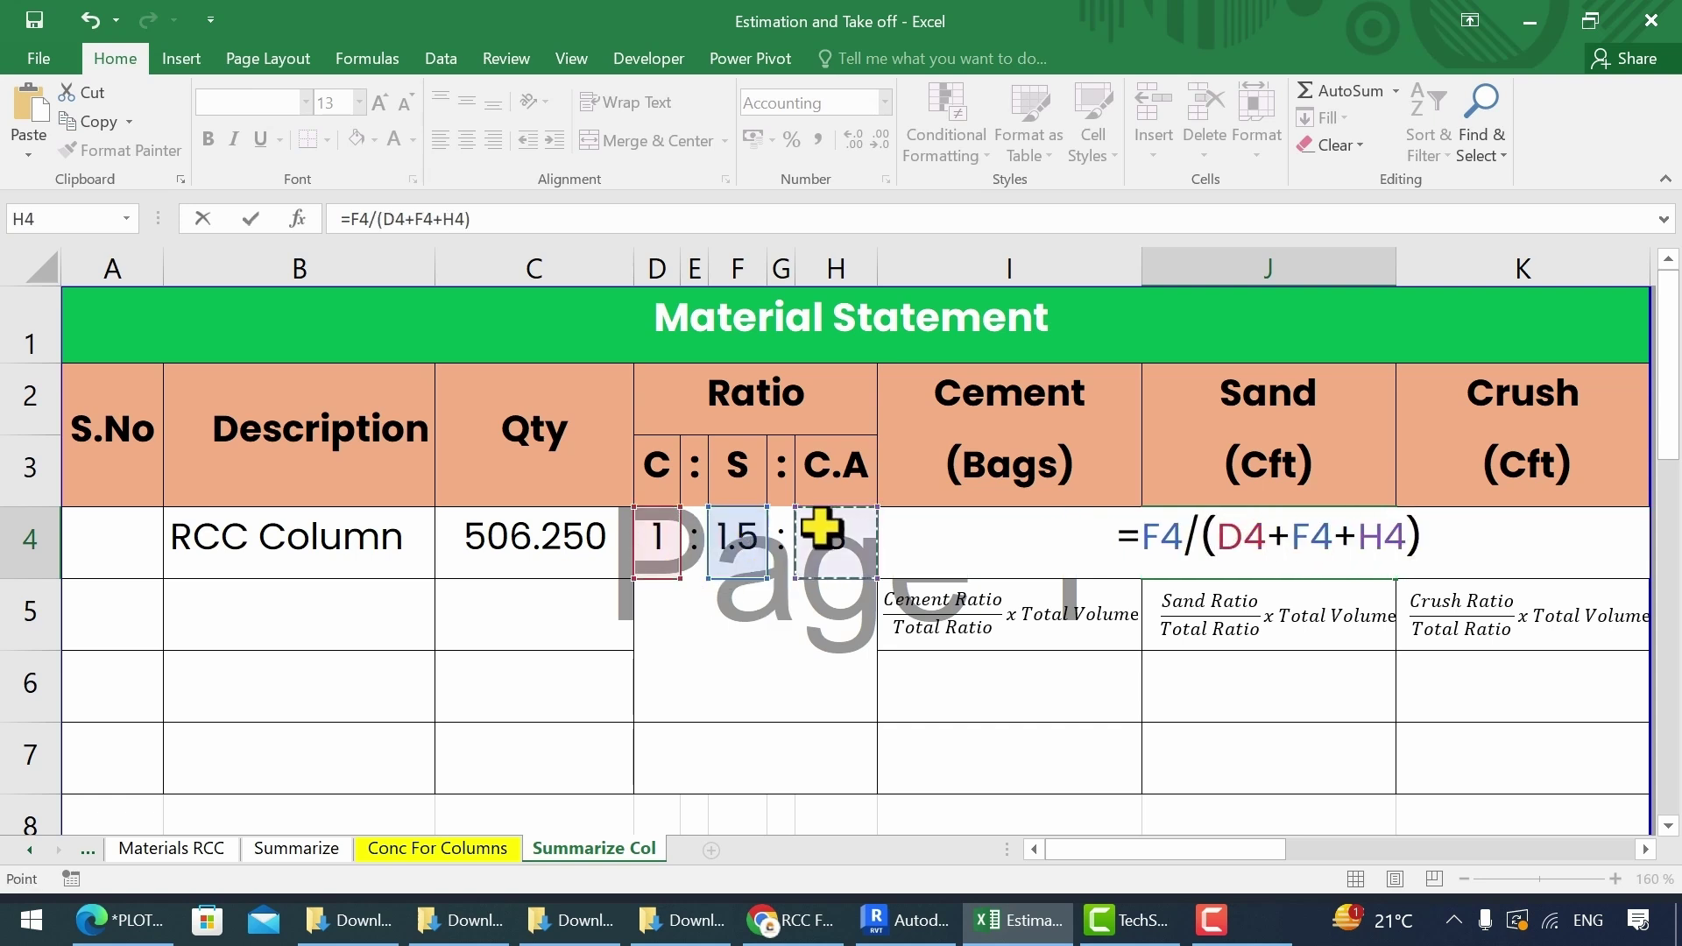
{"action": "type", "text": "*"}
{"action": "left_click", "coordinate": [550, 540]}
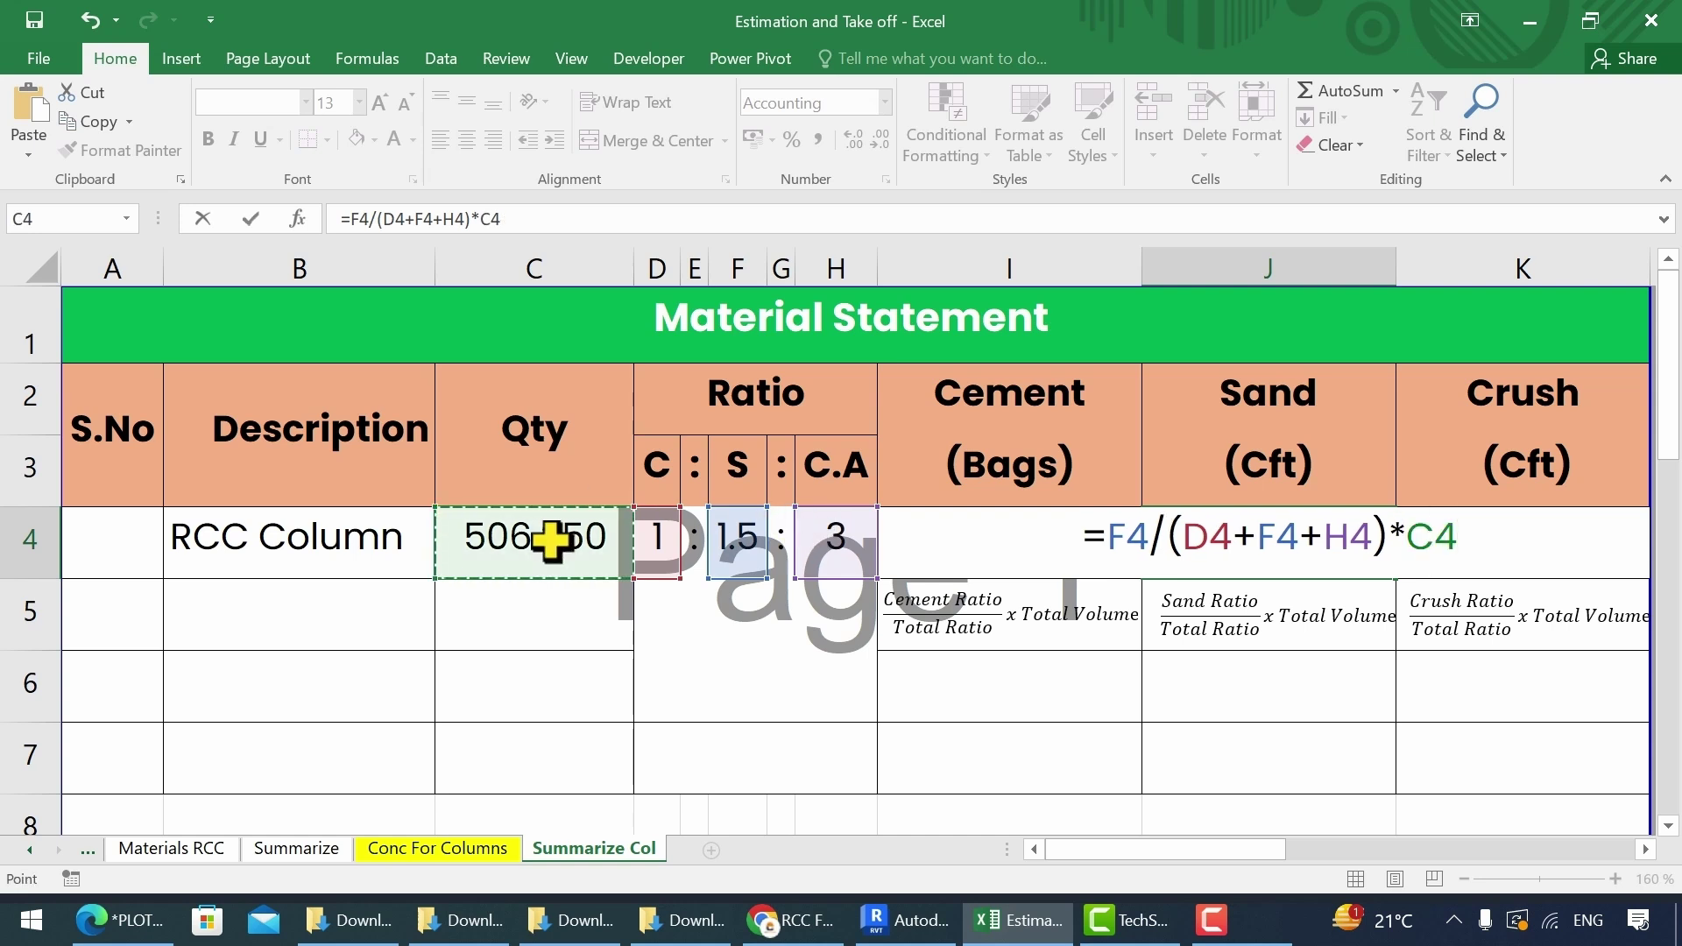
{"action": "type", "text": "*"}
{"action": "type", "text": "1.54"}
{"action": "key", "text": "Return"}
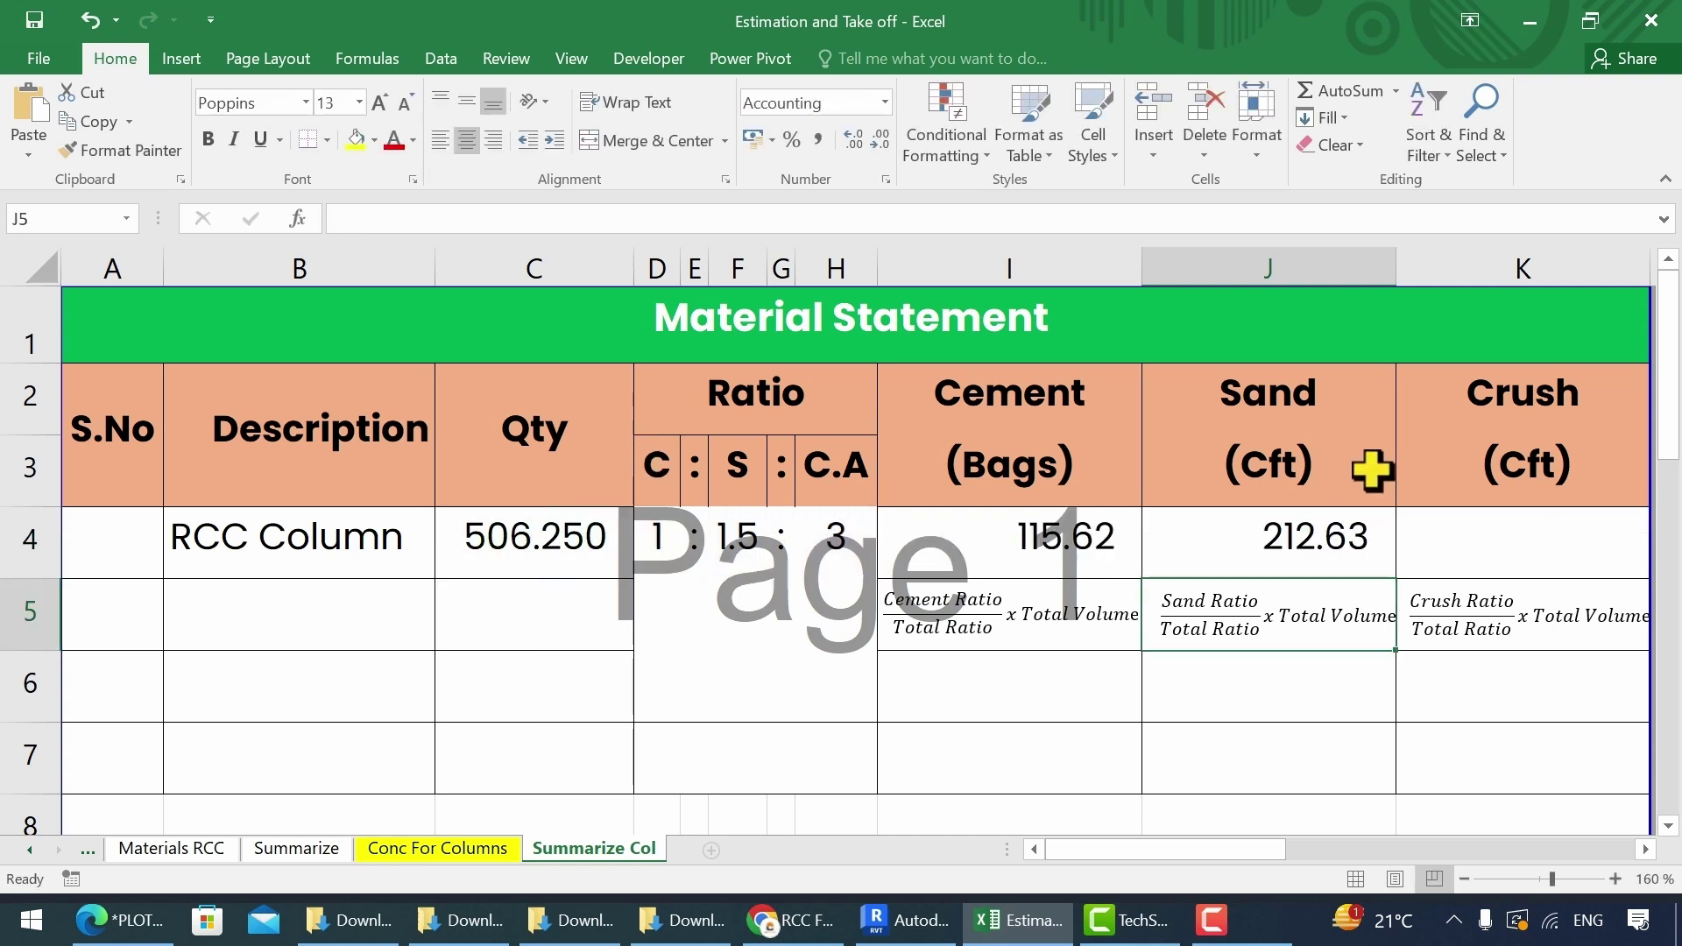
{"action": "left_click", "coordinate": [1446, 549]}
Step: Build the crush formula =H4/(D4+F4+H4)*C4*1.54 in K4 after cancelling a false start
{"action": "type", "text": "="}
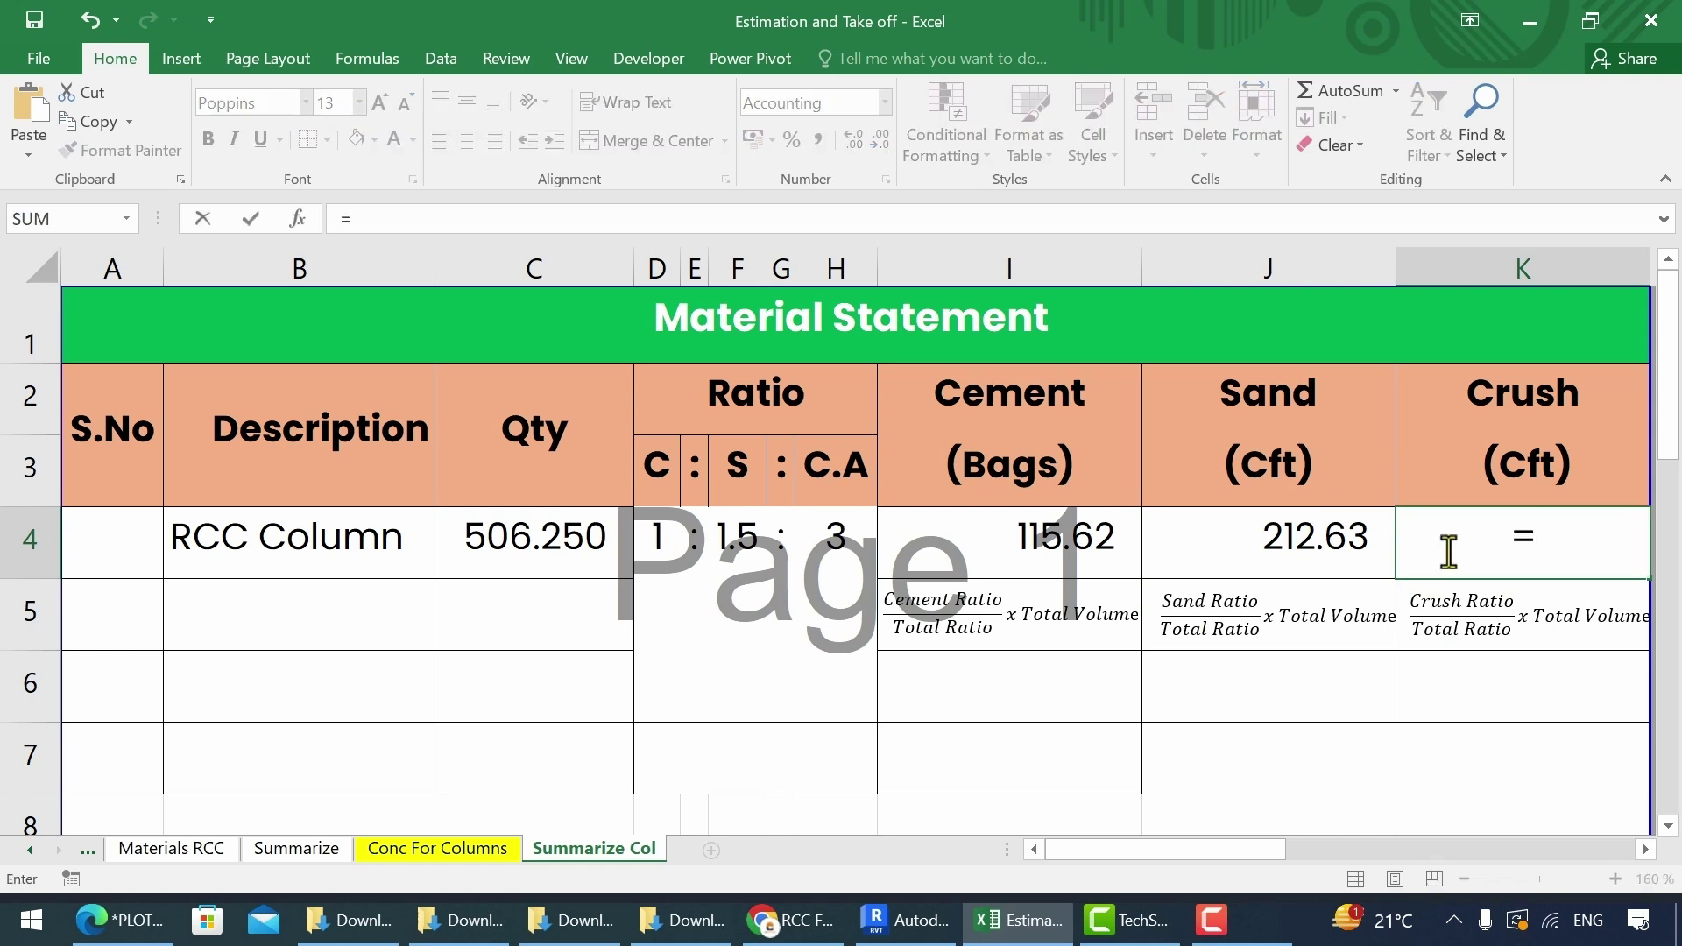
{"action": "key", "text": "Escape"}
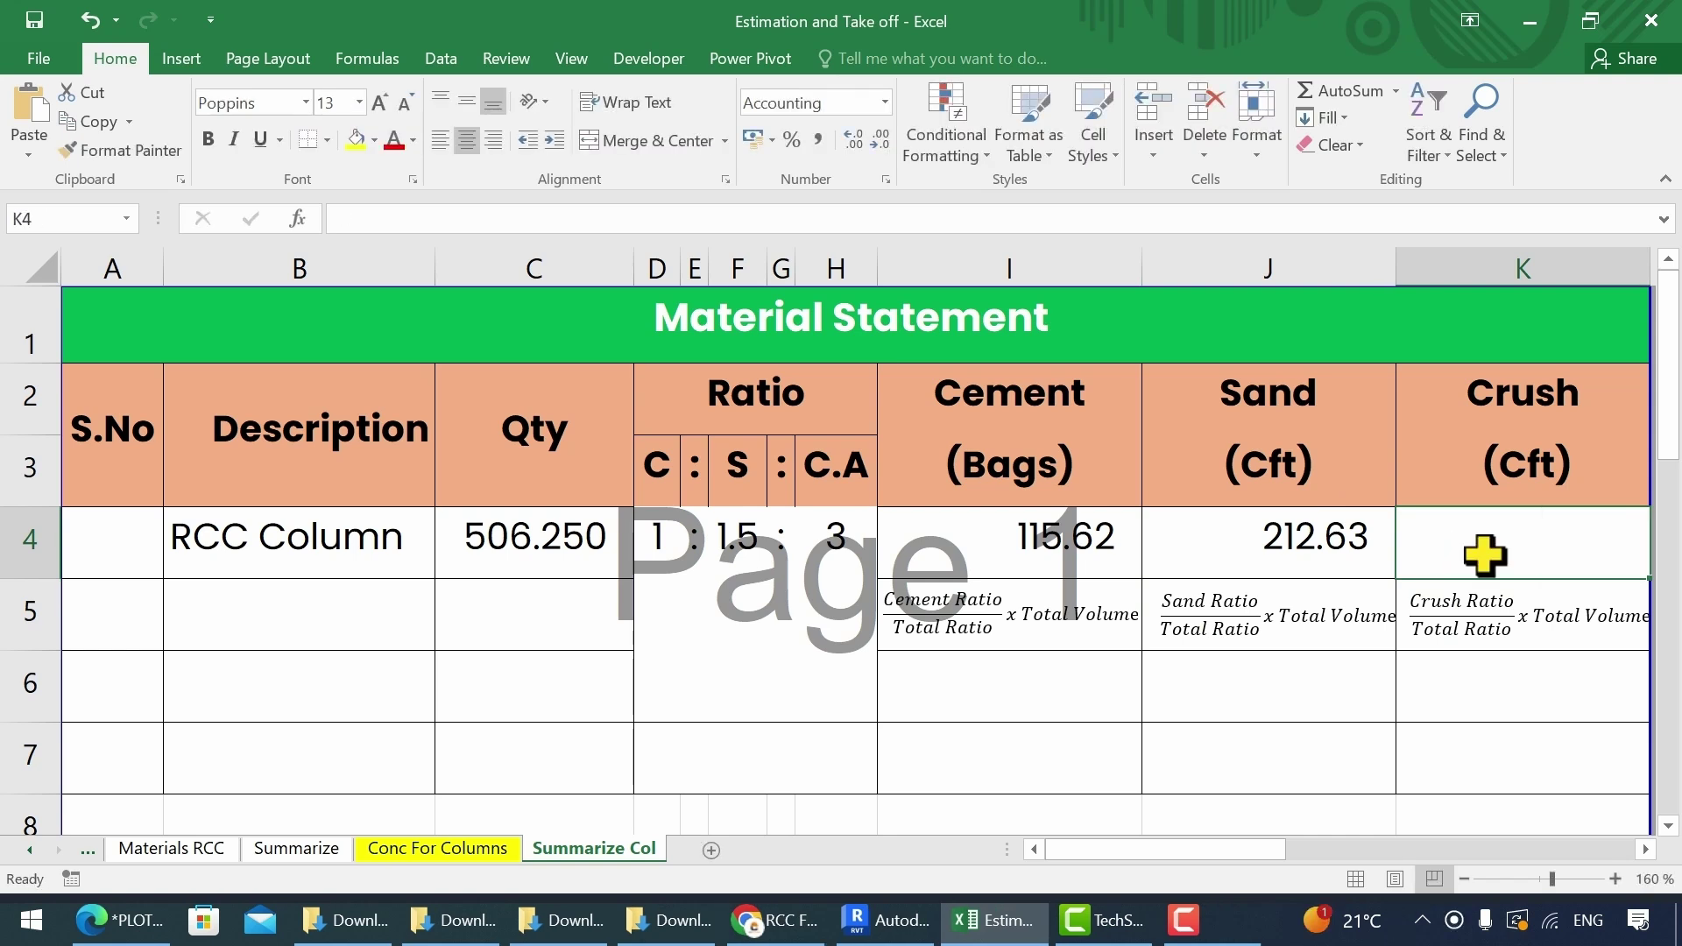
{"action": "type", "text": "="}
{"action": "left_click", "coordinate": [837, 540]}
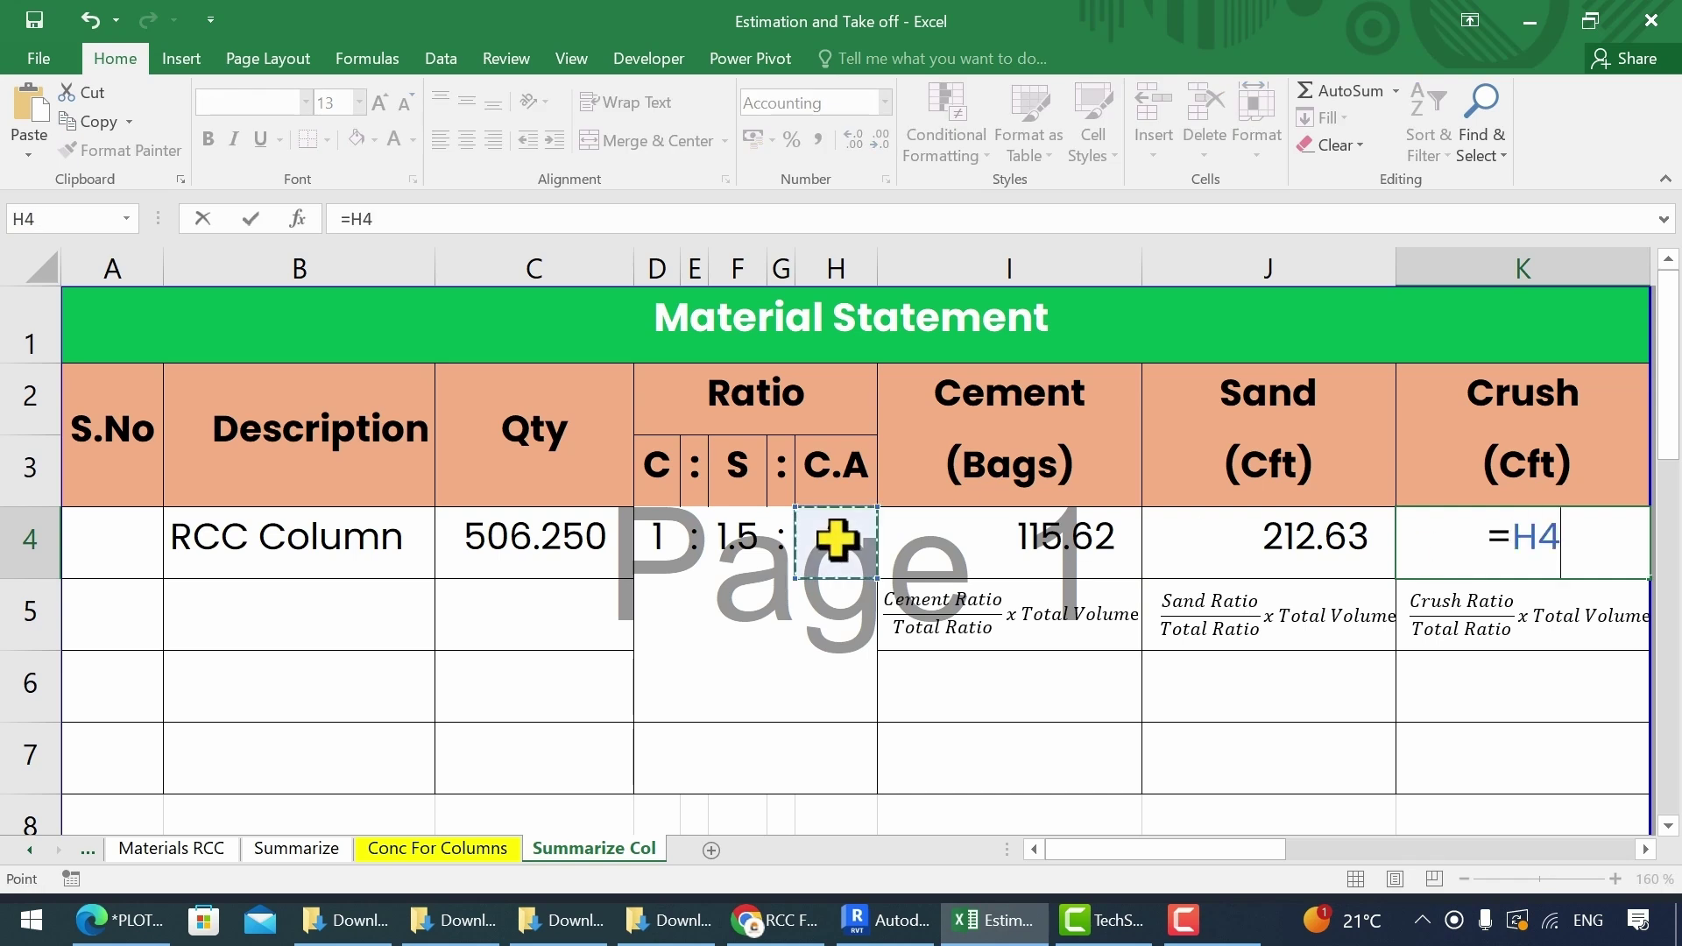
{"action": "type", "text": "/"}
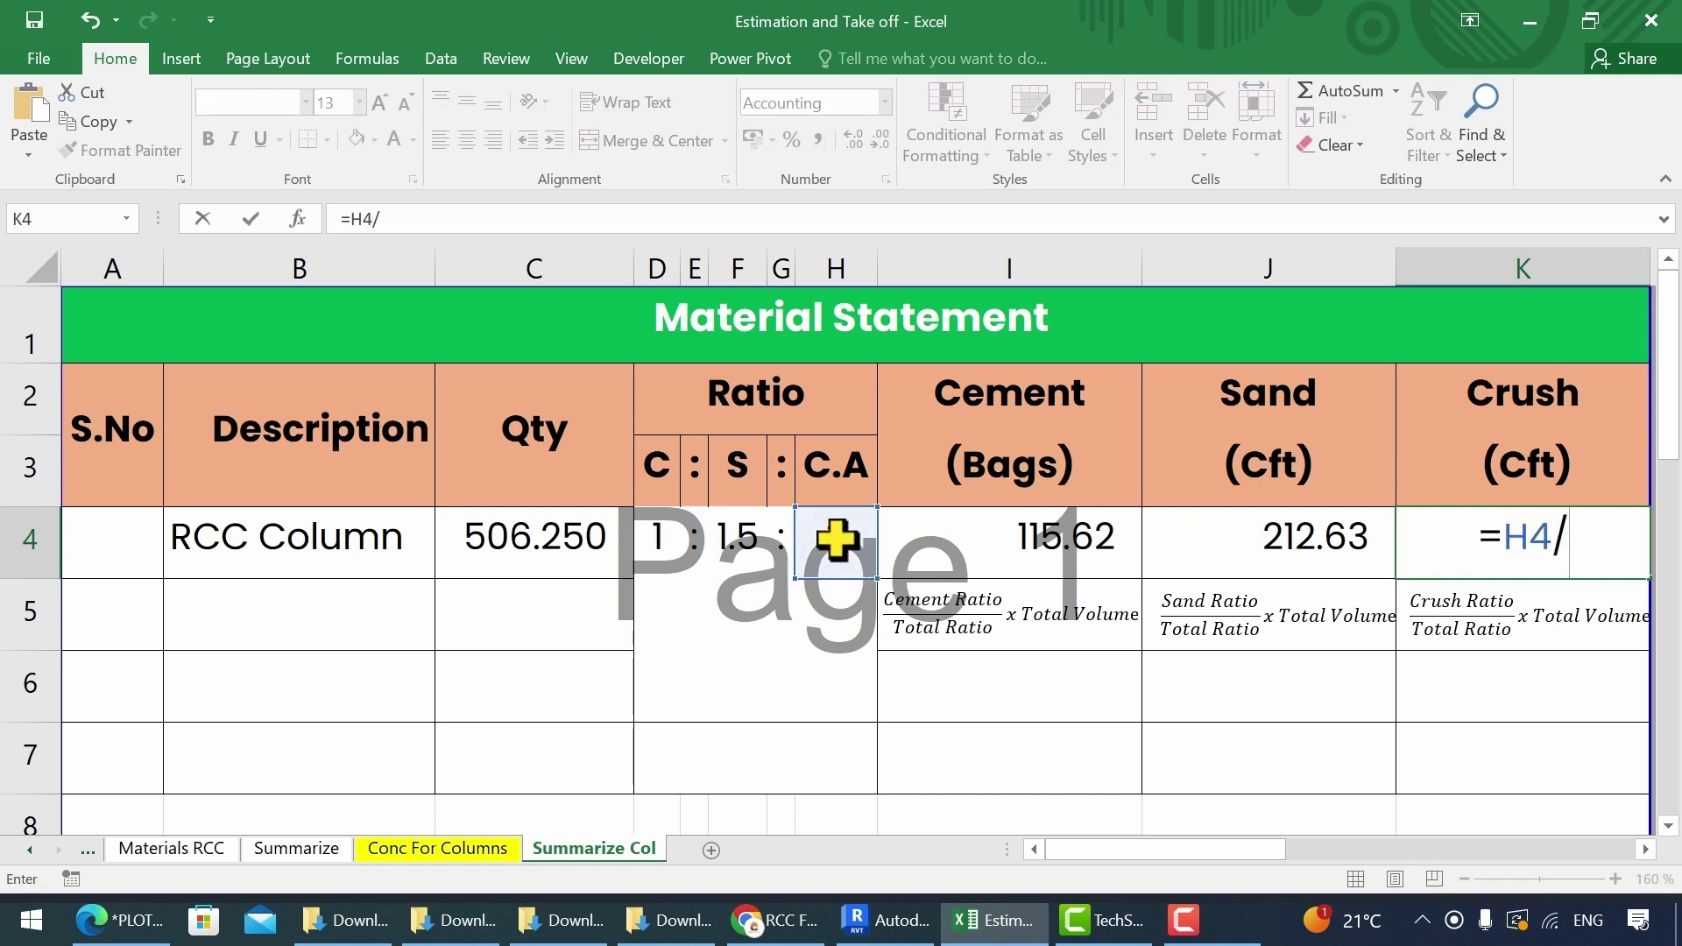
{"action": "type", "text": "("}
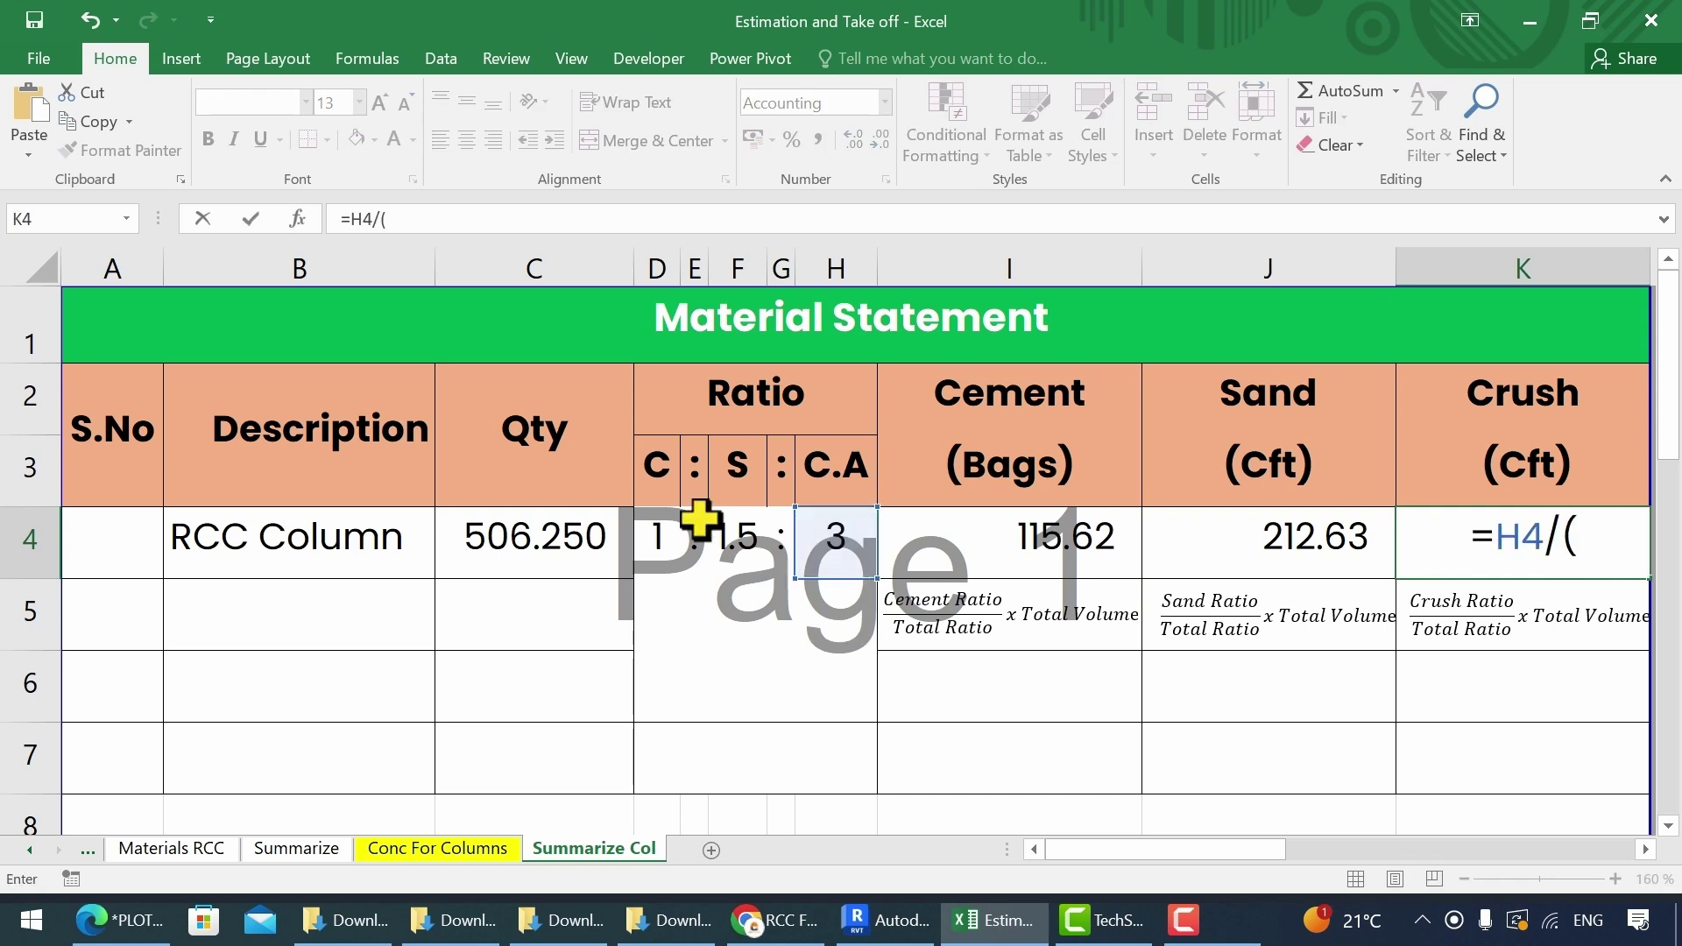
{"action": "left_click", "coordinate": [660, 534]}
{"action": "type", "text": "+"}
{"action": "left_click", "coordinate": [743, 534]}
{"action": "type", "text": "+"}
{"action": "left_click", "coordinate": [844, 529]}
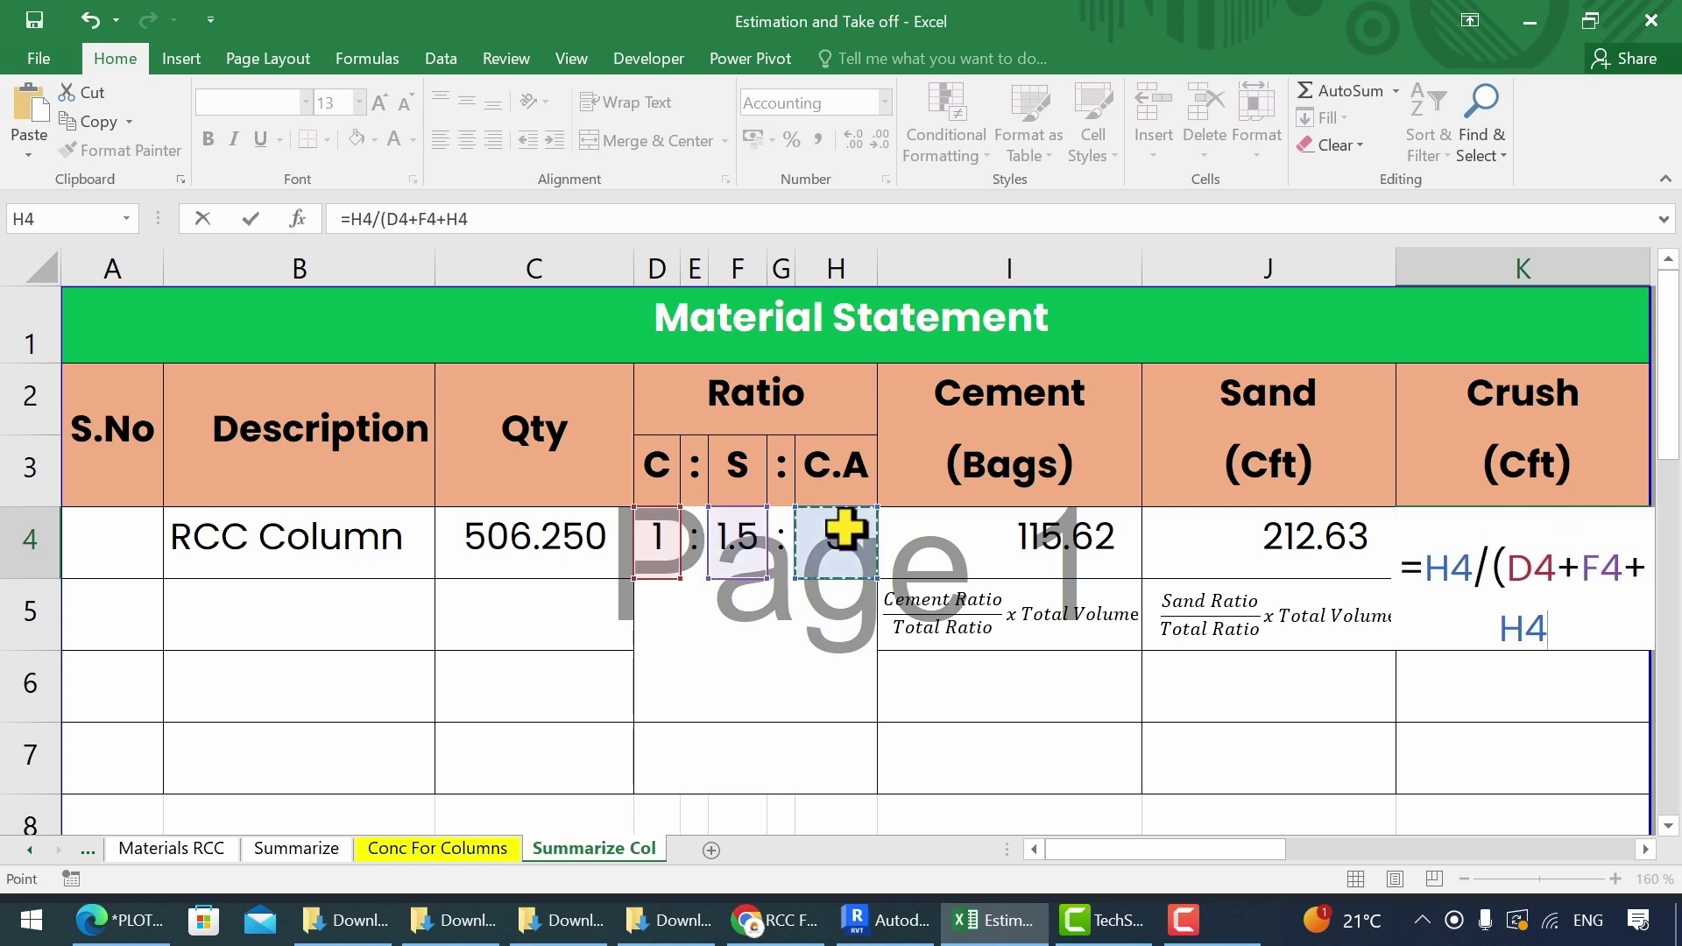
{"action": "type", "text": ")*"}
{"action": "left_click", "coordinate": [549, 543]}
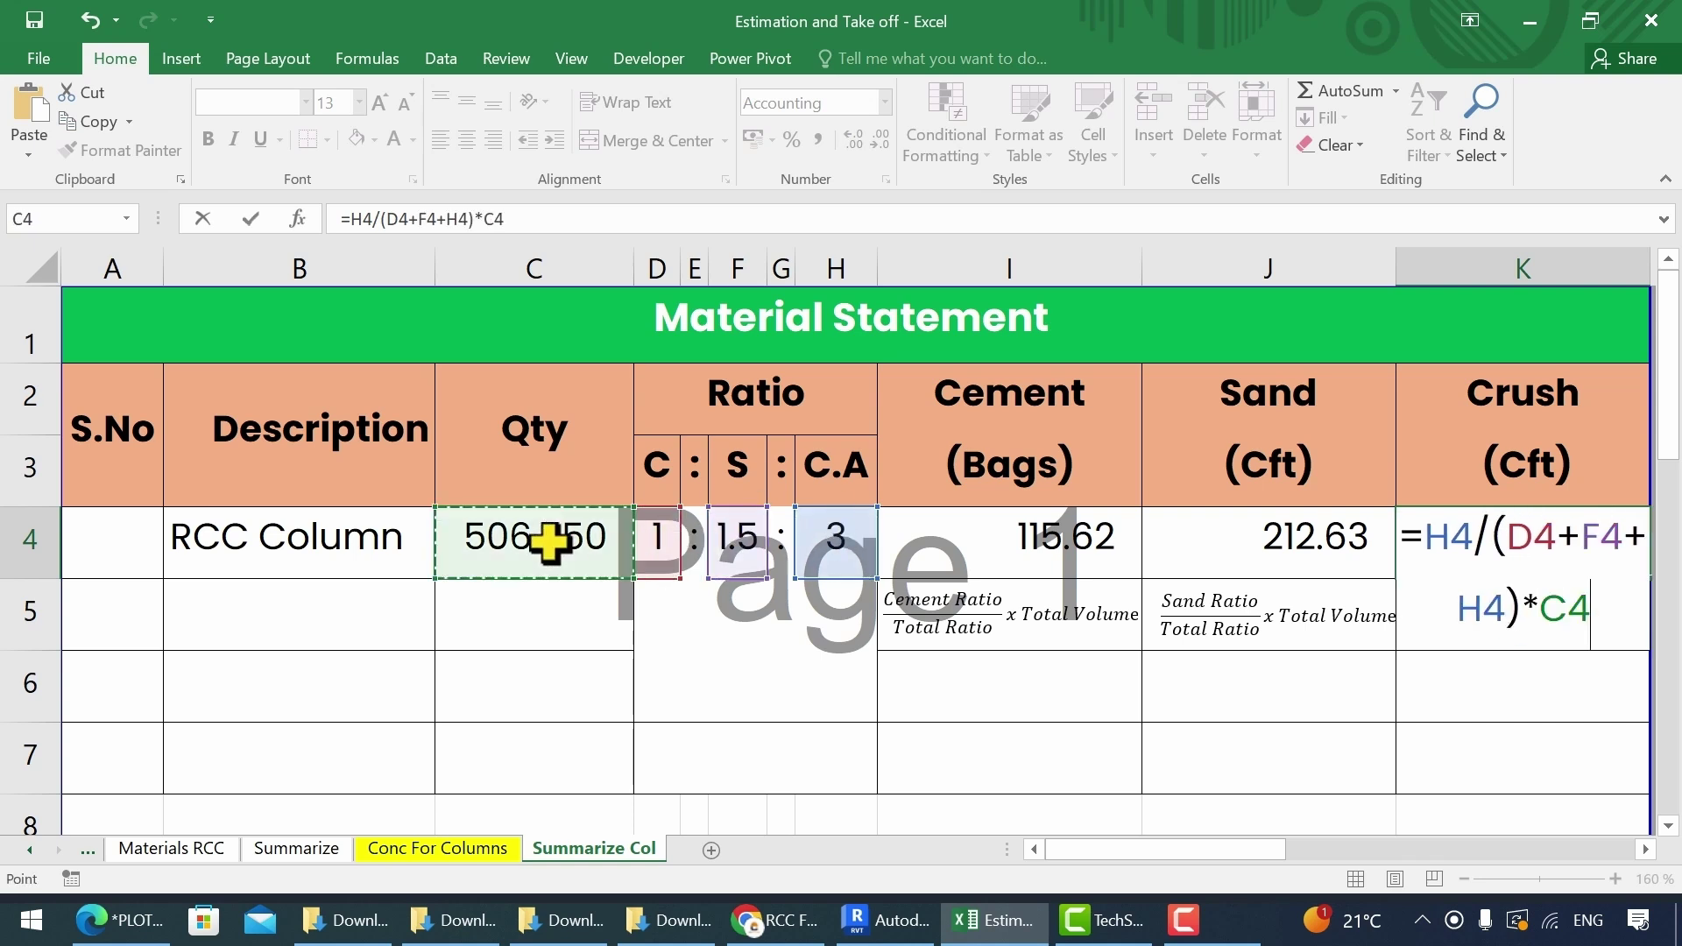
{"action": "type", "text": "*1.54"}
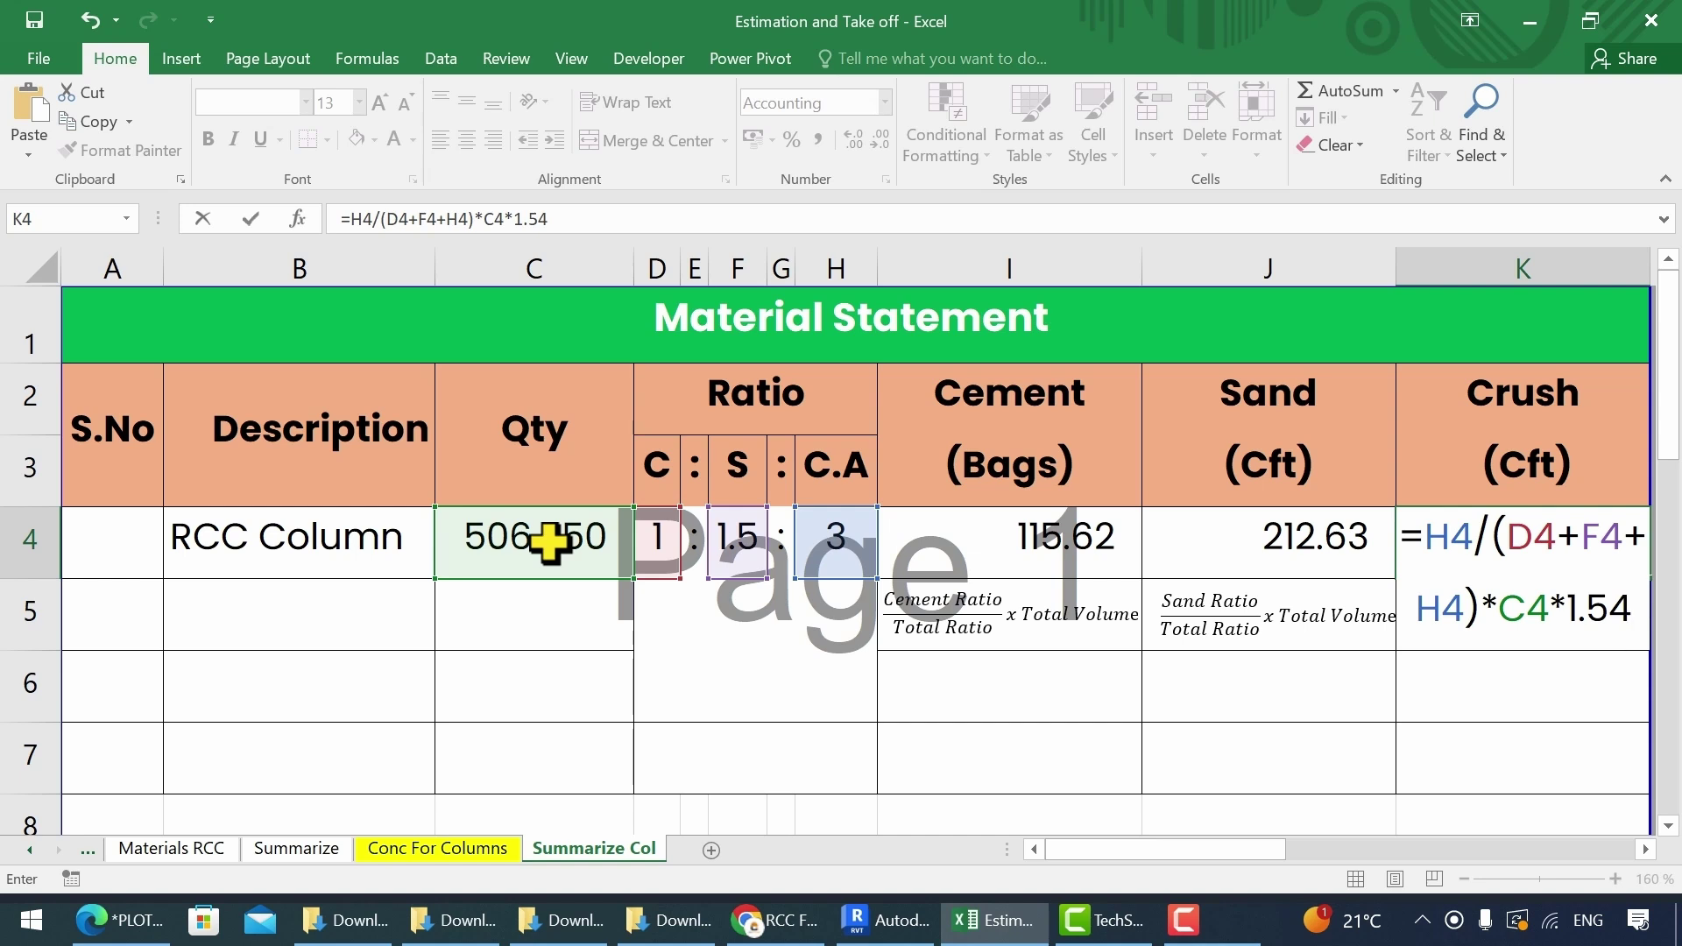
Step: Commit the crush formula, then pick sand 2 and aggregate 4 from the dropdowns for a 1:2:4 mix
{"action": "key", "text": "Return"}
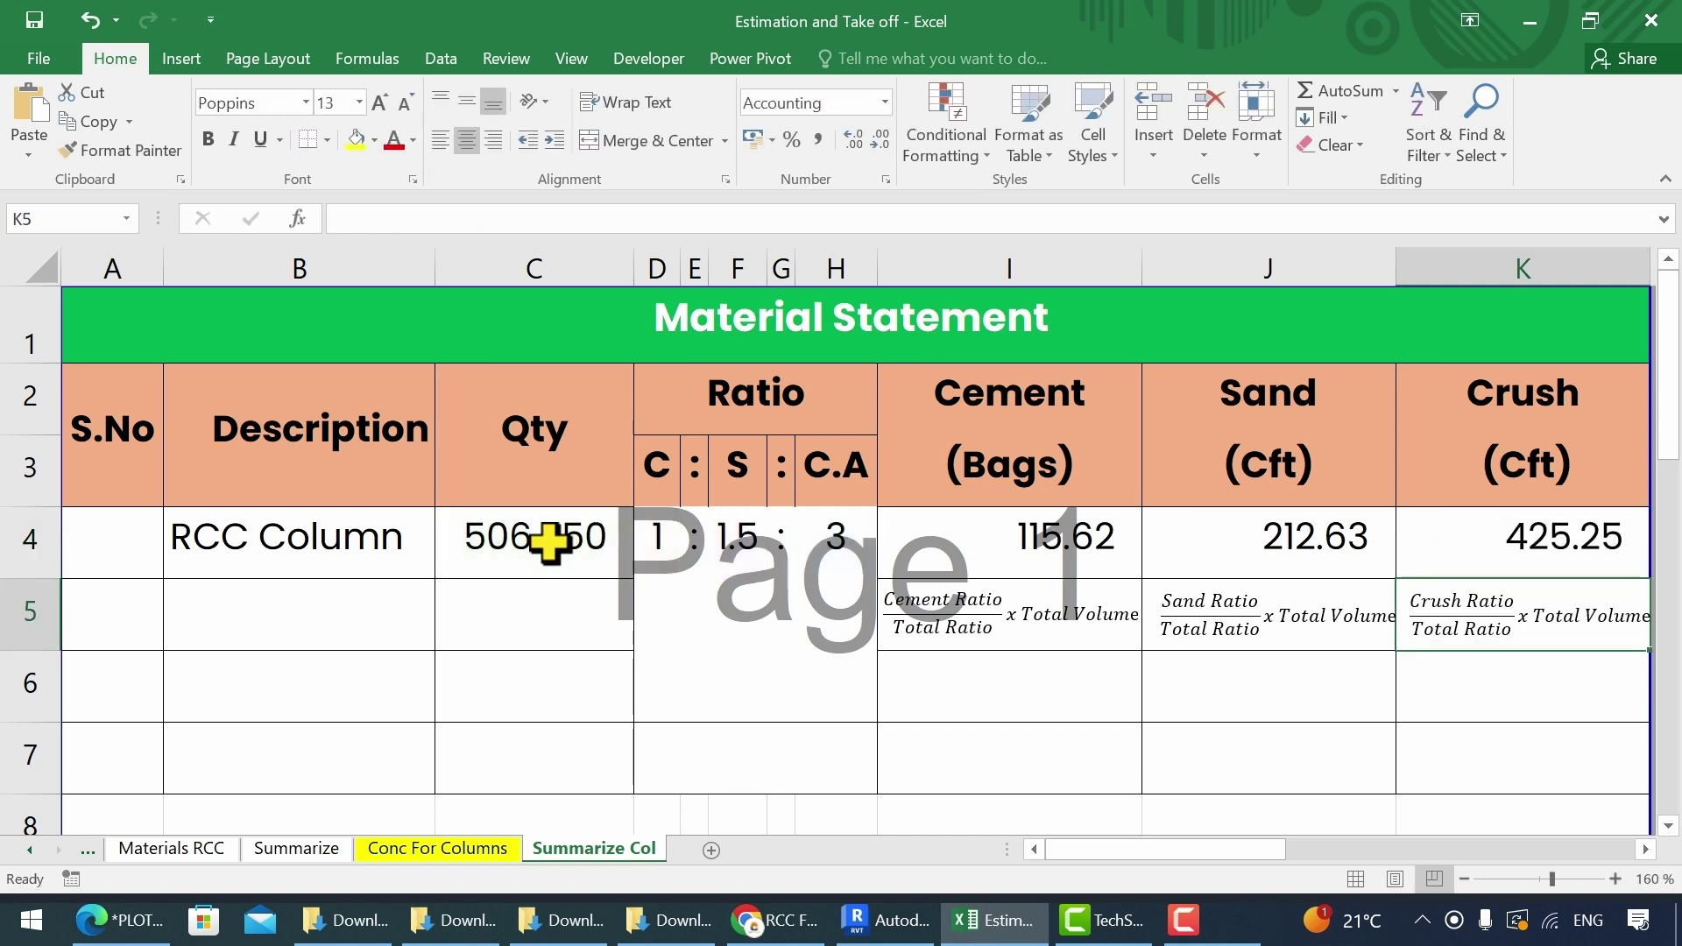
{"action": "left_click", "coordinate": [843, 536]}
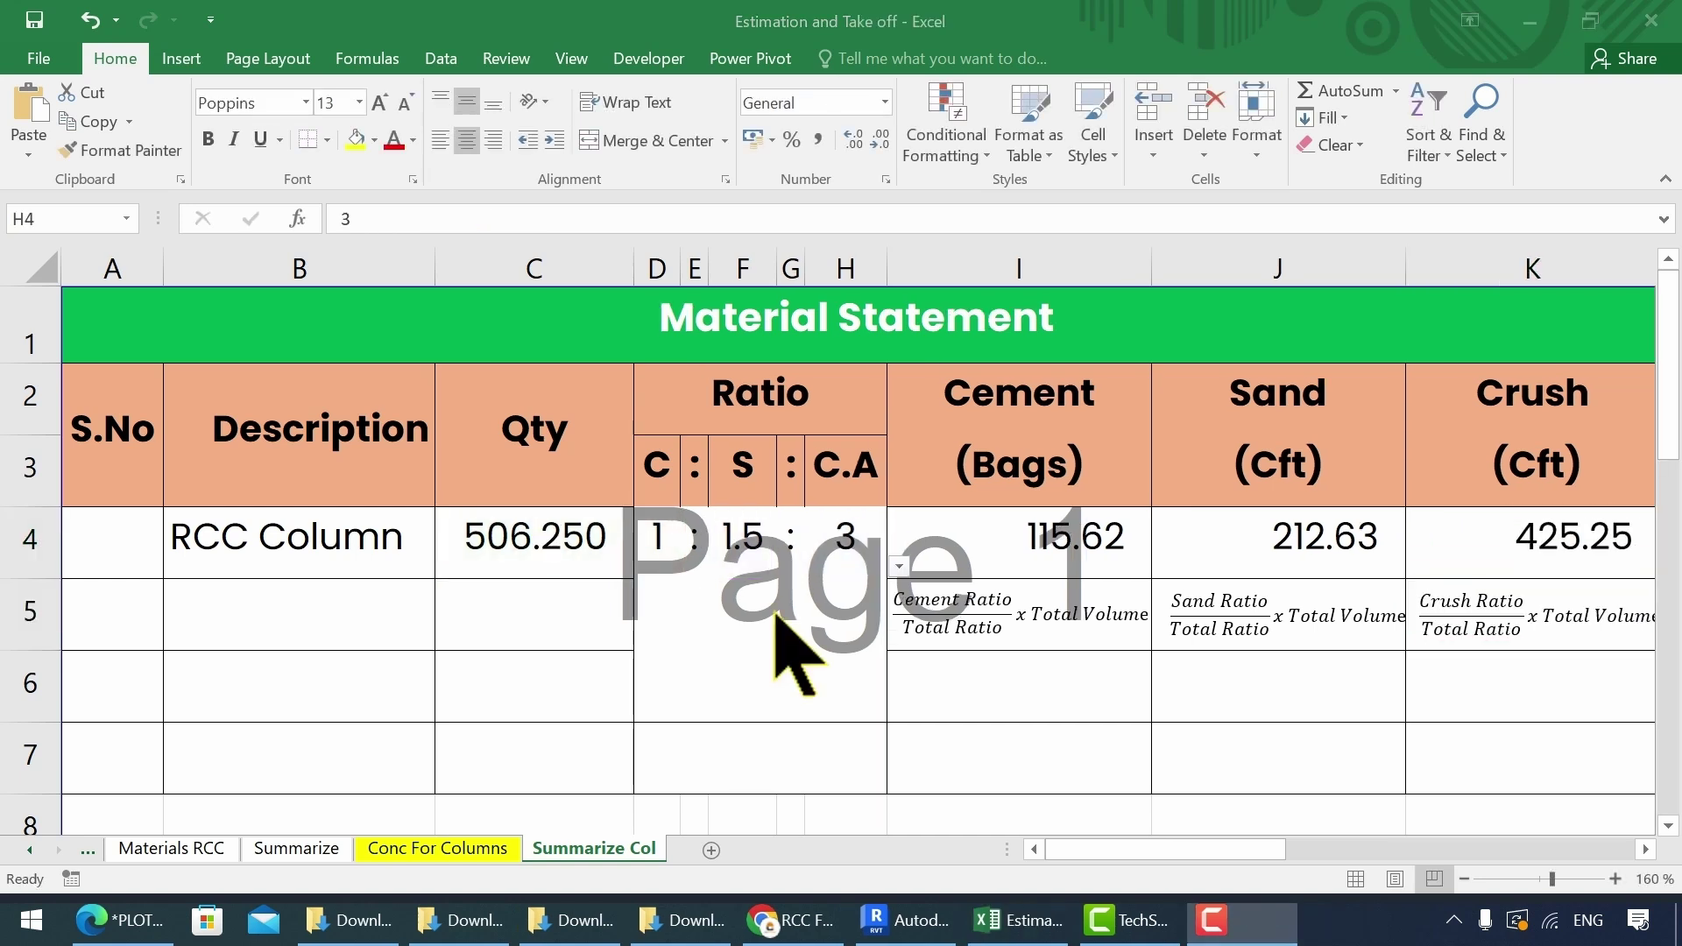
{"action": "left_click", "coordinate": [741, 533]}
{"action": "left_click", "coordinate": [789, 566]}
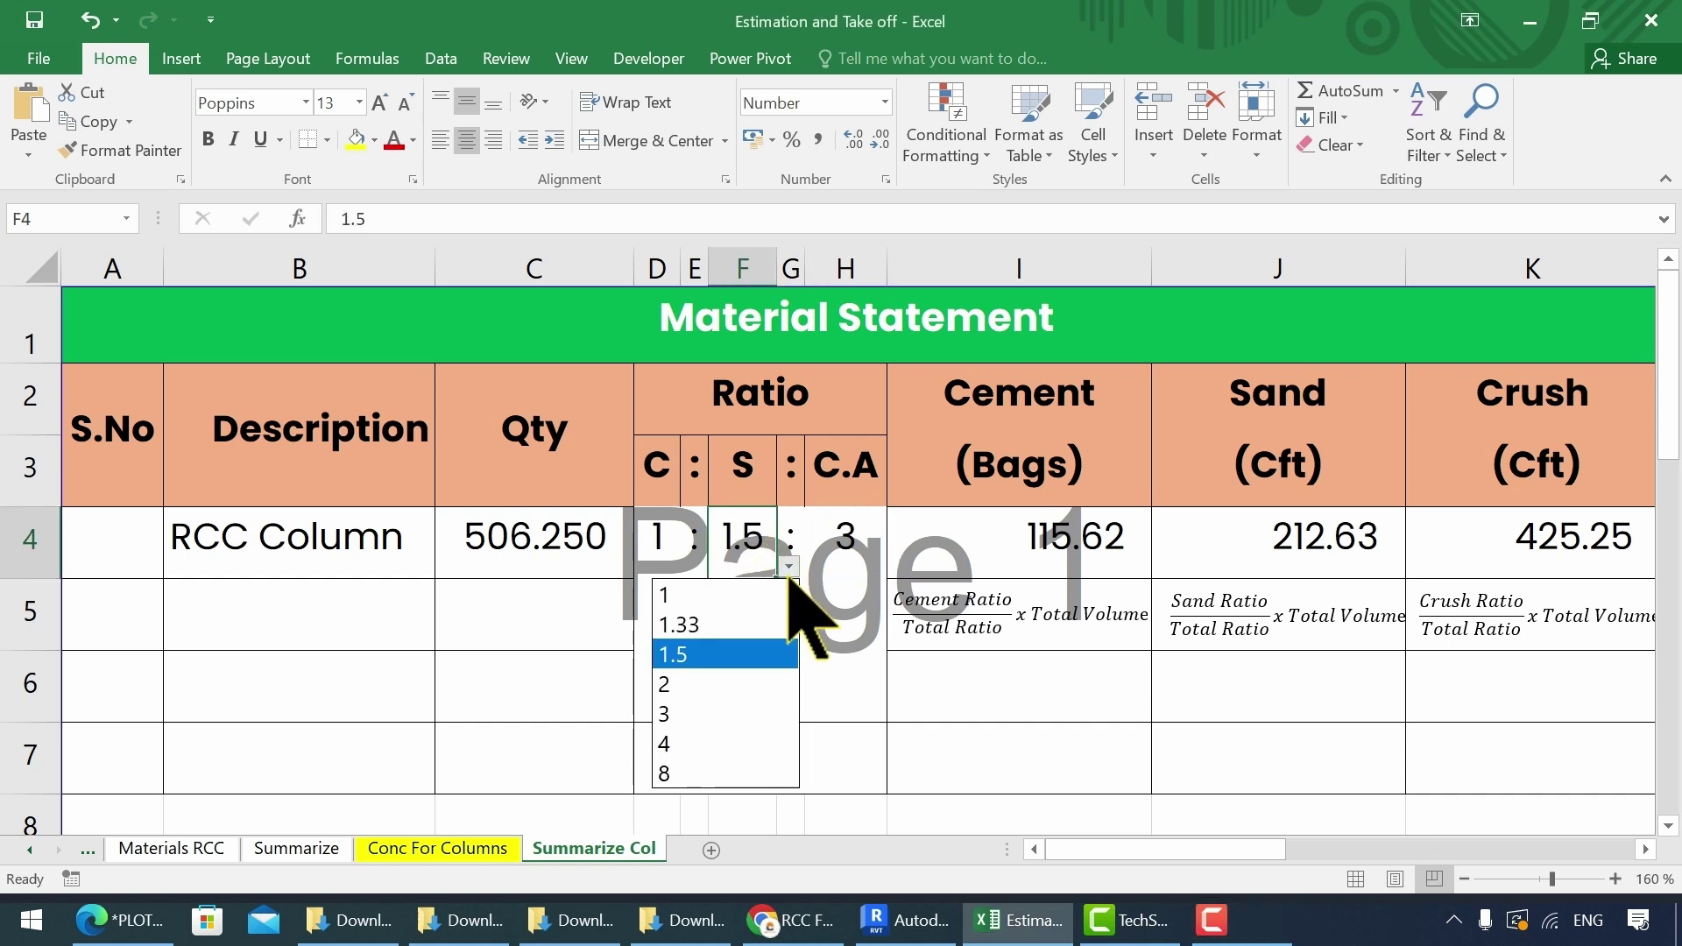
{"action": "left_click", "coordinate": [721, 684]}
{"action": "left_click", "coordinate": [867, 556]}
{"action": "left_click", "coordinate": [898, 566]}
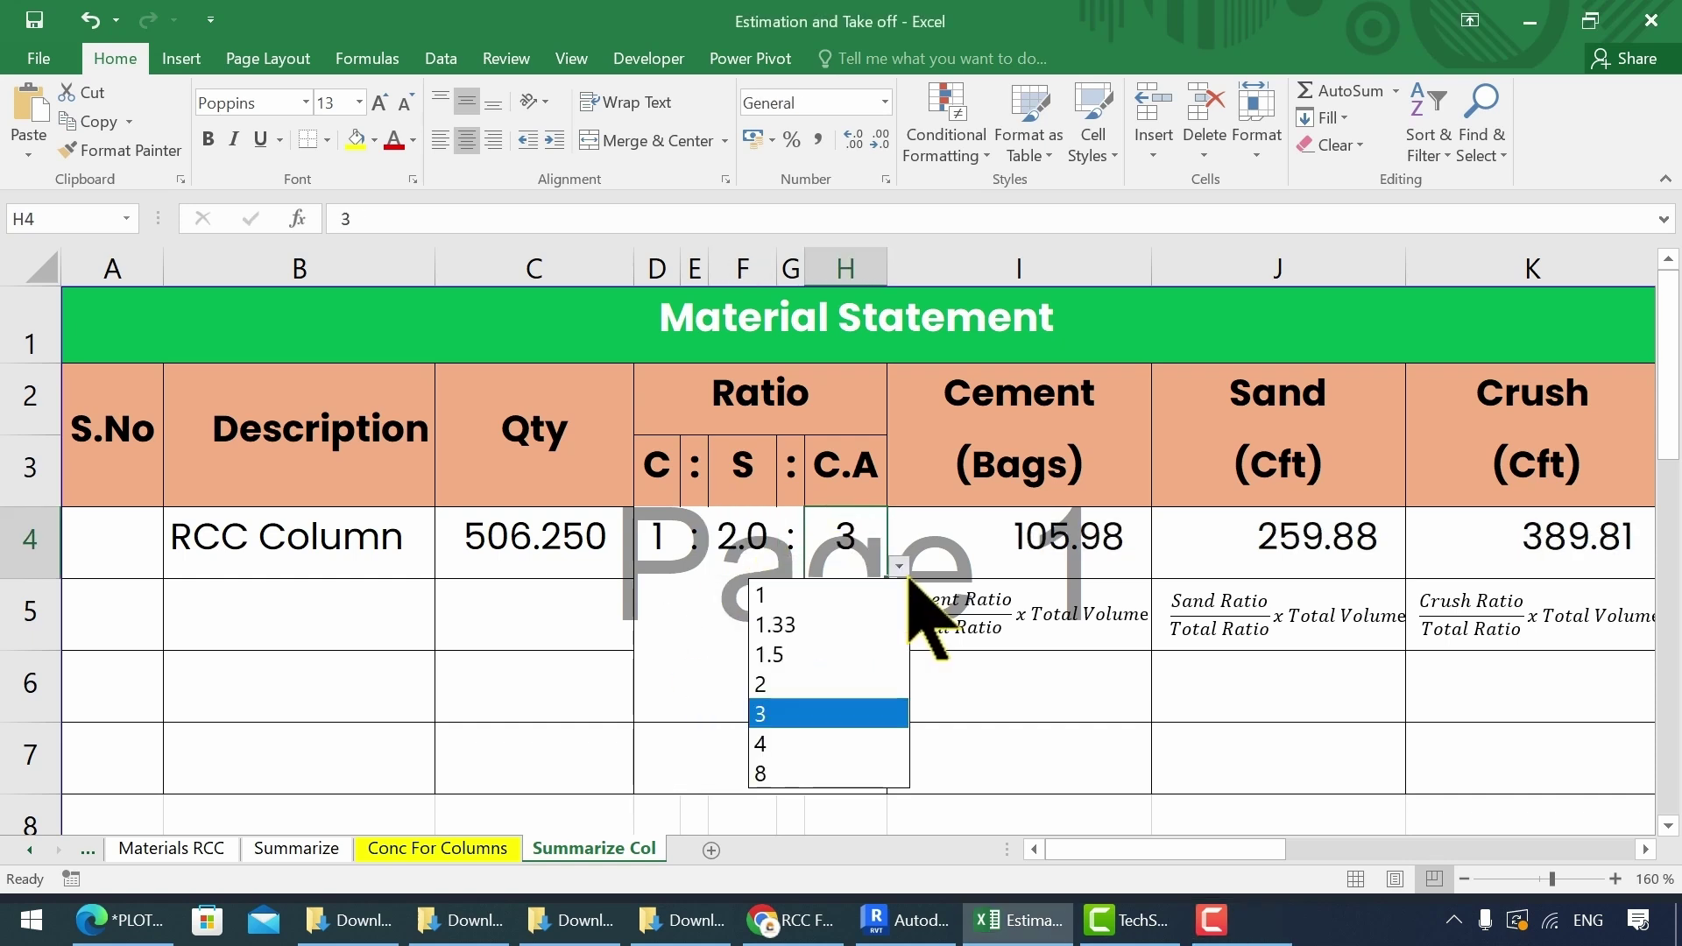
{"action": "left_click", "coordinate": [806, 744]}
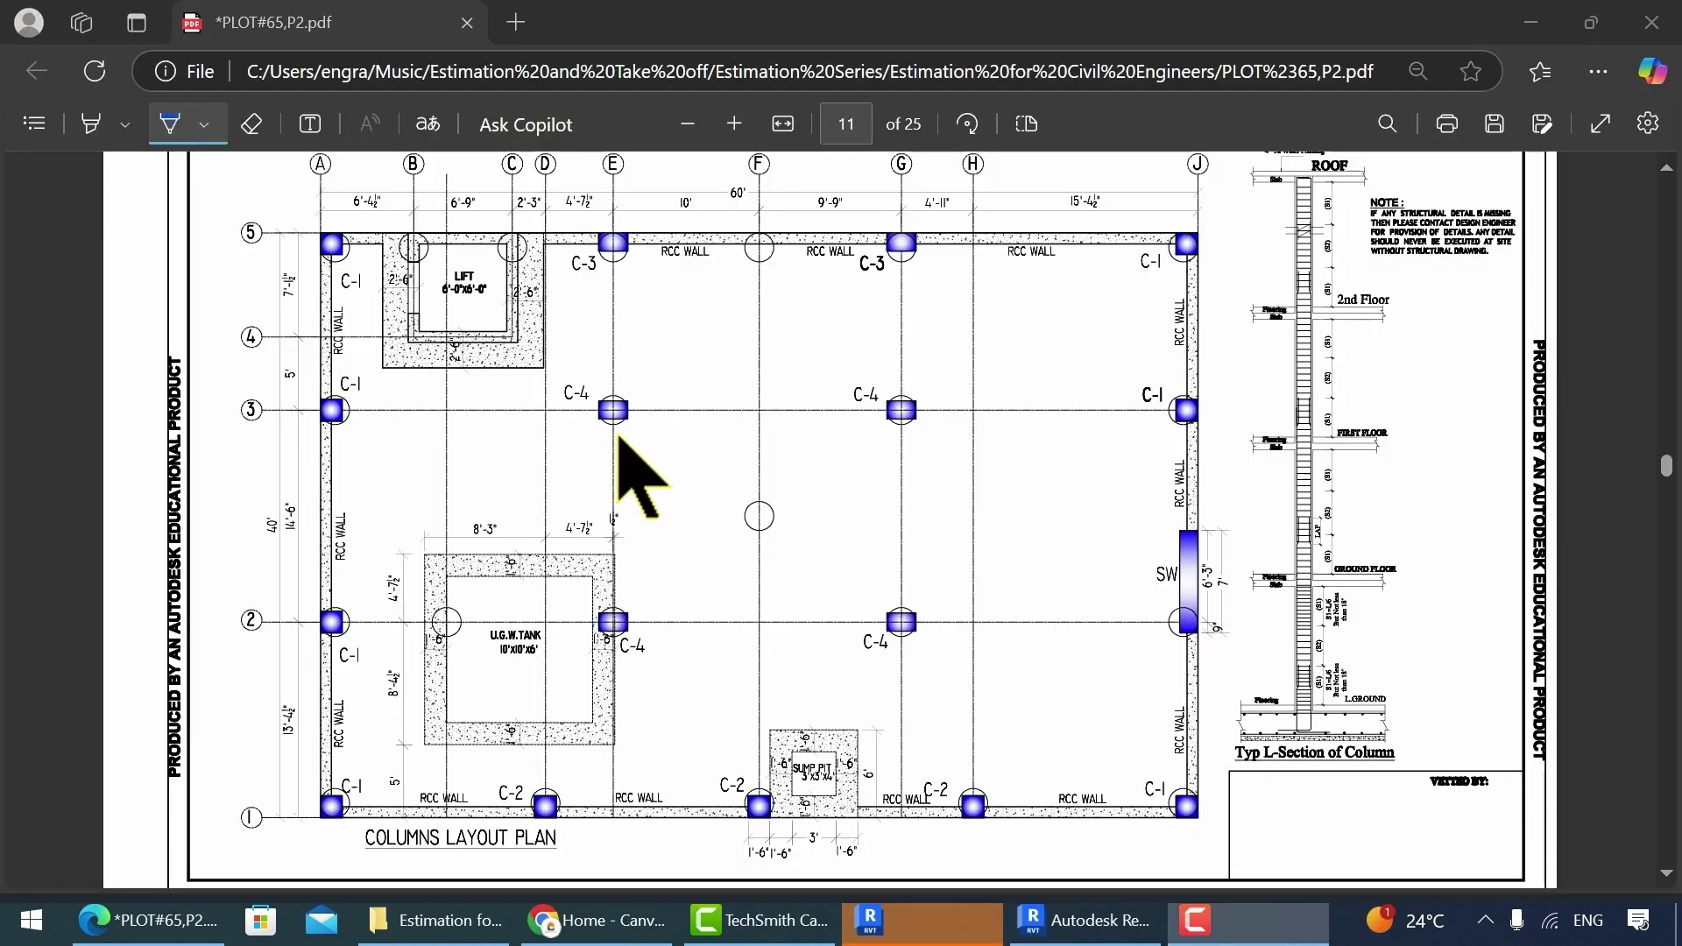
Step: Go to page 21 of the drawings PDF, the beam framing plan
{"action": "left_click", "coordinate": [854, 132]}
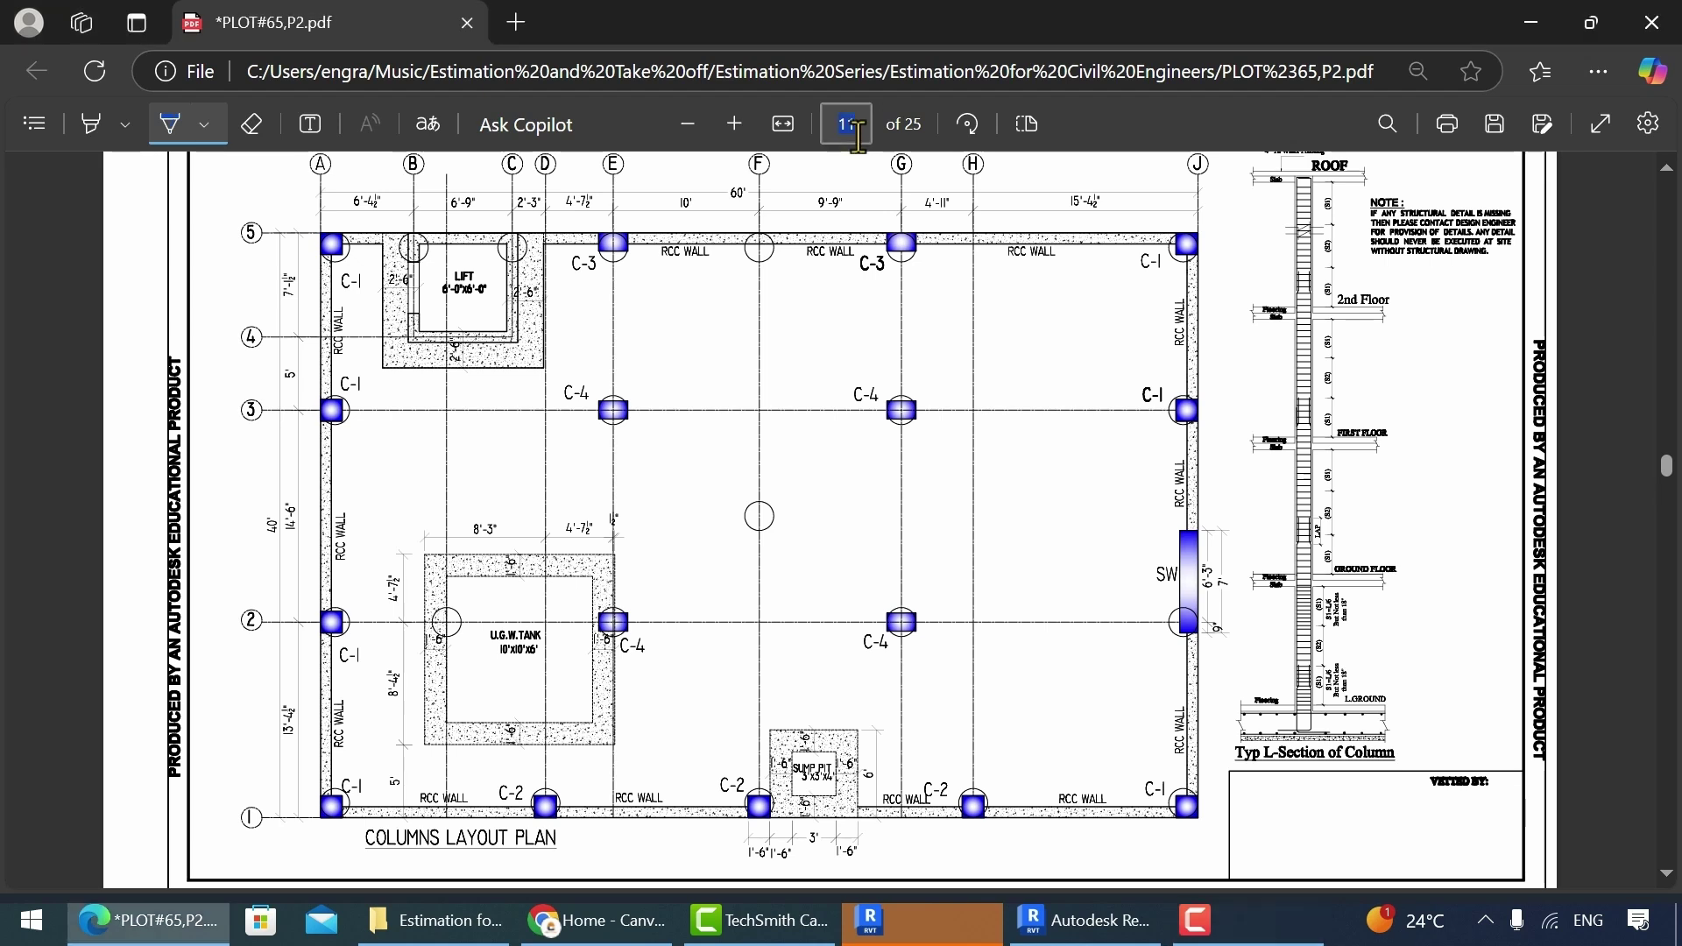
{"action": "type", "text": "21"}
{"action": "key", "text": "Return"}
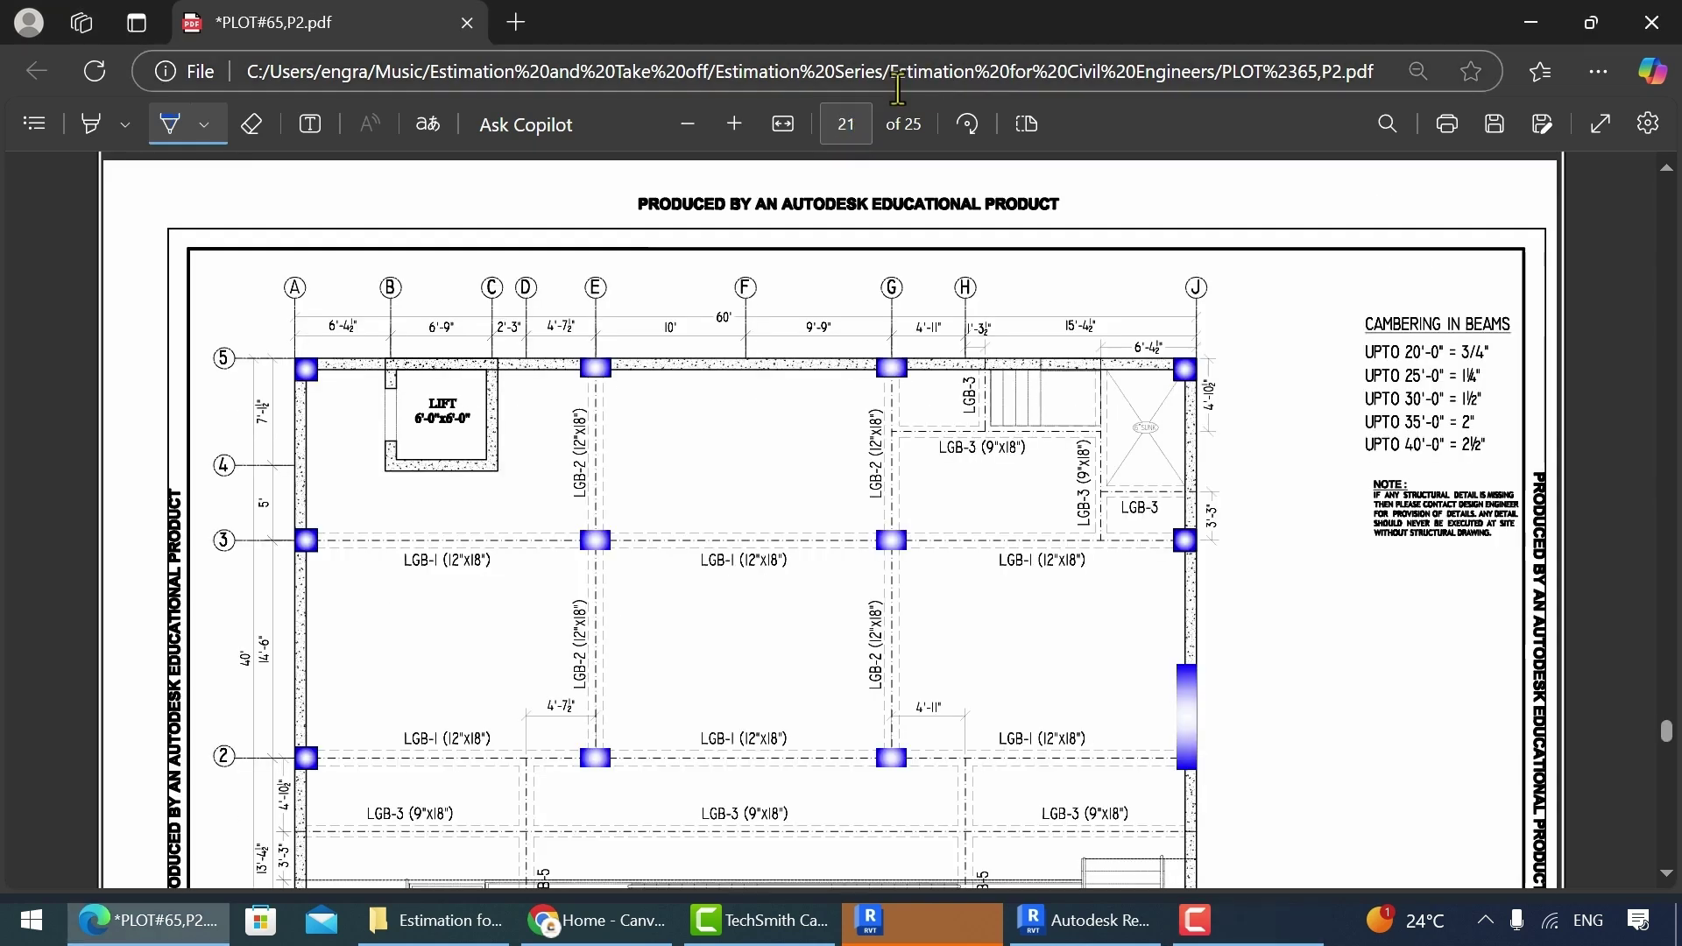
{"action": "scroll", "coordinate": [893, 501], "scroll_direction": "up", "scroll_amount": 5, "text": "ctrl"}
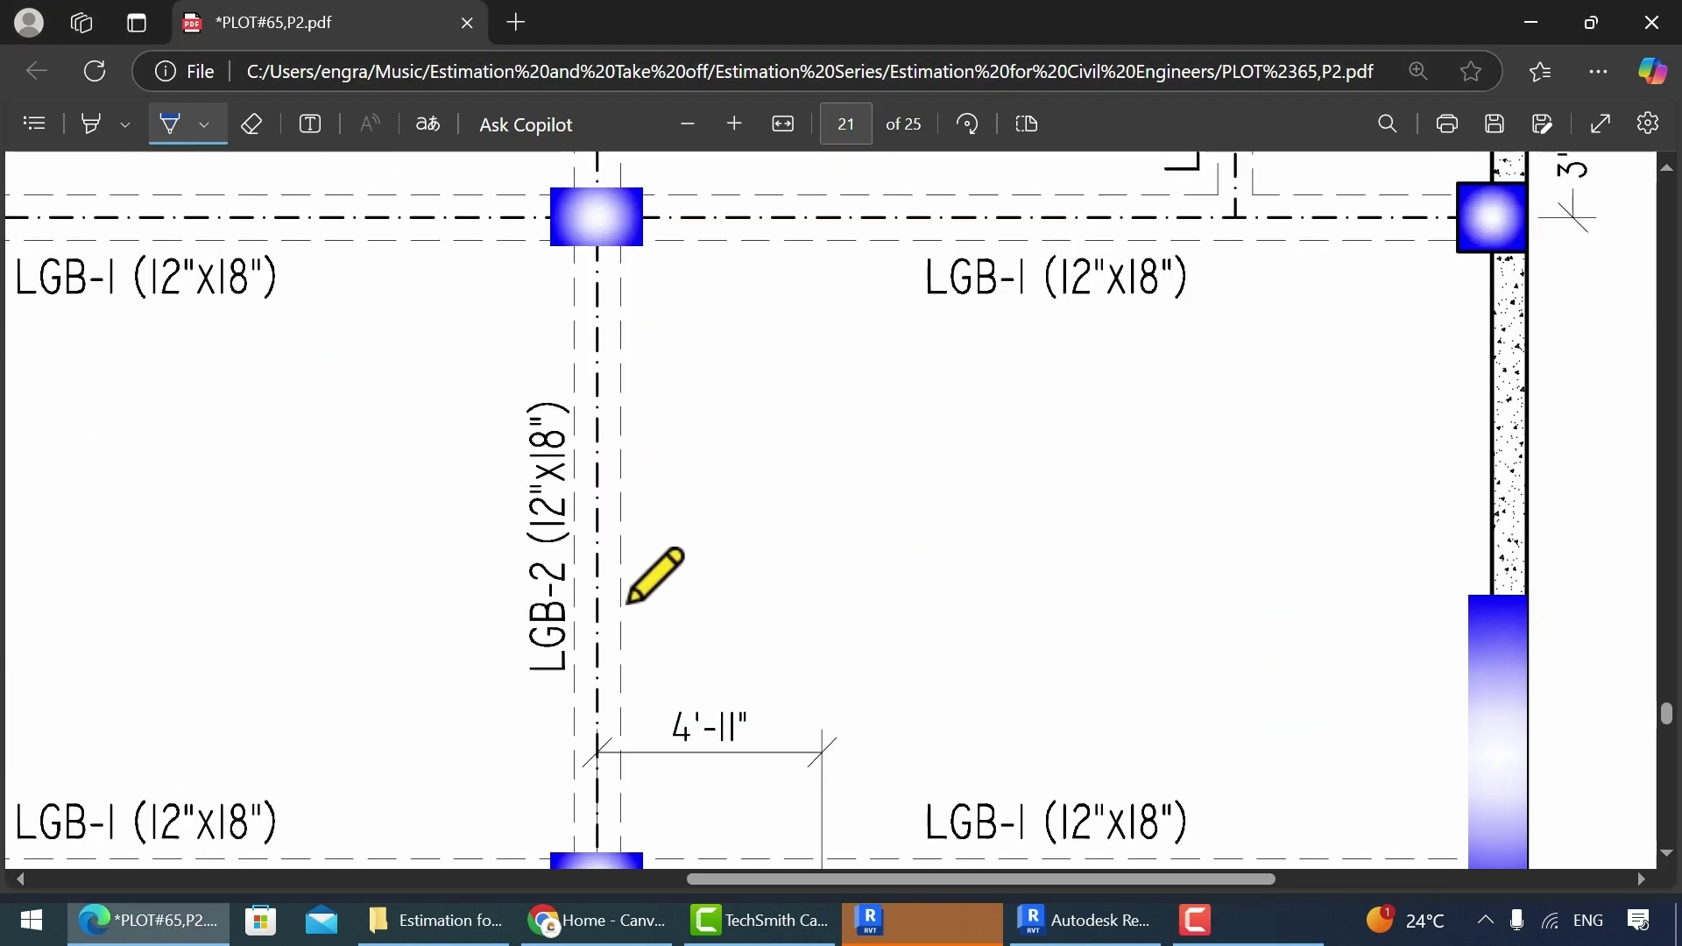
{"action": "scroll", "coordinate": [644, 543], "scroll_direction": "down", "scroll_amount": 2}
{"action": "scroll", "coordinate": [653, 538], "scroll_direction": "up", "scroll_amount": 2}
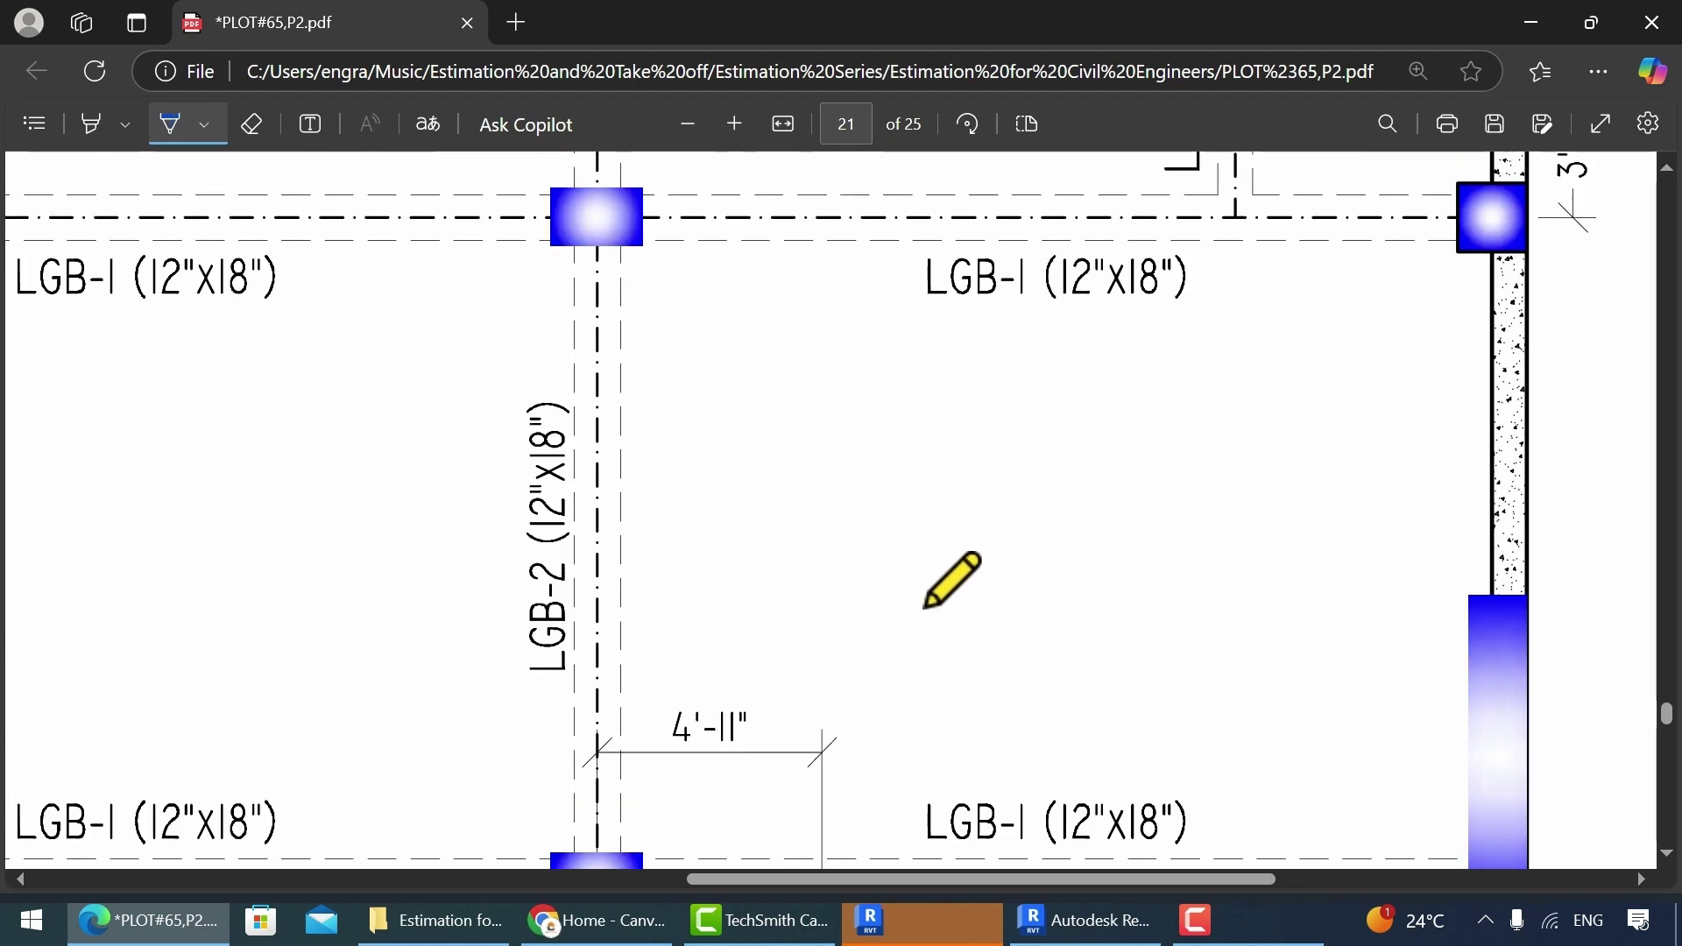
{"action": "scroll", "coordinate": [937, 600], "scroll_direction": "down", "scroll_amount": 1, "text": "ctrl"}
{"action": "scroll", "coordinate": [747, 702], "scroll_direction": "down", "scroll_amount": 2, "text": "ctrl"}
Step: Circle the lower LGB-1 (12"x18") label and draw a double-headed span arrow to the LGB-2 line
{"action": "mouse_move", "coordinate": [764, 698]}
{"action": "left_mouse_down"}
{"action": "mouse_move", "coordinate": [745, 760]}
{"action": "mouse_move", "coordinate": [643, 670]}
{"action": "left_mouse_up"}
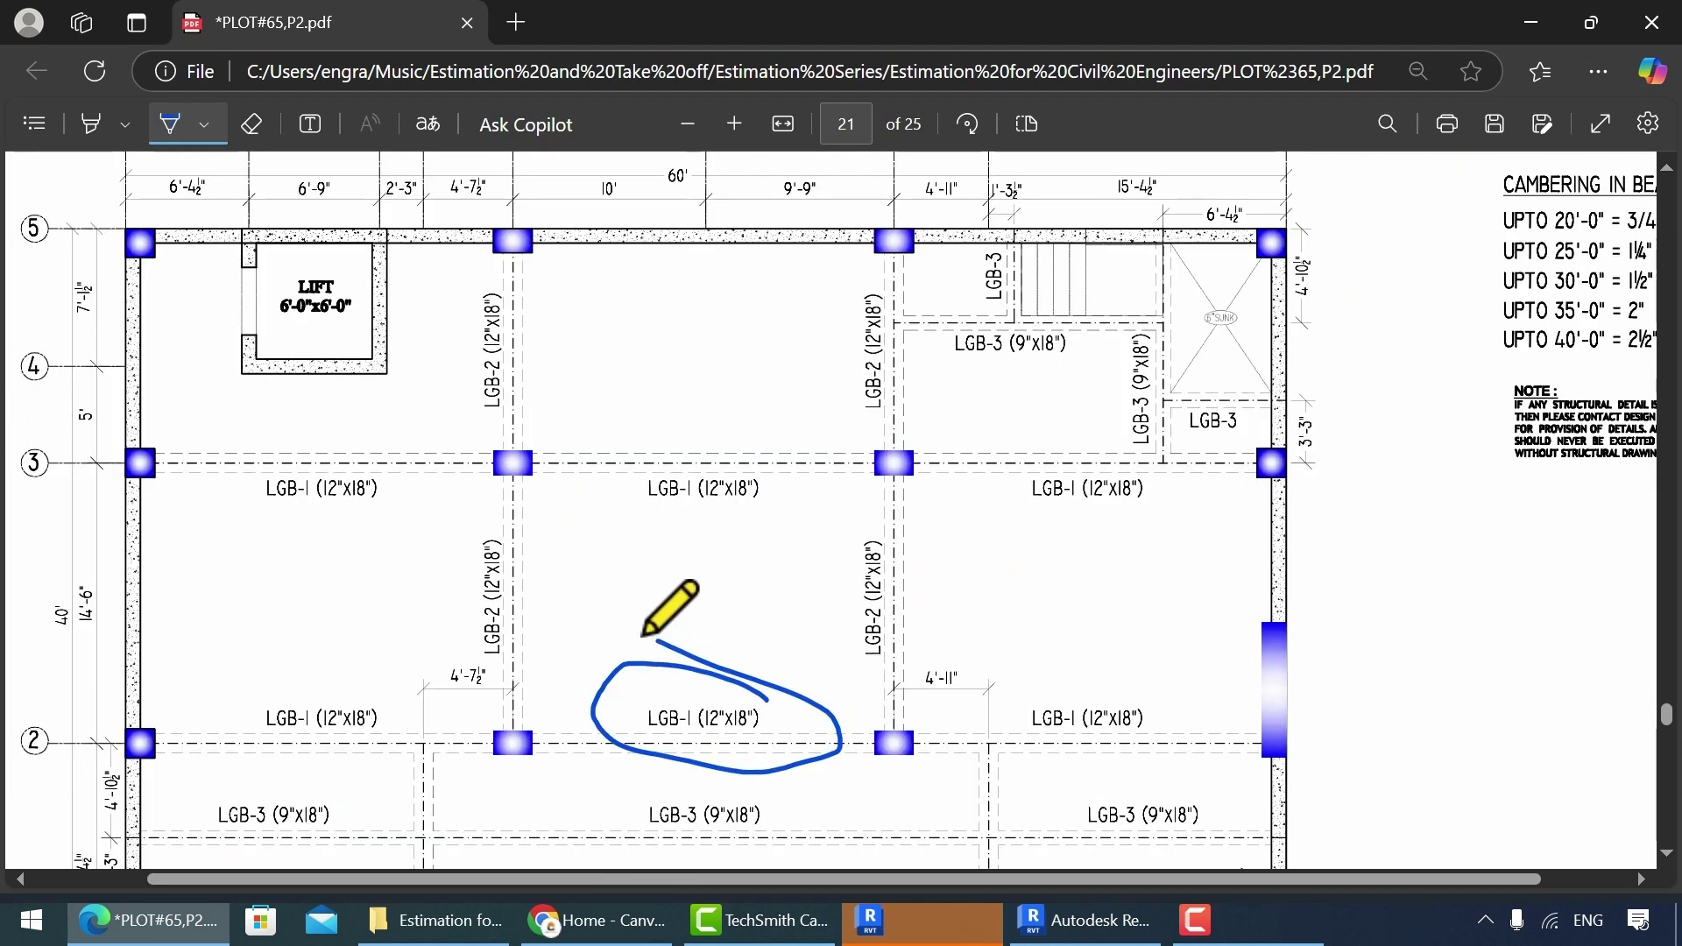
{"action": "mouse_move", "coordinate": [143, 692]}
{"action": "left_mouse_down"}
{"action": "mouse_move", "coordinate": [510, 664]}
{"action": "mouse_move", "coordinate": [484, 653]}
{"action": "mouse_move", "coordinate": [477, 695]}
{"action": "left_mouse_up"}
{"action": "mouse_move", "coordinate": [158, 684]}
{"action": "left_mouse_down"}
{"action": "mouse_move", "coordinate": [142, 697]}
{"action": "mouse_move", "coordinate": [192, 711]}
{"action": "left_mouse_up"}
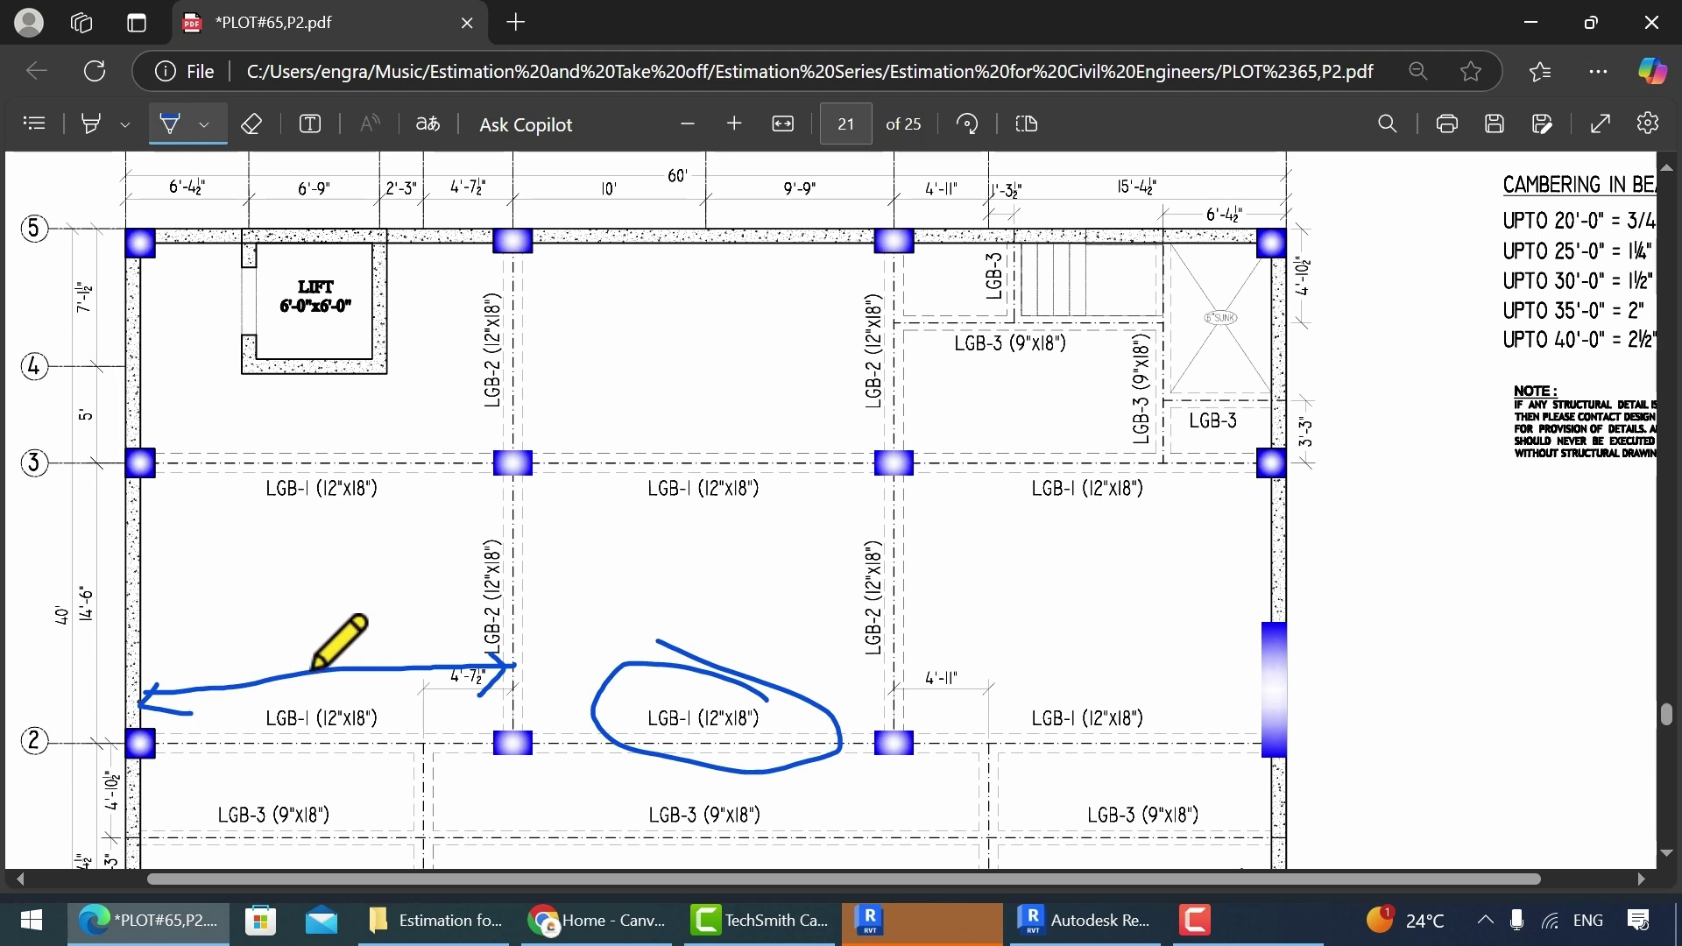
{"action": "scroll", "coordinate": [322, 663], "scroll_direction": "down", "scroll_amount": 15}
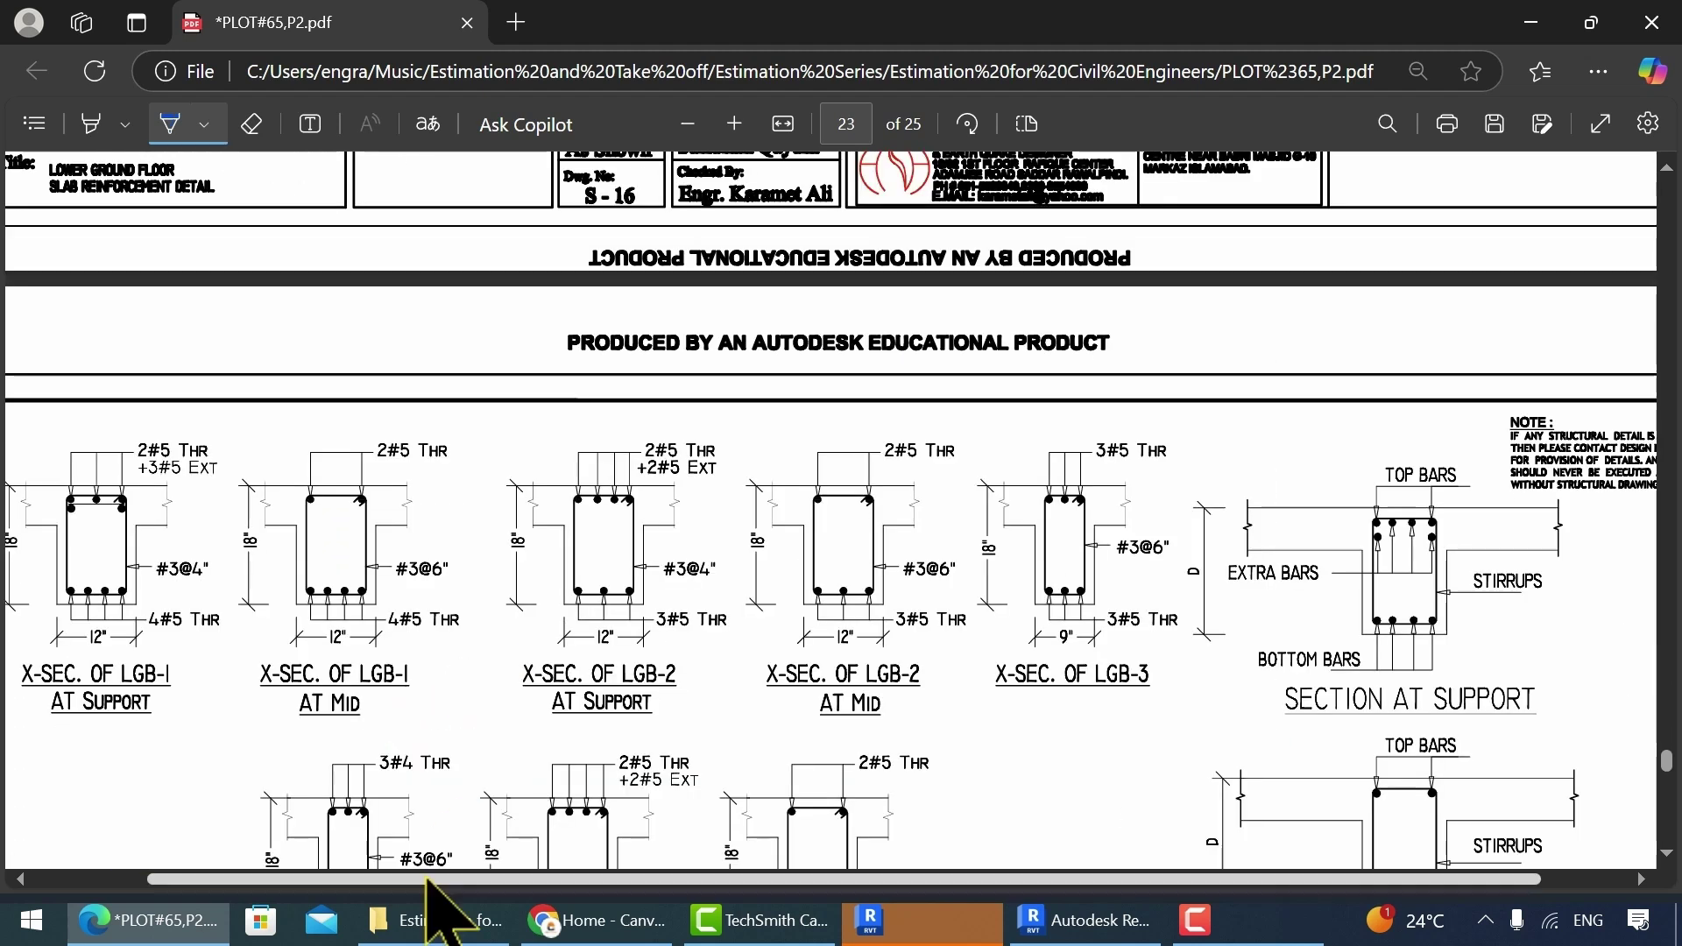
Step: Circle LGB-1's 12" width and 18" depth, then trace the beam rows along grids 3 and 2
{"action": "left_click_drag", "start_coordinate": [432, 878], "coordinate": [350, 882]}
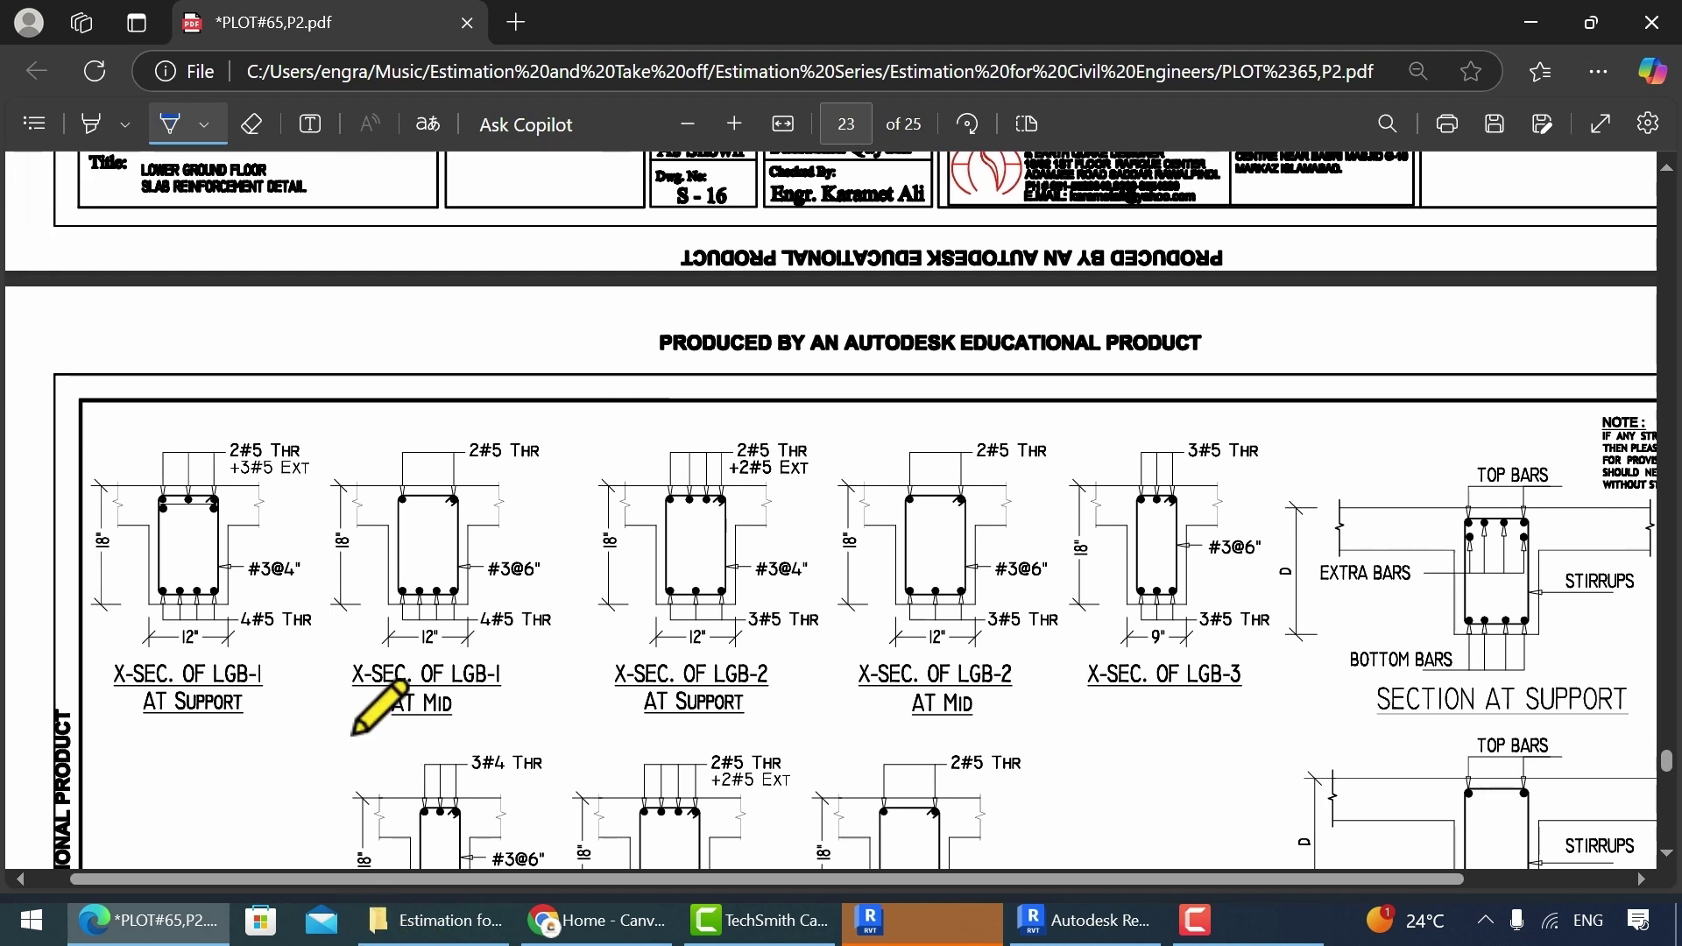
{"action": "scroll", "coordinate": [70, 578], "scroll_direction": "up", "scroll_amount": 2, "text": "ctrl"}
{"action": "scroll", "coordinate": [194, 605], "scroll_direction": "up", "scroll_amount": 1}
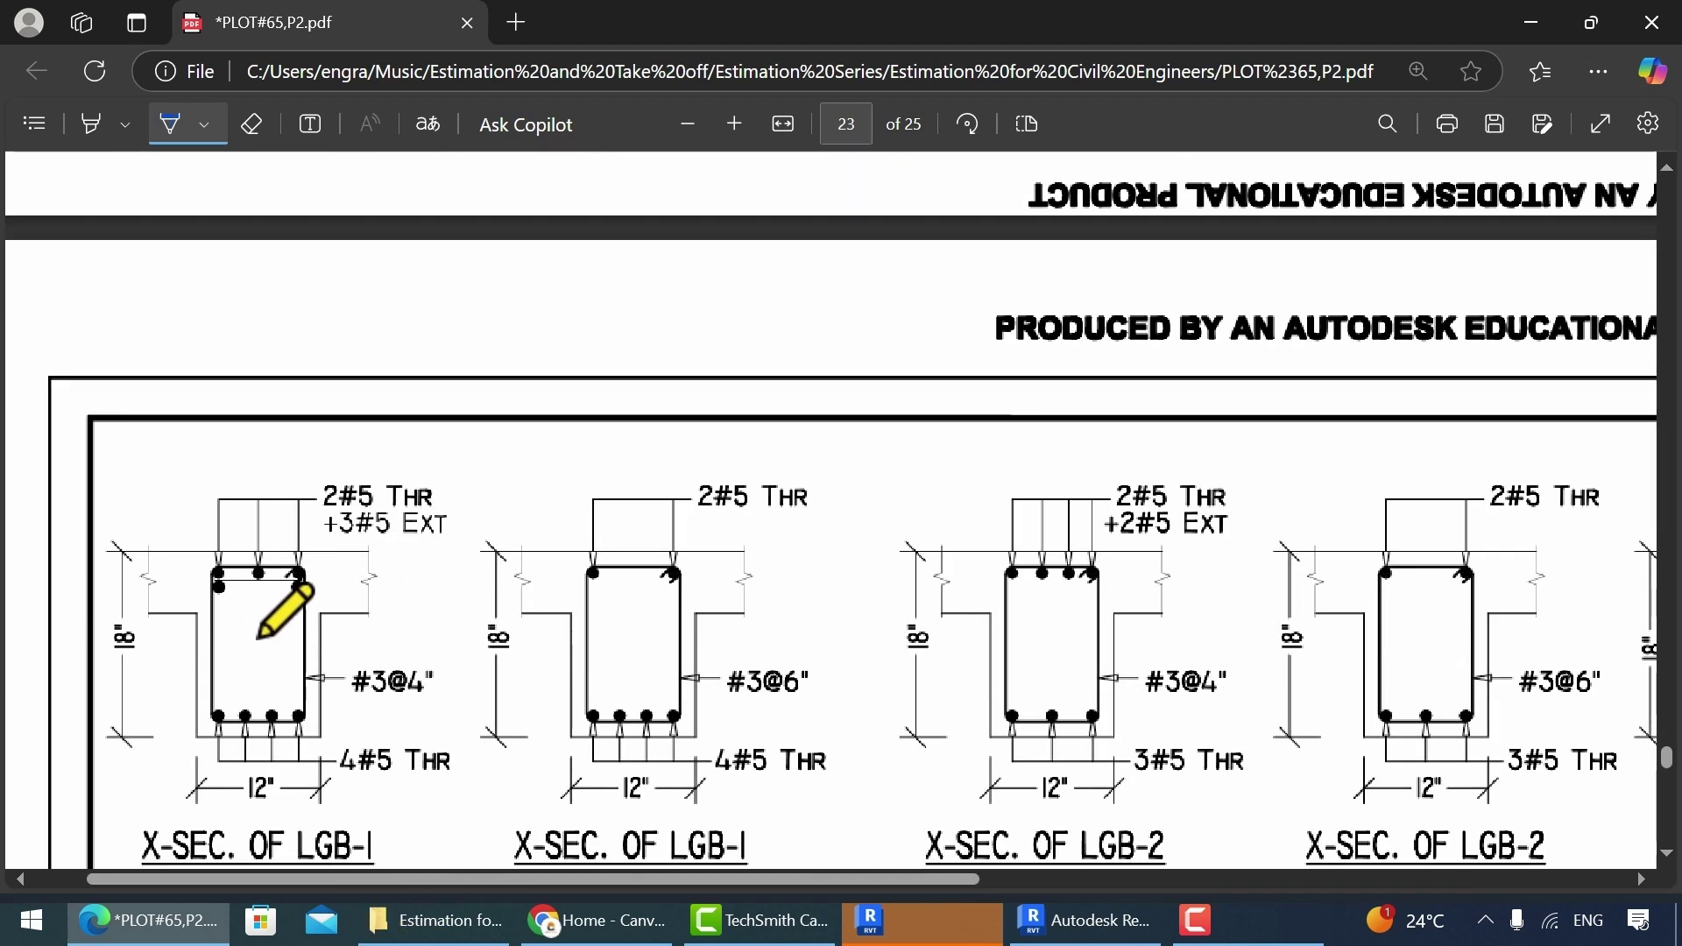
{"action": "mouse_move", "coordinate": [285, 769]}
{"action": "left_mouse_down"}
{"action": "mouse_move", "coordinate": [214, 799]}
{"action": "mouse_move", "coordinate": [266, 824]}
{"action": "mouse_move", "coordinate": [254, 770]}
{"action": "left_mouse_up"}
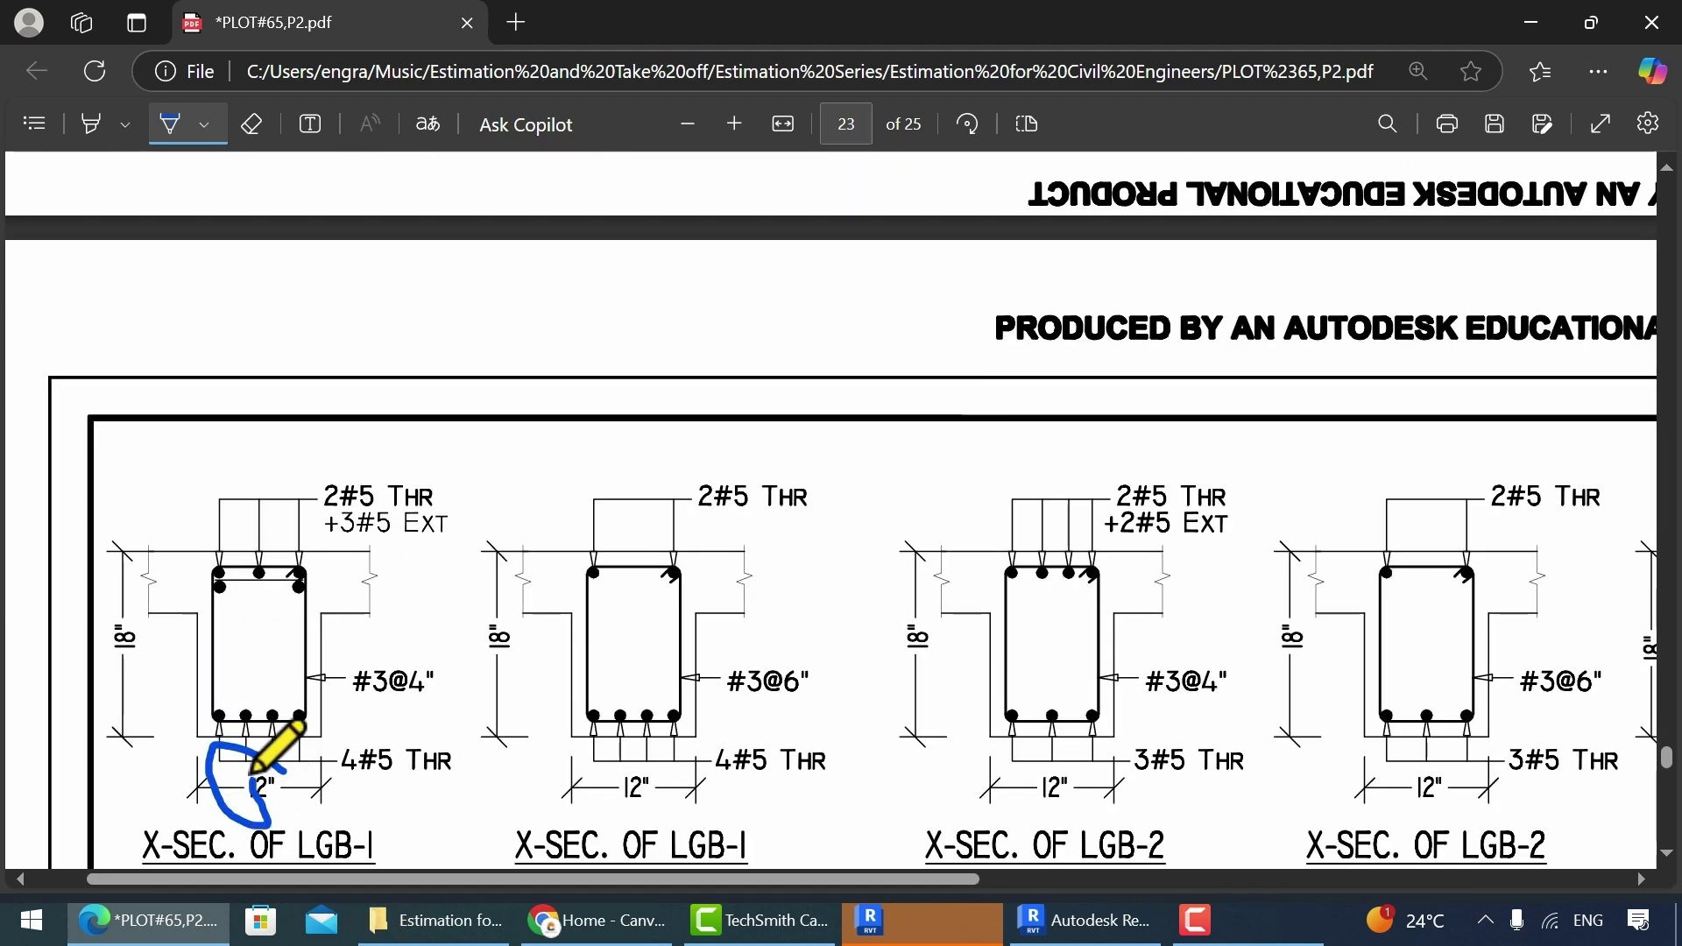
{"action": "mouse_move", "coordinate": [131, 574]}
{"action": "left_mouse_down"}
{"action": "mouse_move", "coordinate": [166, 608]}
{"action": "mouse_move", "coordinate": [131, 578]}
{"action": "left_mouse_up"}
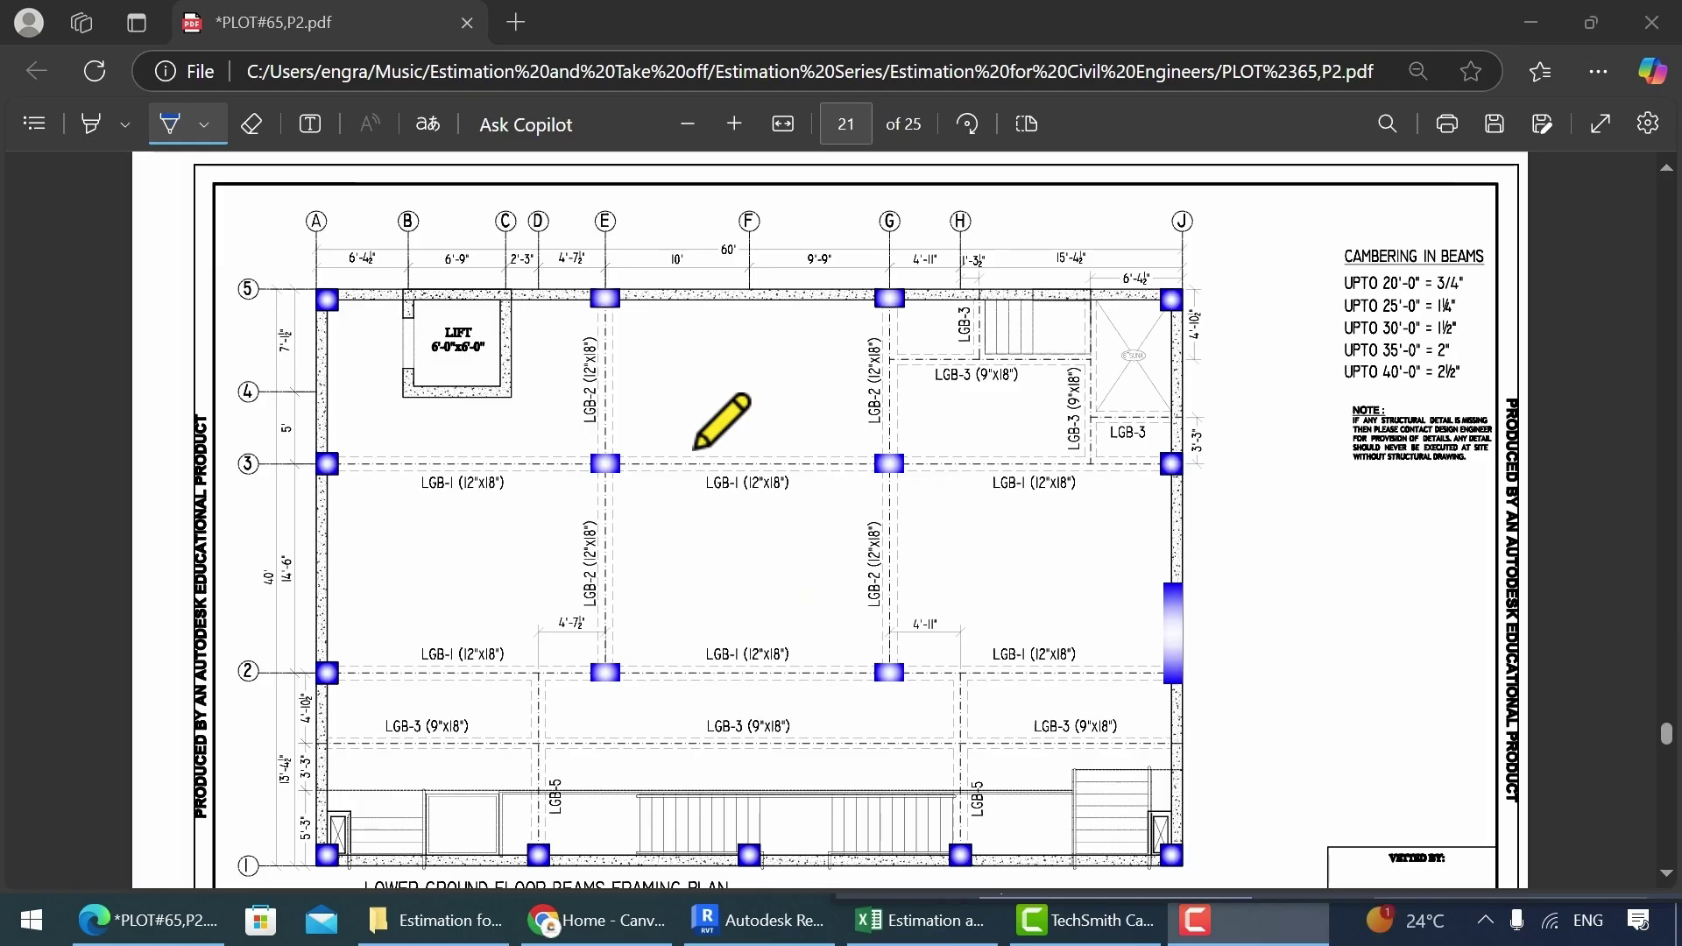
{"action": "mouse_move", "coordinate": [295, 431]}
{"action": "left_mouse_down"}
{"action": "mouse_move", "coordinate": [311, 497]}
{"action": "mouse_move", "coordinate": [1261, 473]}
{"action": "mouse_move", "coordinate": [112, 440]}
{"action": "left_mouse_up"}
{"action": "mouse_move", "coordinate": [315, 658]}
{"action": "left_mouse_down"}
{"action": "mouse_move", "coordinate": [352, 707]}
{"action": "mouse_move", "coordinate": [1310, 646]}
{"action": "mouse_move", "coordinate": [245, 668]}
{"action": "left_mouse_up"}
Step: Enter beam lengths 17.5, 17.75 and 17.75 as L1–L3, totalling 53
{"action": "key", "text": "alt+Tab"}
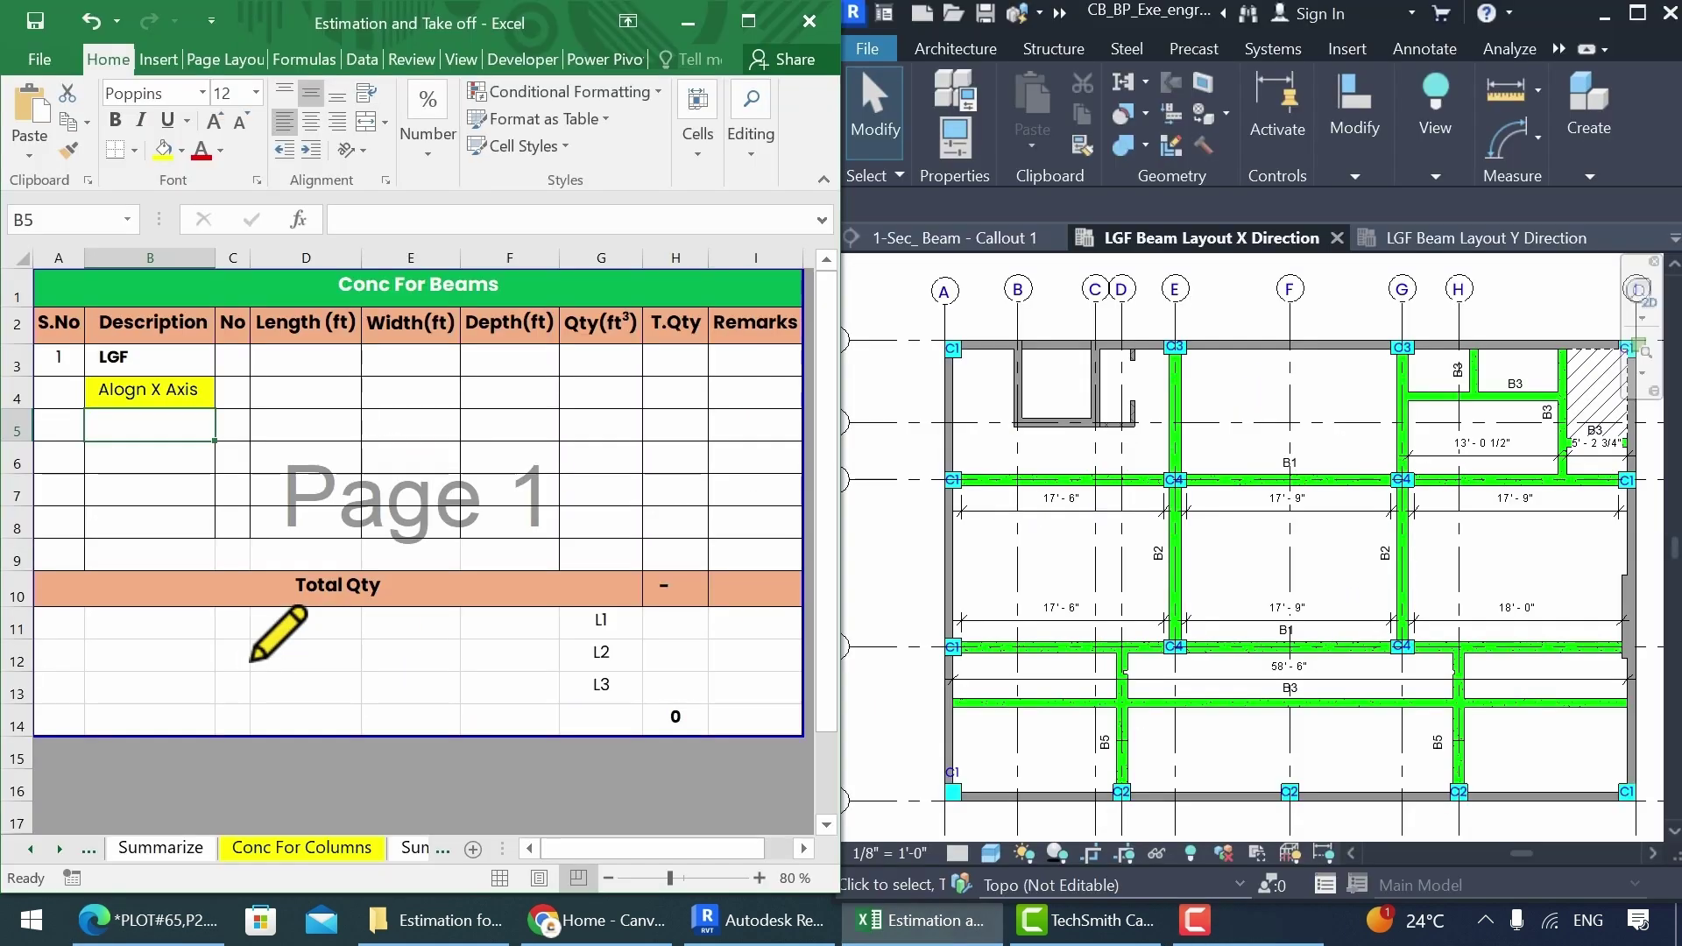
{"action": "left_click", "coordinate": [1096, 492]}
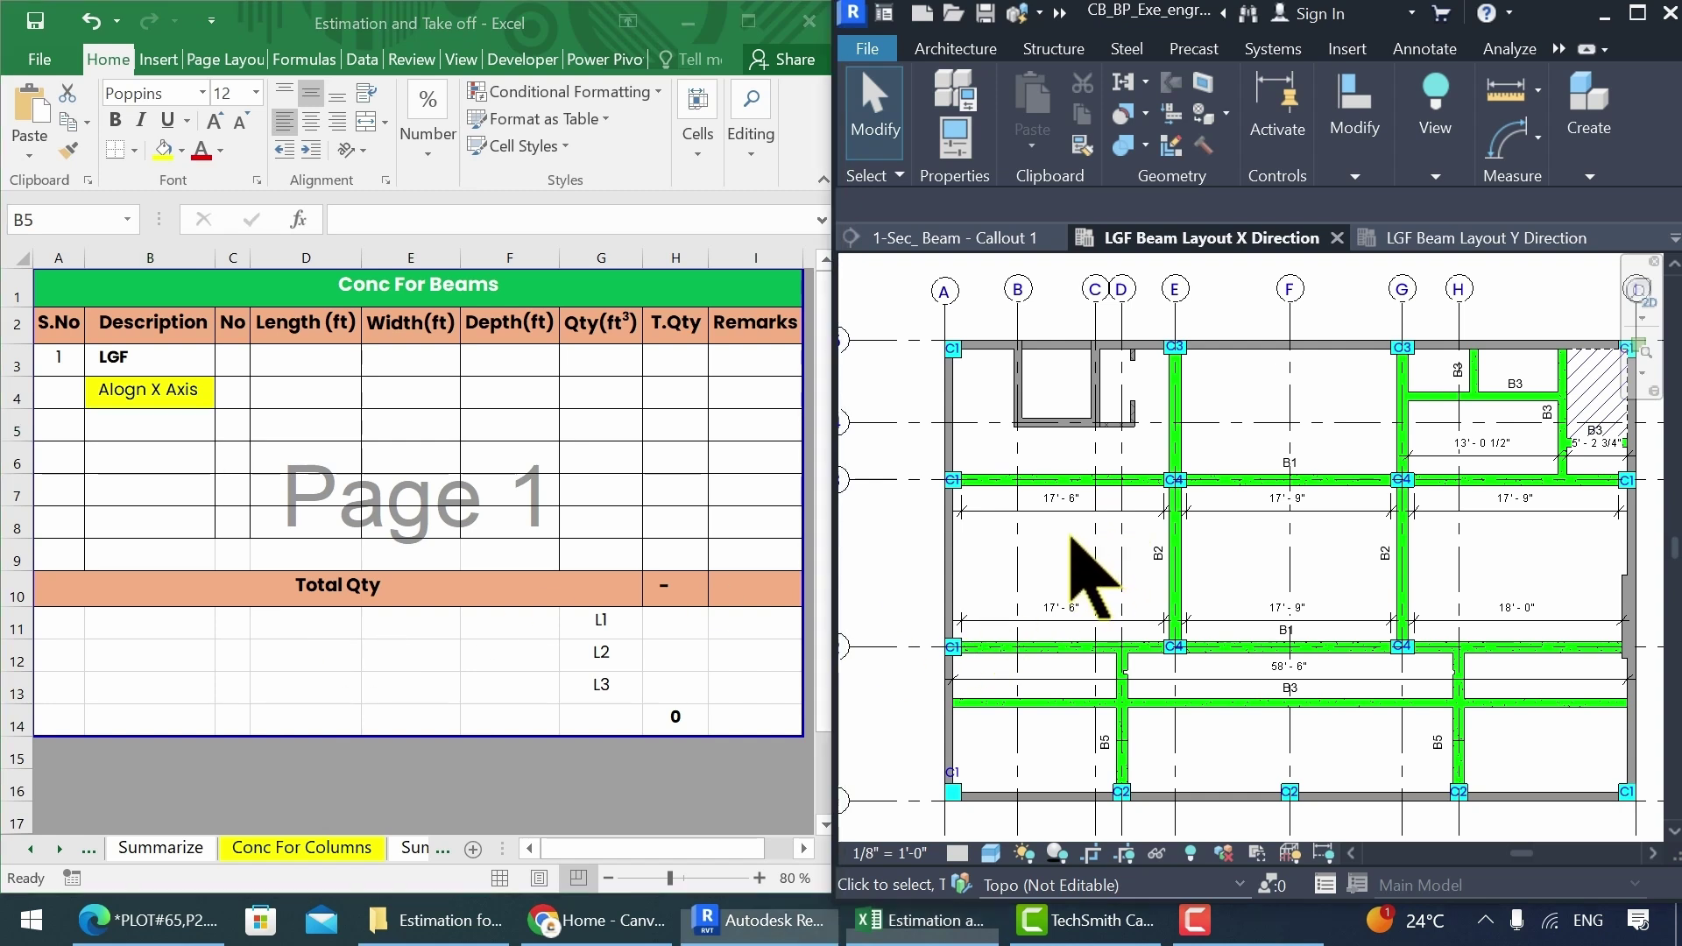
{"action": "scroll", "coordinate": [1085, 514], "scroll_direction": "up", "scroll_amount": 3}
{"action": "scroll", "coordinate": [991, 551], "scroll_direction": "down", "scroll_amount": 3}
{"action": "scroll", "coordinate": [1030, 545], "scroll_direction": "up", "scroll_amount": 1}
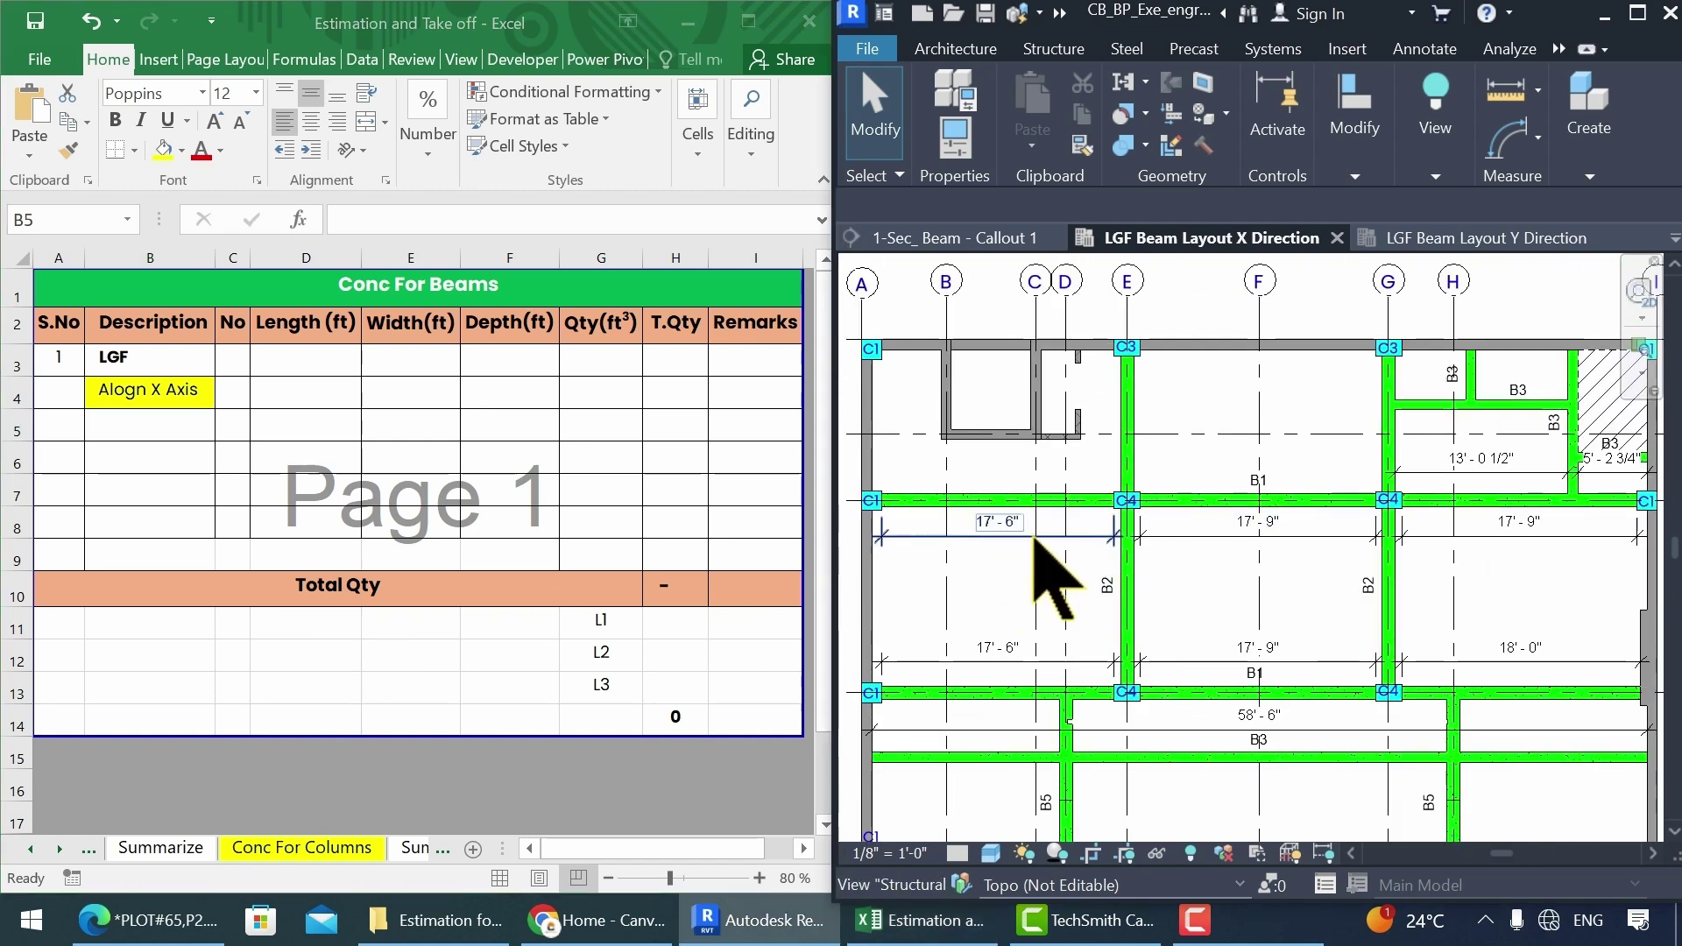
{"action": "scroll", "coordinate": [1239, 506], "scroll_direction": "down", "scroll_amount": 3}
{"action": "scroll", "coordinate": [1194, 563], "scroll_direction": "up", "scroll_amount": 4}
{"action": "scroll", "coordinate": [1066, 553], "scroll_direction": "down", "scroll_amount": 2}
{"action": "scroll", "coordinate": [946, 601], "scroll_direction": "down", "scroll_amount": 2}
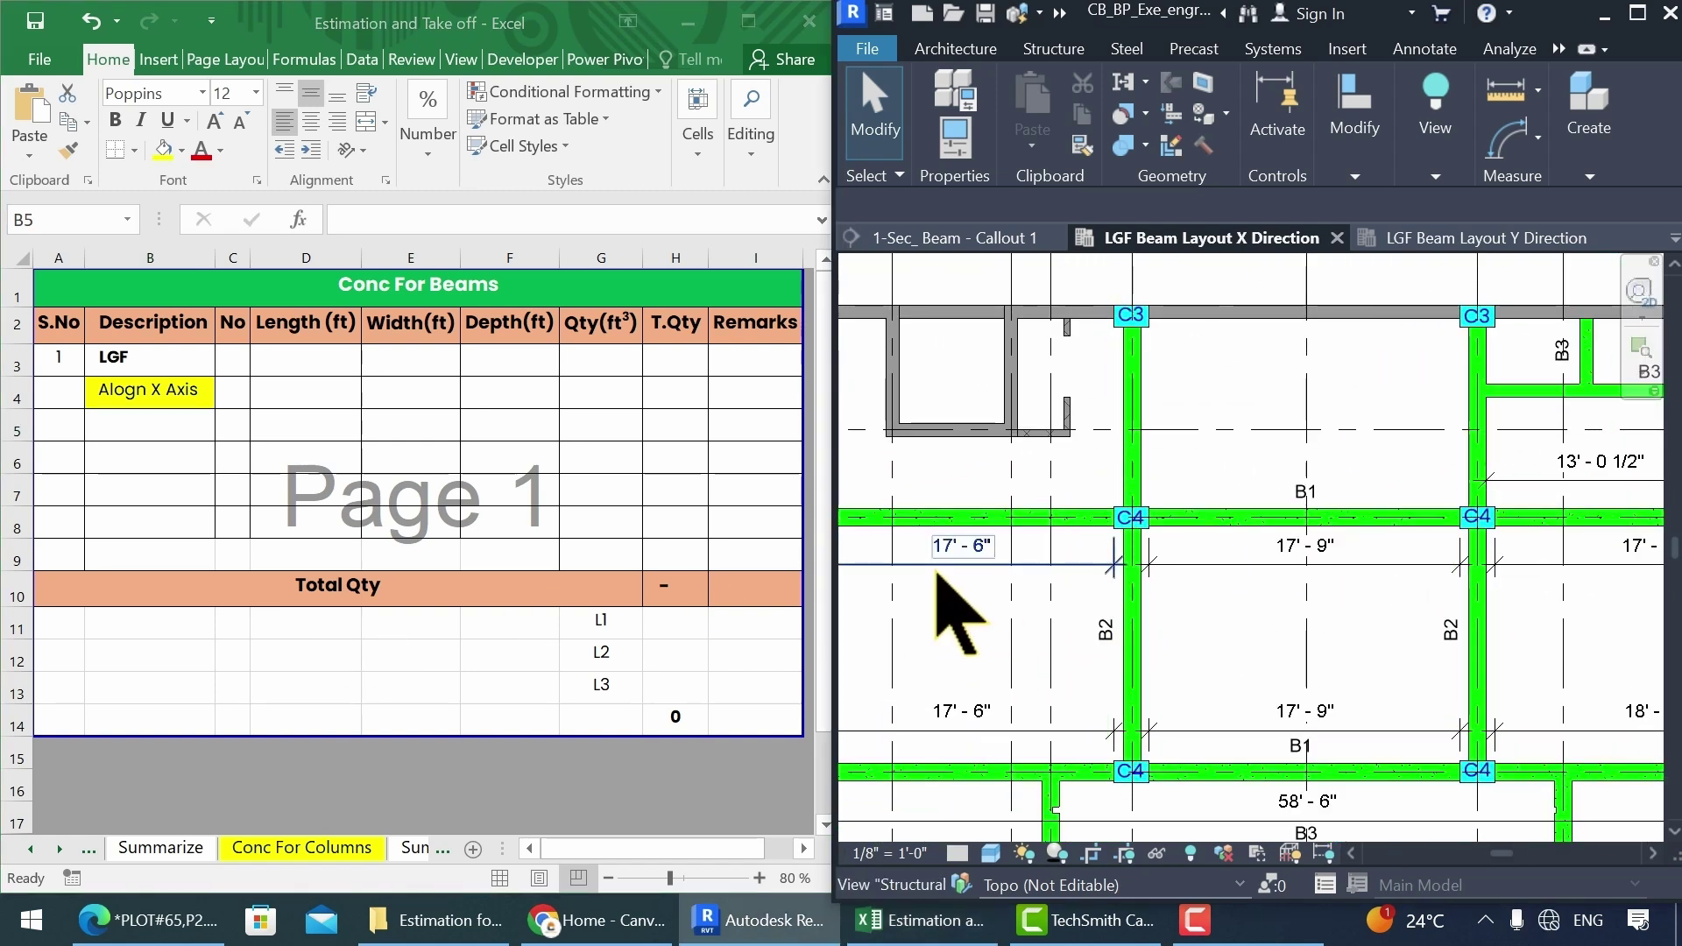
{"action": "scroll", "coordinate": [1147, 558], "scroll_direction": "up", "scroll_amount": 3}
{"action": "scroll", "coordinate": [1557, 564], "scroll_direction": "down", "scroll_amount": 1}
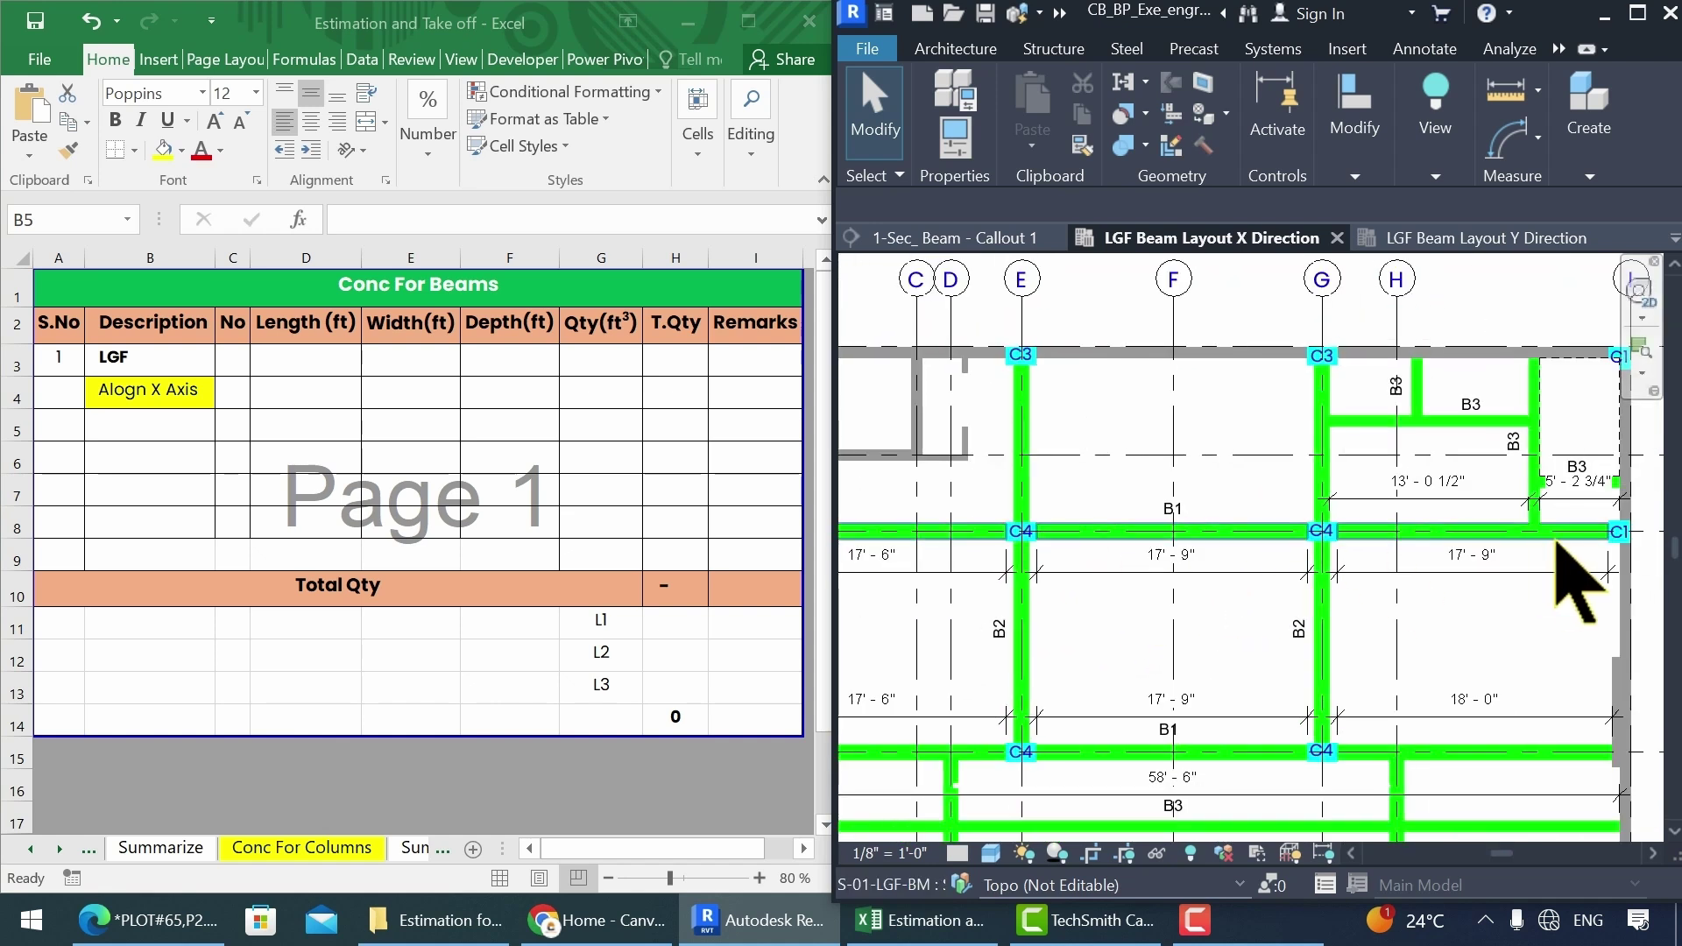
{"action": "scroll", "coordinate": [1370, 600], "scroll_direction": "up", "scroll_amount": 2}
{"action": "scroll", "coordinate": [1352, 601], "scroll_direction": "down", "scroll_amount": 2}
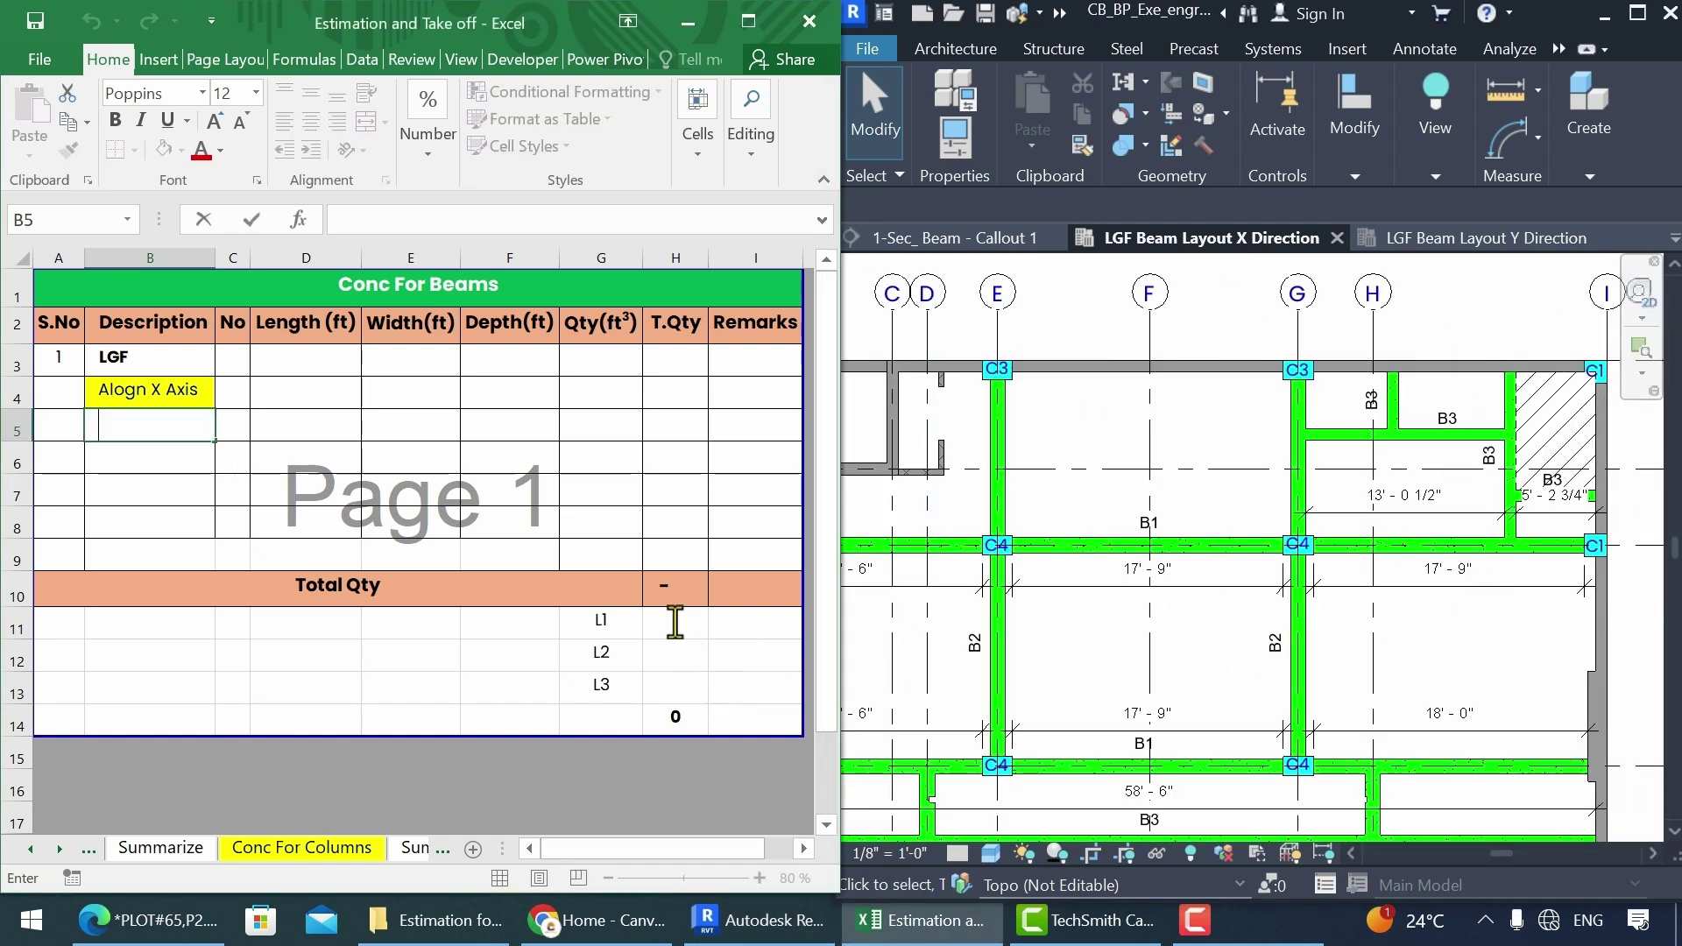
{"action": "left_click", "coordinate": [668, 623]}
{"action": "type", "text": "17.5"}
{"action": "key", "text": "Return"}
{"action": "type", "text": "17.75"}
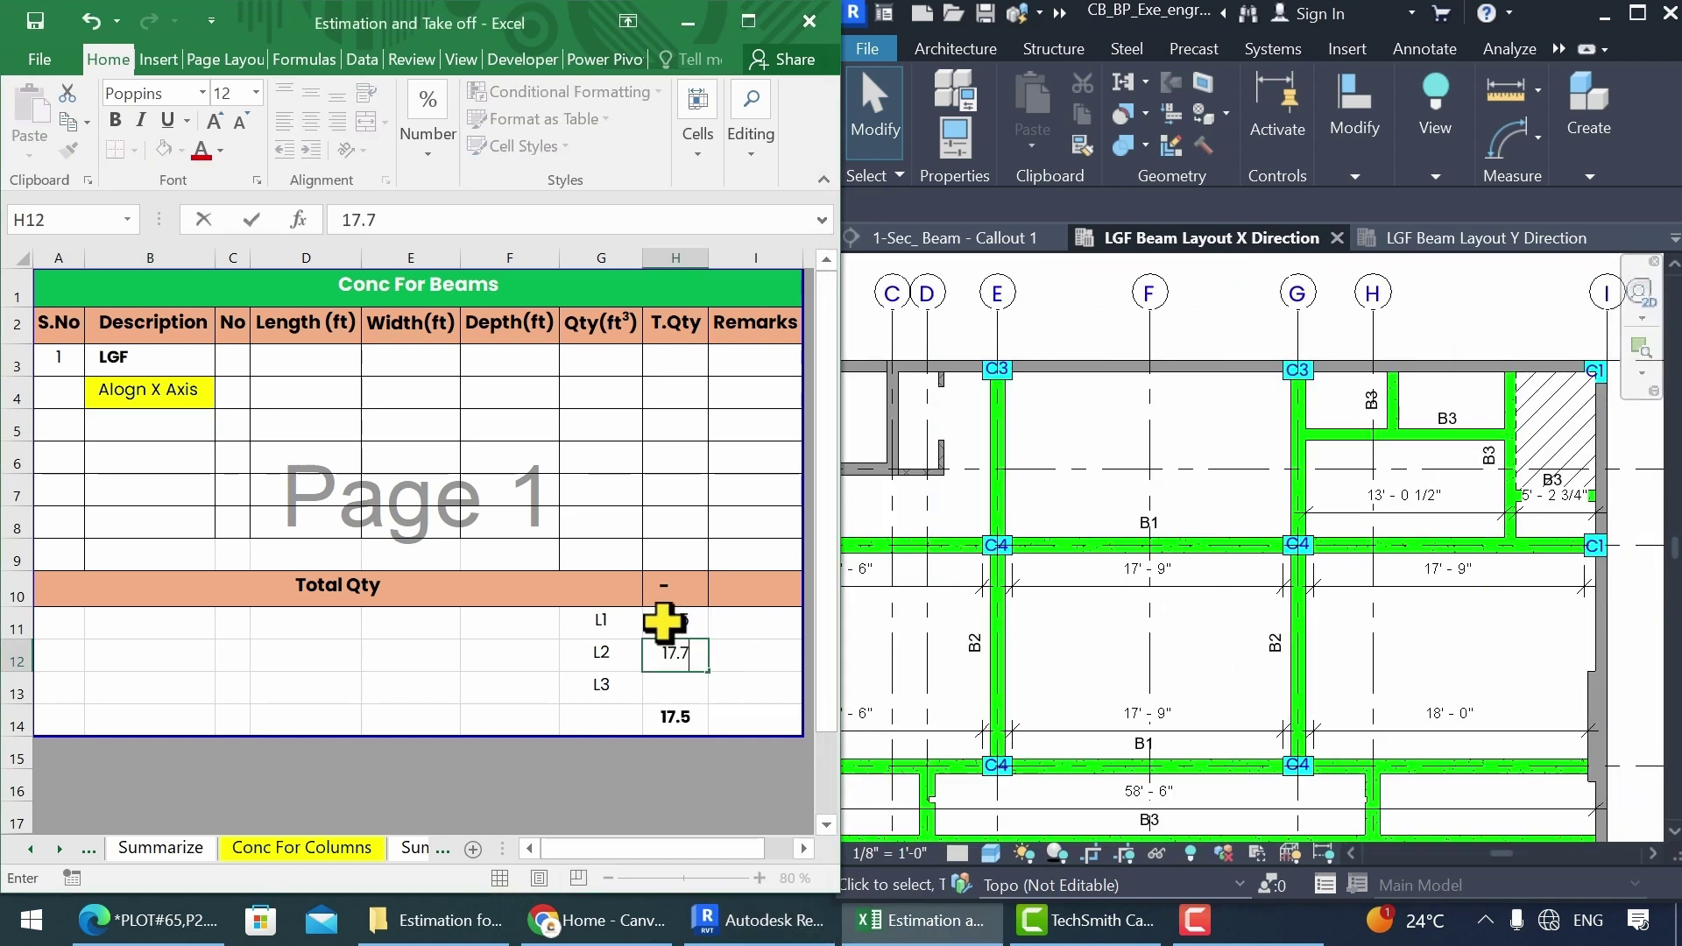
{"action": "key", "text": "Return"}
{"action": "type", "text": "17.75"}
{"action": "key", "text": "Return"}
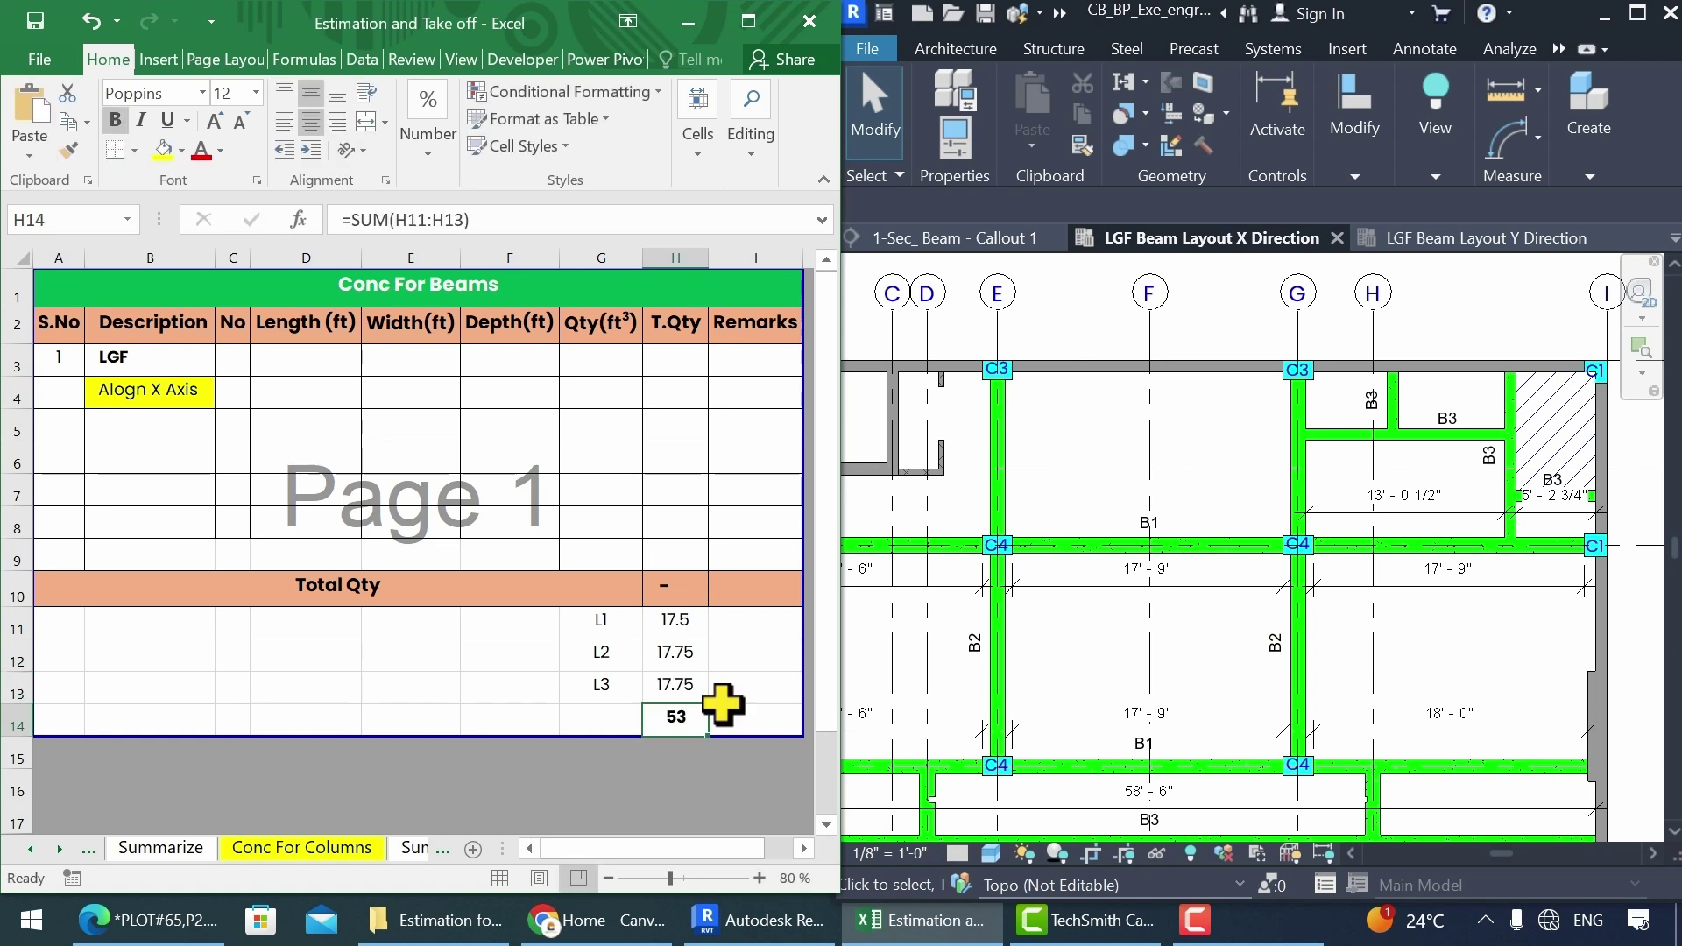
Step: Set the row 5 beam length in D5 to 53 ft
{"action": "left_click", "coordinate": [306, 426]}
{"action": "type", "text": "53"}
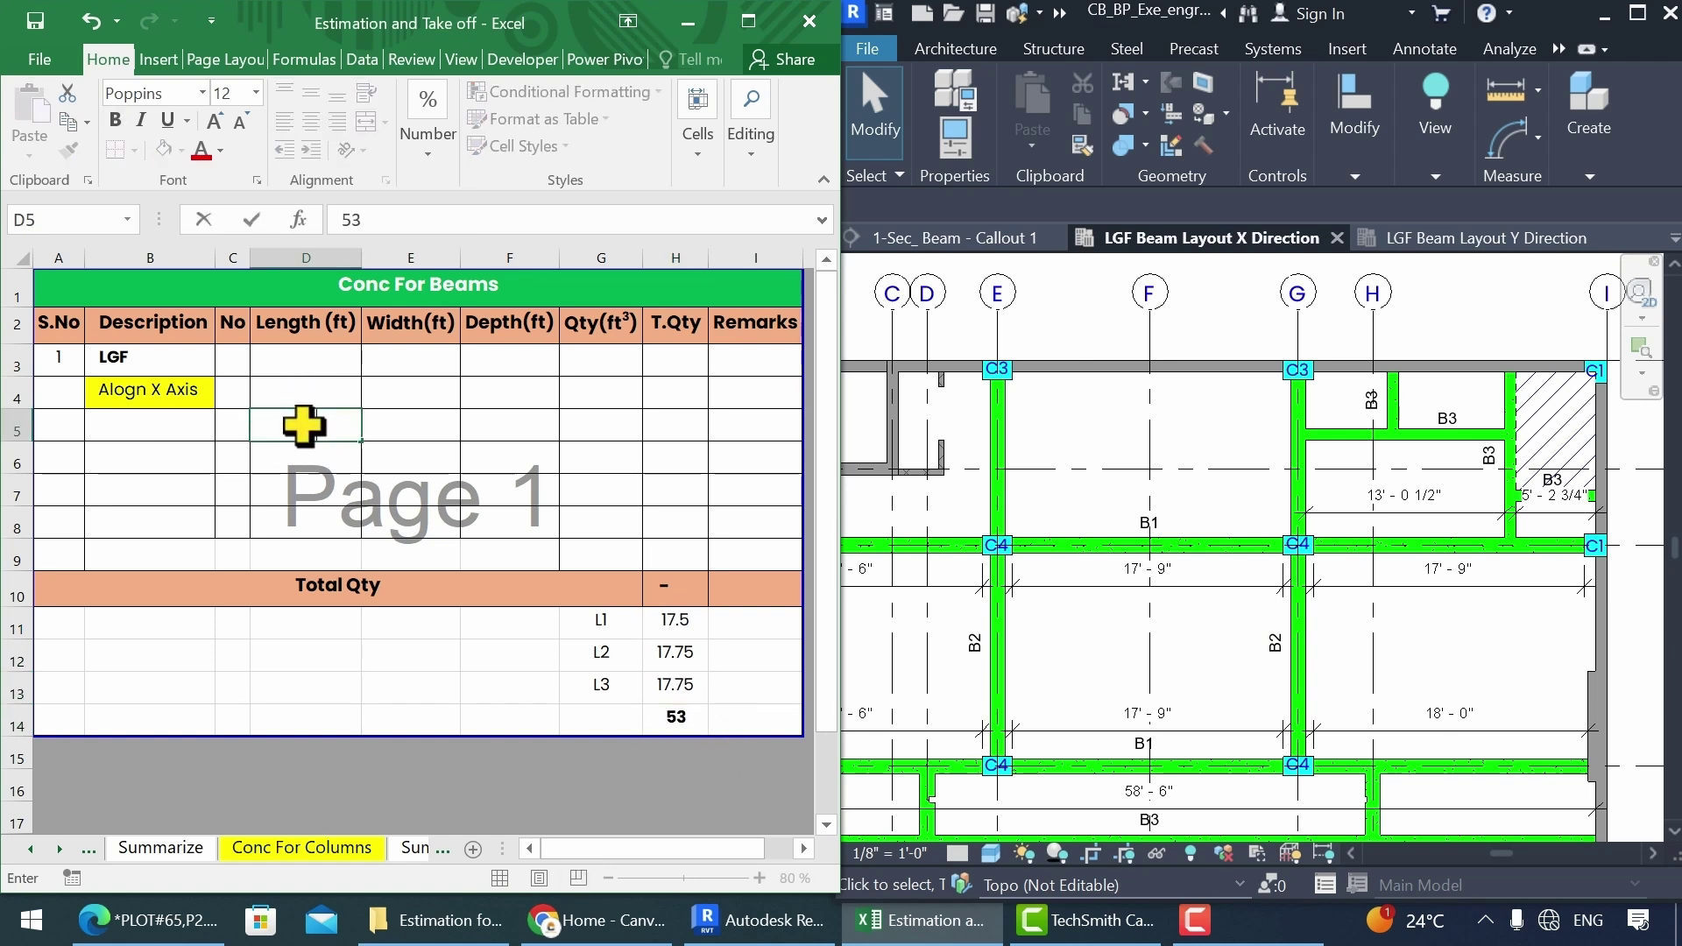
{"action": "key", "text": "Return"}
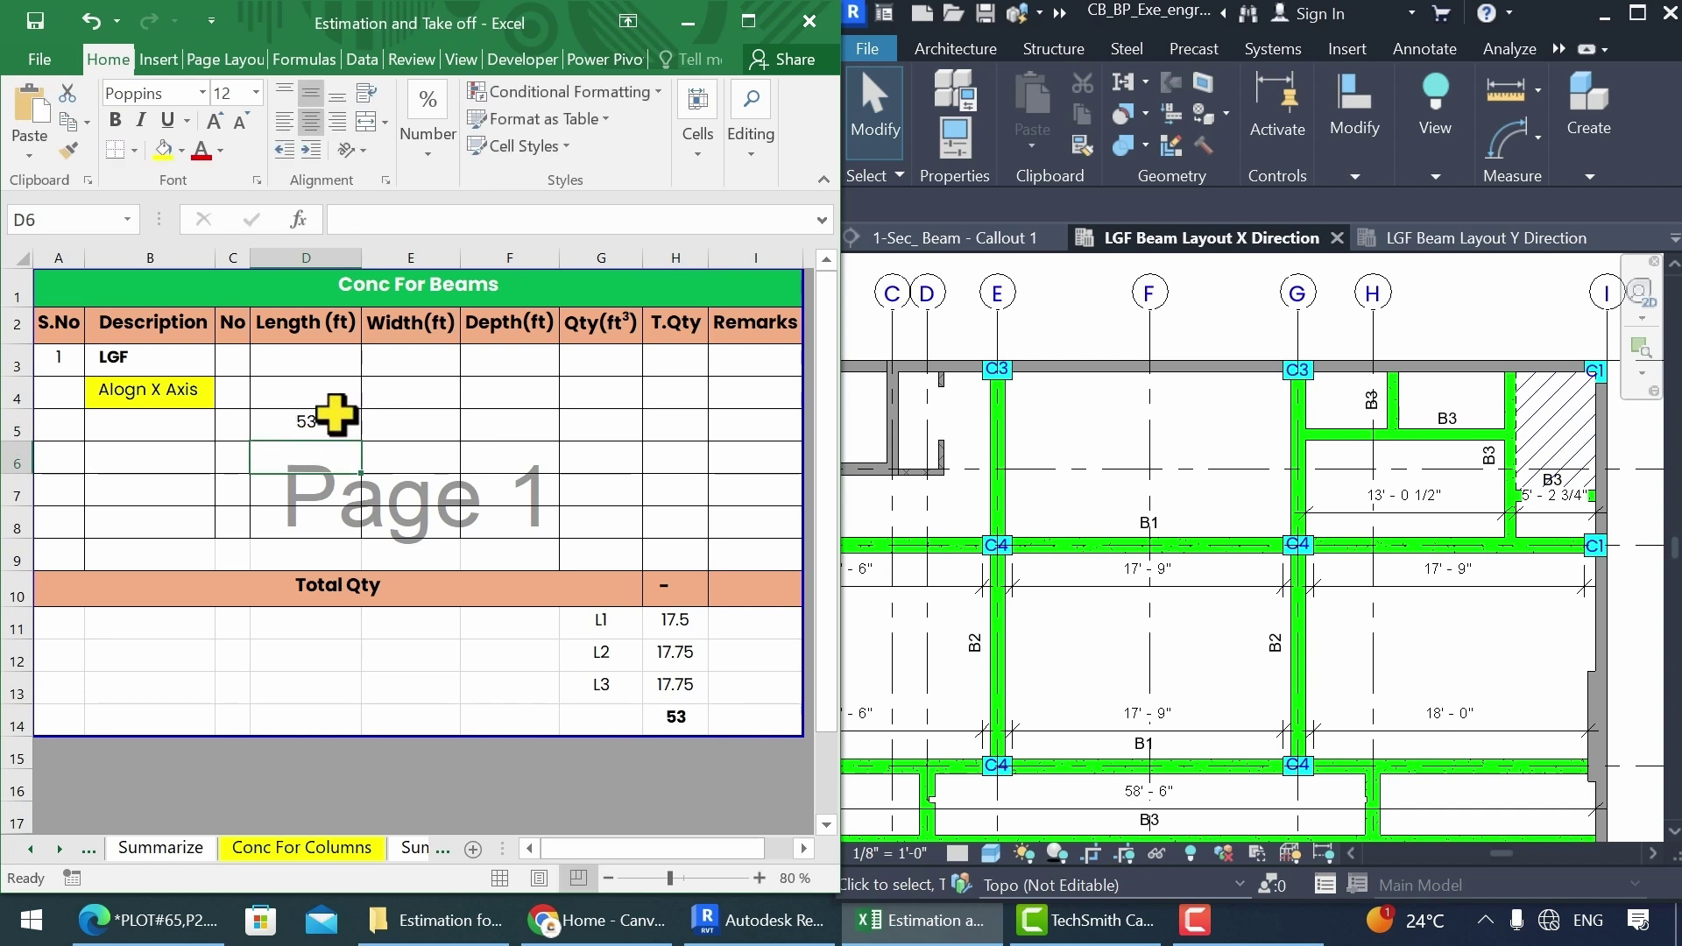
{"action": "left_click", "coordinate": [375, 422]}
{"action": "left_click", "coordinate": [514, 428]}
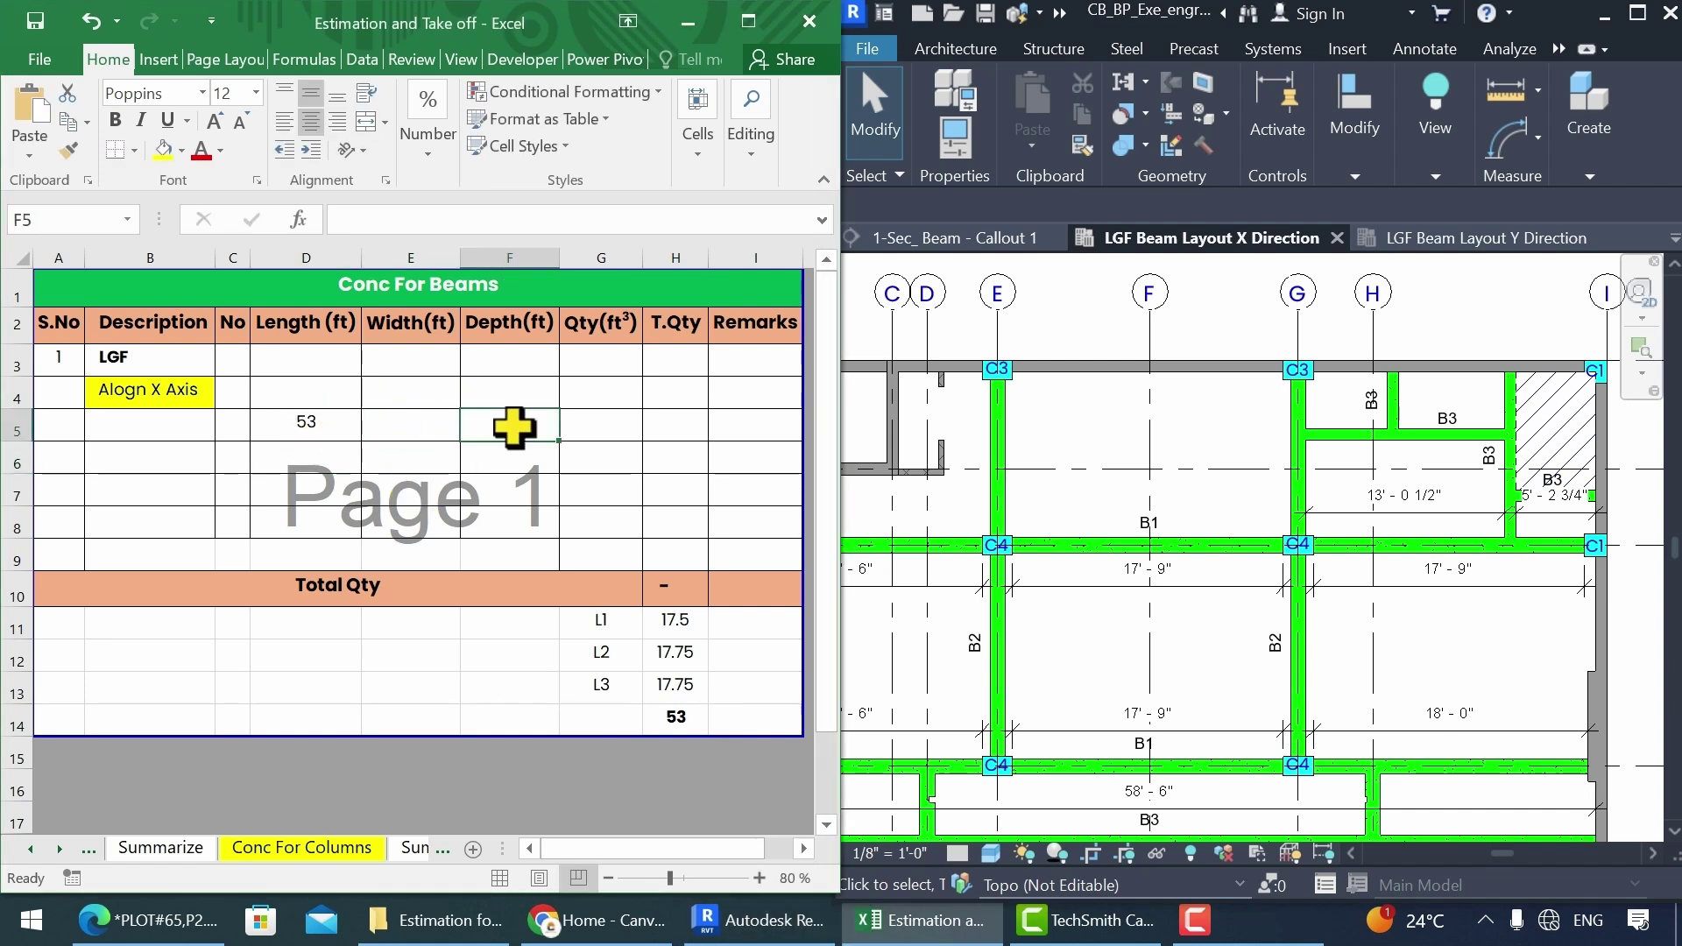
{"action": "left_click", "coordinate": [131, 920]}
Step: Ink-circle the 18" depth and 12" width on the LGB-1 support cross-section
{"action": "left_click_drag", "start_coordinate": [283, 320], "coordinate": [276, 288]}
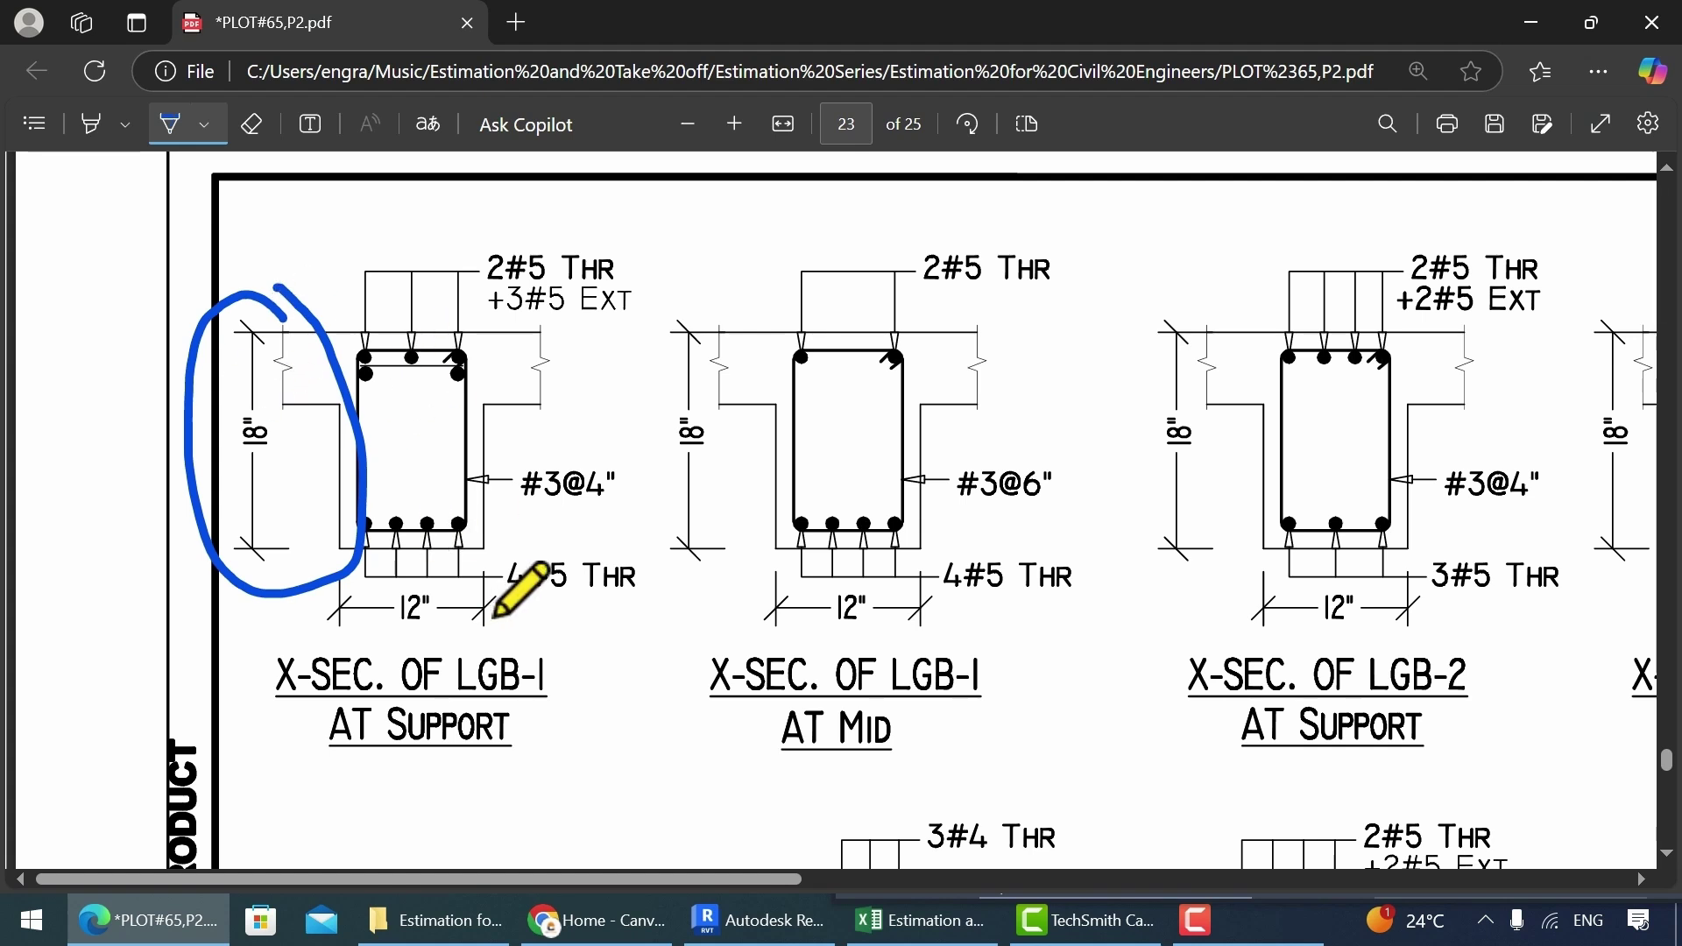
{"action": "mouse_move", "coordinate": [495, 616]}
{"action": "left_mouse_down"}
{"action": "mouse_move", "coordinate": [406, 537]}
{"action": "mouse_move", "coordinate": [429, 672]}
{"action": "mouse_move", "coordinate": [487, 528]}
{"action": "left_mouse_up"}
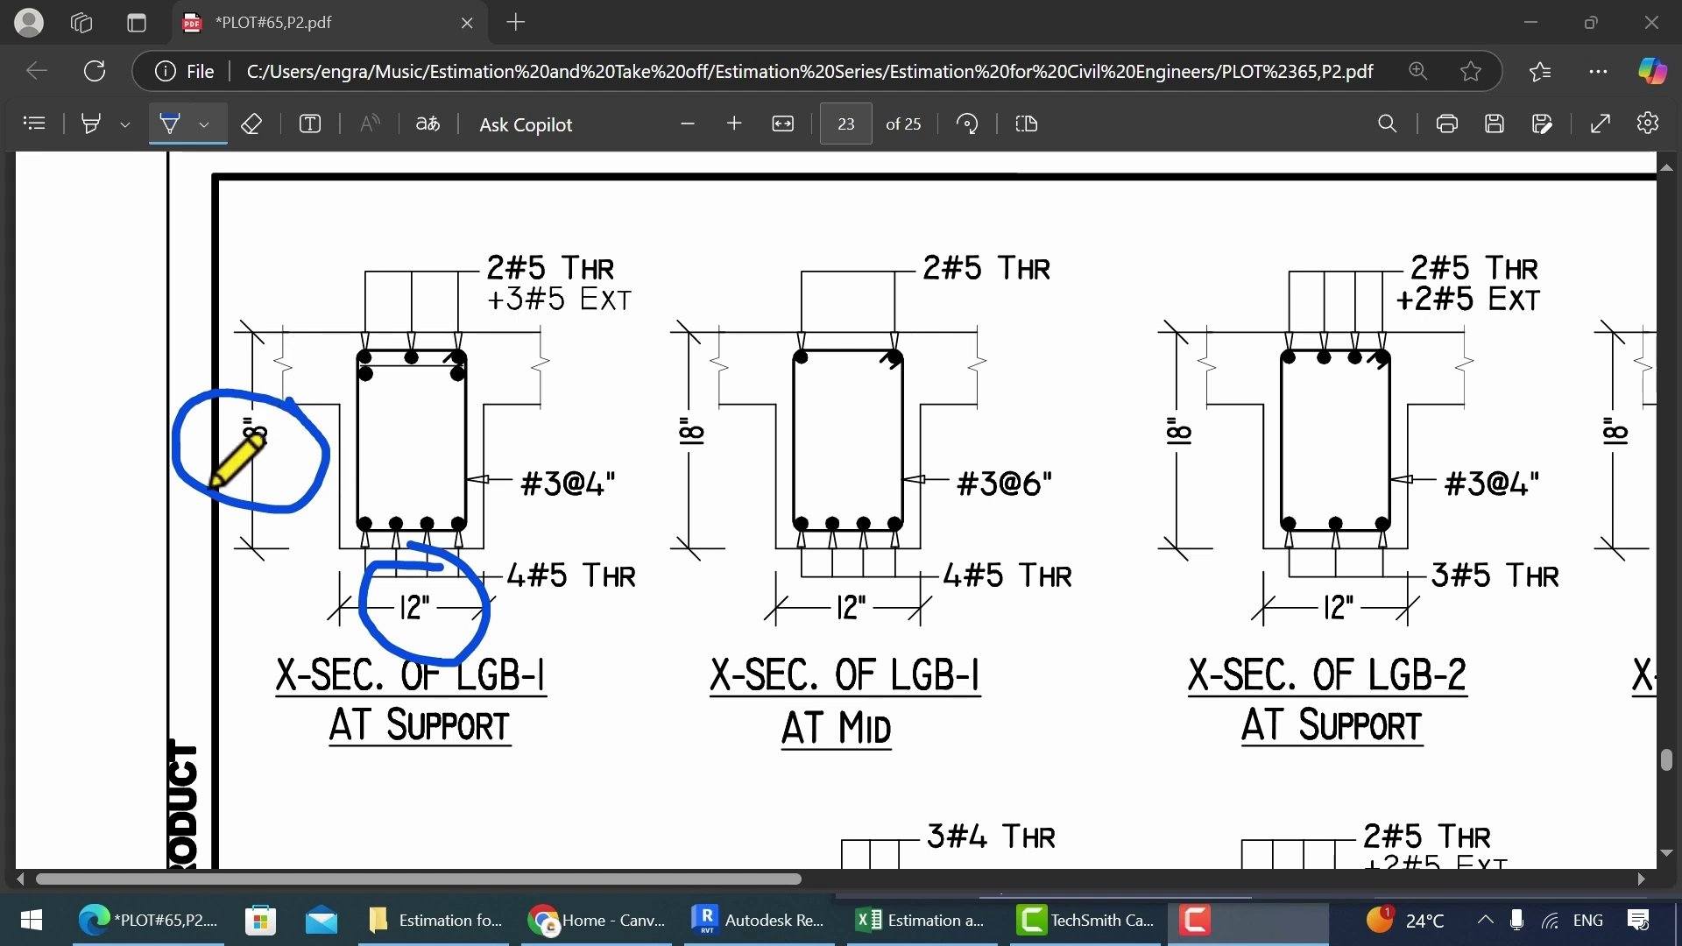
Step: Give row 5 a depth of 18/12 ft in F5 and a width of 12/12 ft in E5
{"action": "key", "text": "alt+Tab"}
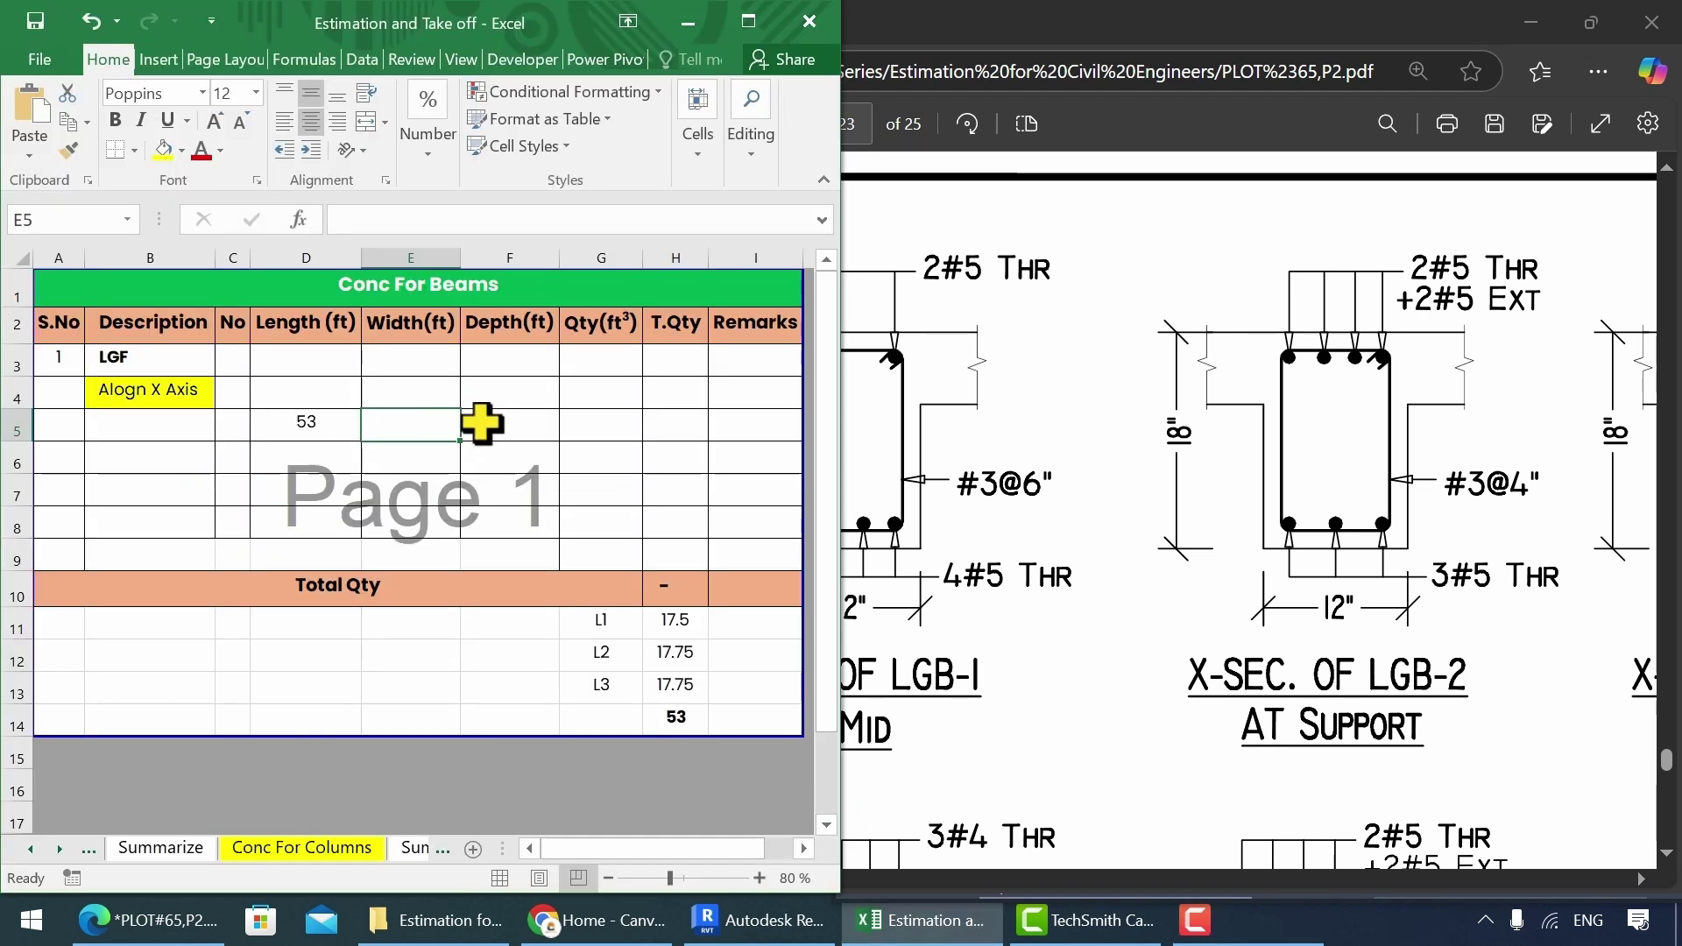
{"action": "left_click", "coordinate": [483, 423]}
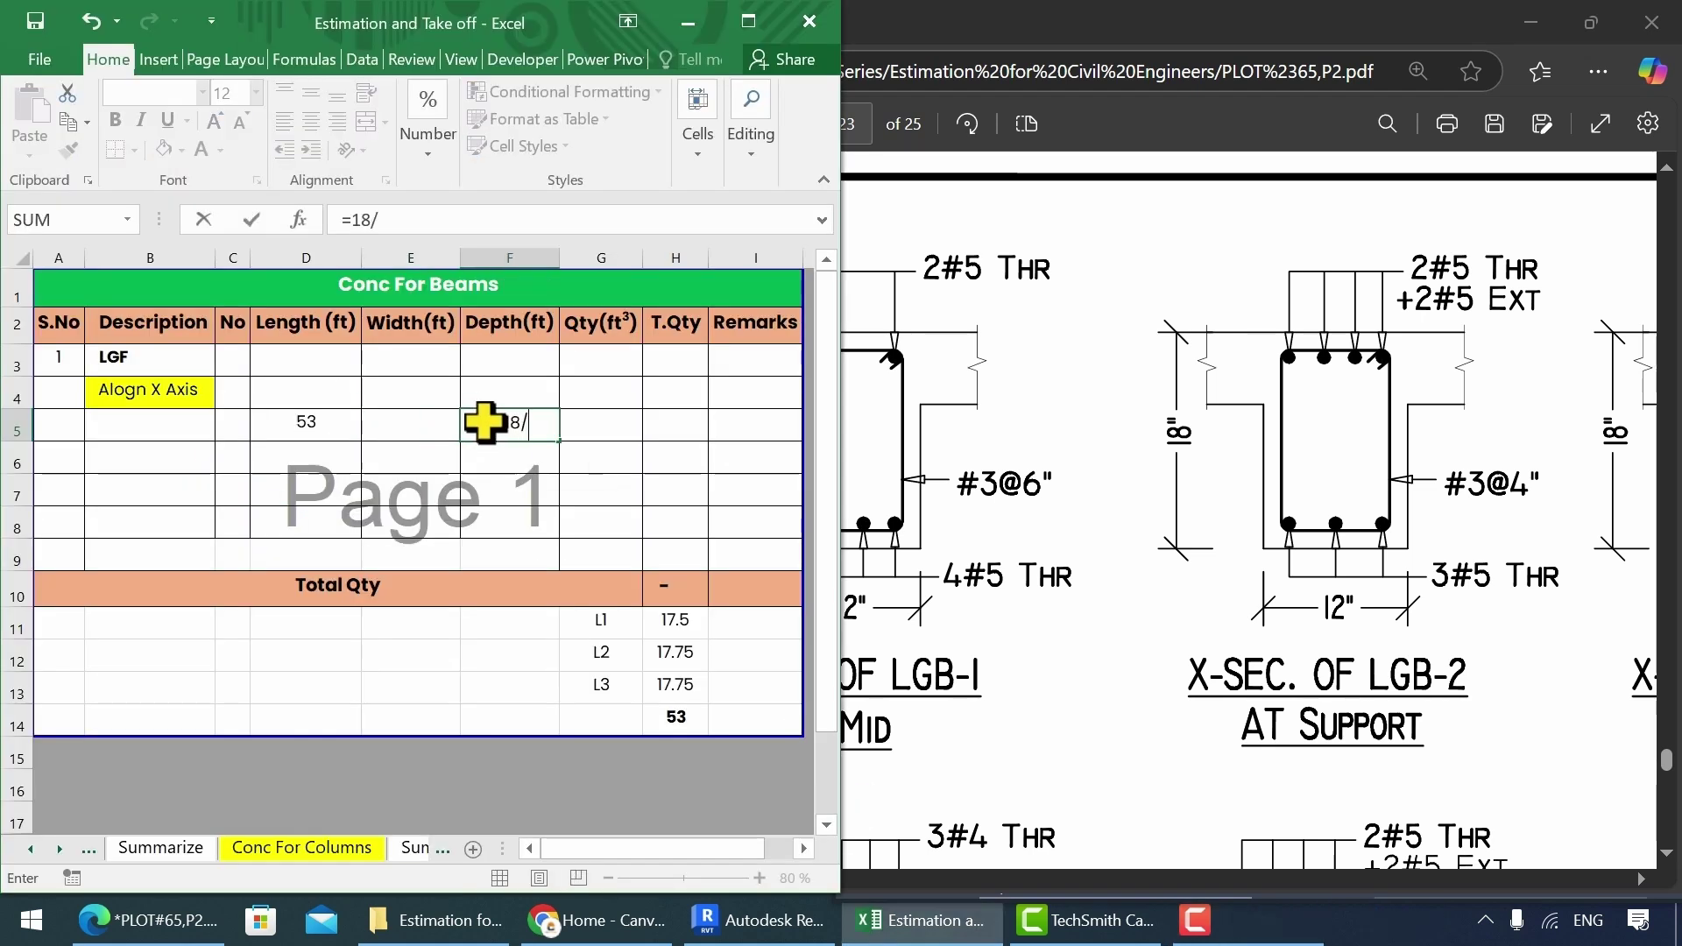
{"action": "left_click", "coordinate": [386, 435]}
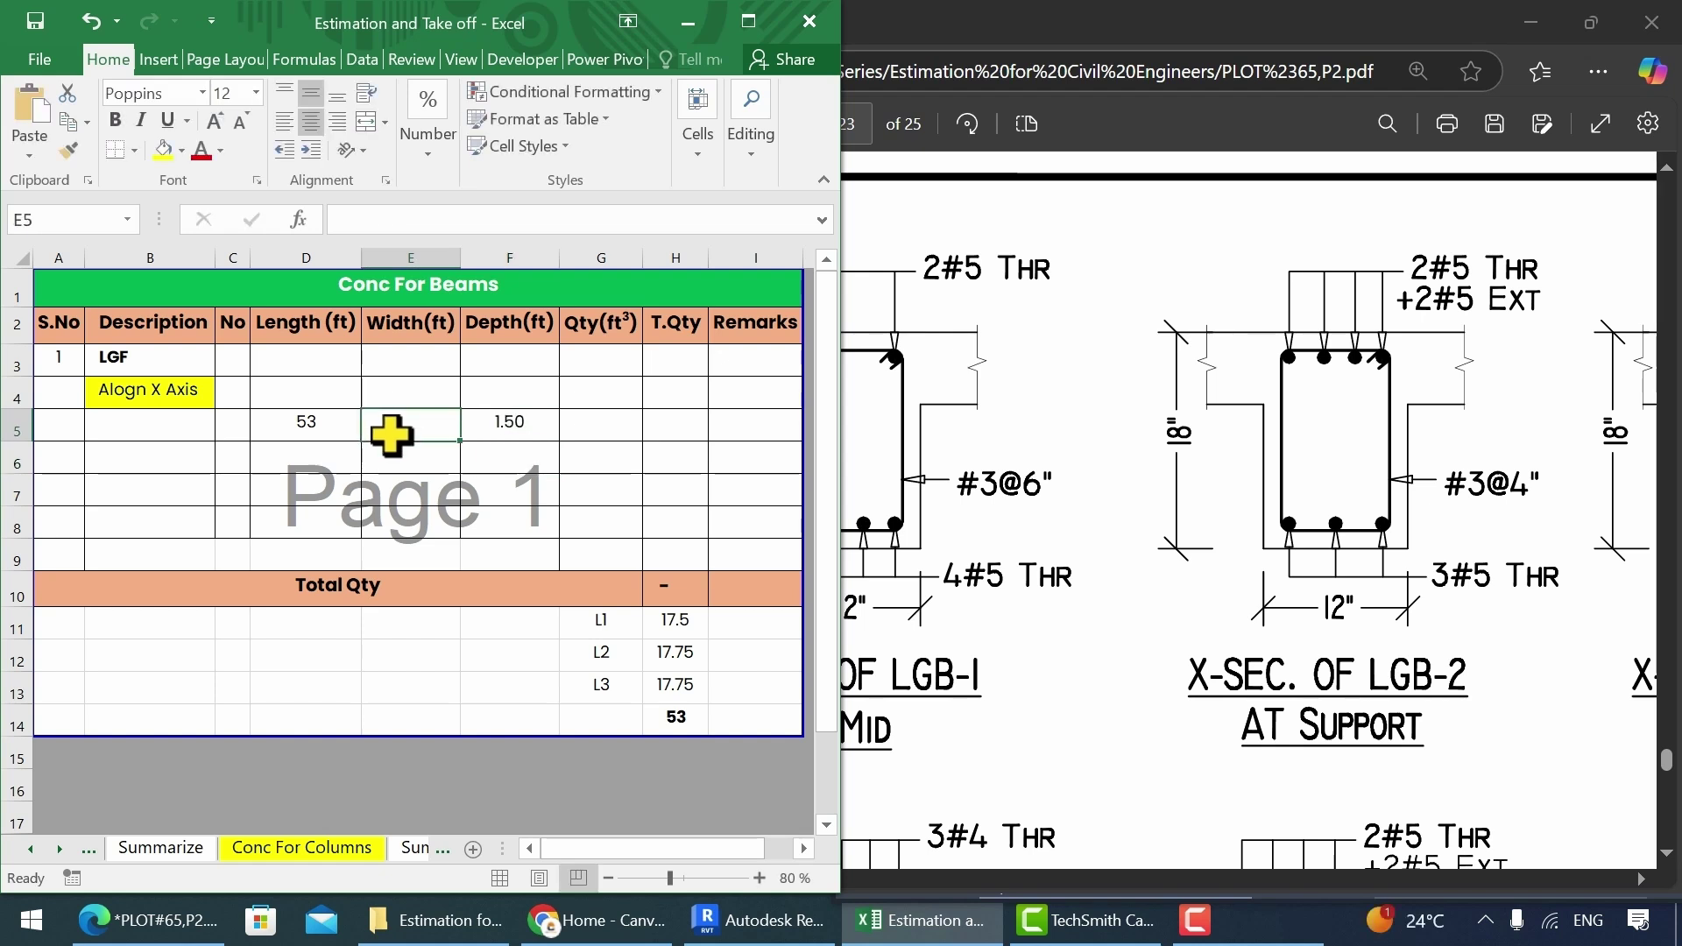
{"action": "type", "text": "=12/12"}
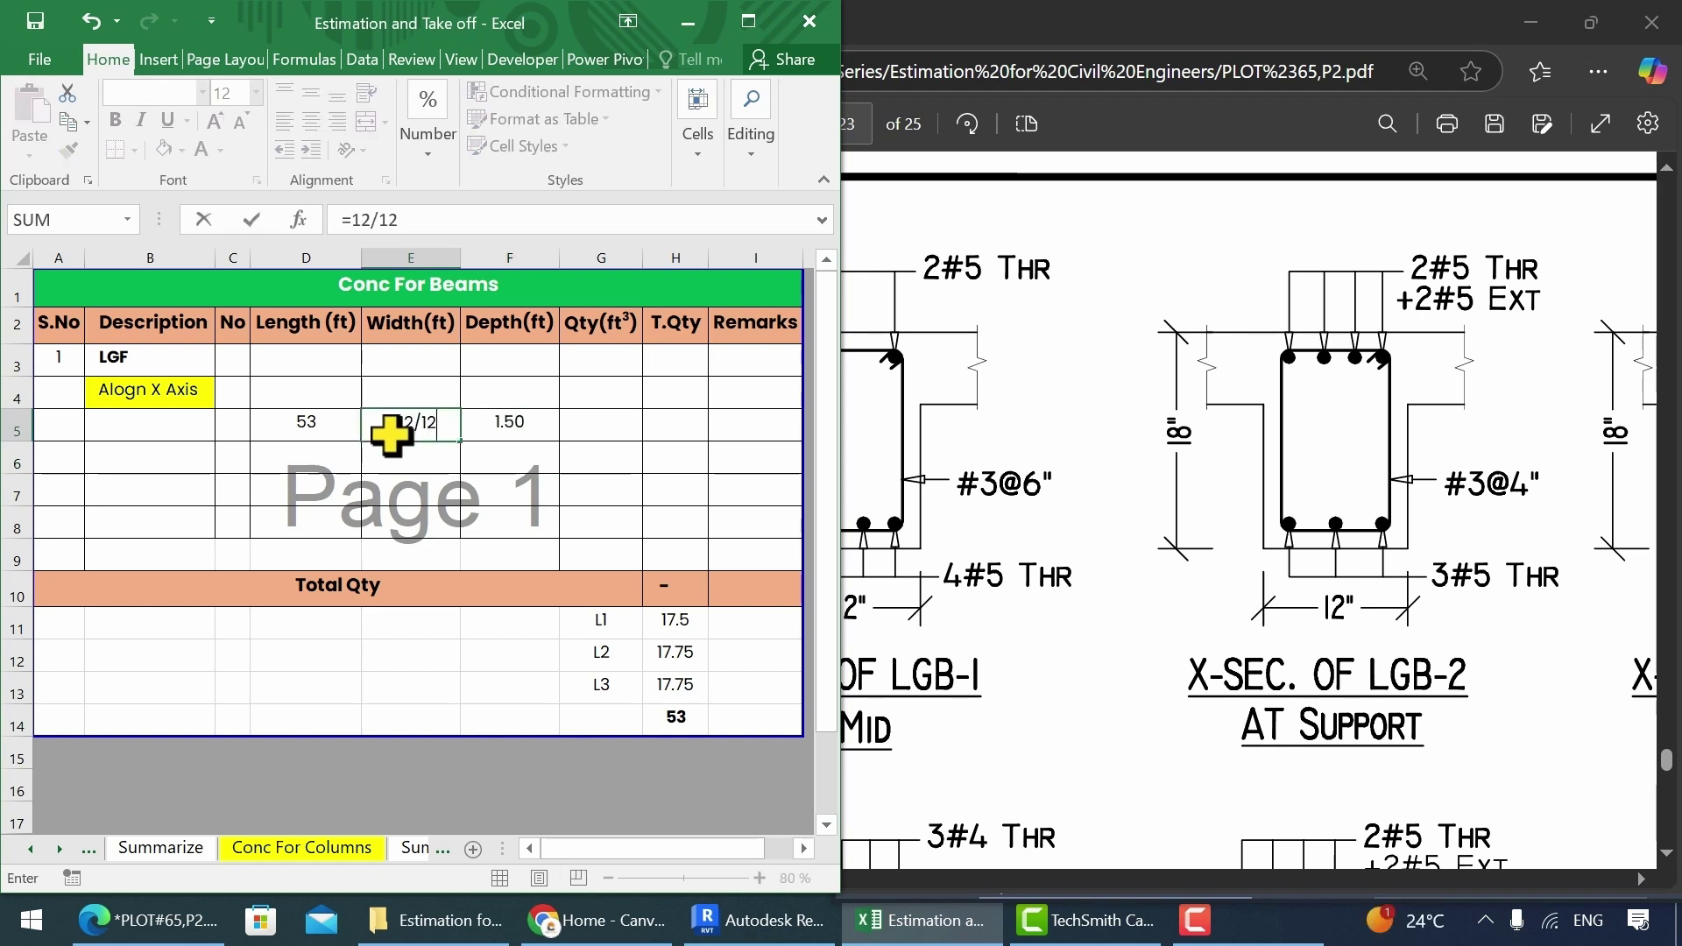
{"action": "key", "text": "Return"}
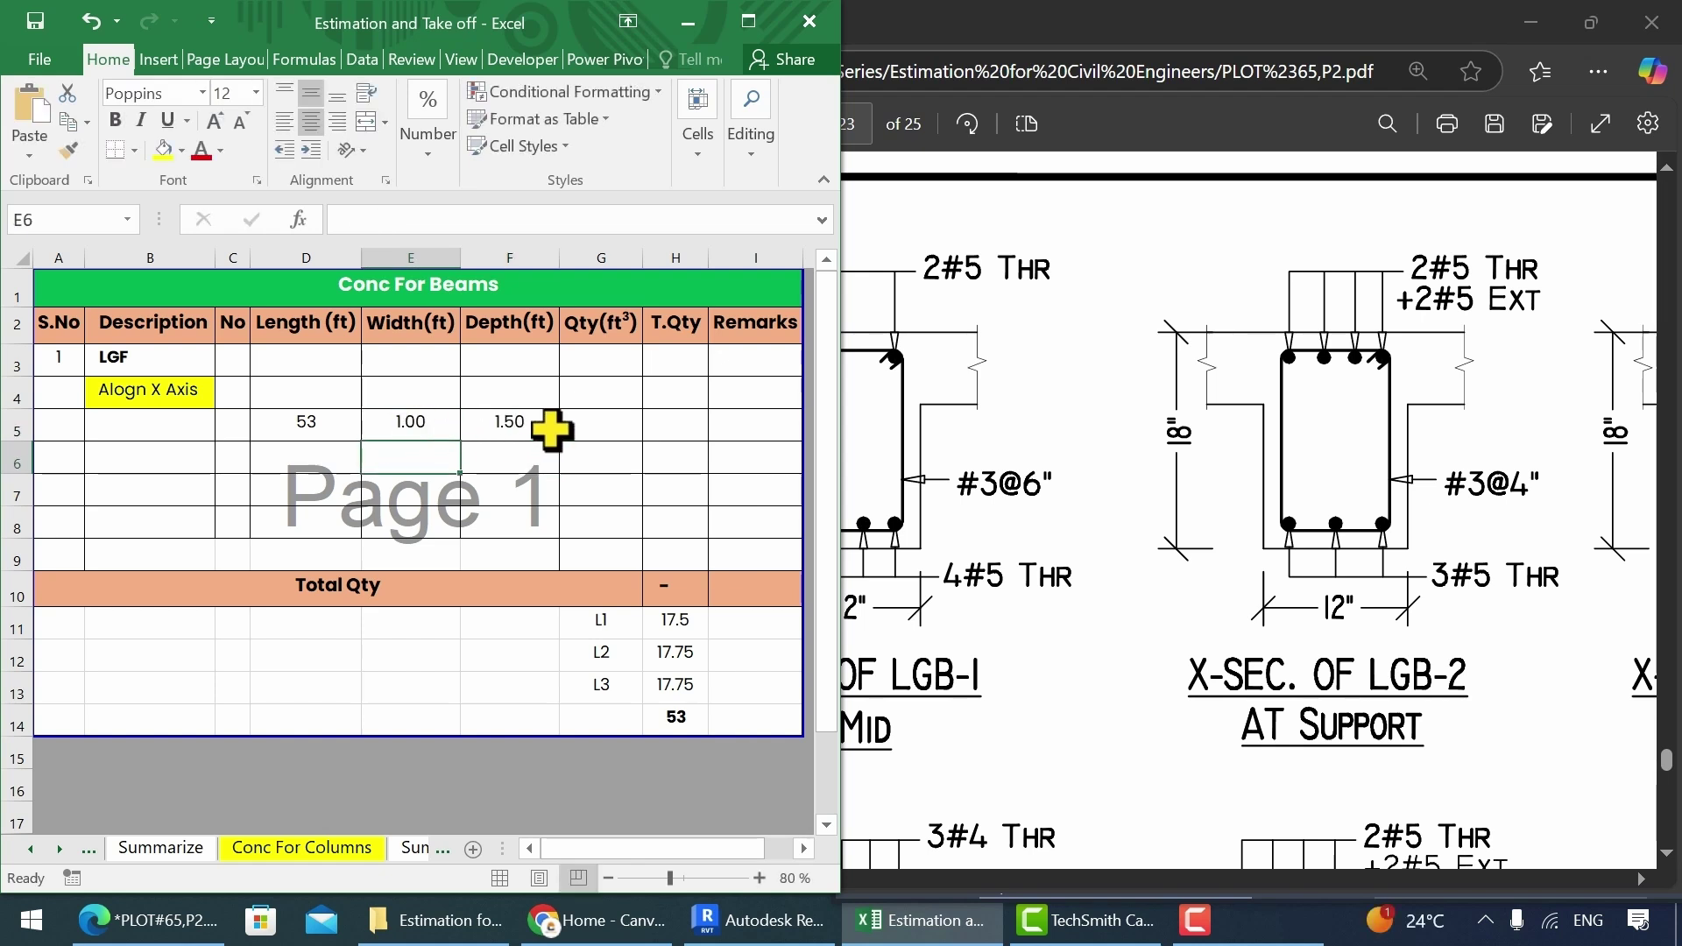
Step: Compute the beam volume in G5 as =D5*E5*F5, giving 79.50
{"action": "left_click", "coordinate": [582, 425]}
{"action": "type", "text": "="}
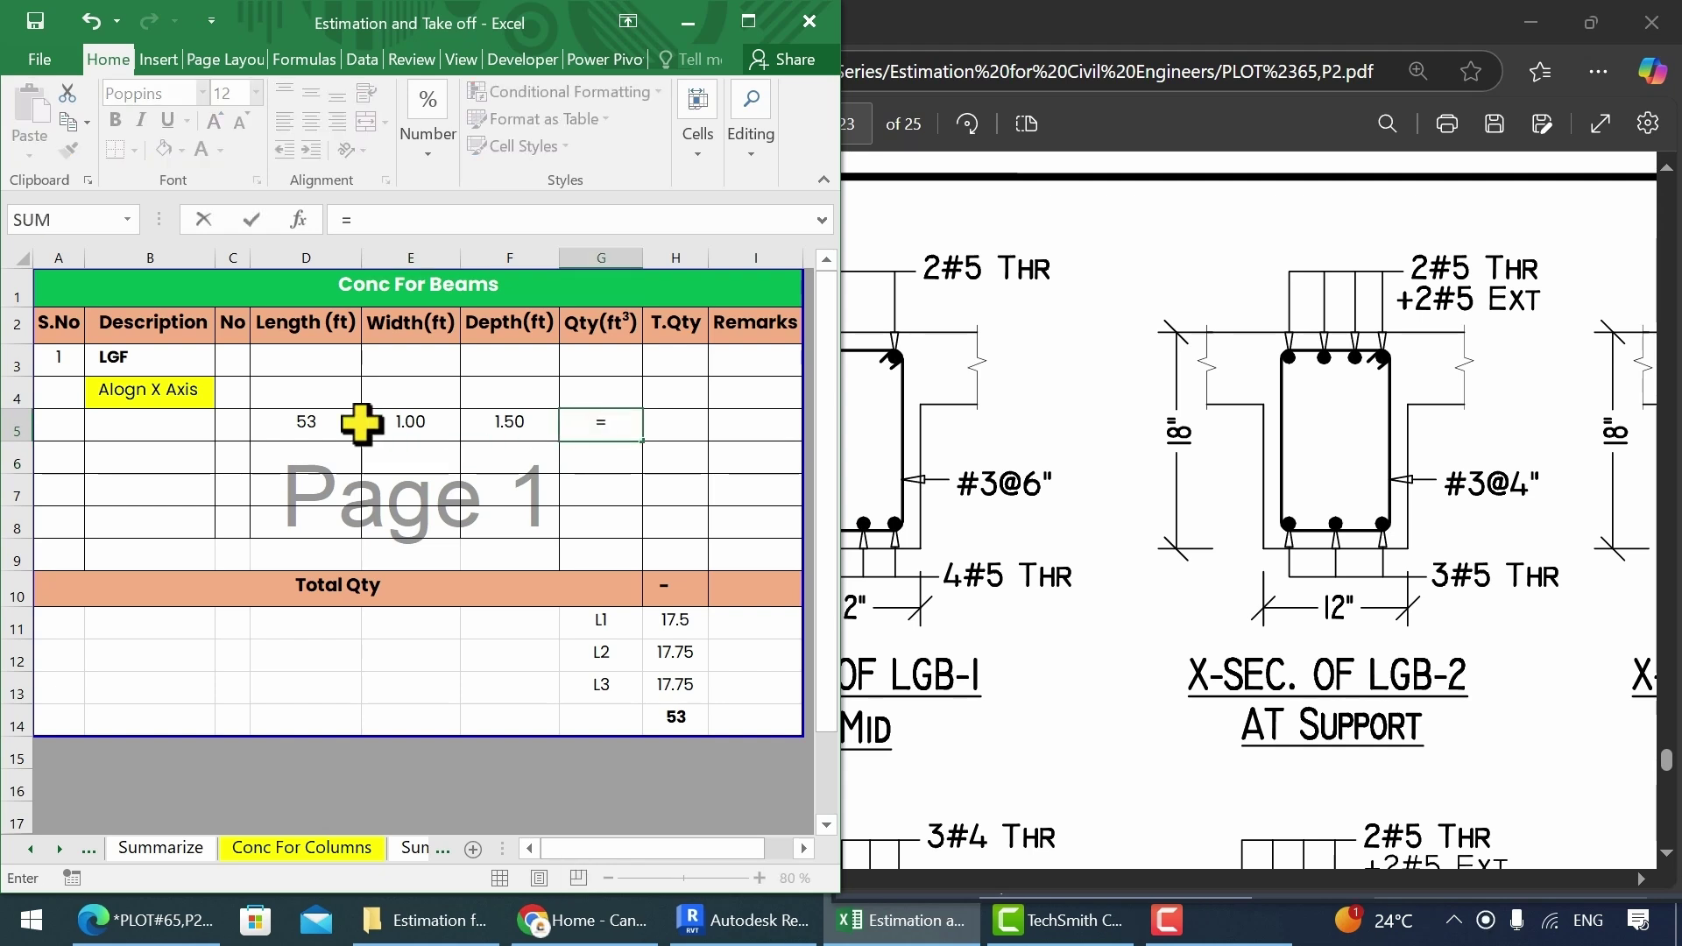
{"action": "left_click", "coordinate": [322, 424]}
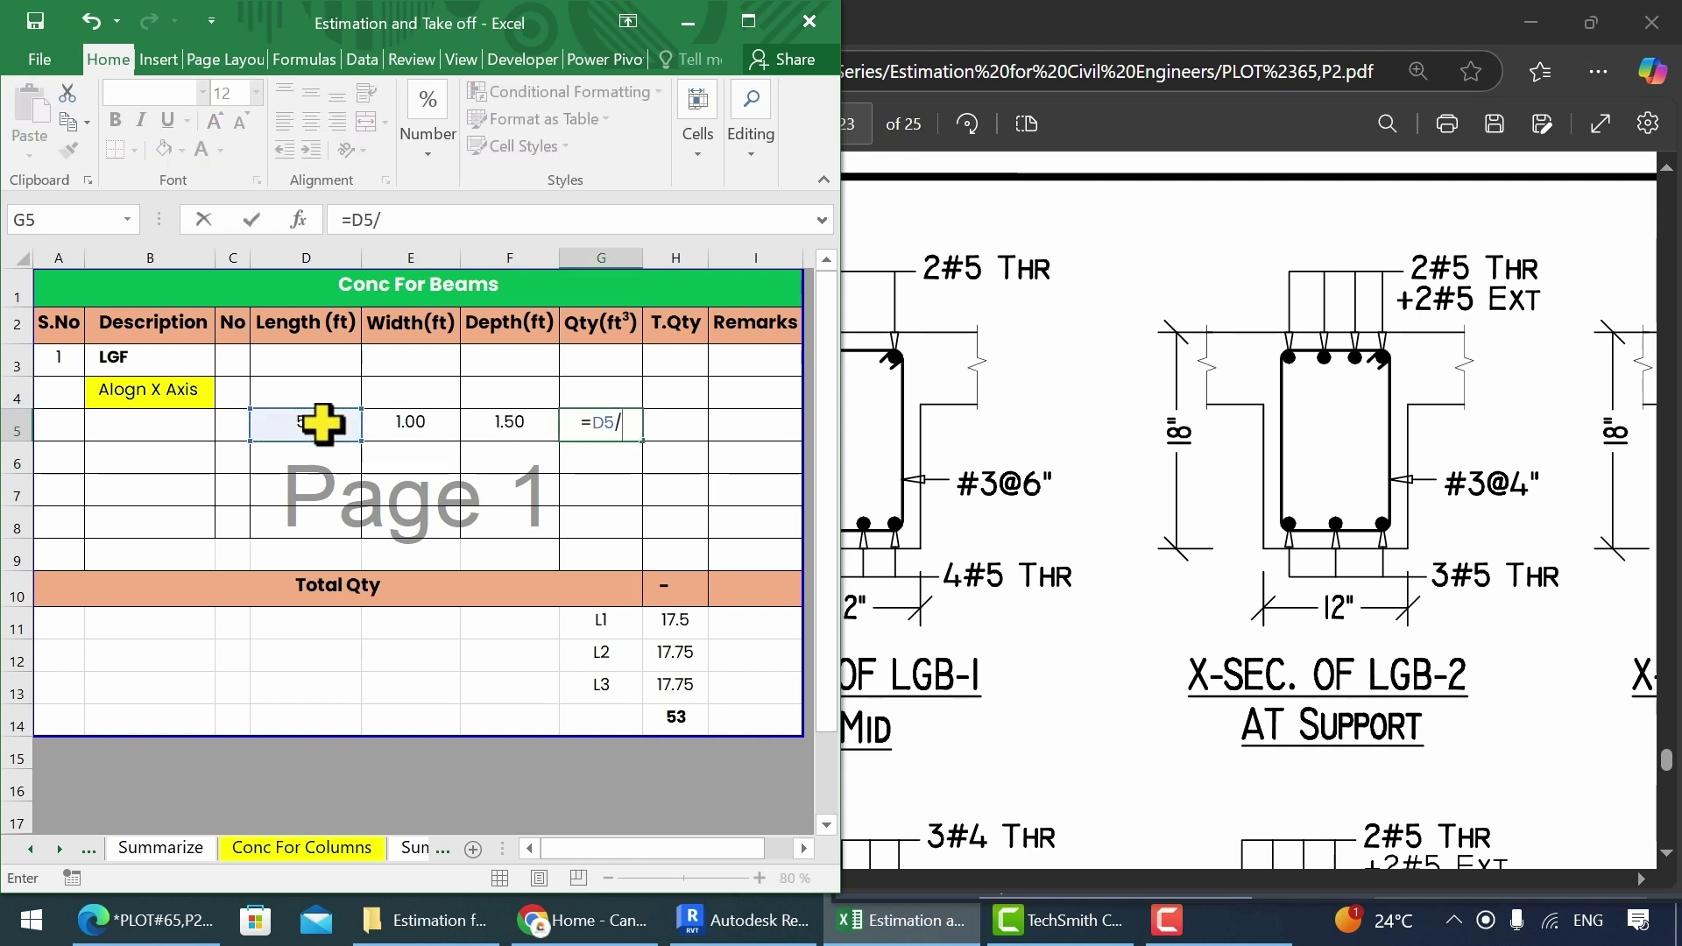
{"action": "type", "text": "*"}
{"action": "left_click", "coordinate": [402, 424]}
{"action": "type", "text": "*"}
{"action": "left_click", "coordinate": [507, 424]}
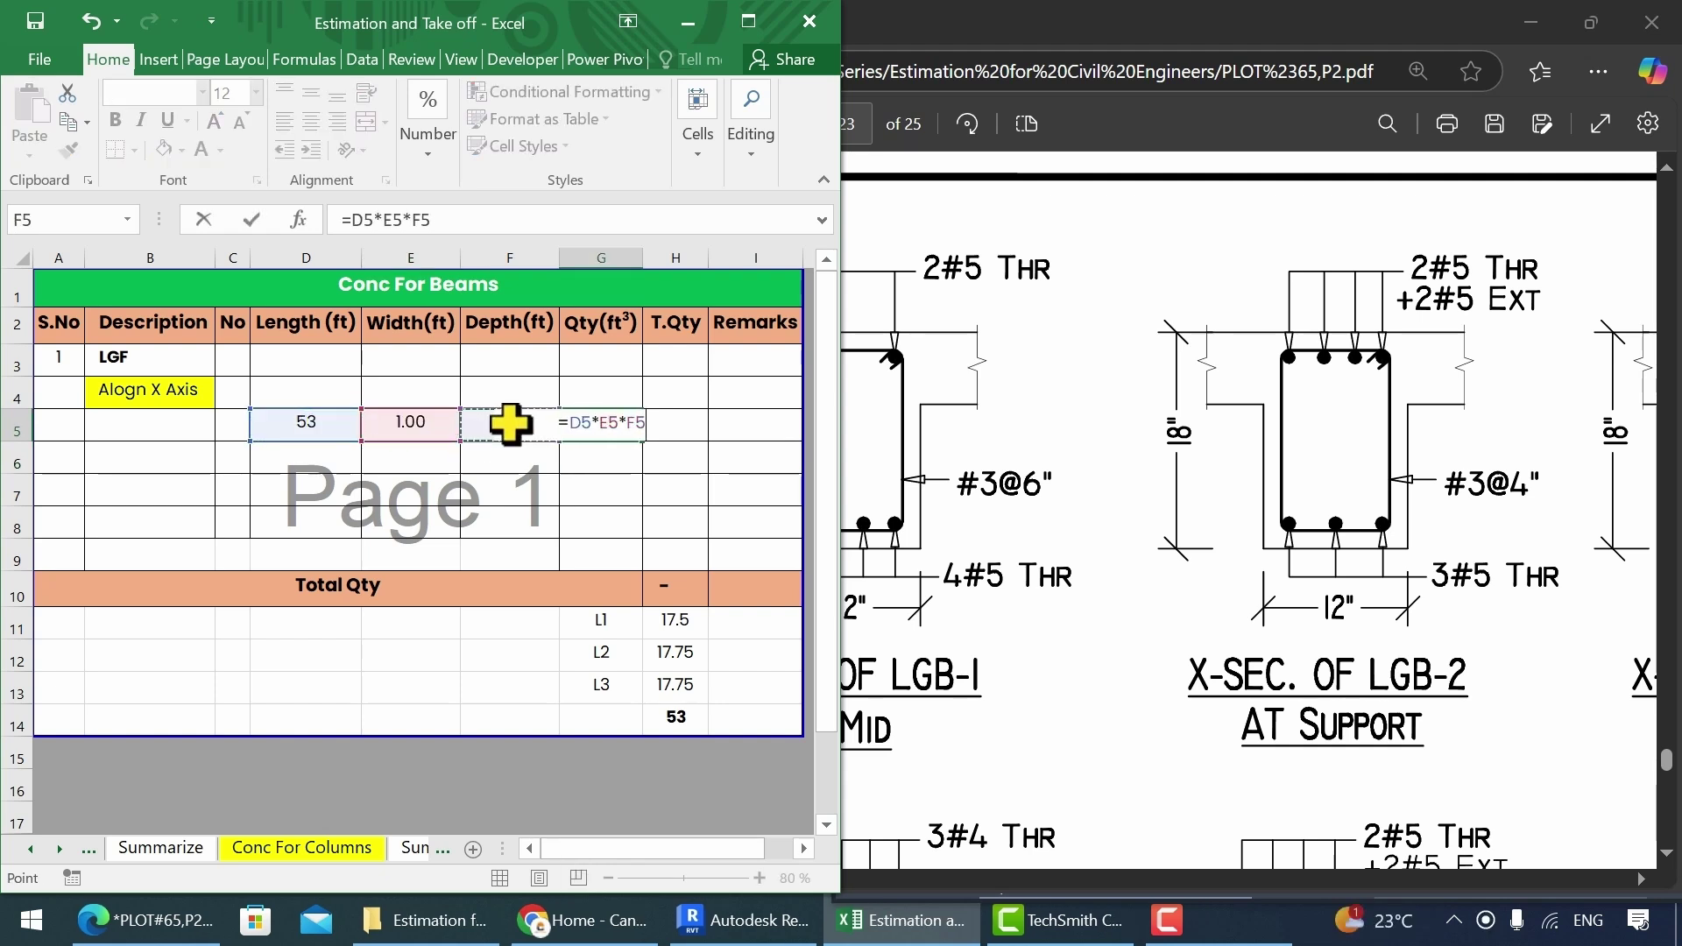
{"action": "key", "text": "Return"}
{"action": "left_click", "coordinate": [582, 424]}
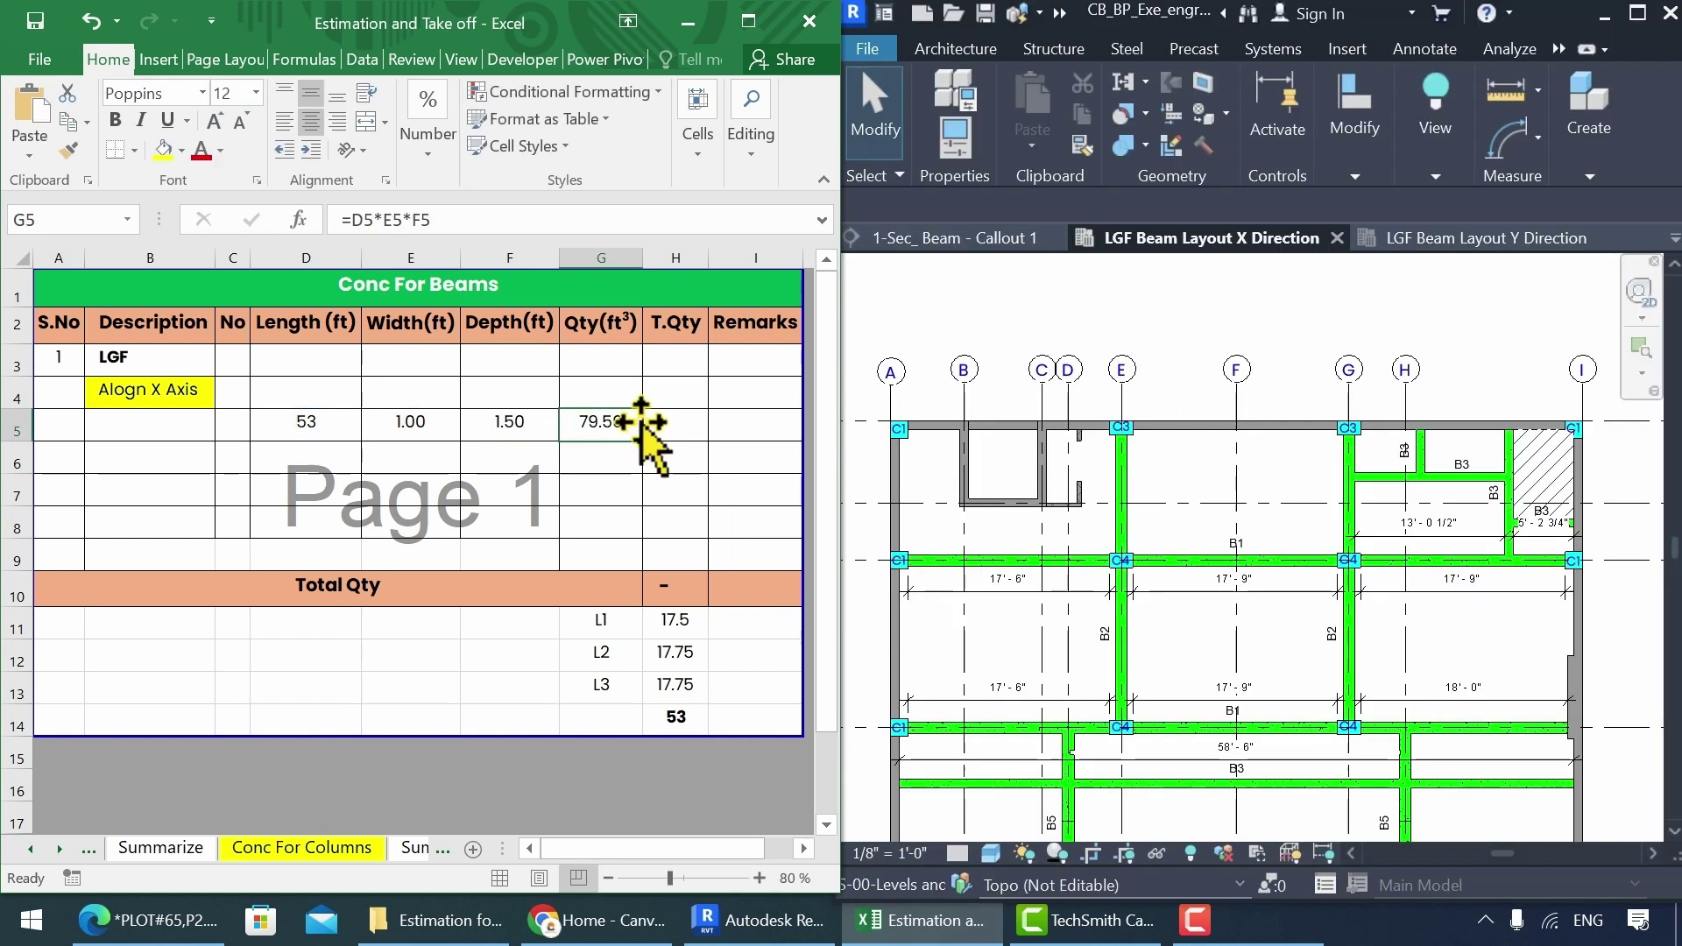
Step: Set the T.Qty in H5 to =C5*G5
{"action": "left_click", "coordinate": [670, 423]}
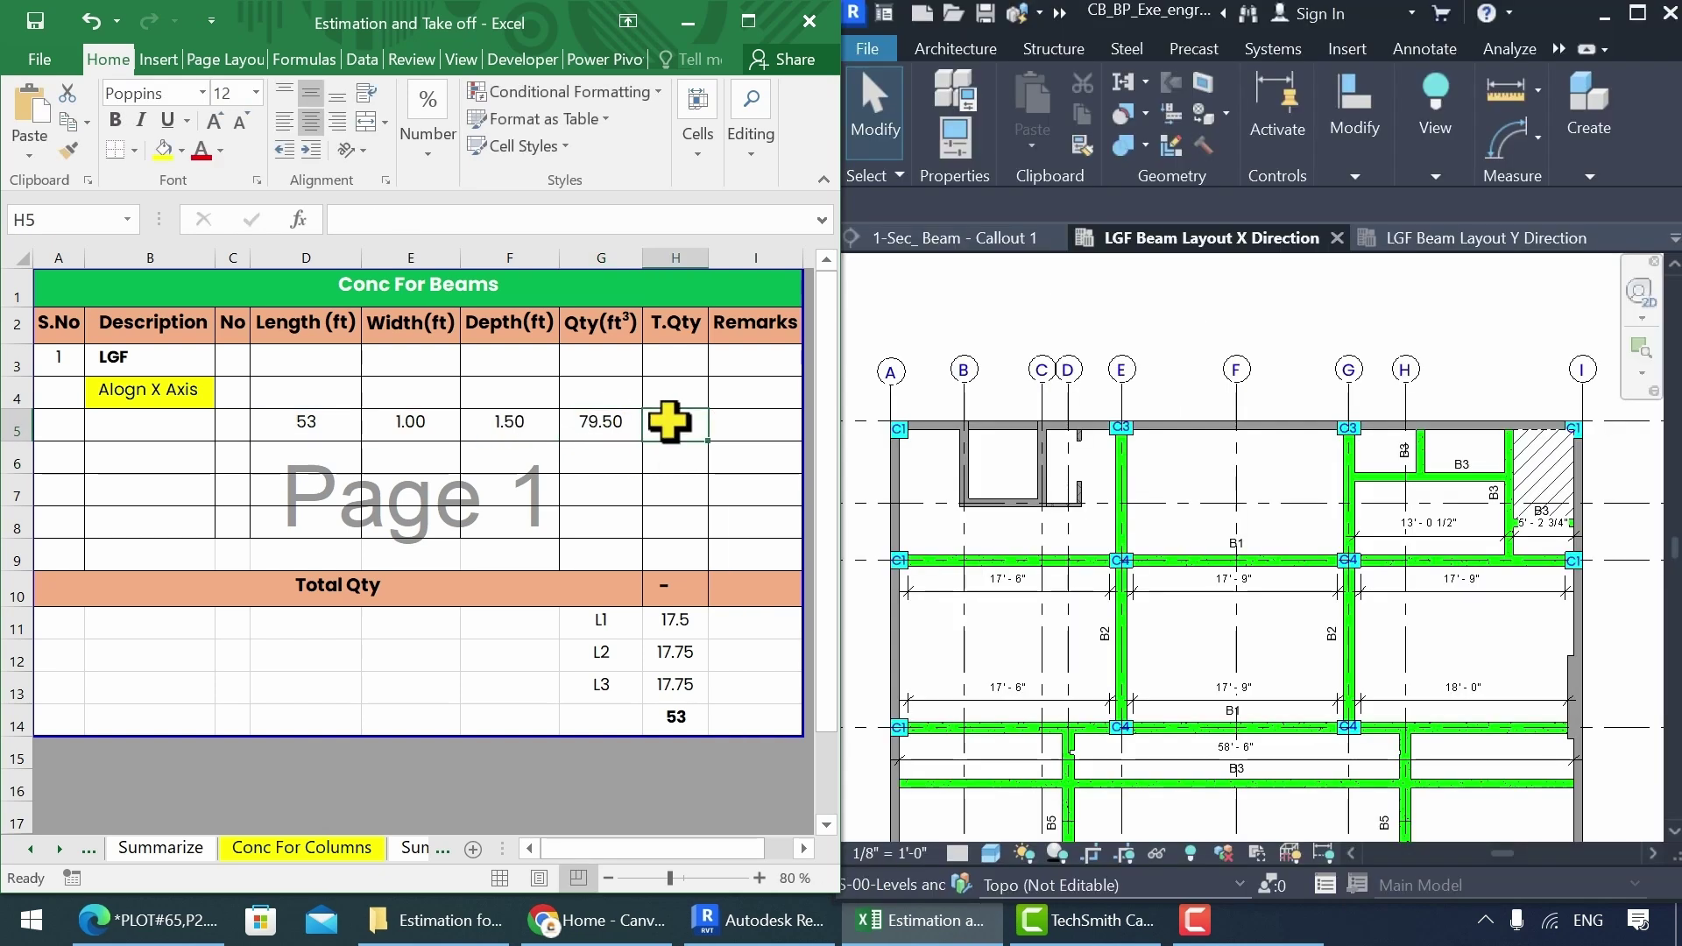
{"action": "type", "text": "="}
{"action": "left_click", "coordinate": [231, 424]}
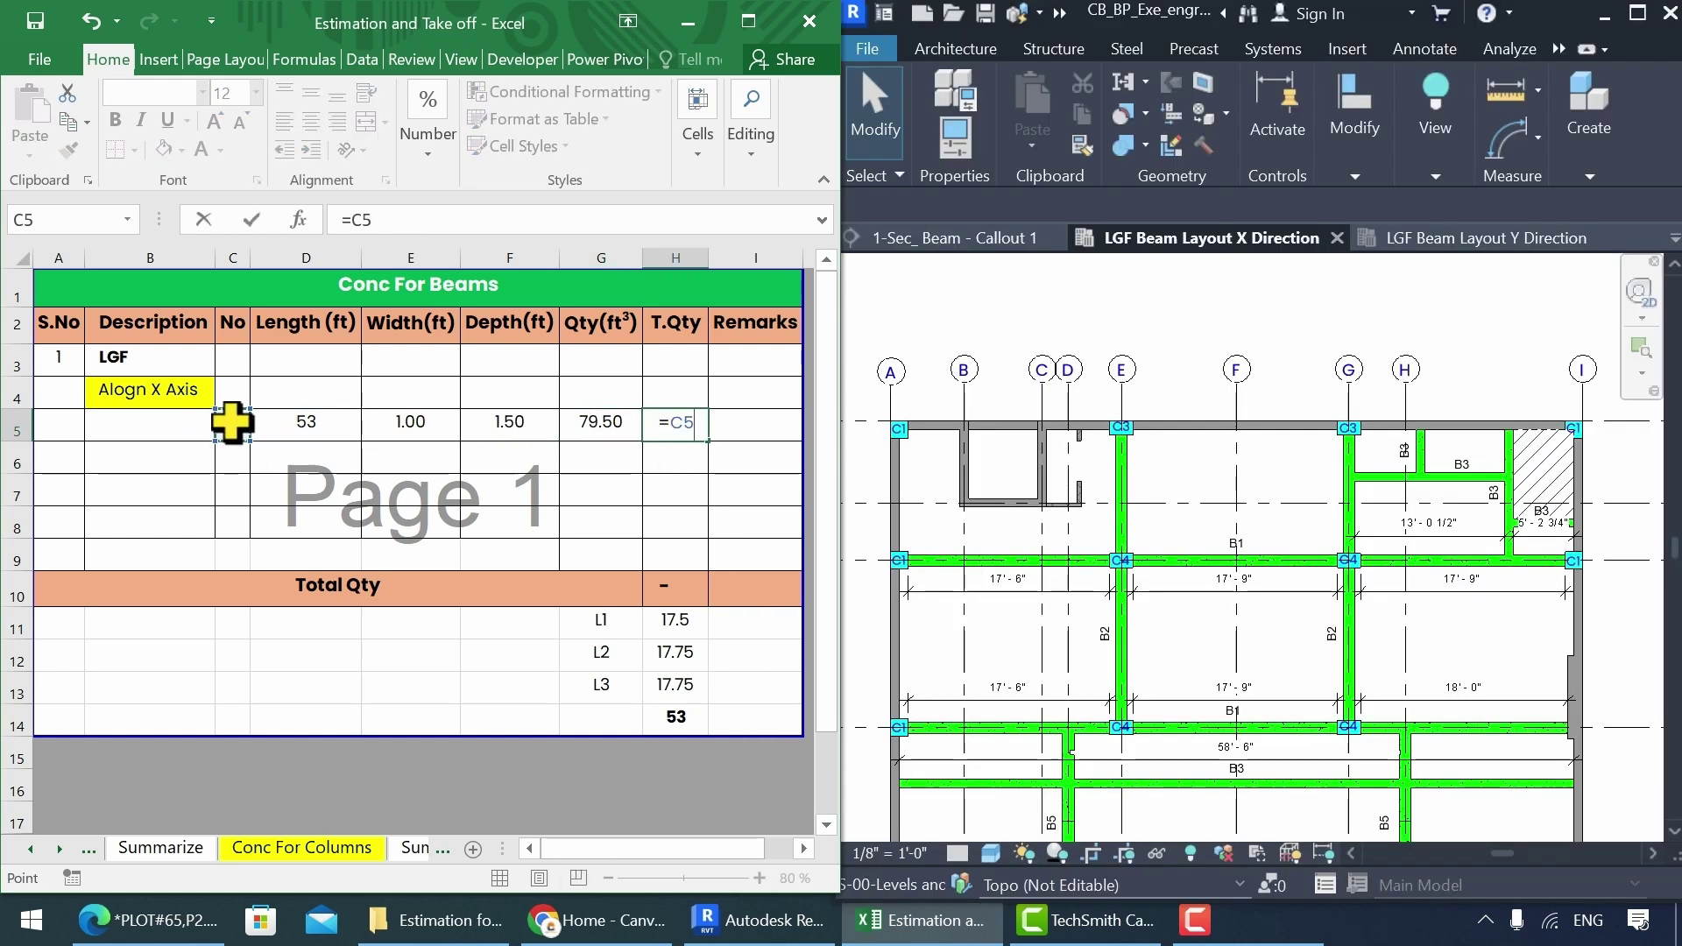
{"action": "type", "text": "*"}
{"action": "left_click", "coordinate": [601, 424]}
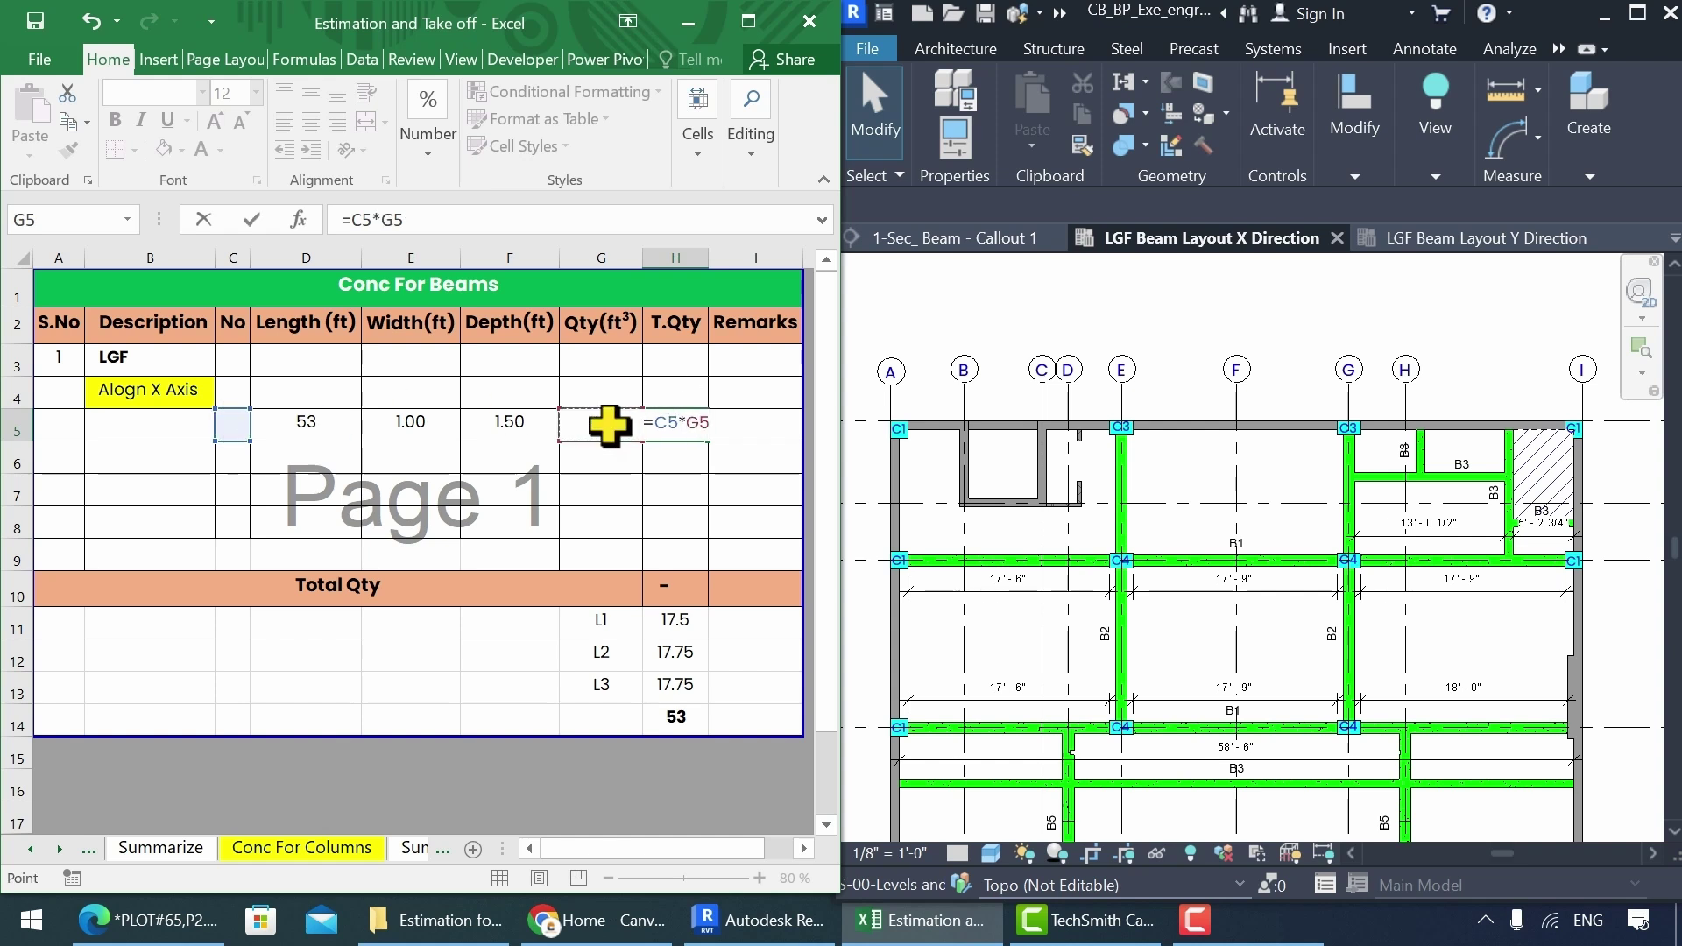
{"action": "key", "text": "Return"}
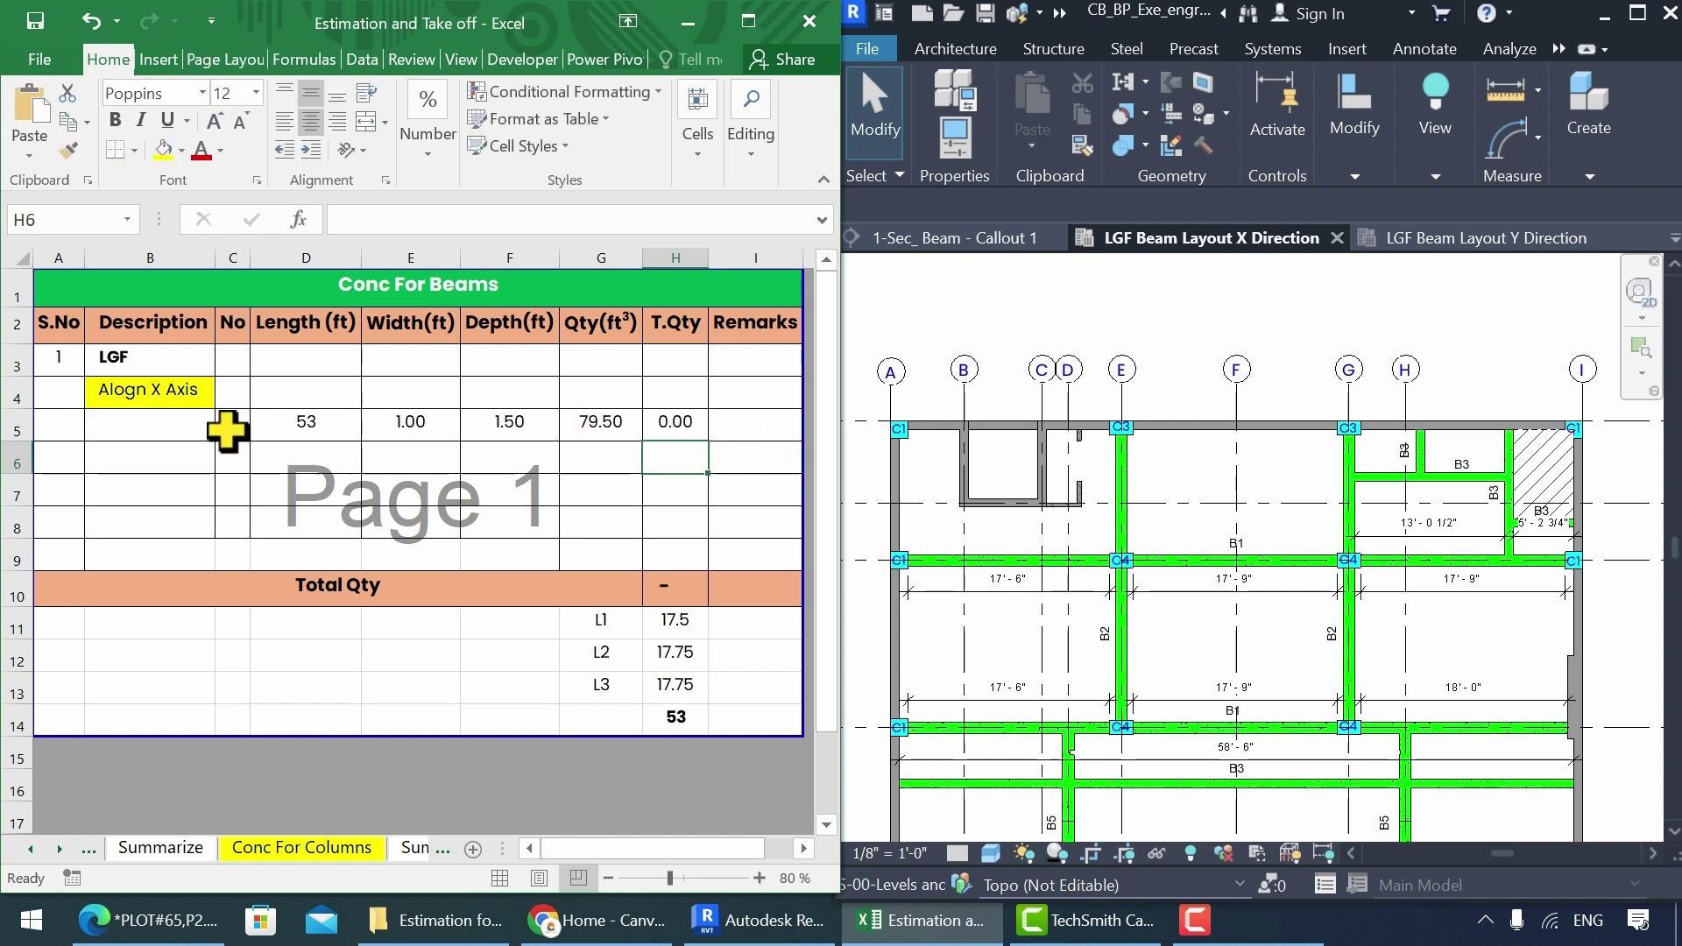
Step: Enter 1 beam in C5 and widen column H so Total Qty shows 79.50
{"action": "left_click", "coordinate": [230, 424]}
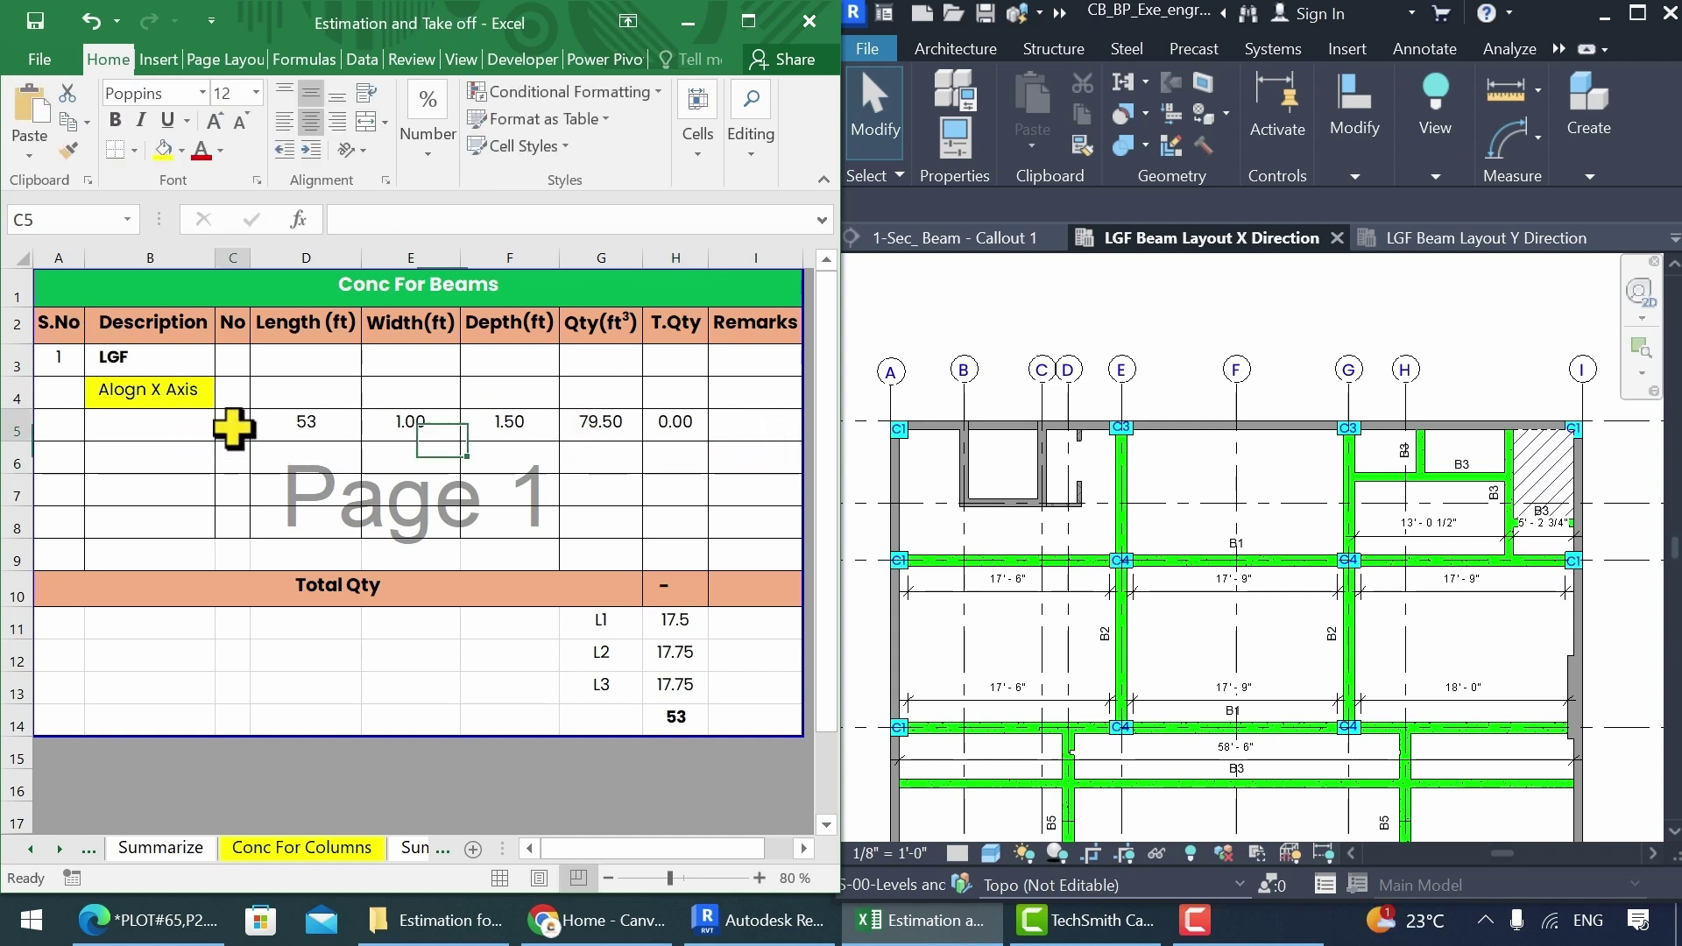
{"action": "type", "text": "1"}
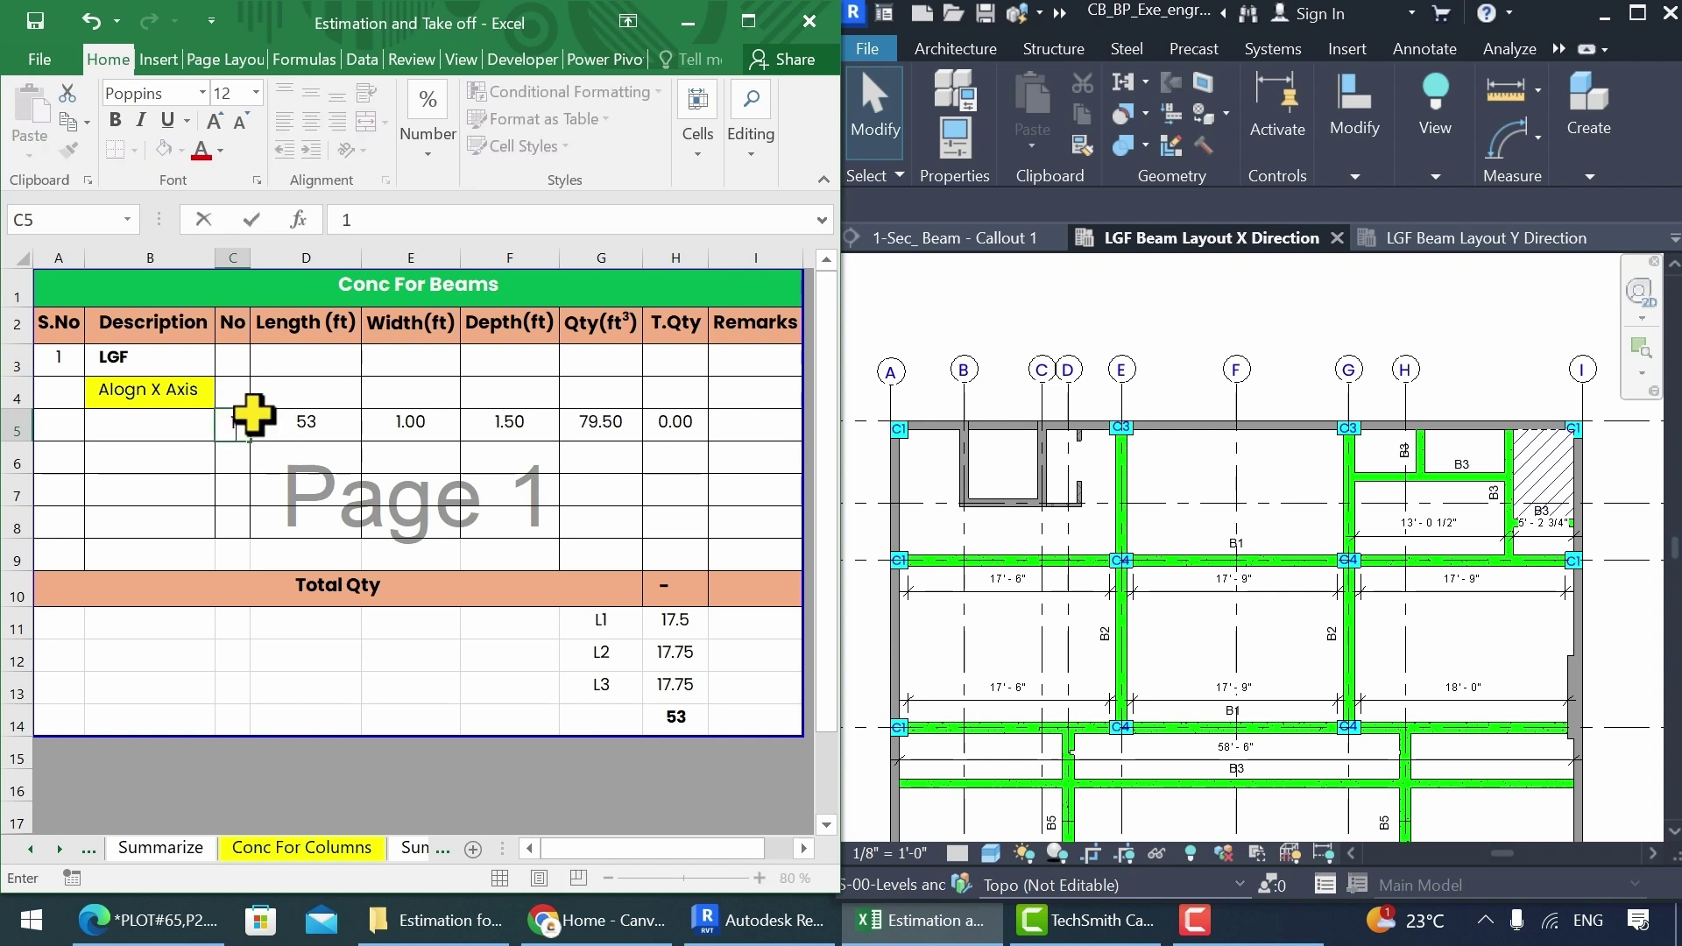
{"action": "key", "text": "Return"}
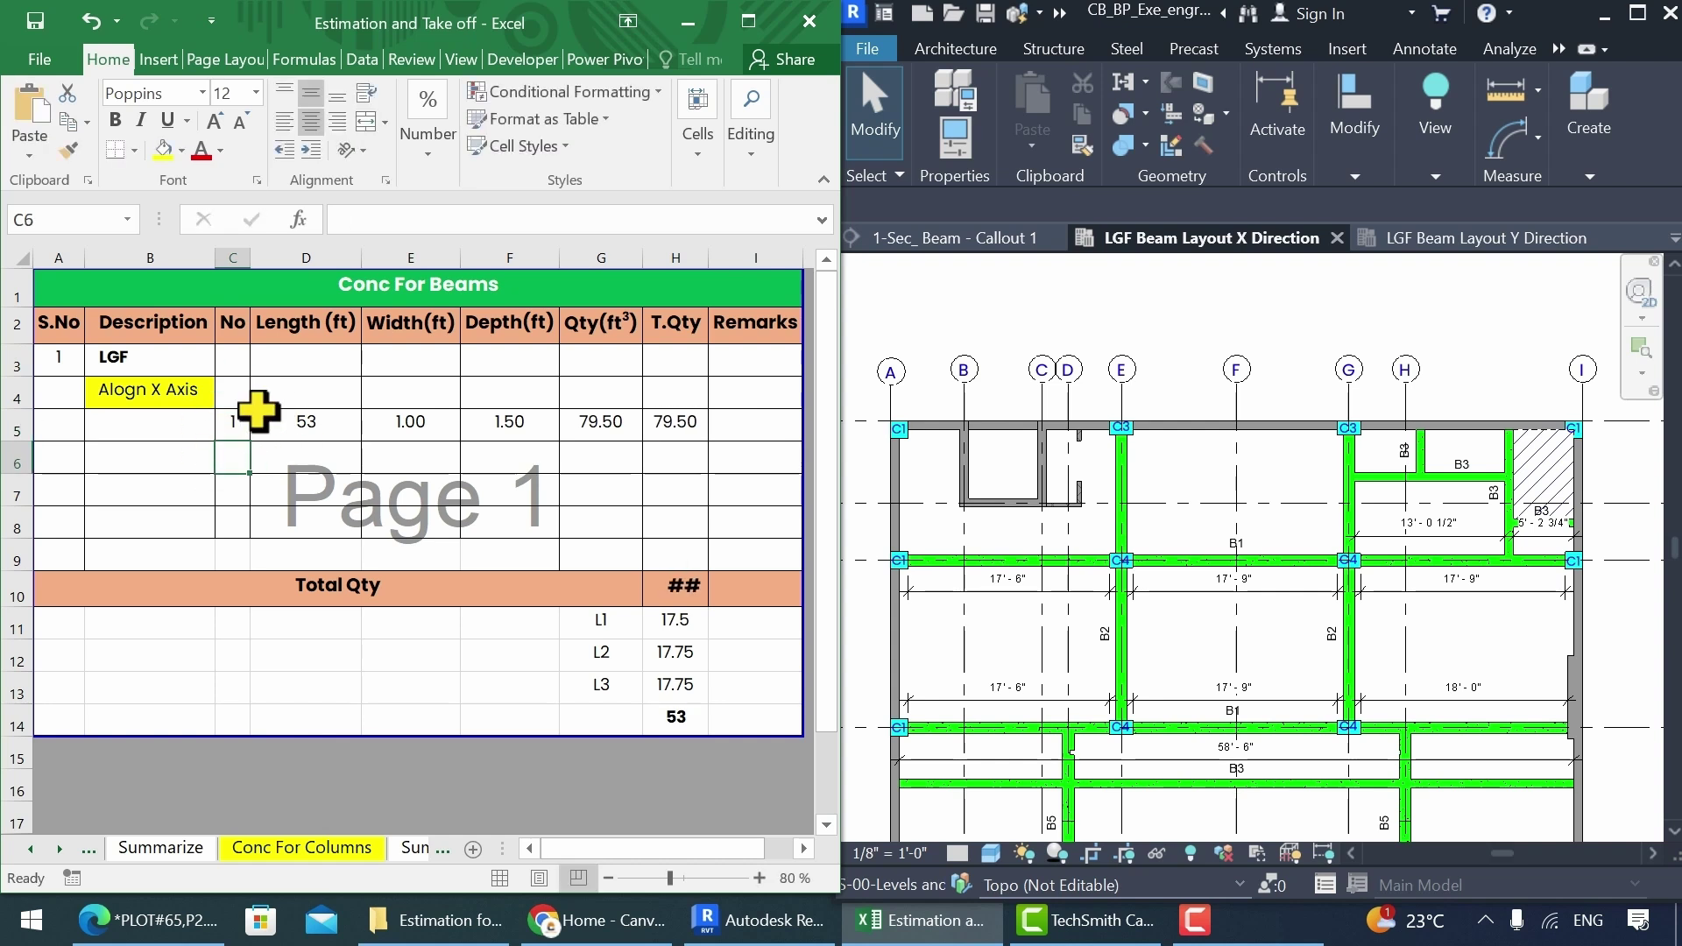
{"action": "left_click_drag", "start_coordinate": [710, 256], "coordinate": [725, 257]}
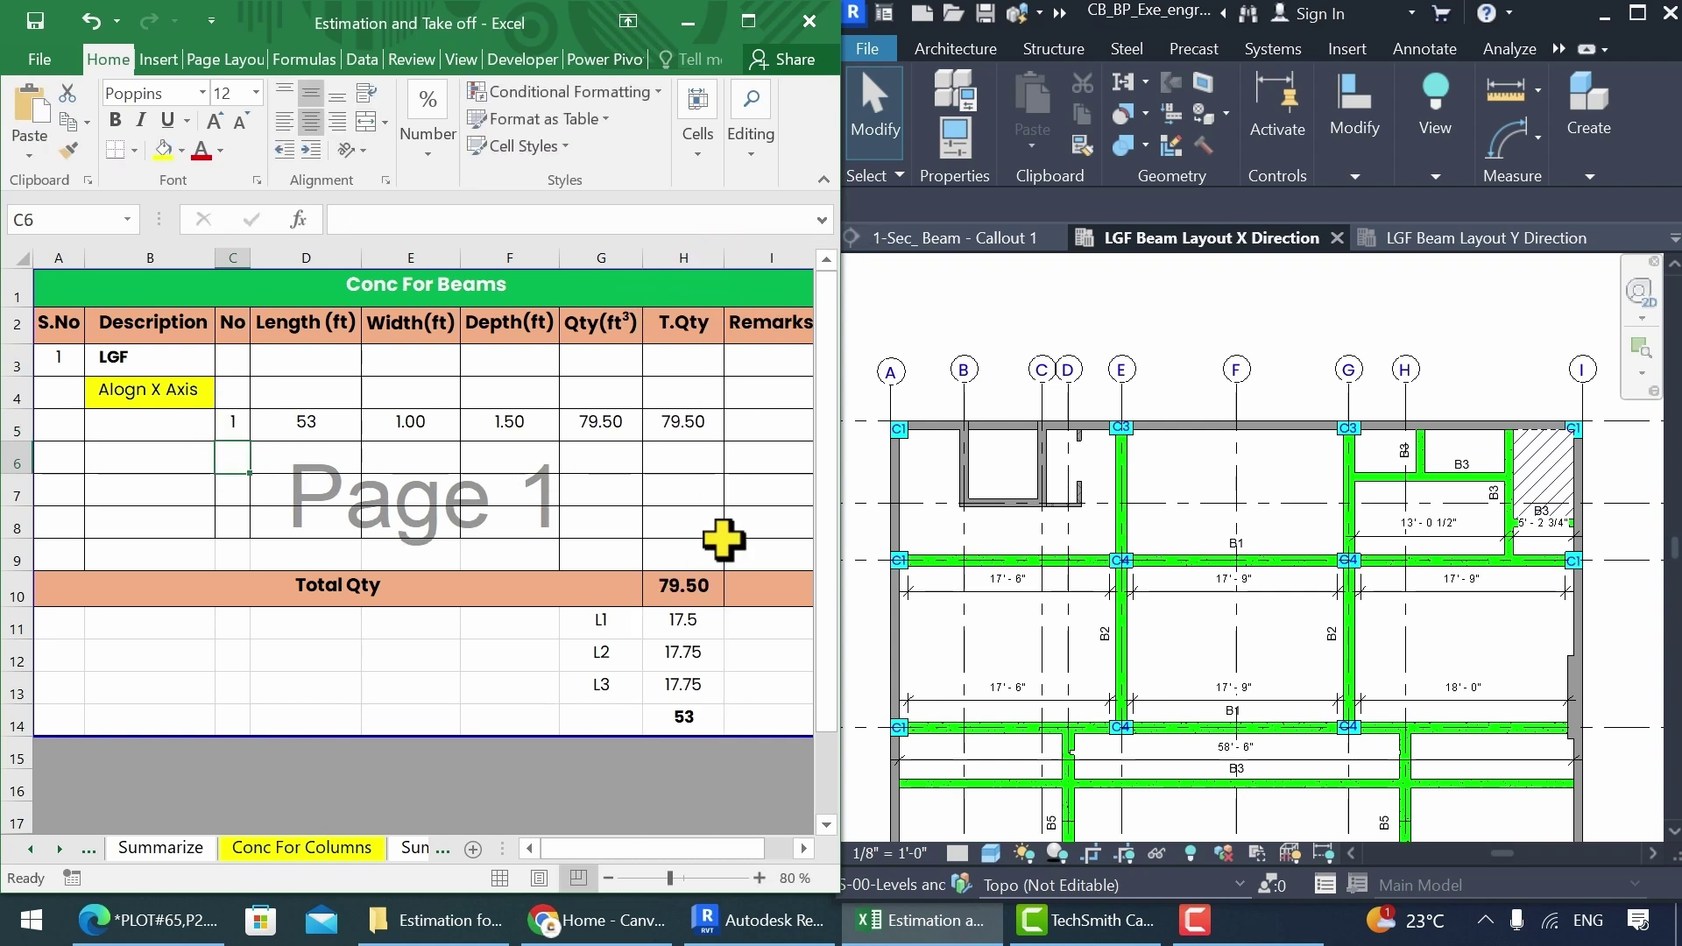